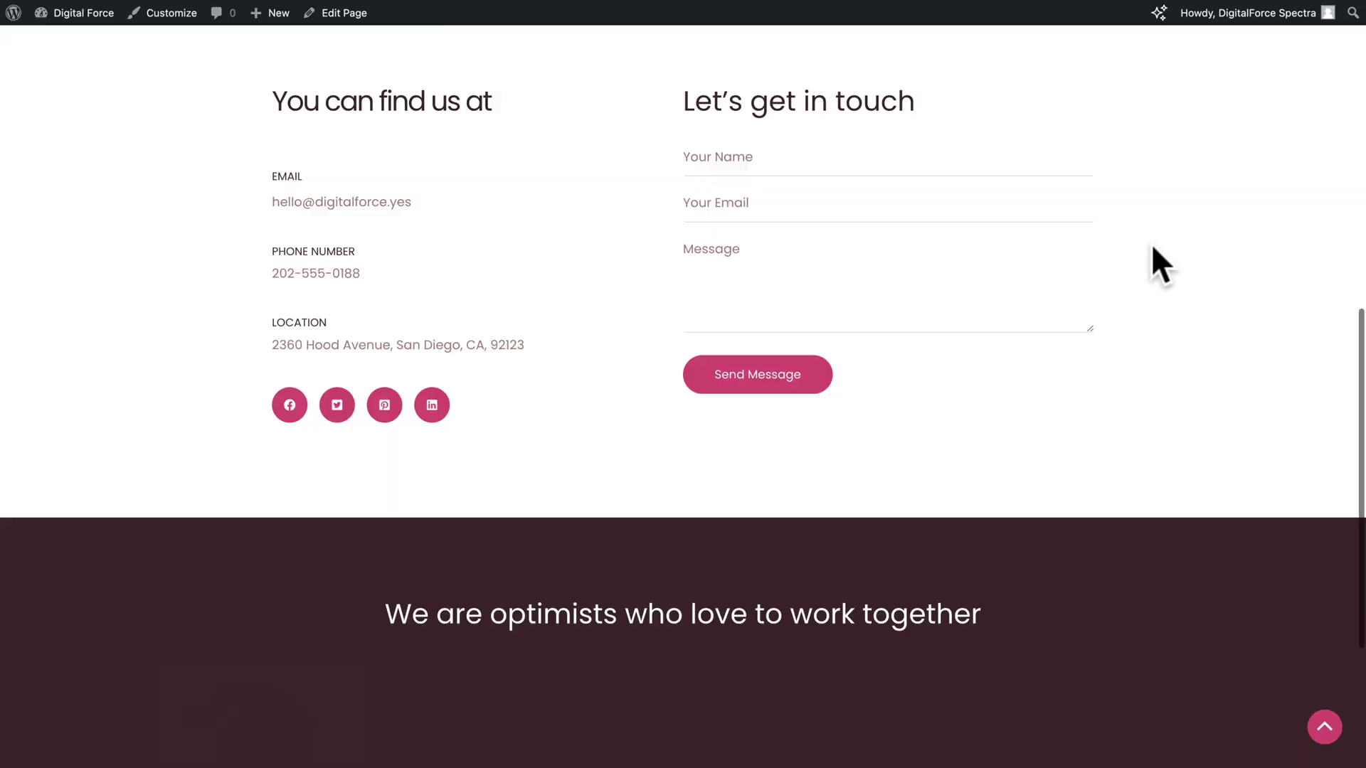
Open the starter templates grid, keeping Block Editor as the page builder.
scroll(1161, 264, down, 3)
scroll(1152, 248, down, 2)
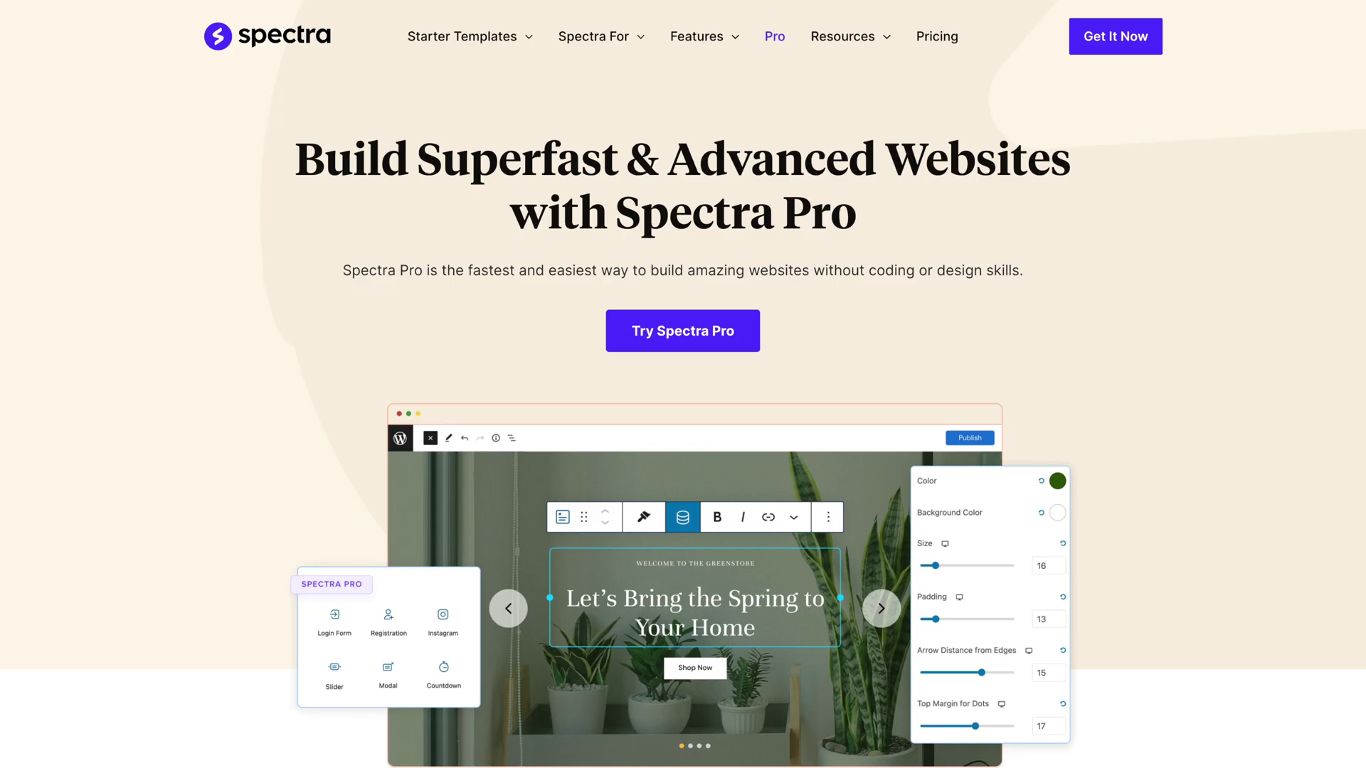
scroll(682, 384, down, 1)
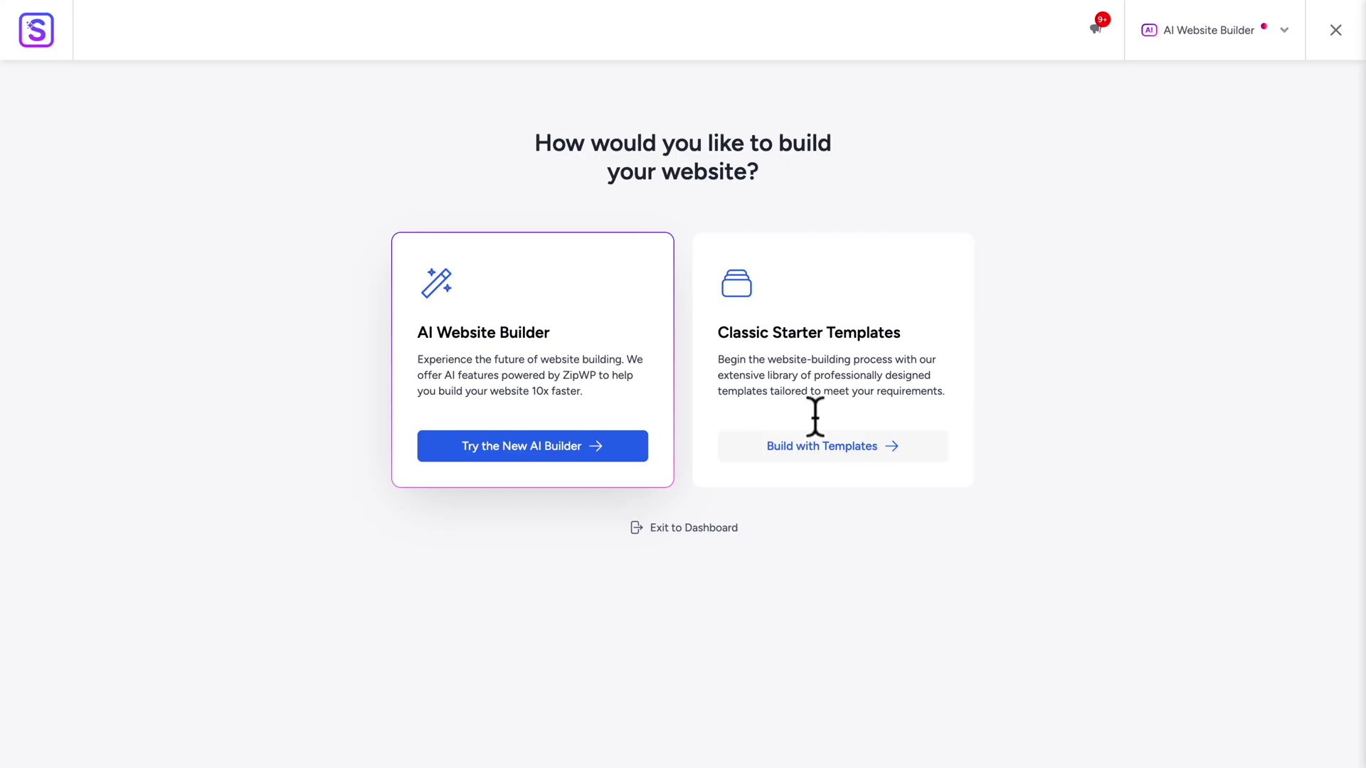
click(821, 416)
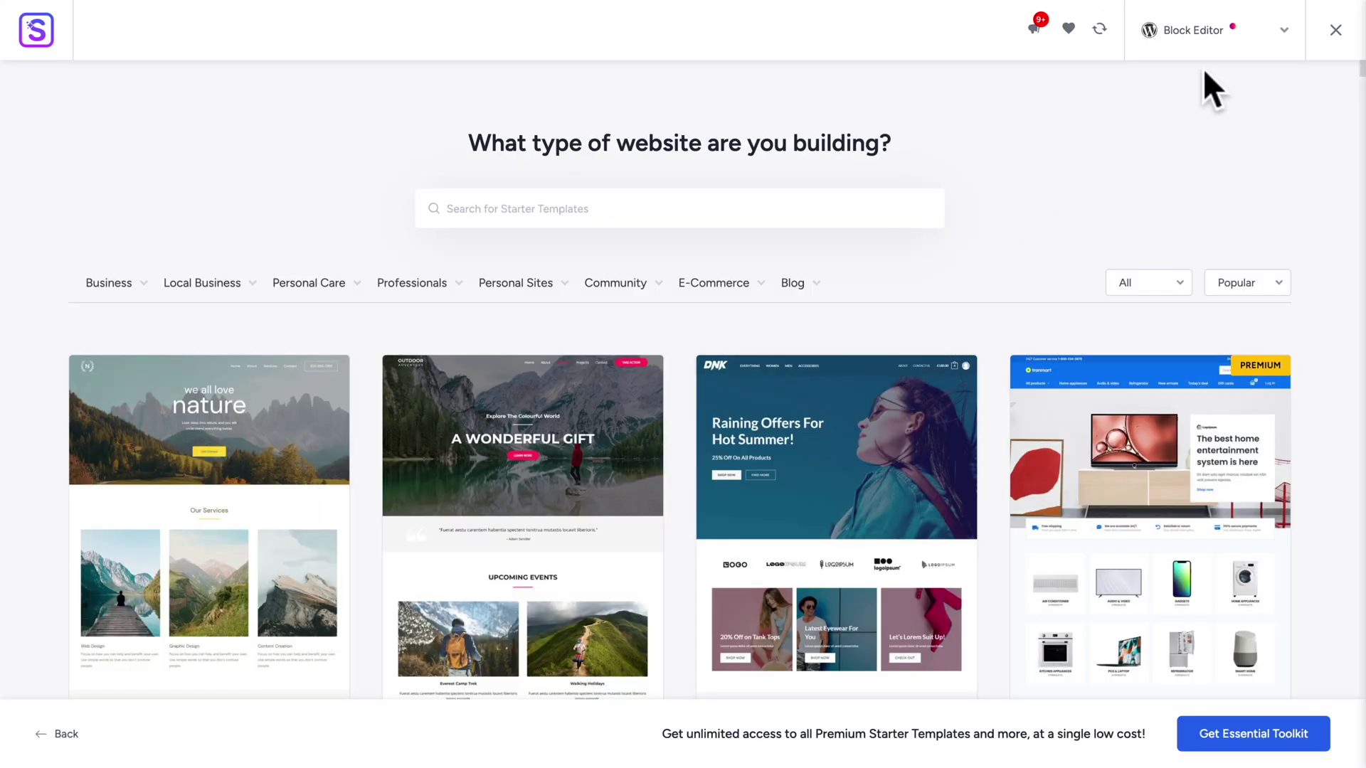
click(1283, 39)
click(1180, 80)
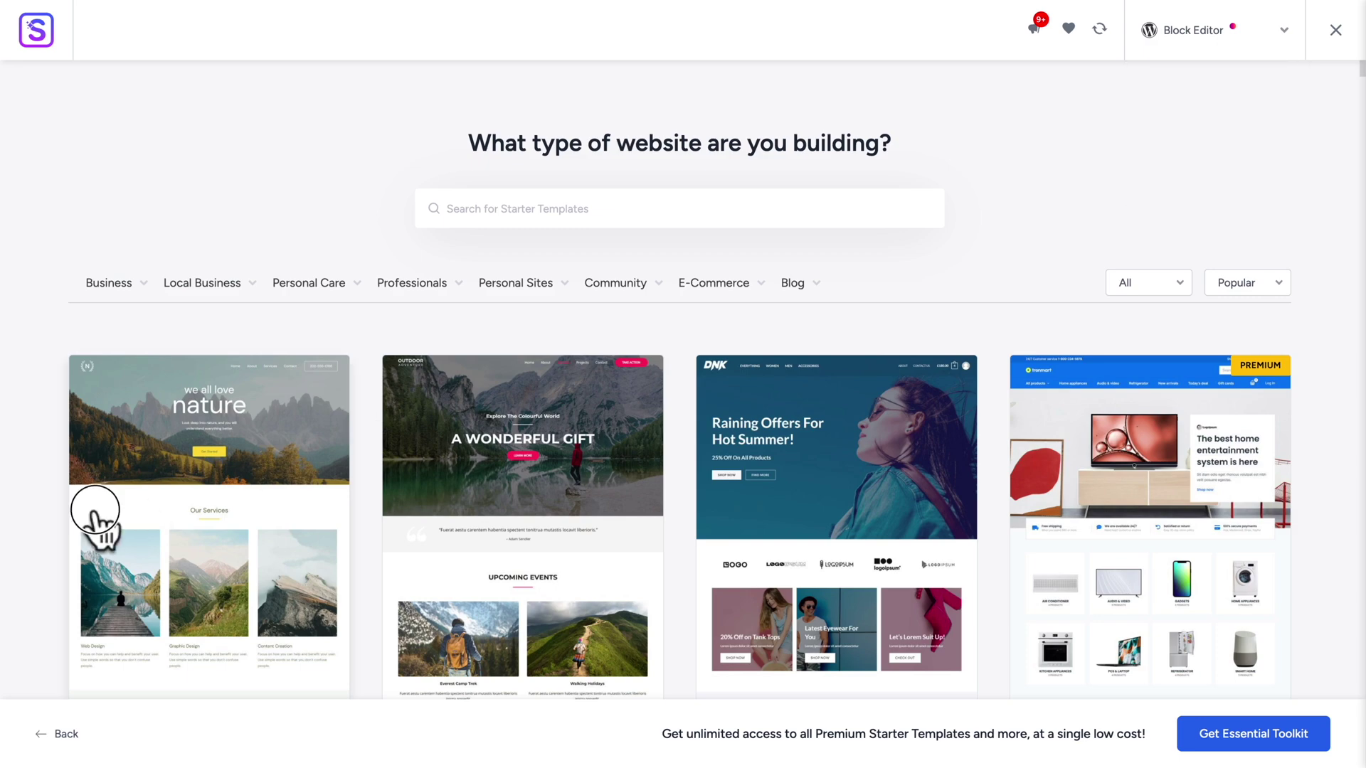
Choose the Love Nature template and widen its logo from 120 to 162 px.
click(89, 526)
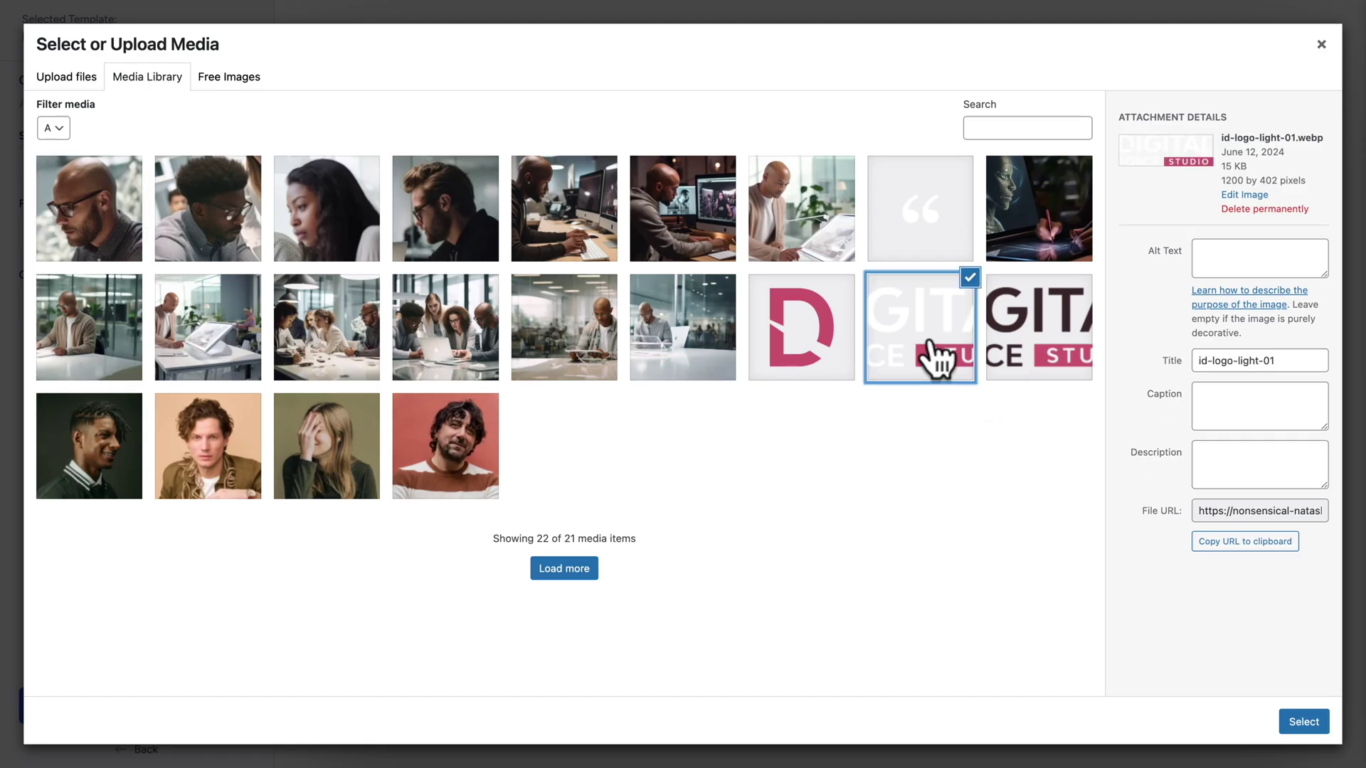
click(1301, 719)
drag(148, 242, 184, 247)
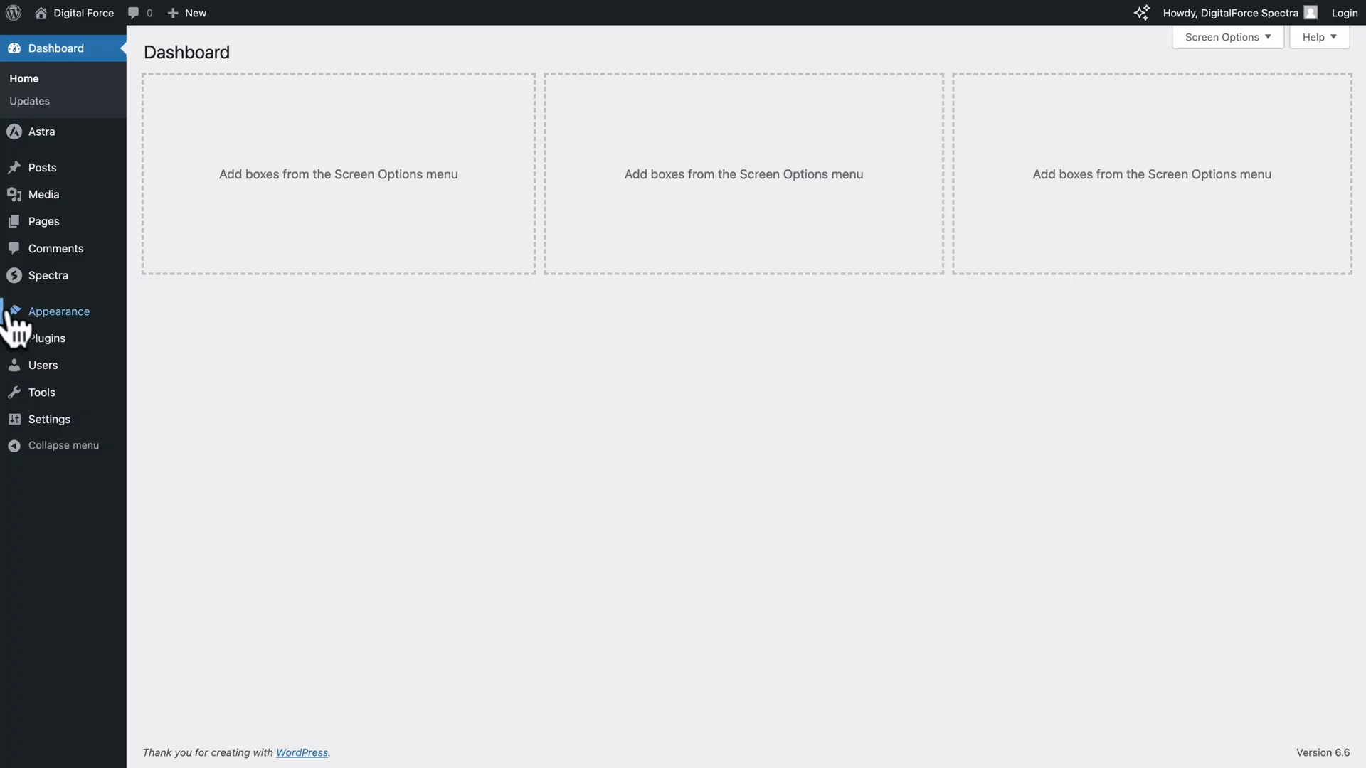
From All Pages, open the Services page editor in a new tab.
mouse_move(43, 220)
click(230, 314)
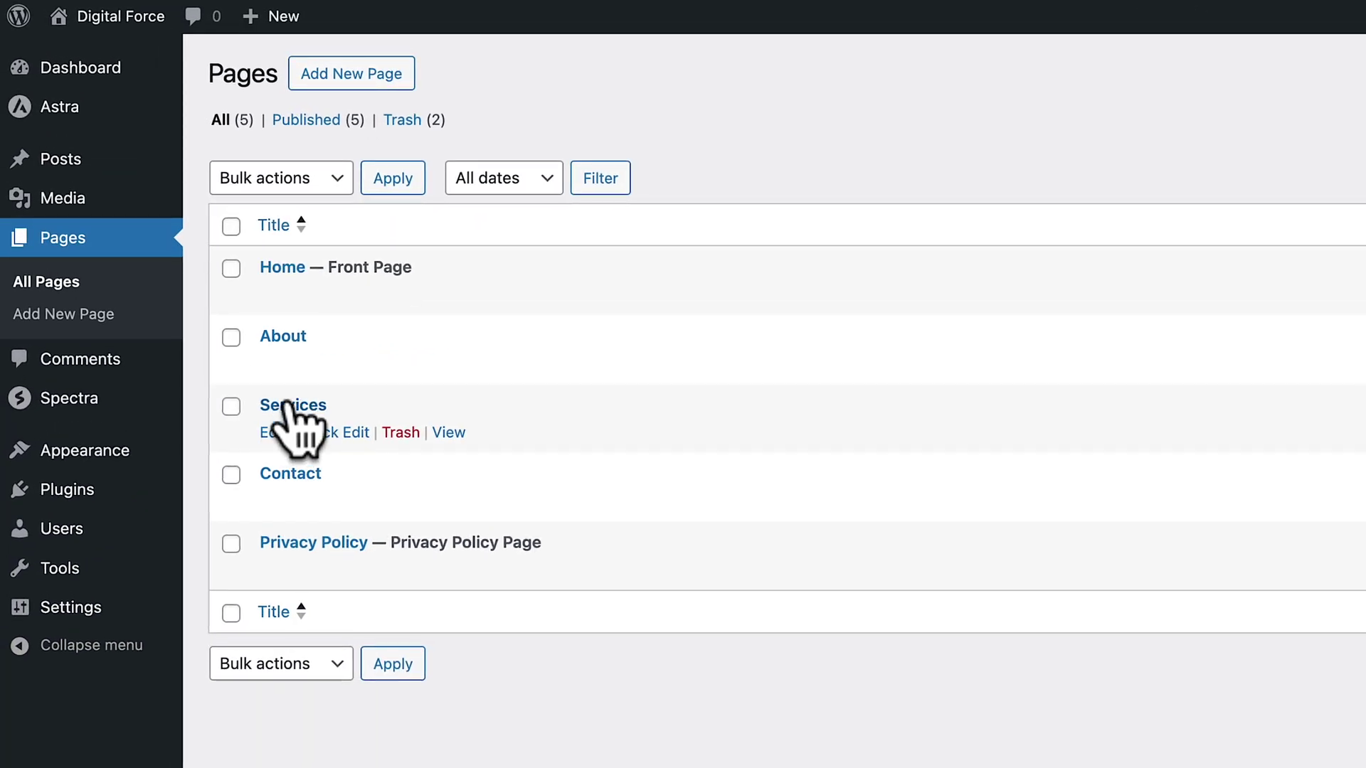
right_click(272, 435)
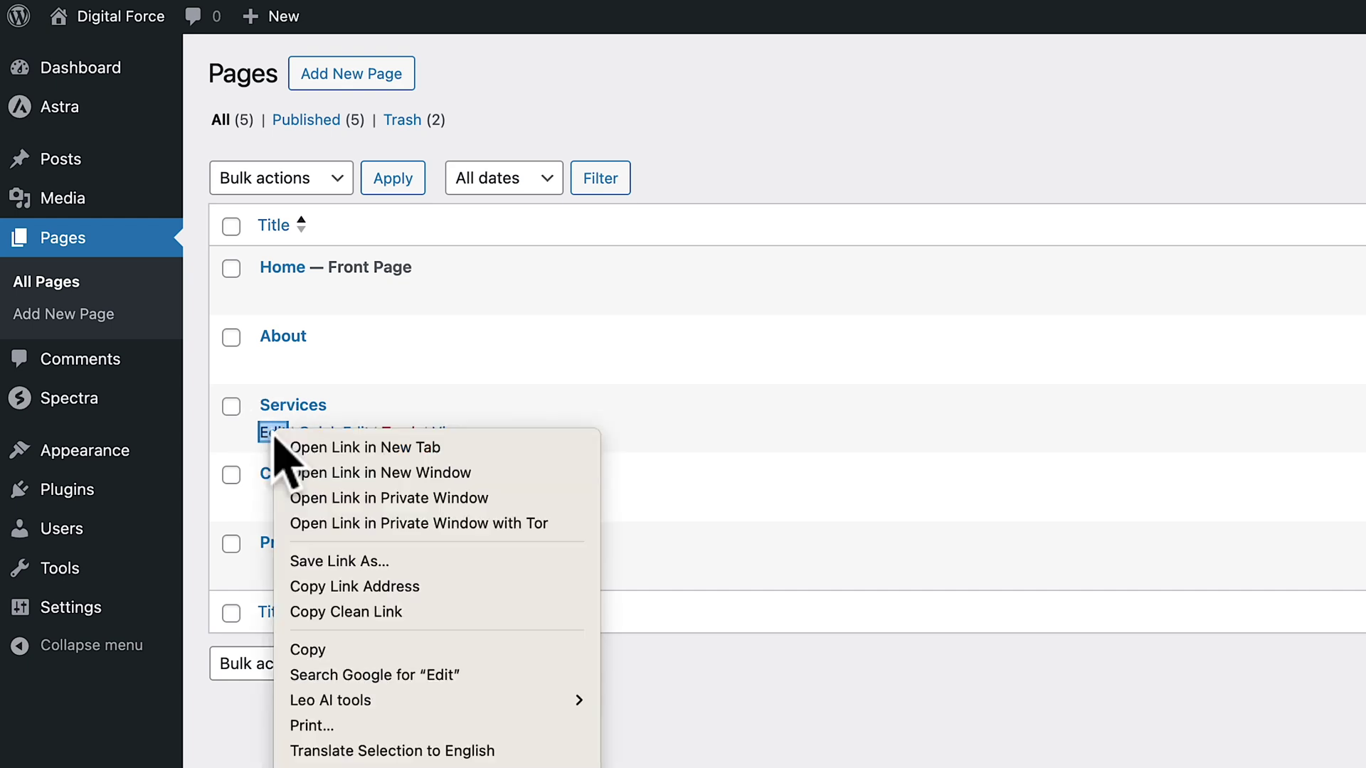
click(339, 448)
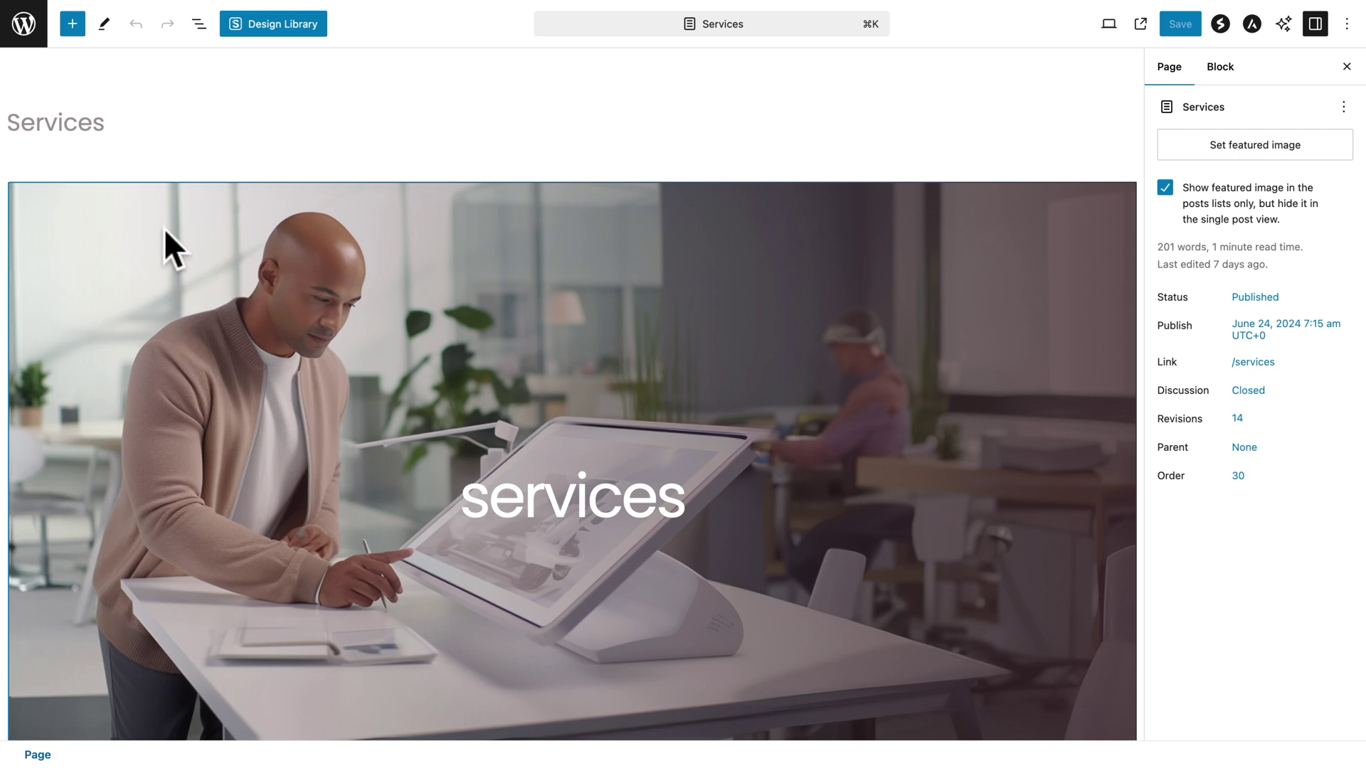
Copy the Services page's PAGE HEADER CONTAINER block via List View.
click(119, 207)
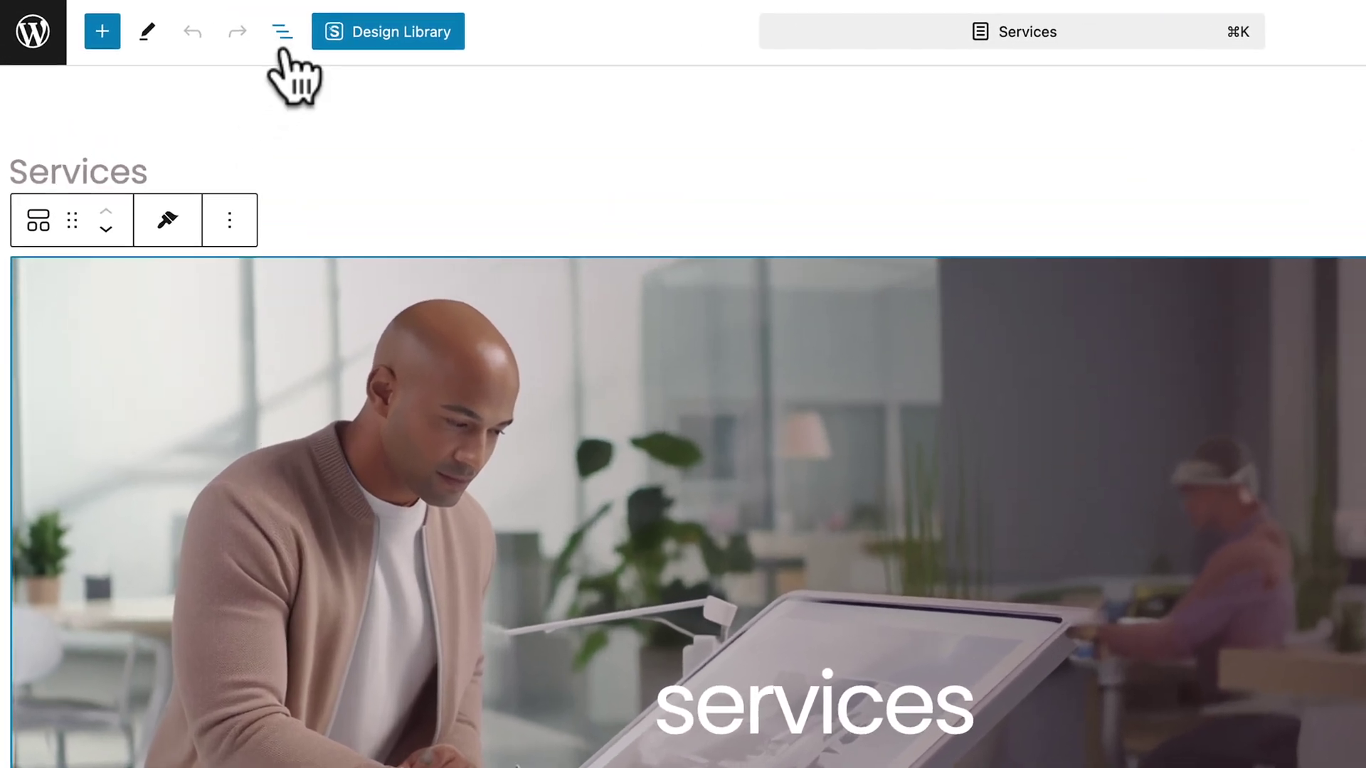
click(282, 33)
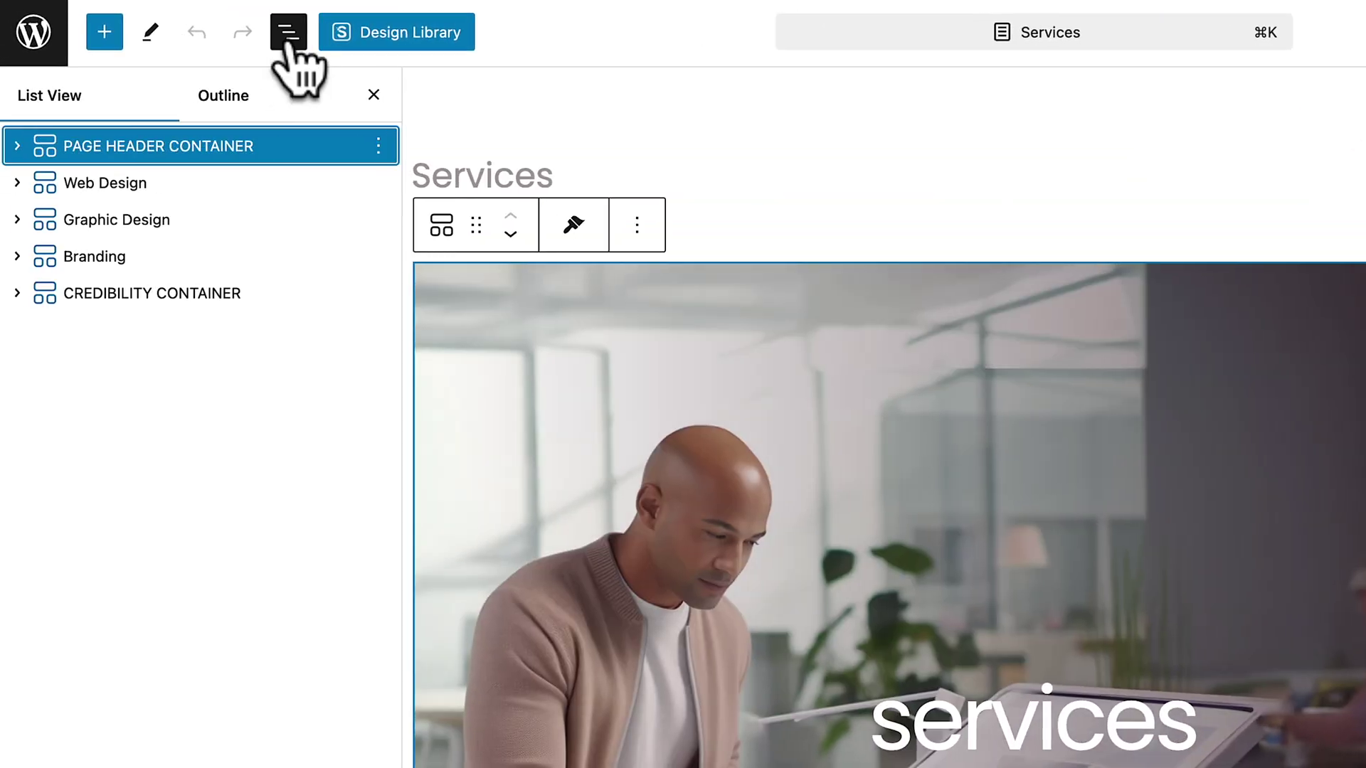
click(378, 147)
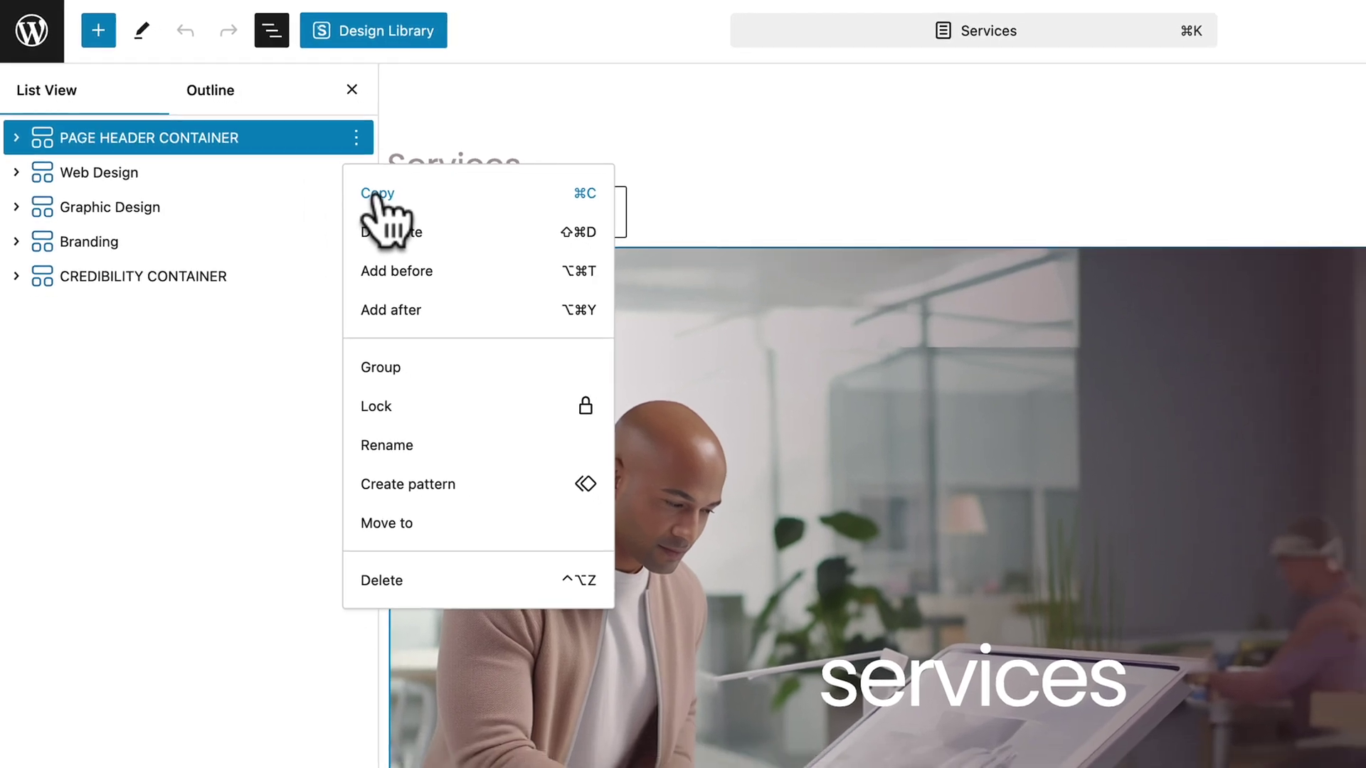
click(377, 194)
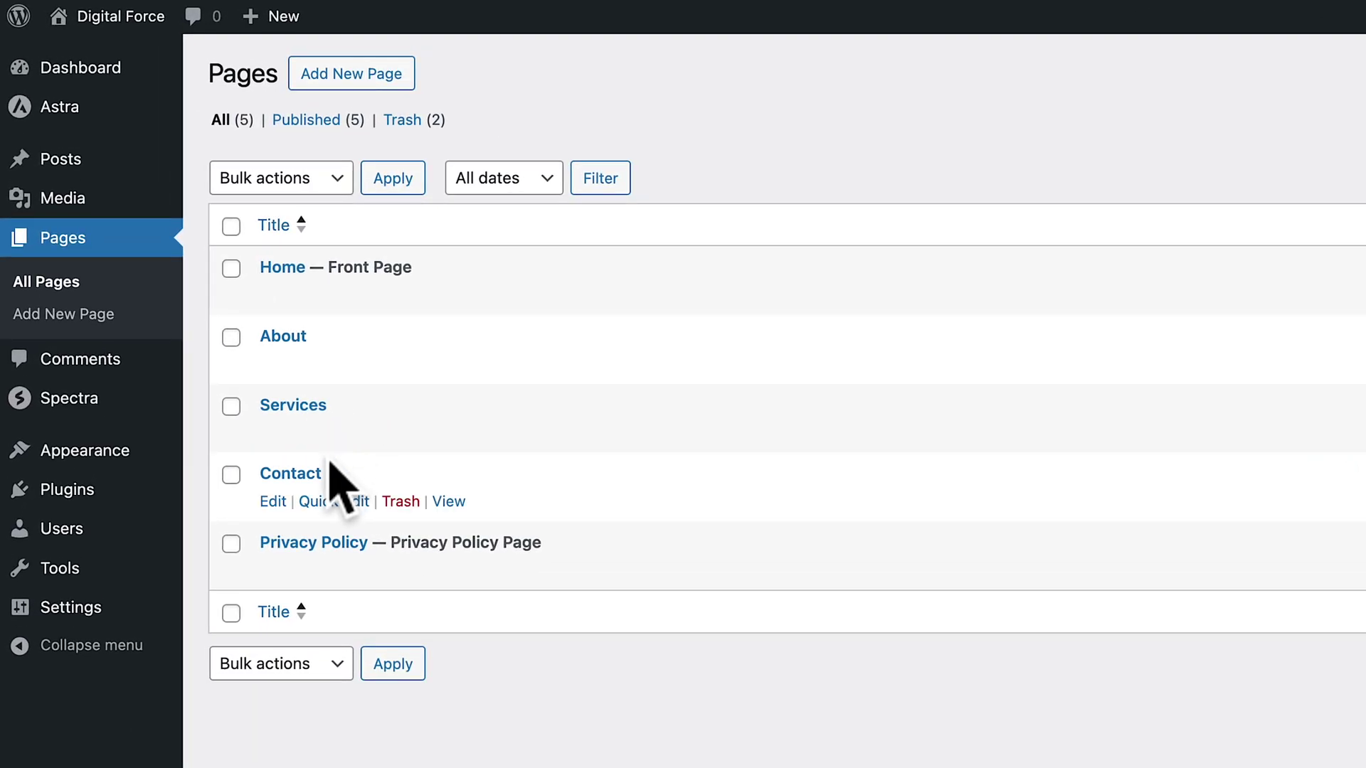
Open the Contact page editor in a new tab and show its List View.
right_click(264, 504)
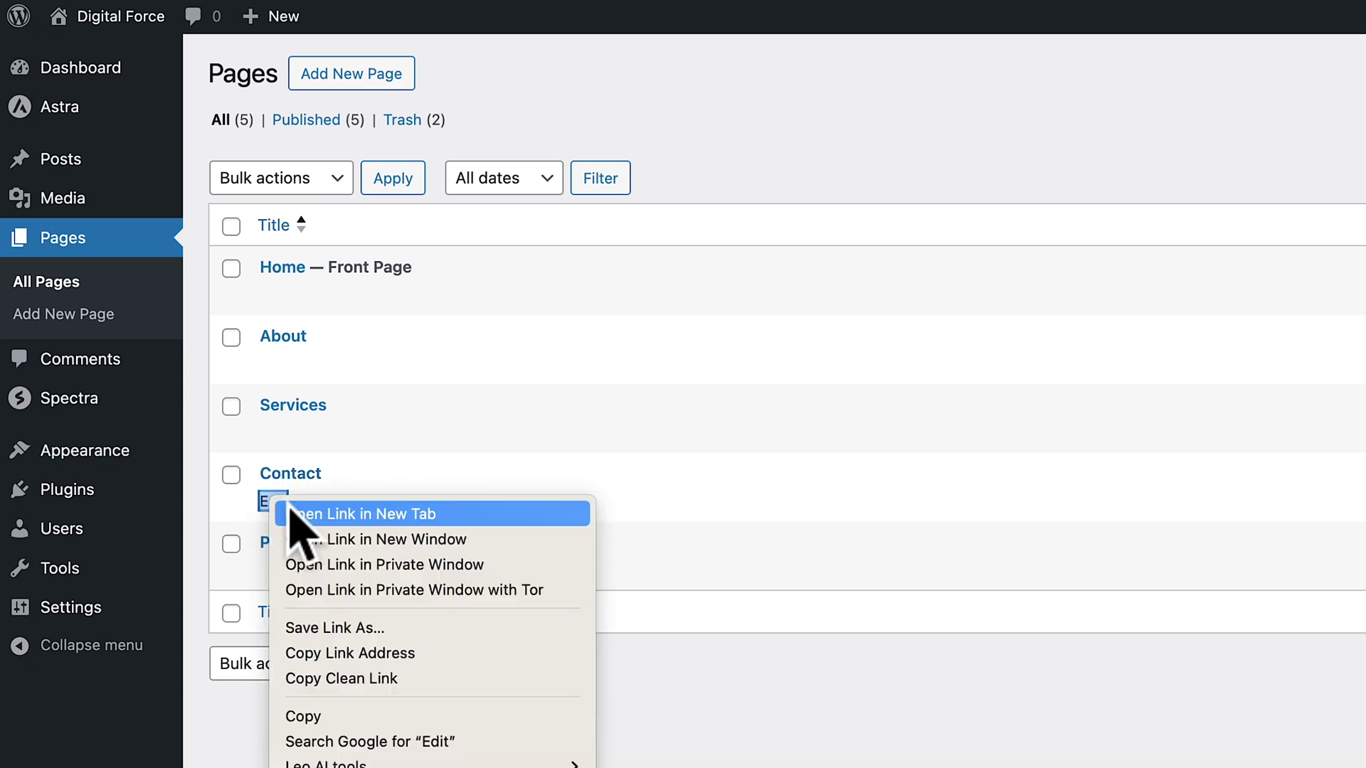
click(292, 513)
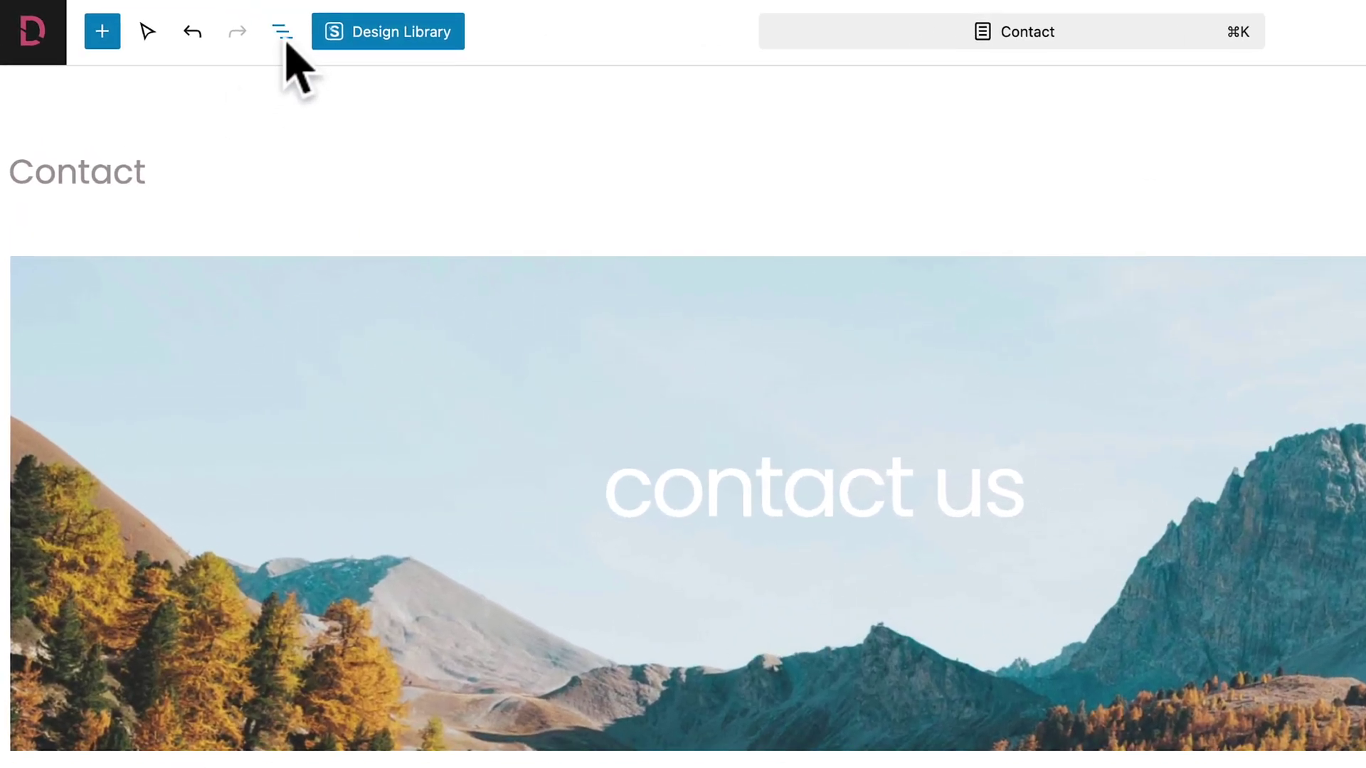
click(283, 33)
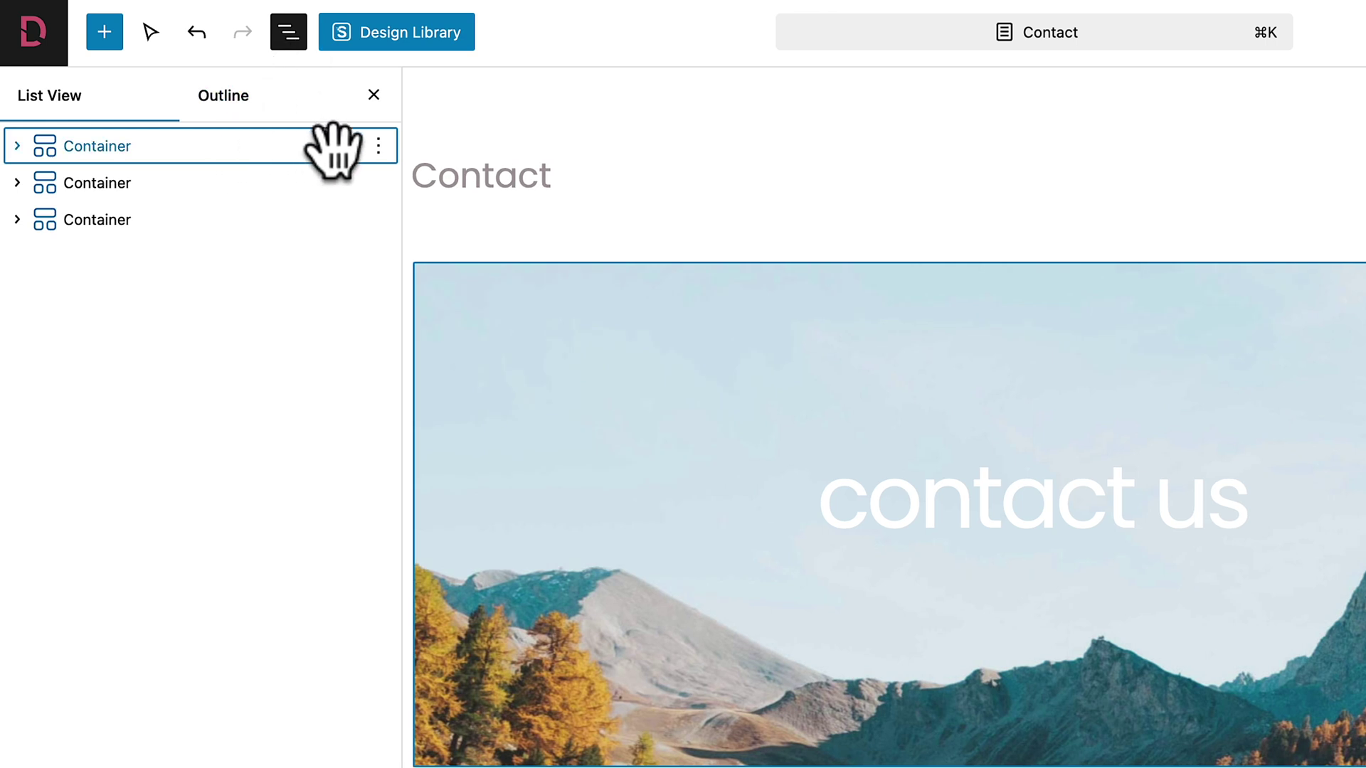
Insert an empty block above the first container and paste the copied header into it.
click(378, 145)
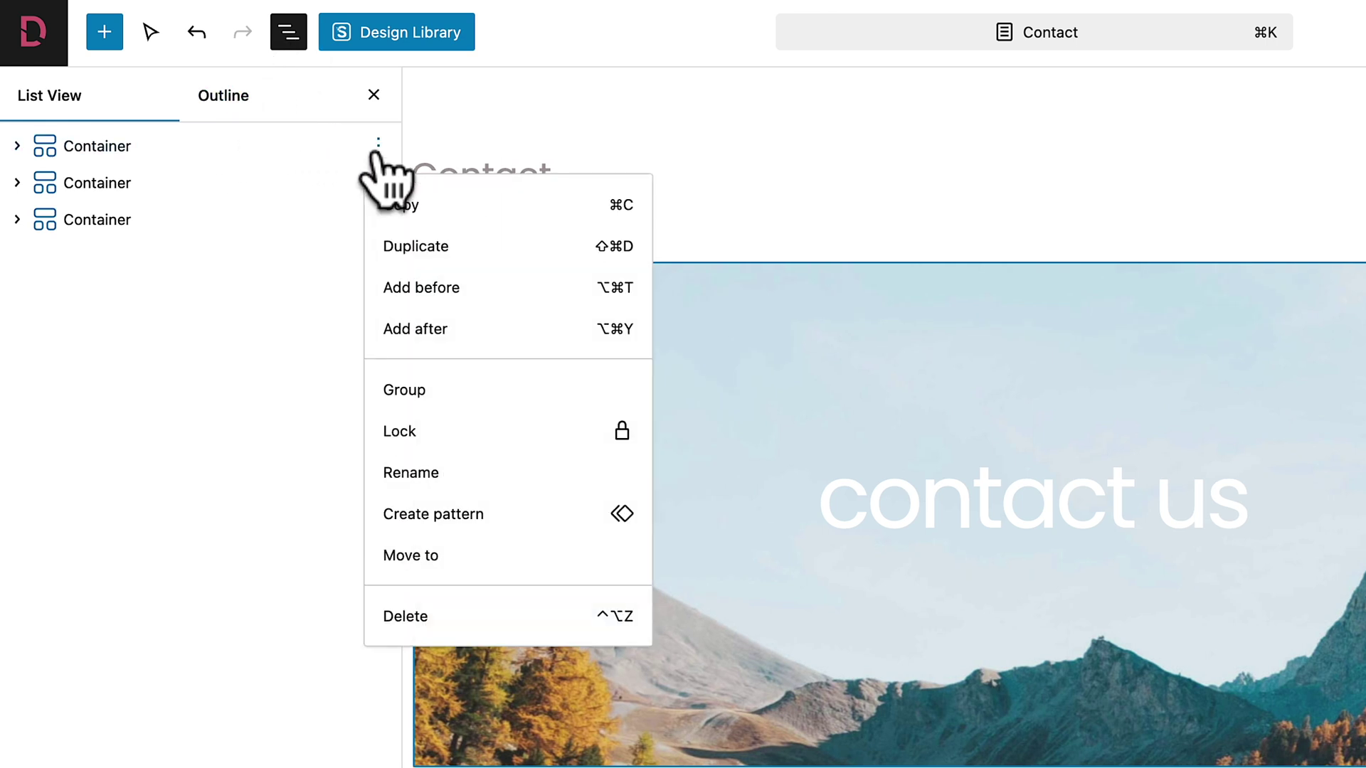
click(399, 292)
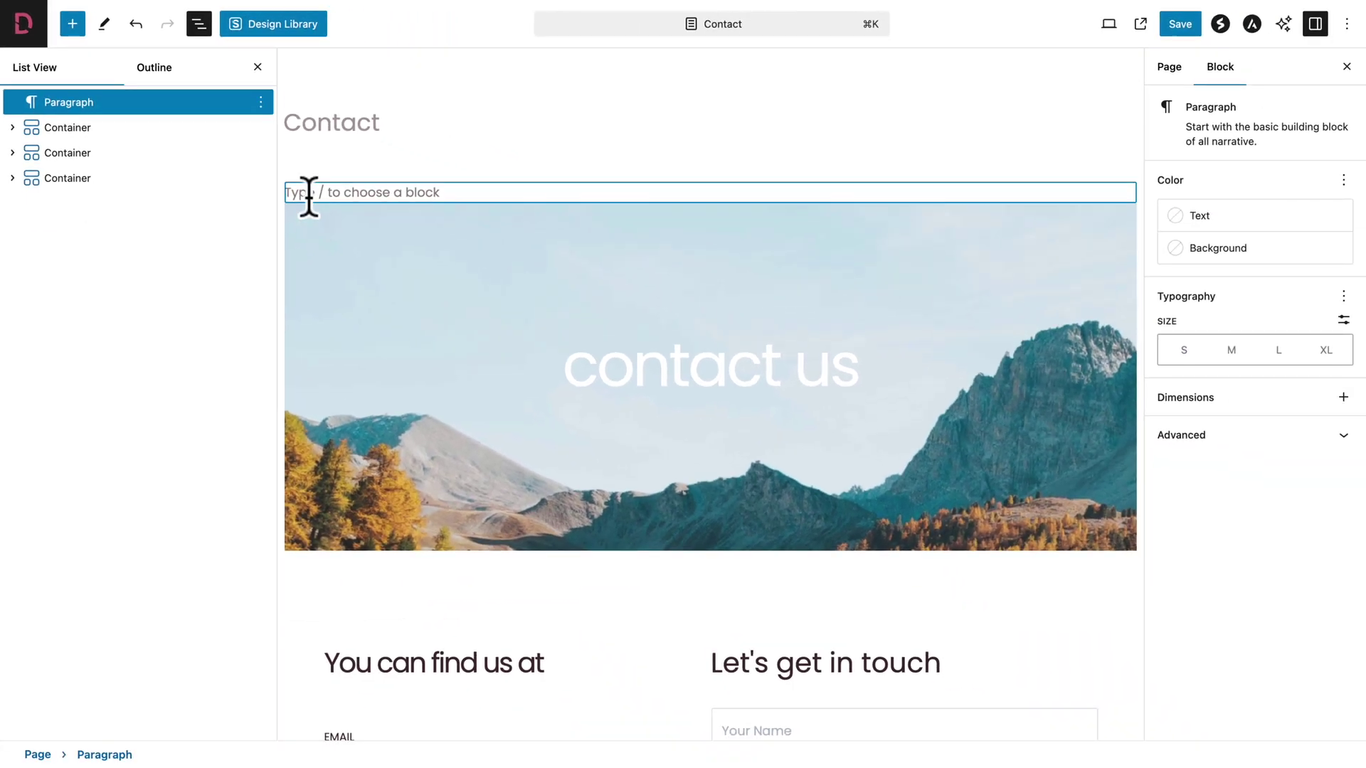
right_click(448, 280)
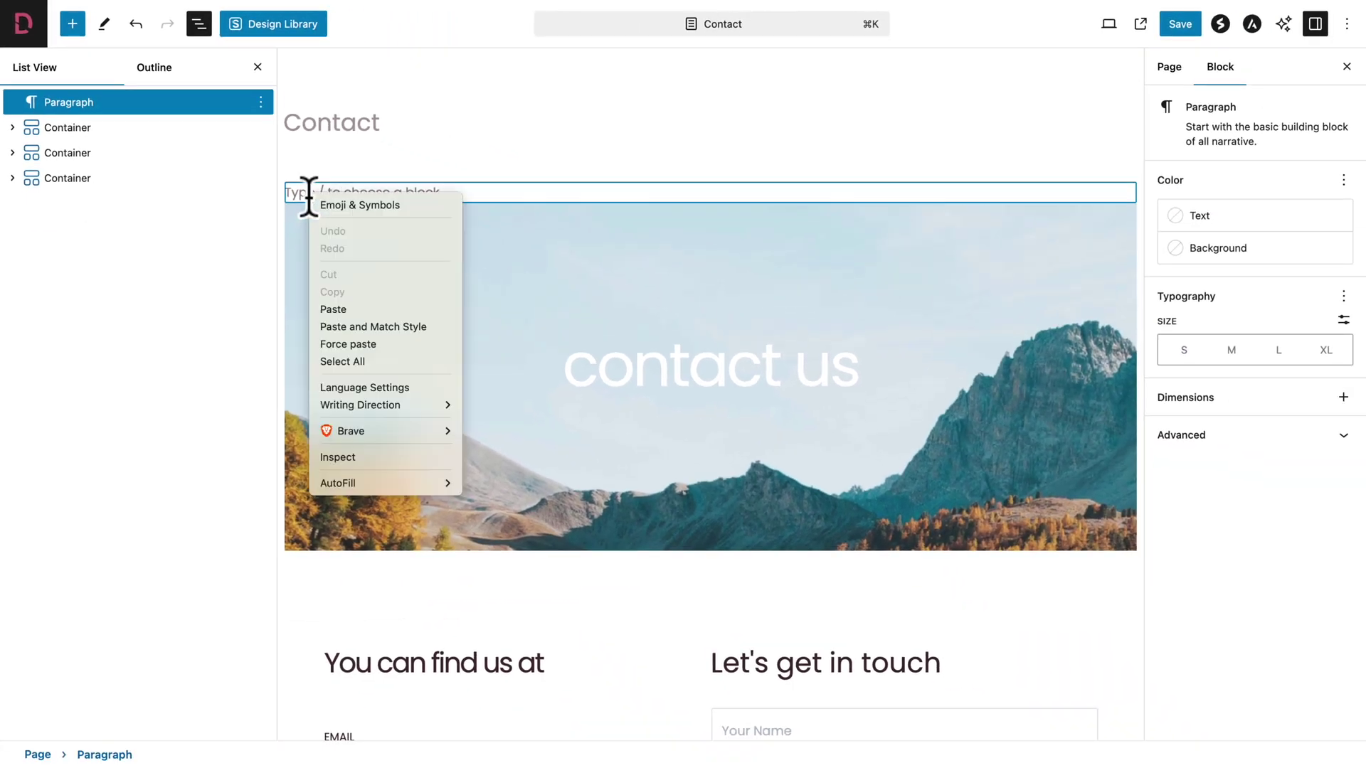
click(332, 310)
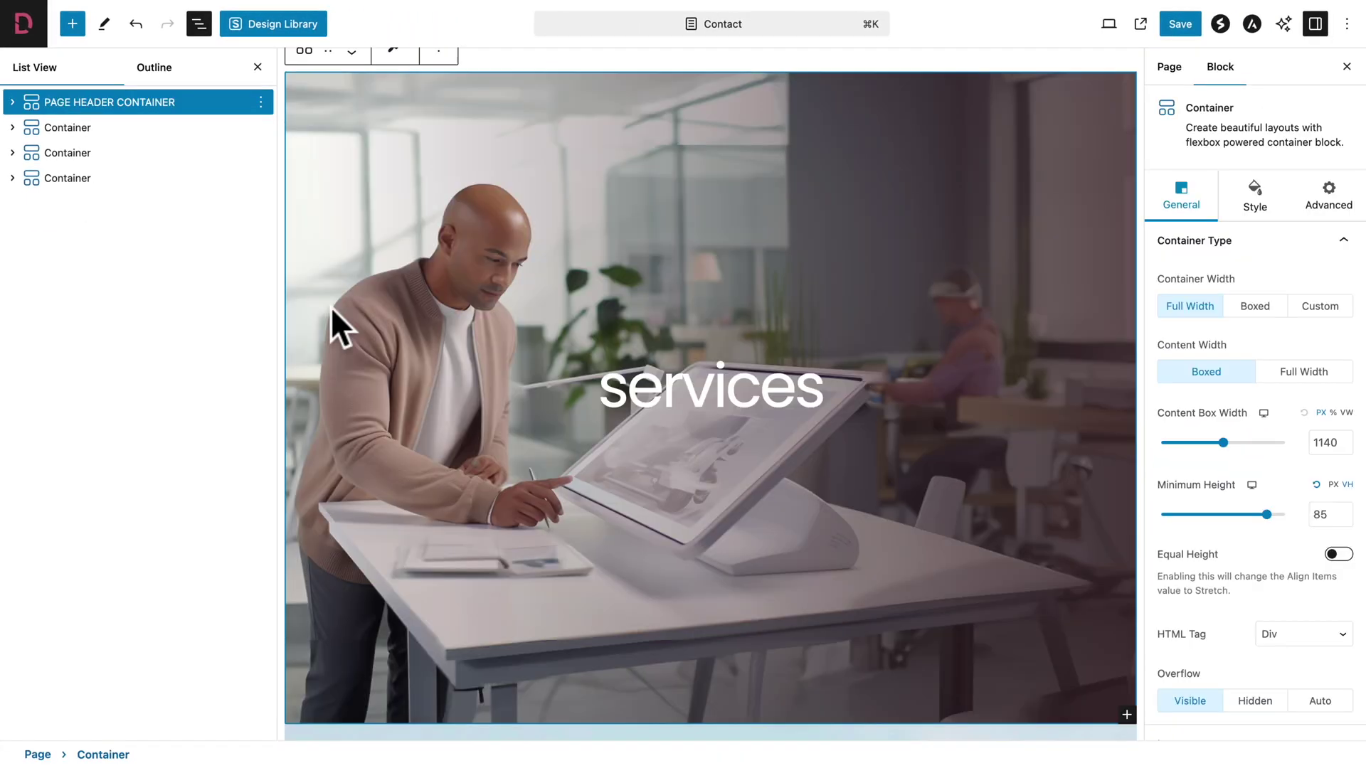
Change the header heading from 'services' to 'contact'.
click(633, 390)
double_click(662, 393)
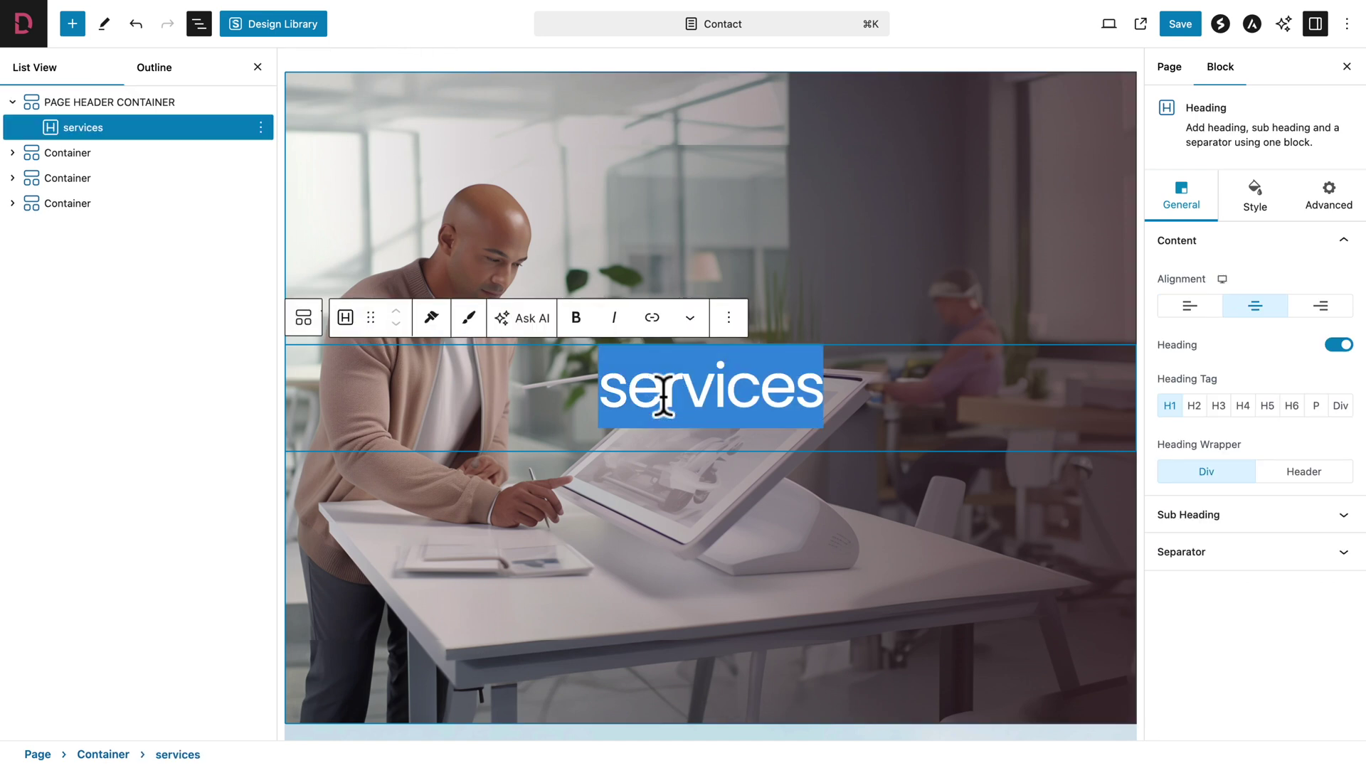
text(contact)
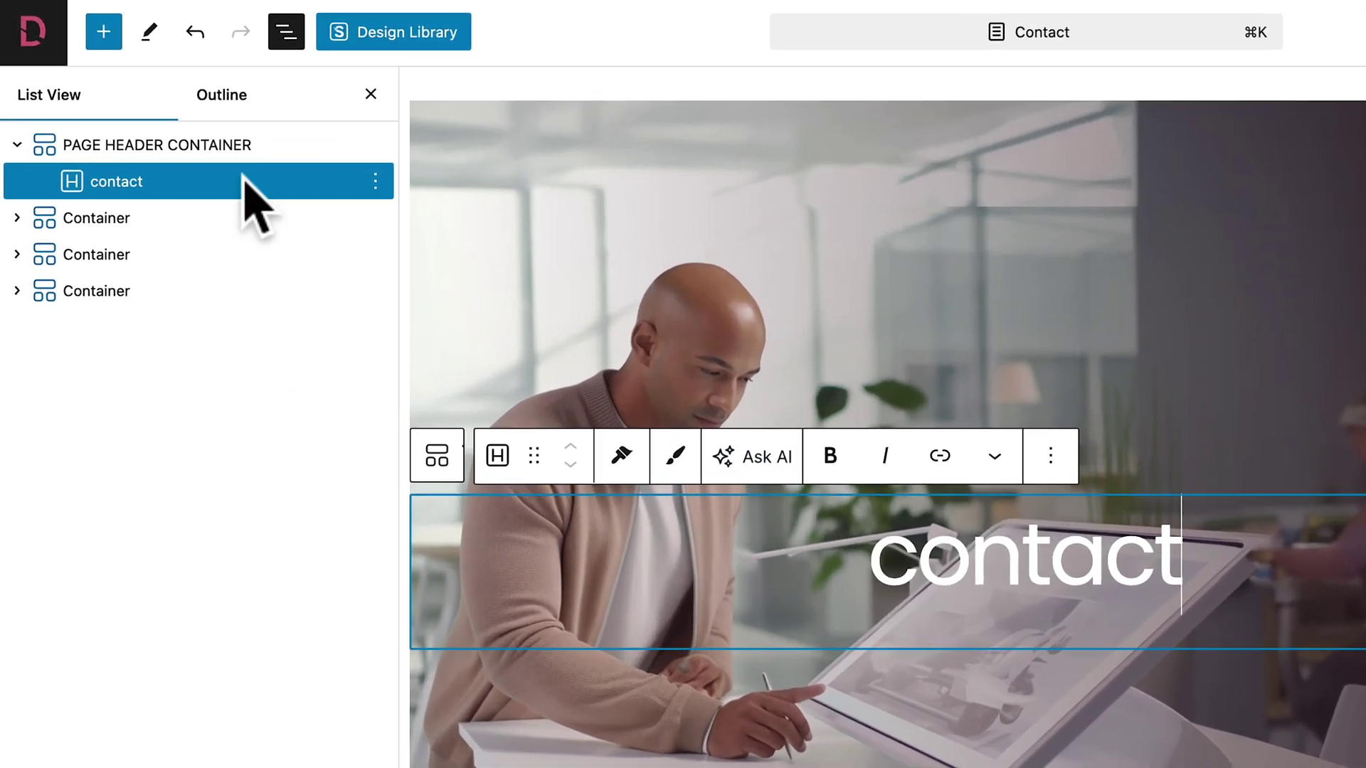
Replace the header container's background with another office photo from the library.
click(213, 145)
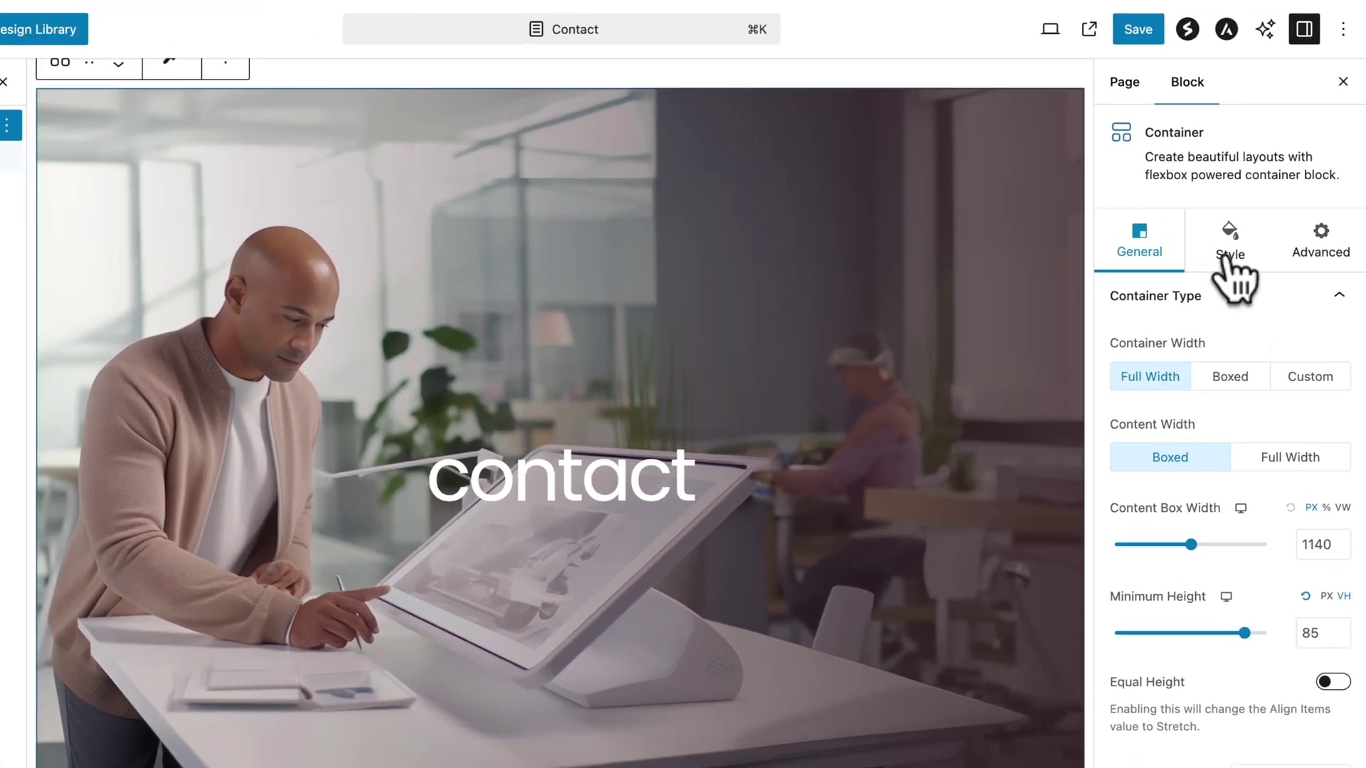
click(1304, 206)
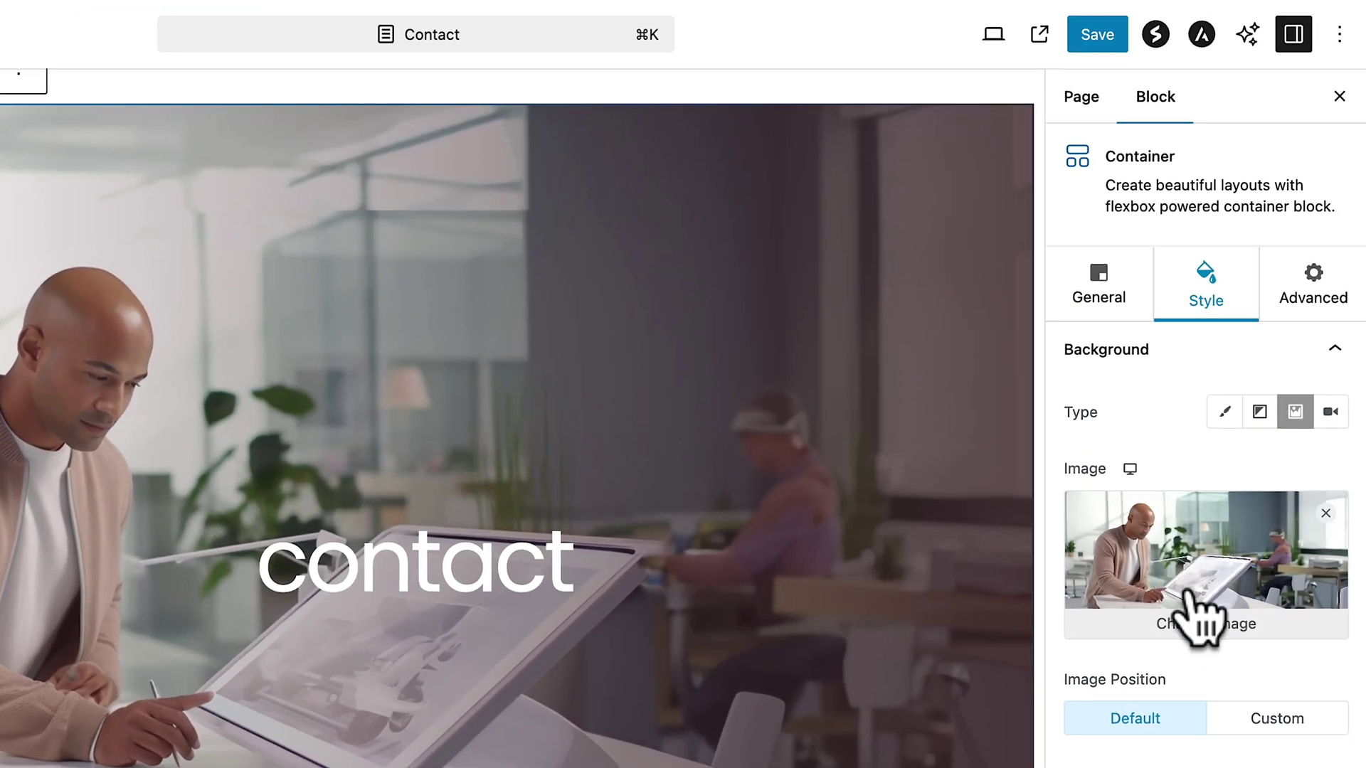
click(1194, 623)
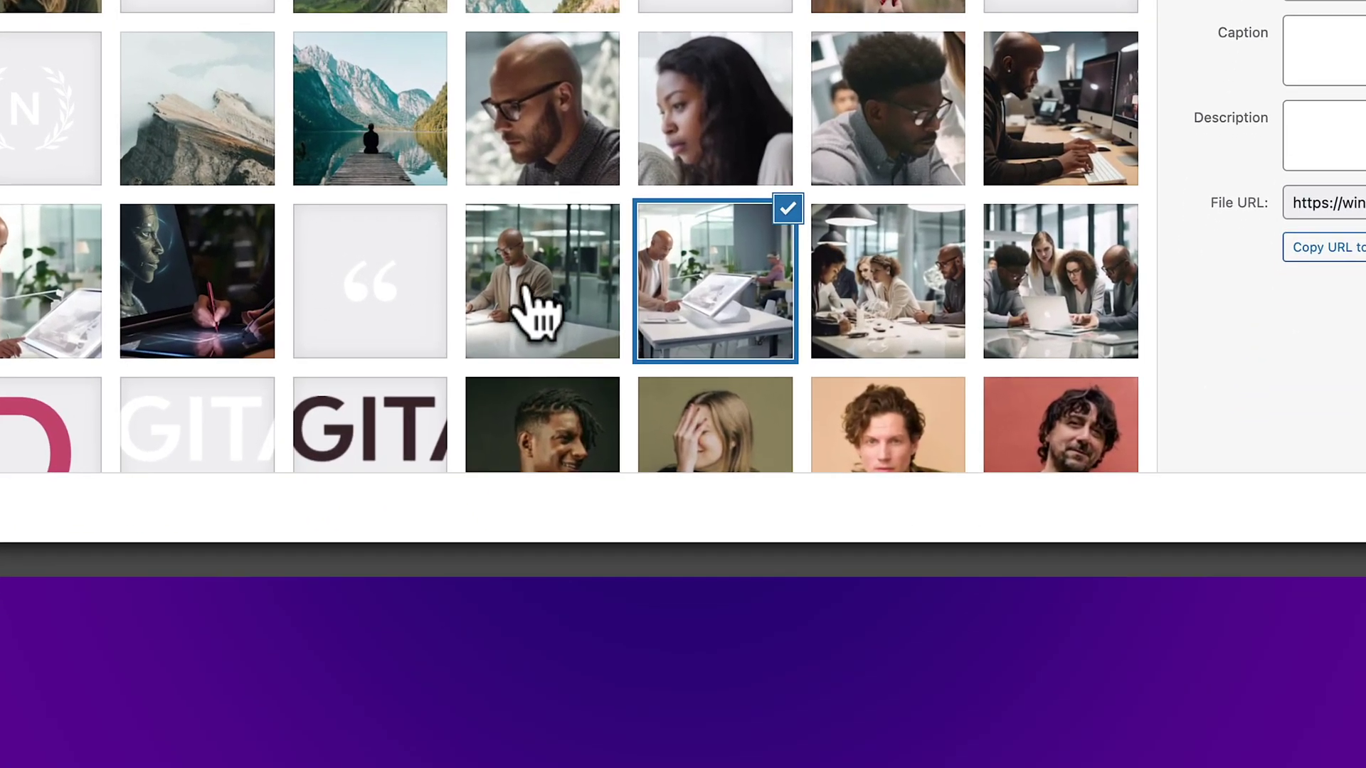
click(585, 404)
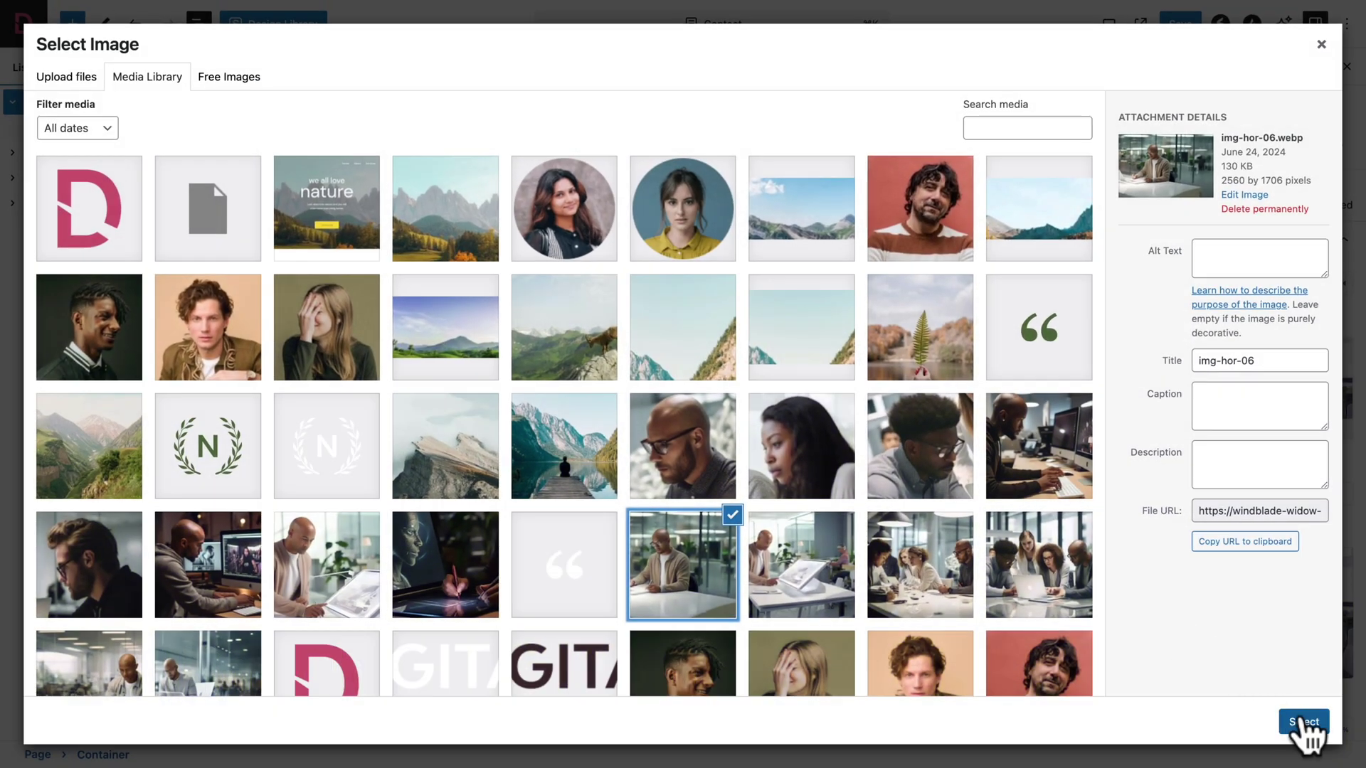
click(1304, 722)
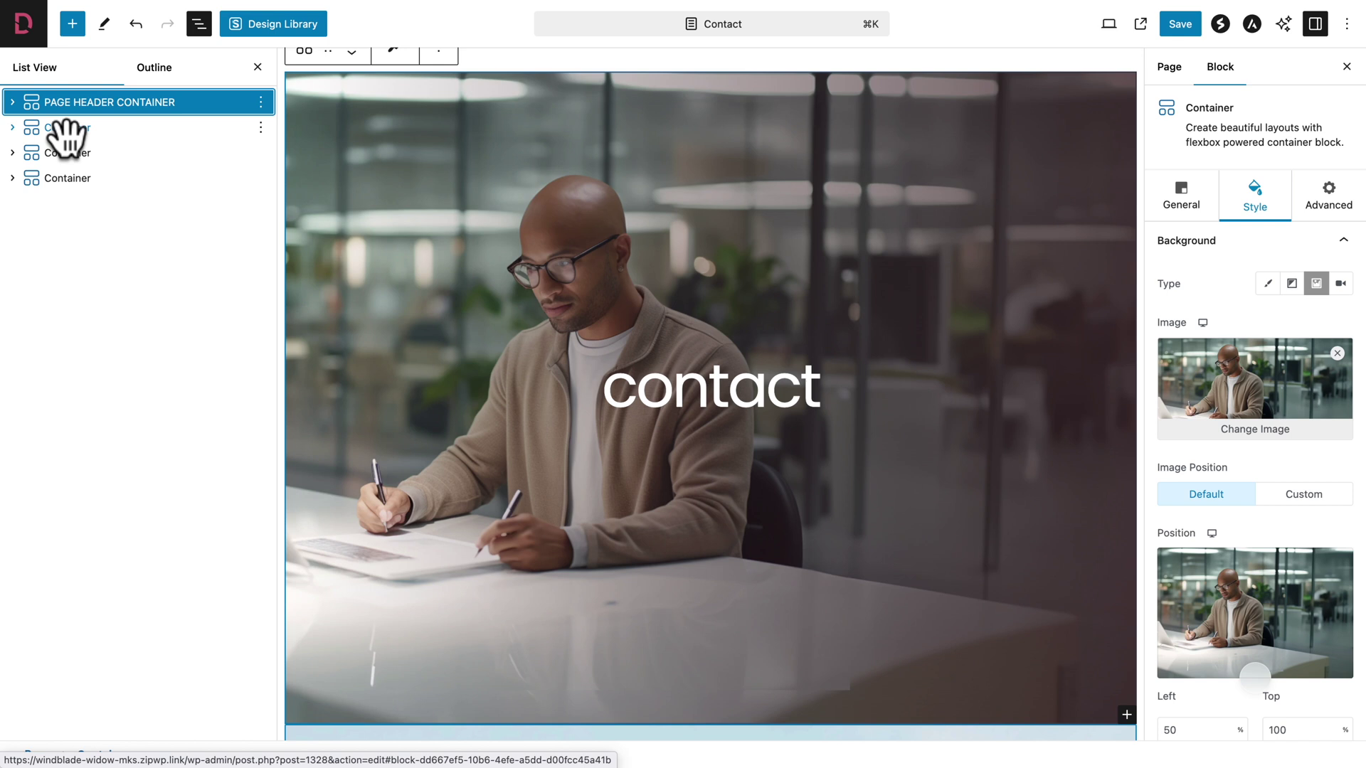
Select the old mountain 'contact us' container and bring up its block options.
click(68, 128)
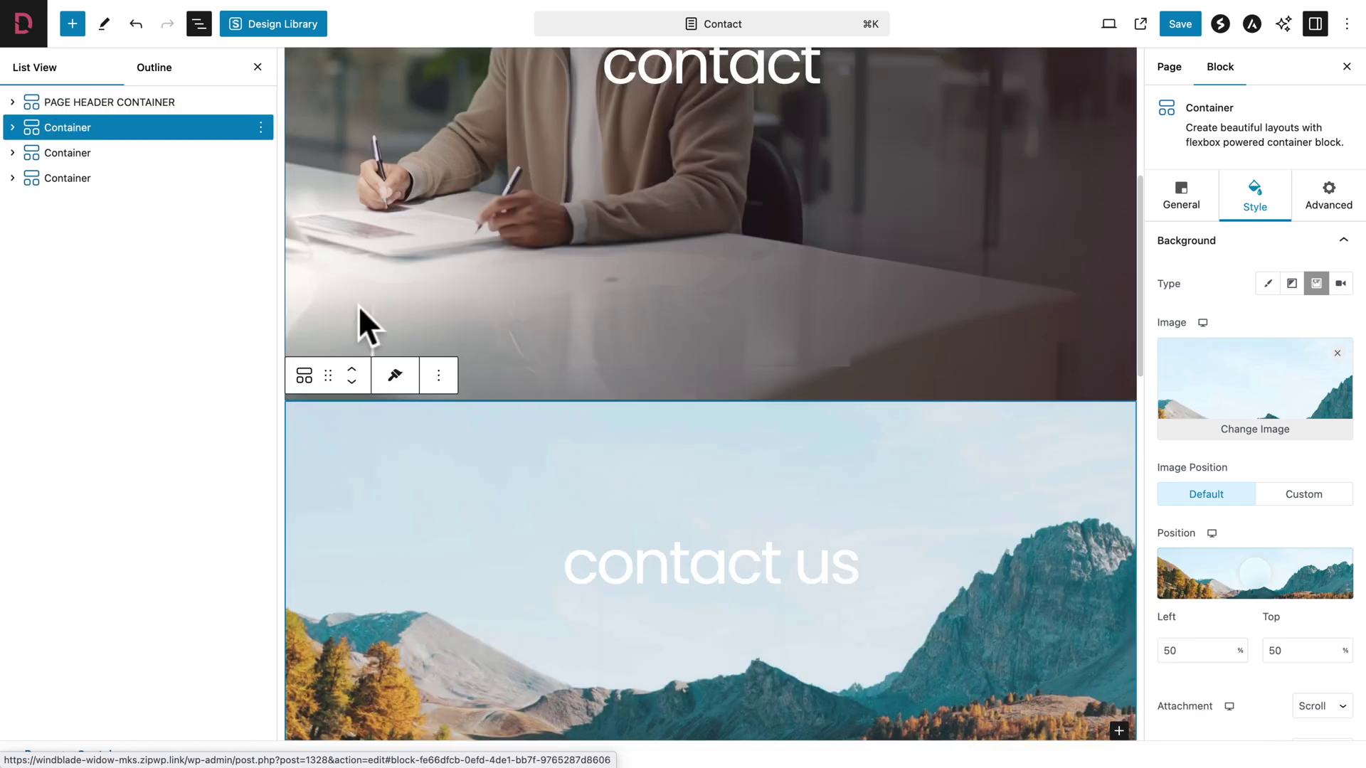
scroll(433, 484, down, 2)
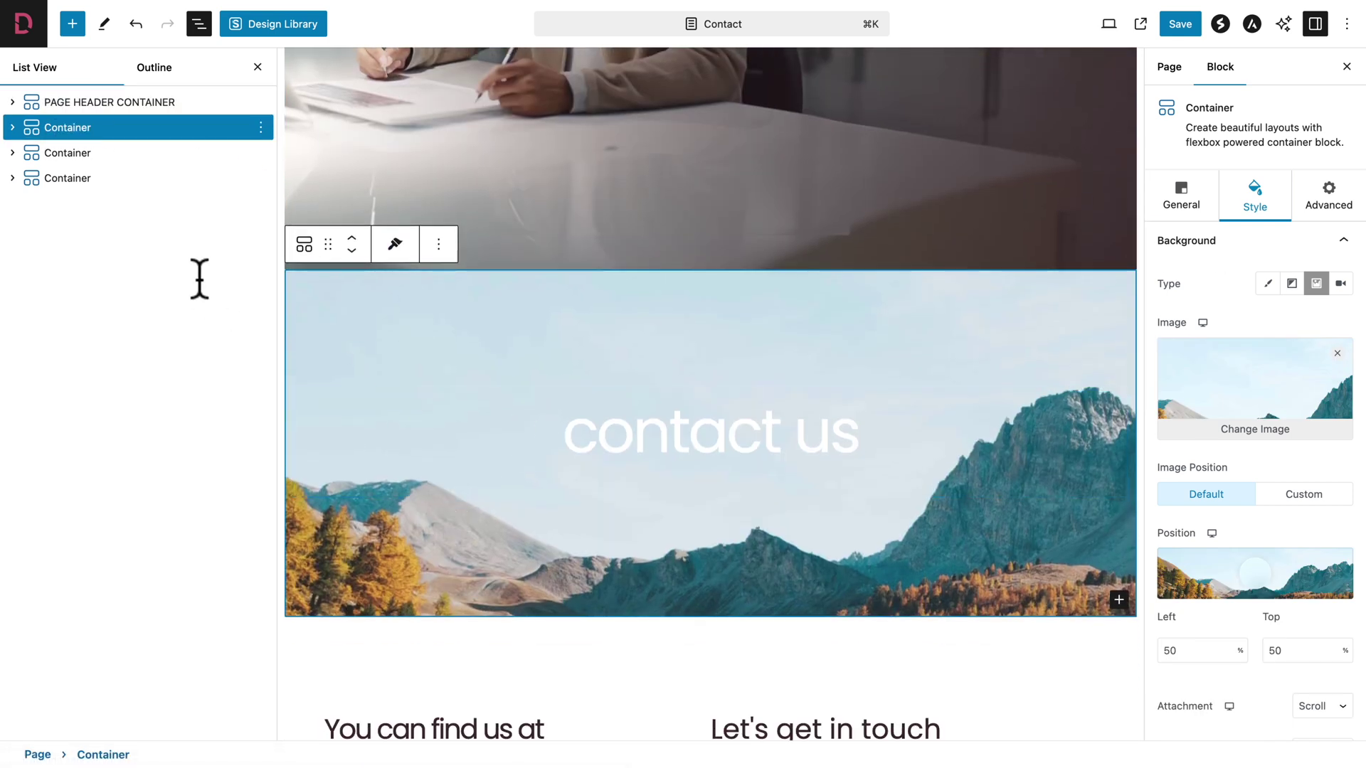
click(115, 128)
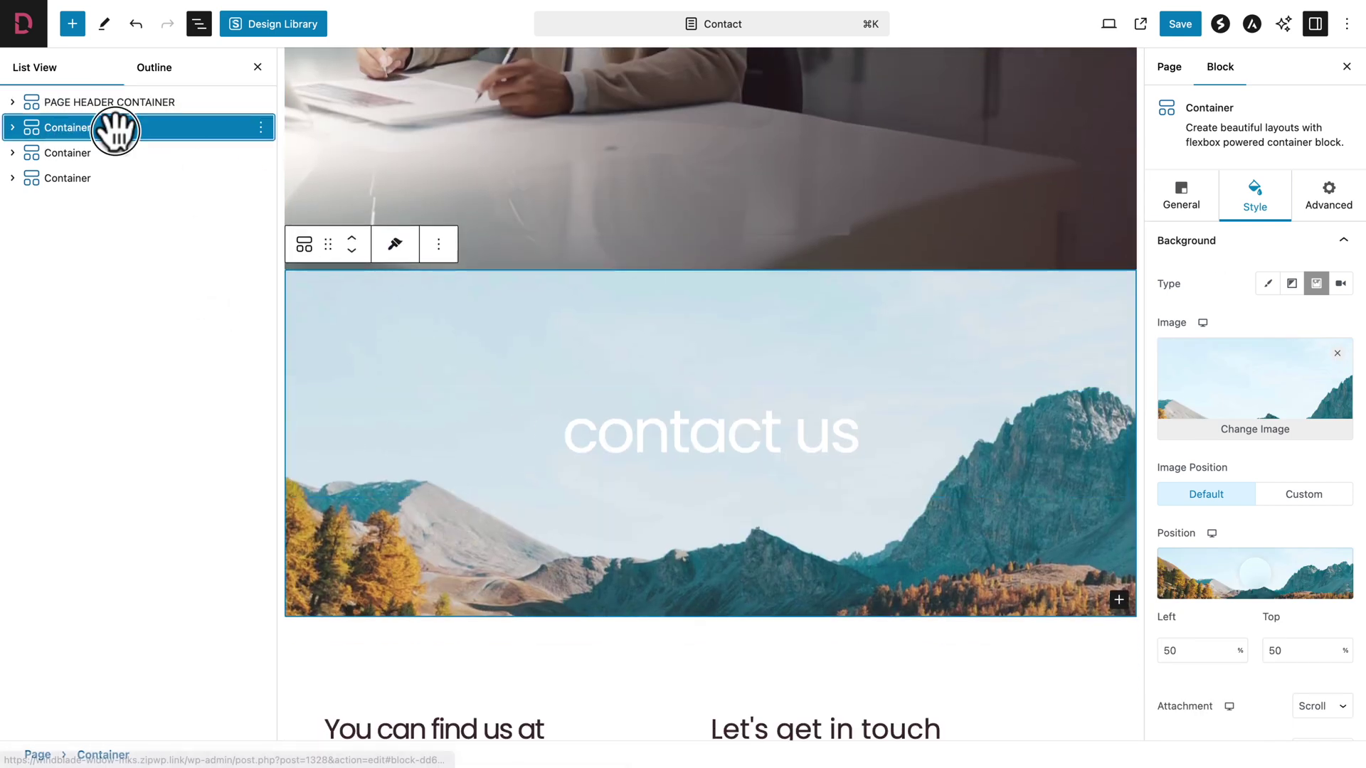
click(259, 128)
Delete the mountain 'contact us' container and open the text folder of DFS Project Files - v1.4.
click(278, 443)
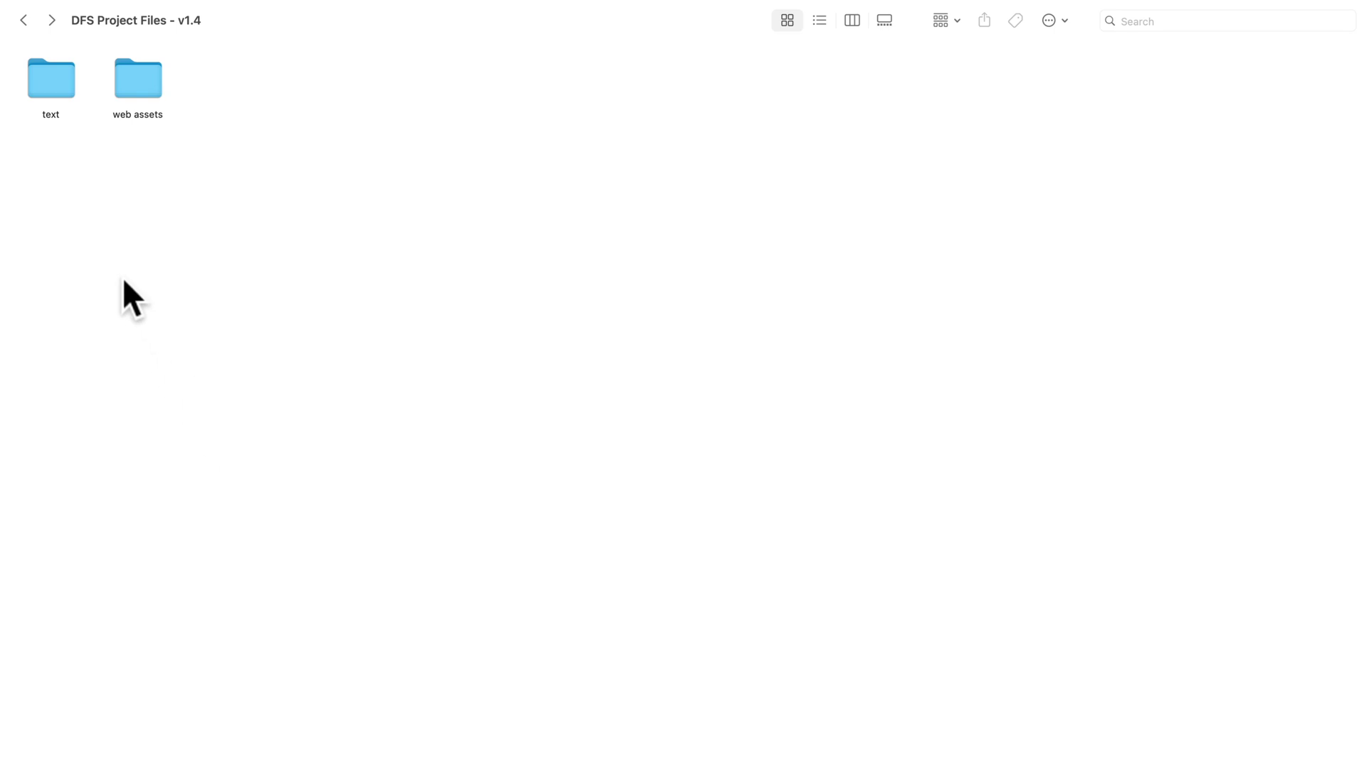
double_click(48, 88)
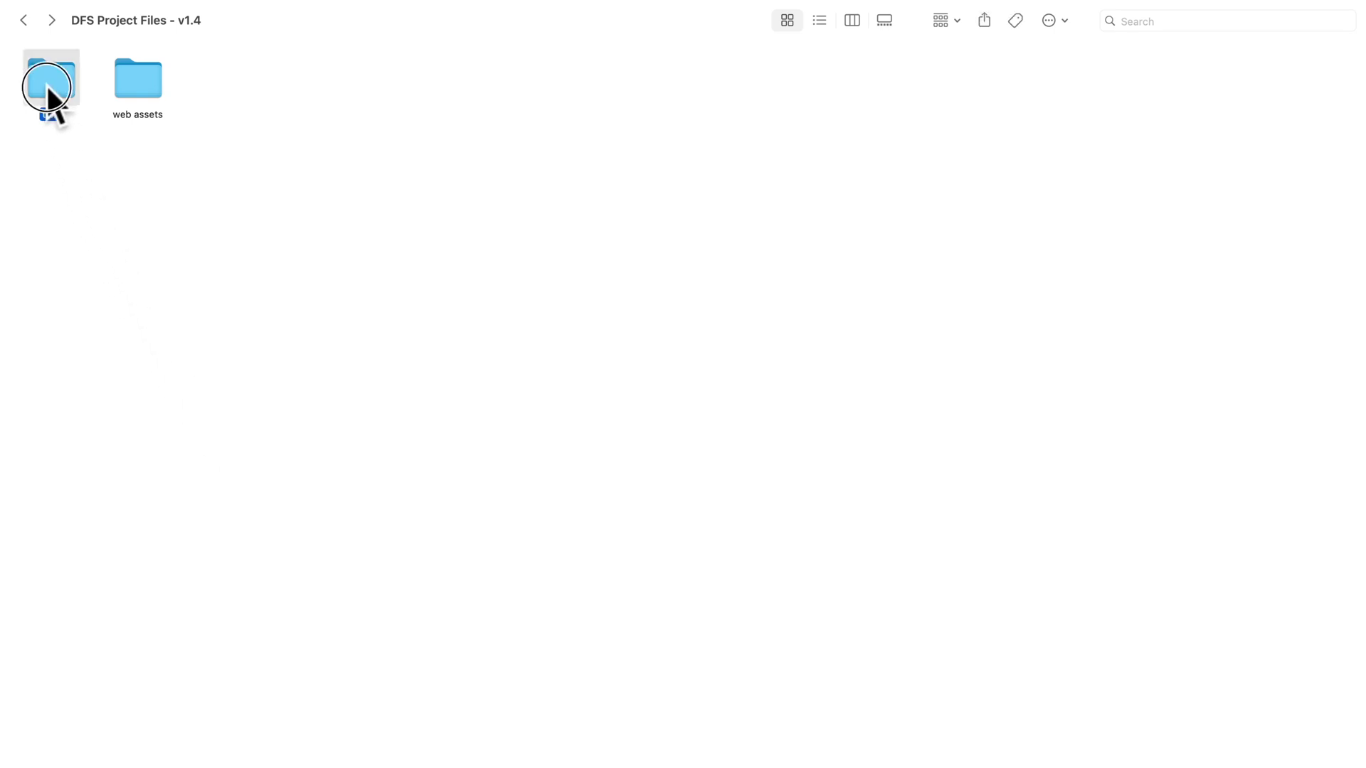
Open 06-contact.txt in Sublime Text and copy the word FORM.
click(569, 93)
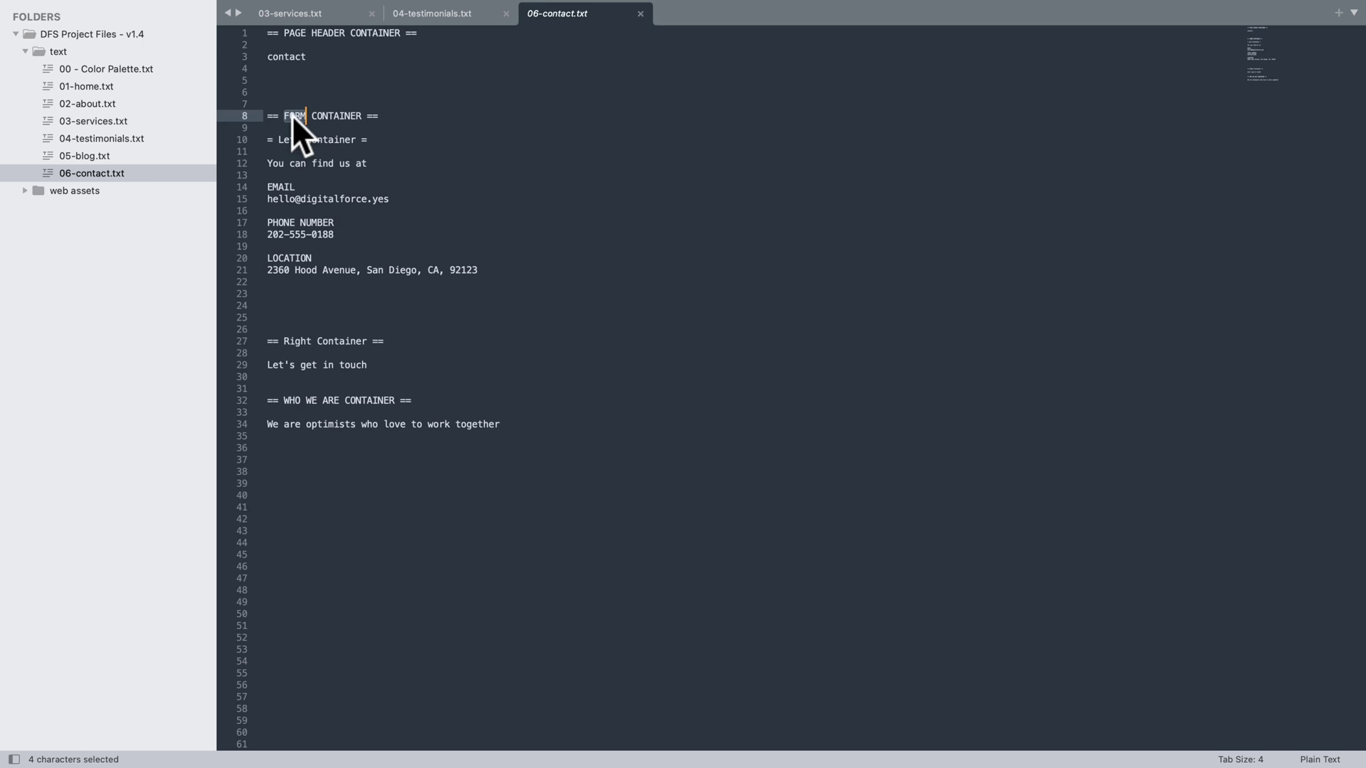
key(ctrl+Right)
Rename the contact details and form container to FORM.
click(85, 128)
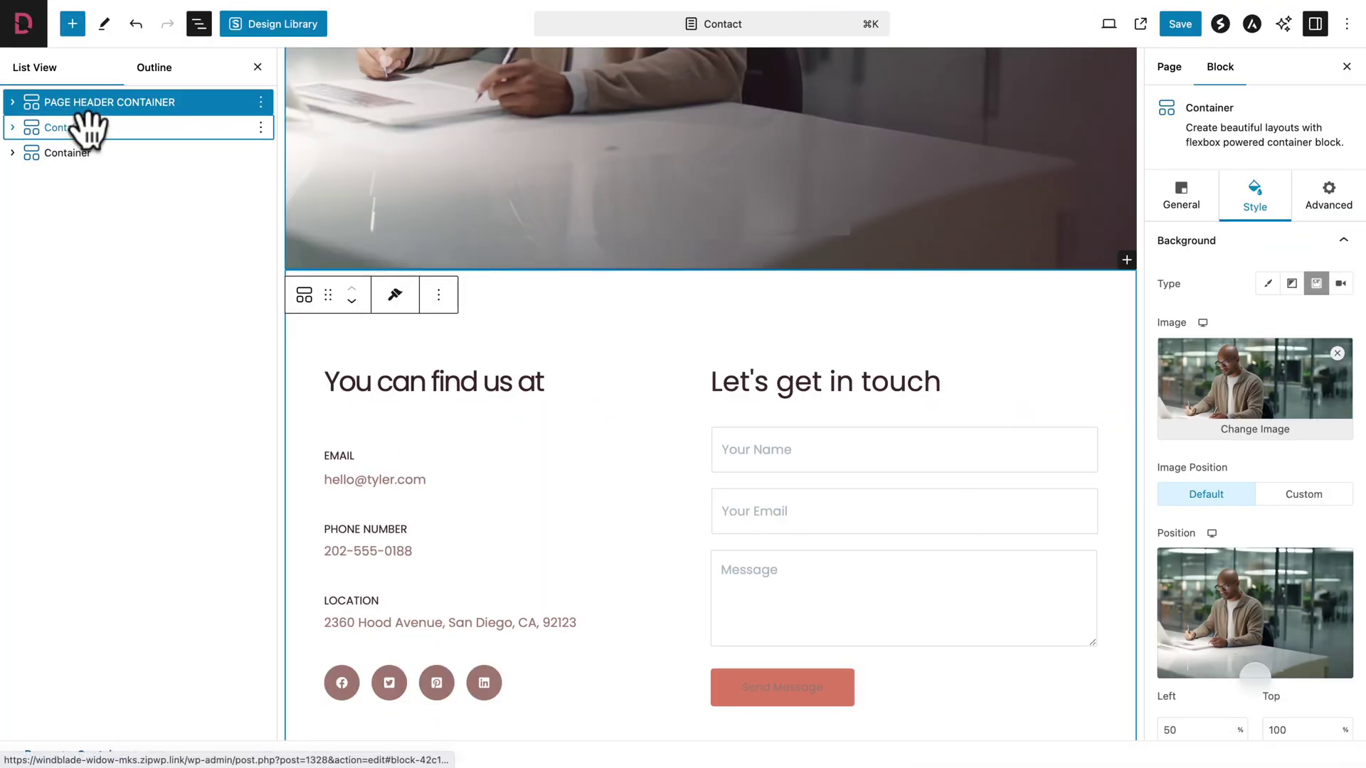
click(260, 127)
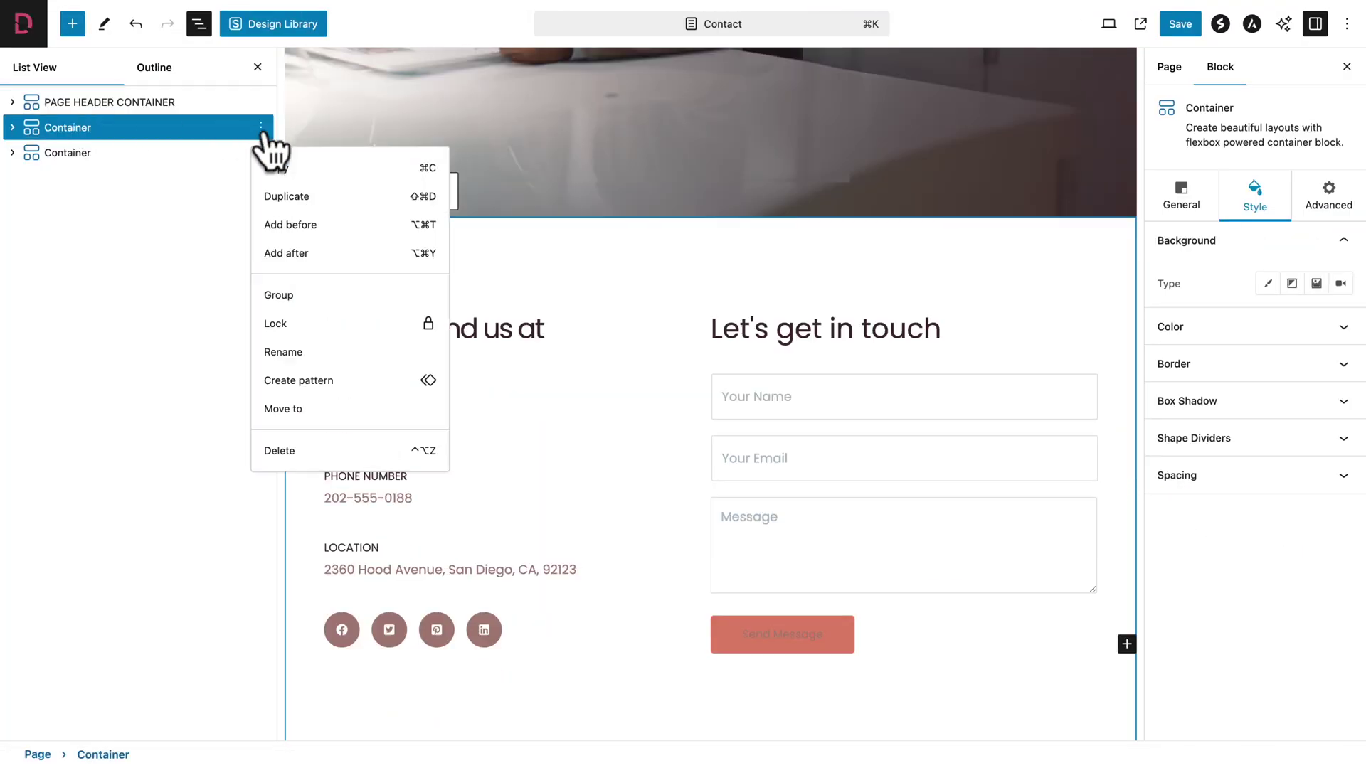
click(283, 349)
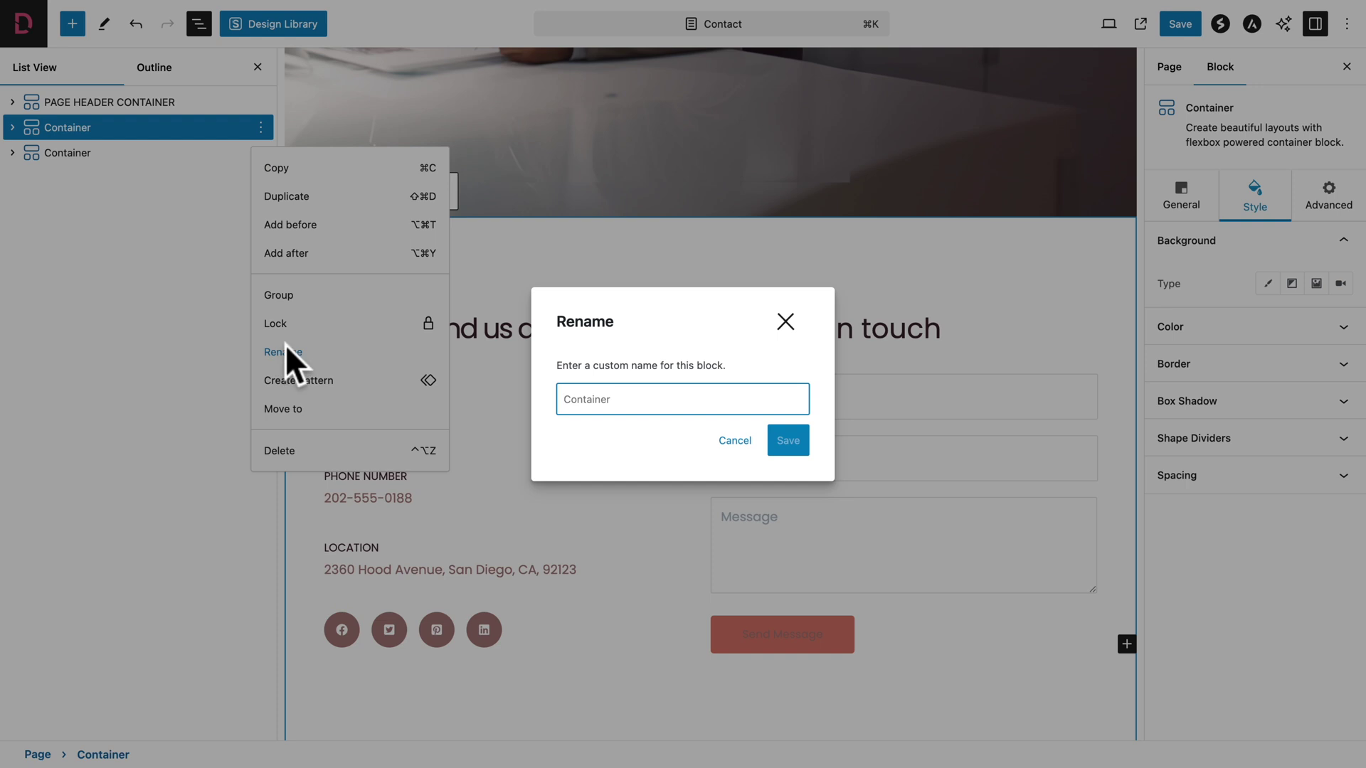
click(788, 440)
Copy 'Left' from the copy file and rename FORM's first child container Left.
key(ctrl+Right)
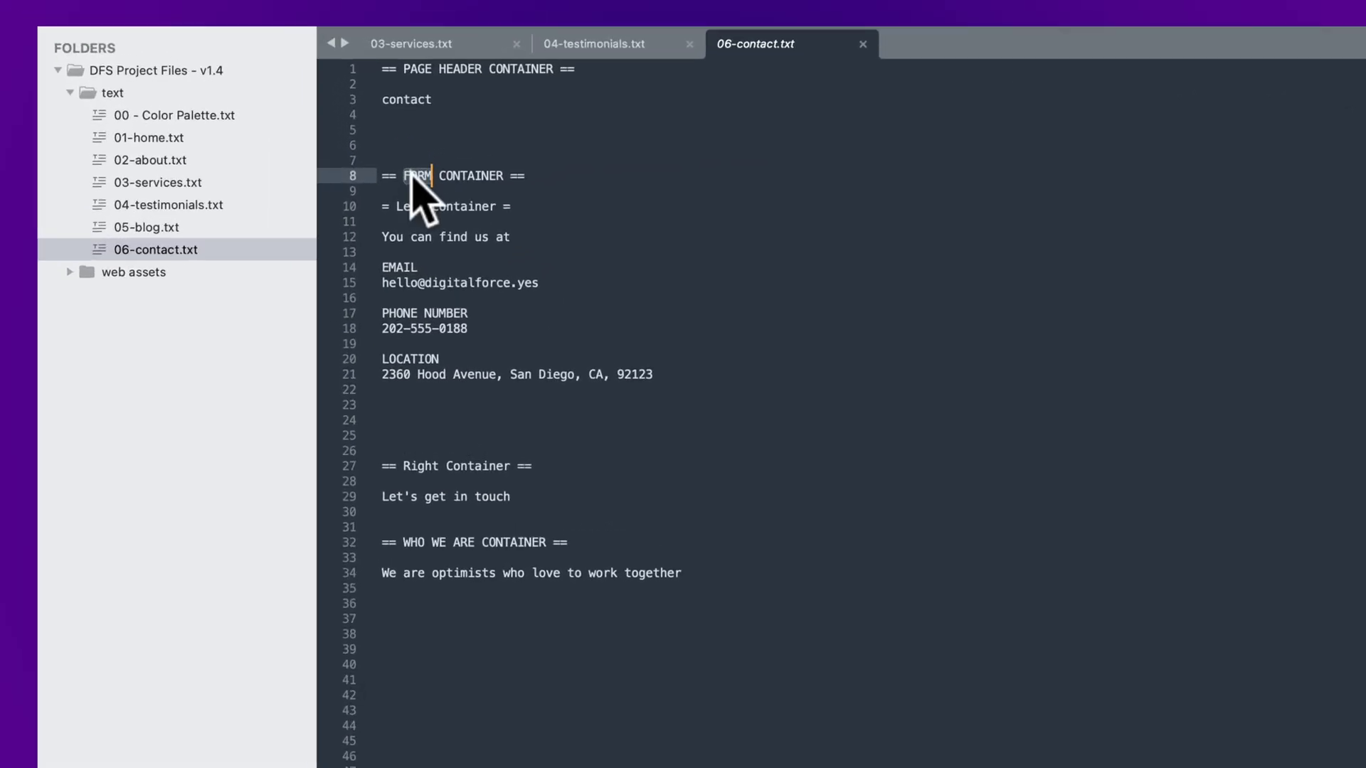
click(277, 139)
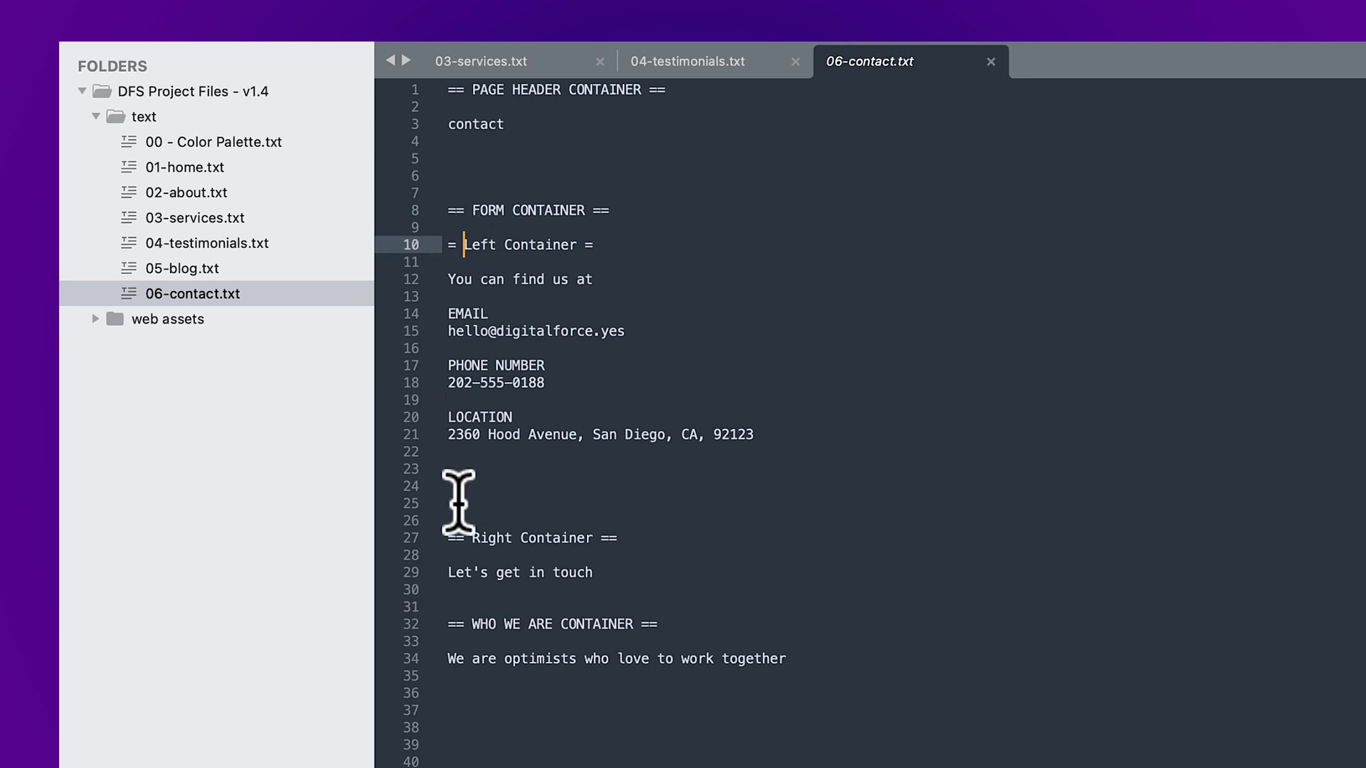
click(466, 535)
double_click(472, 245)
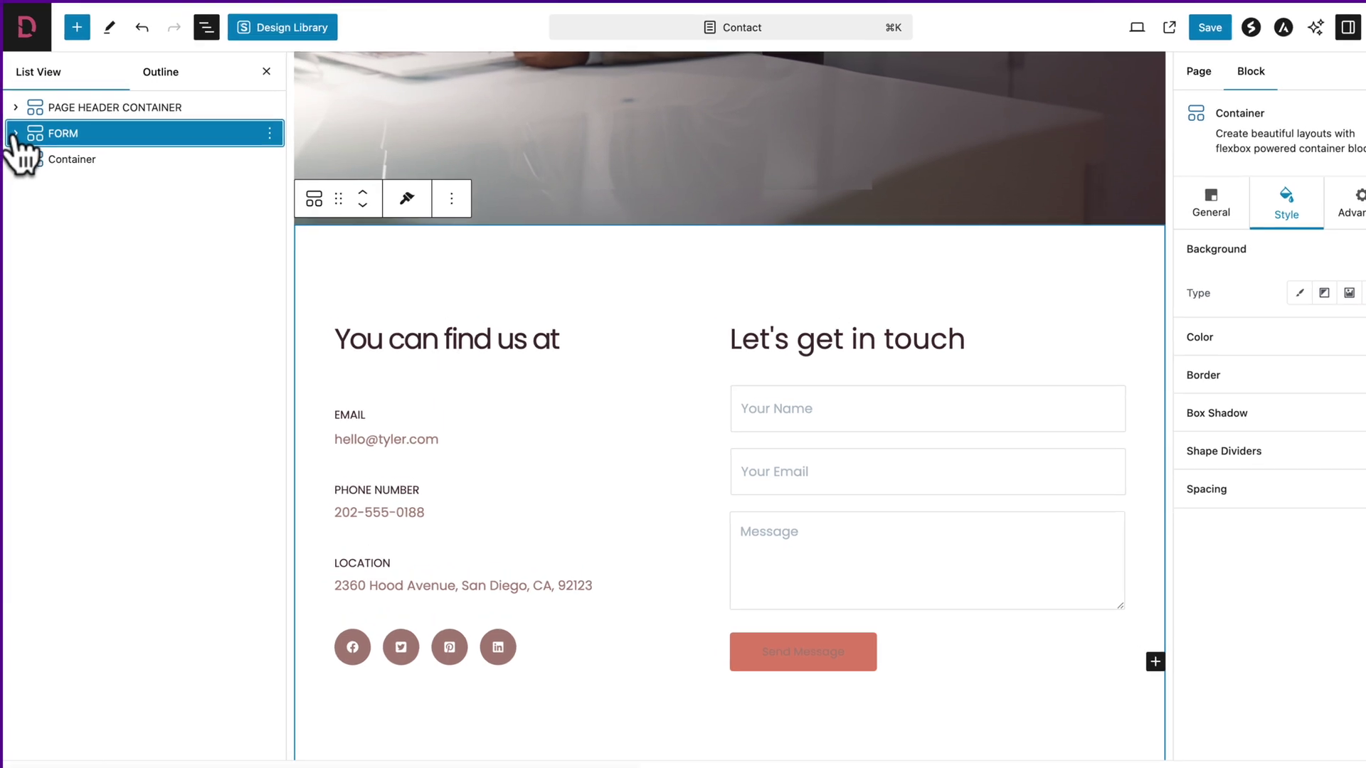
click(17, 133)
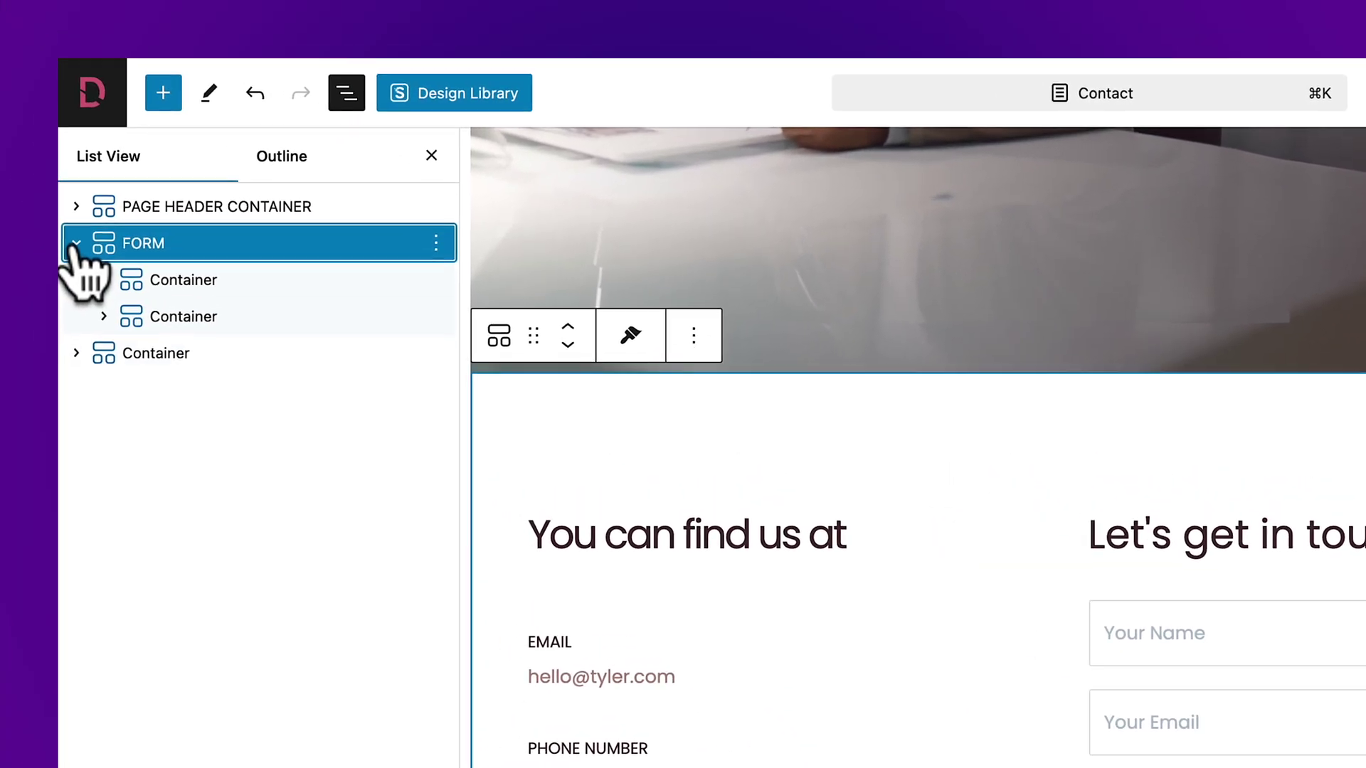
click(181, 256)
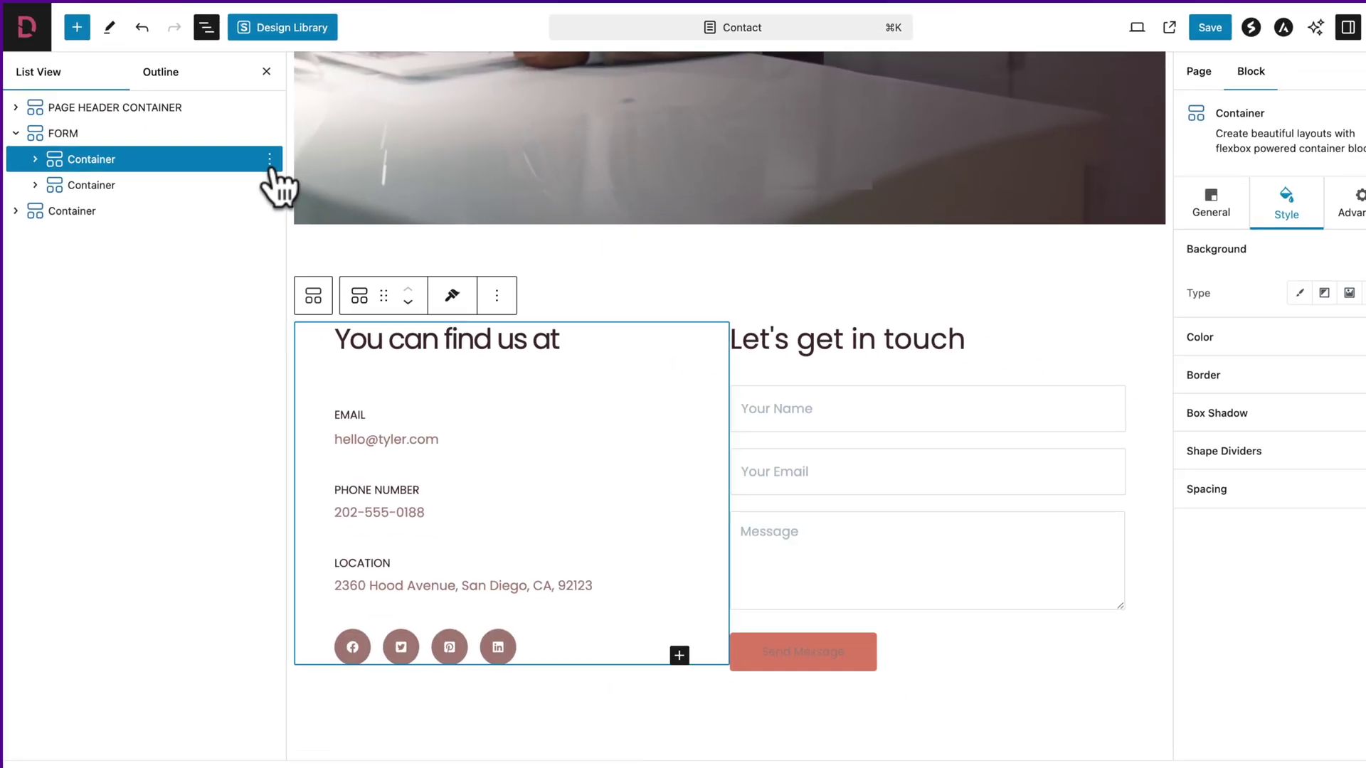
click(437, 281)
click(291, 376)
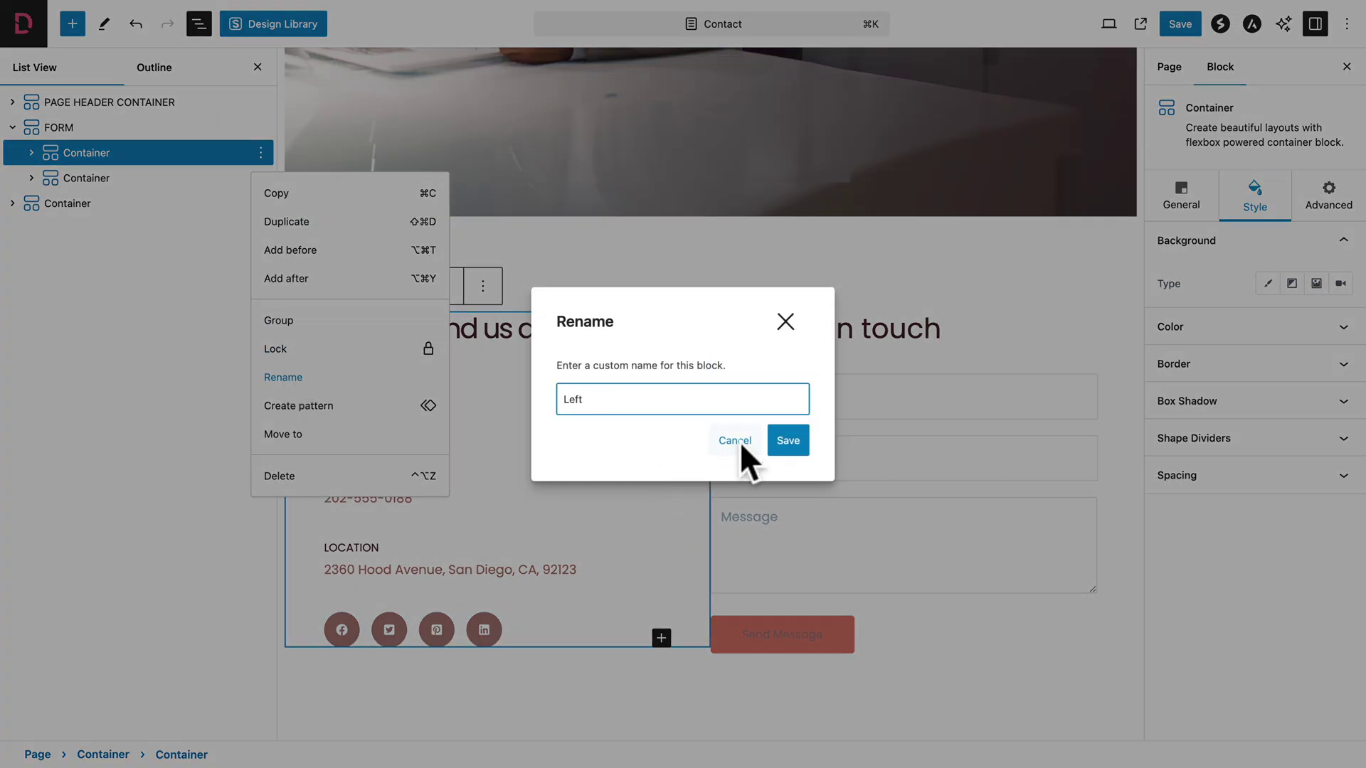
click(786, 442)
Copy 'Right' and rename FORM's second child container Right.
key(ctrl+Left)
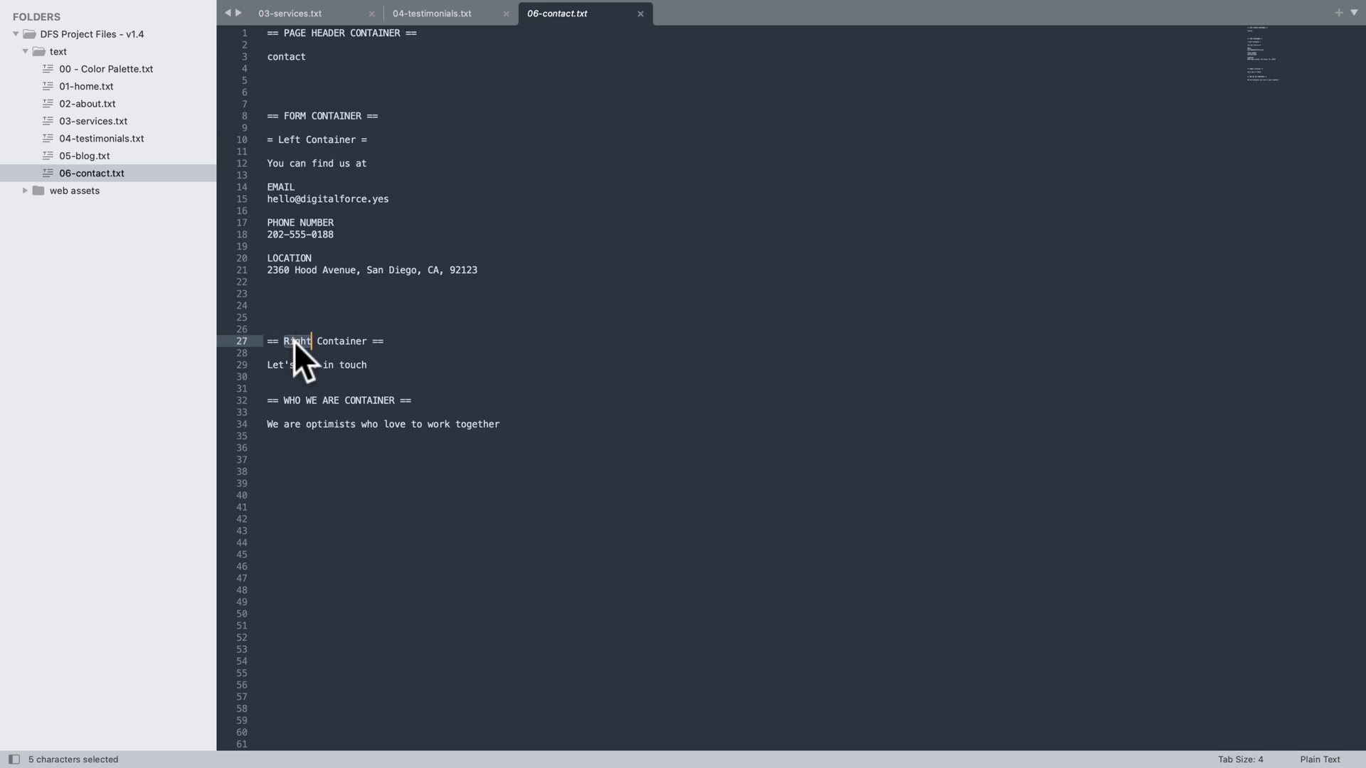
key(ctrl+Right)
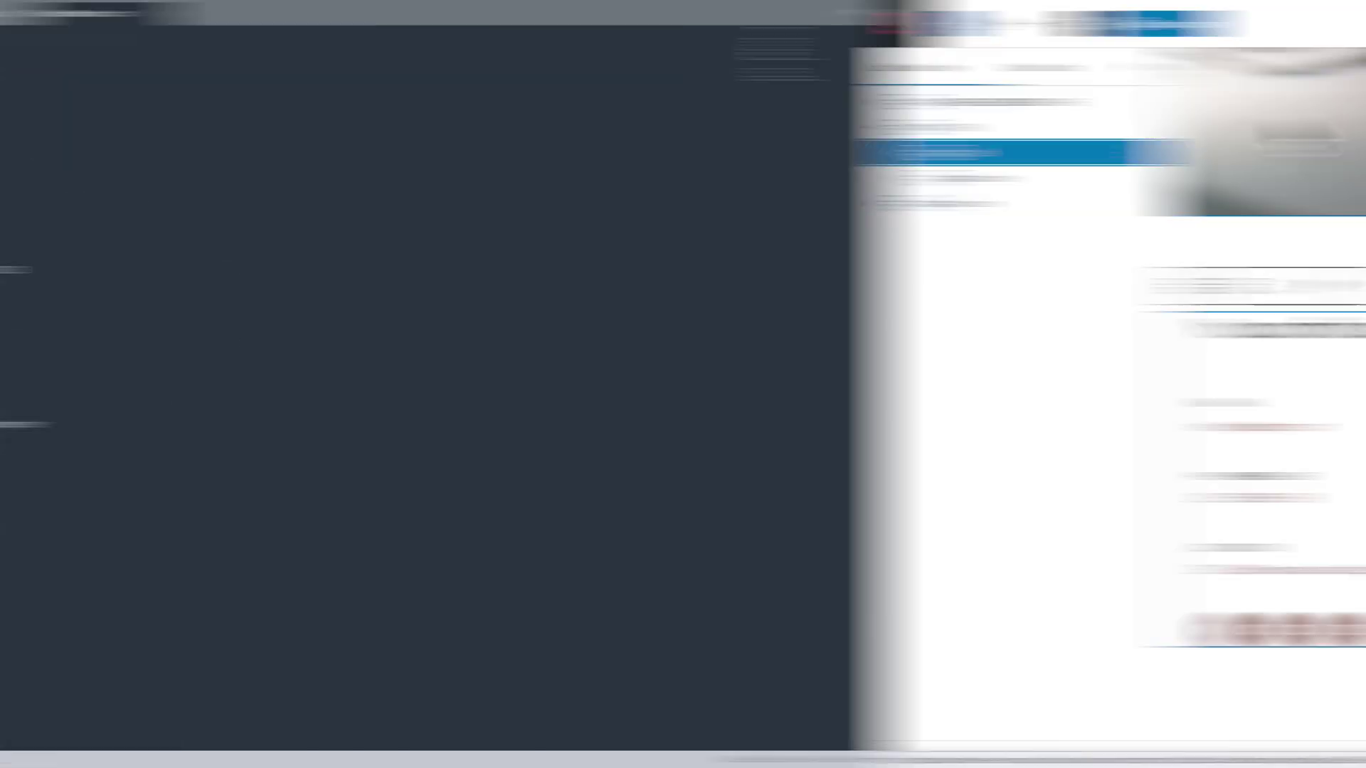
click(102, 184)
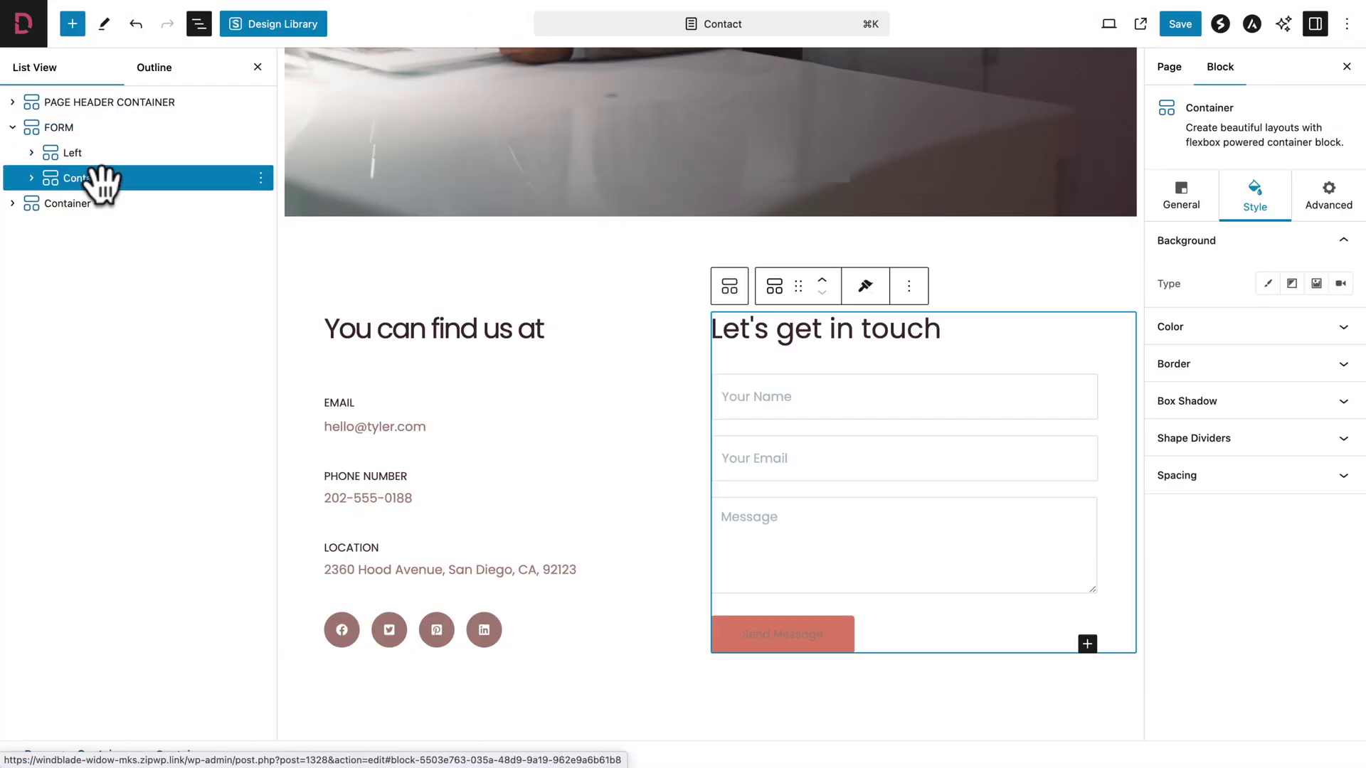
click(261, 178)
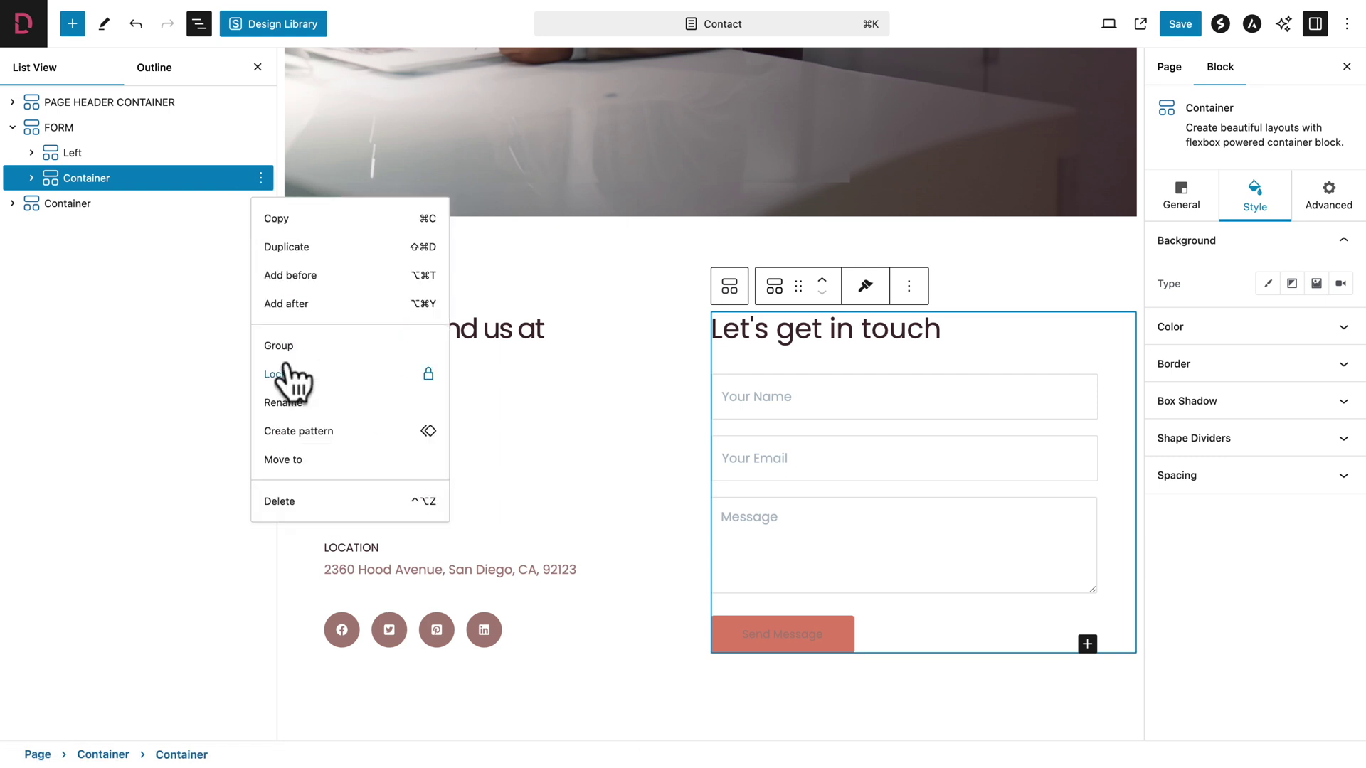
click(283, 403)
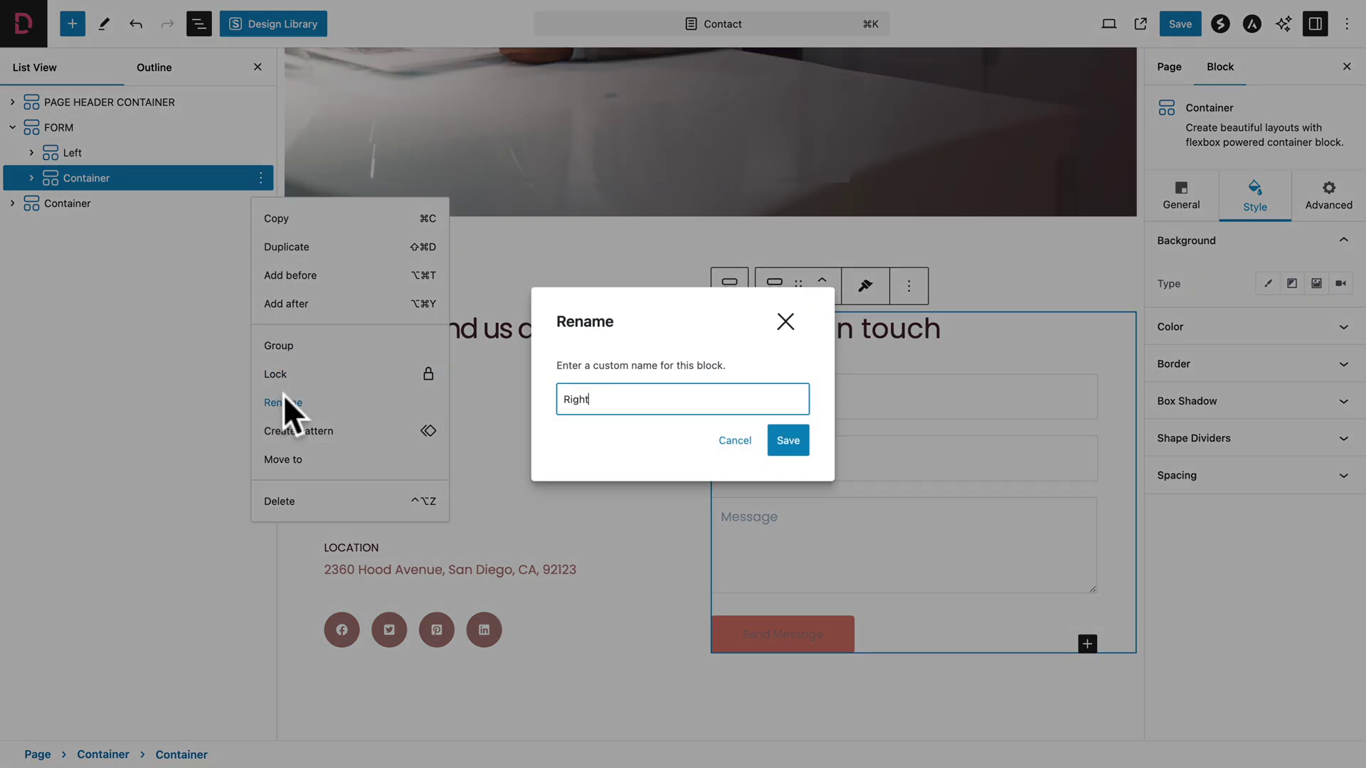
click(787, 442)
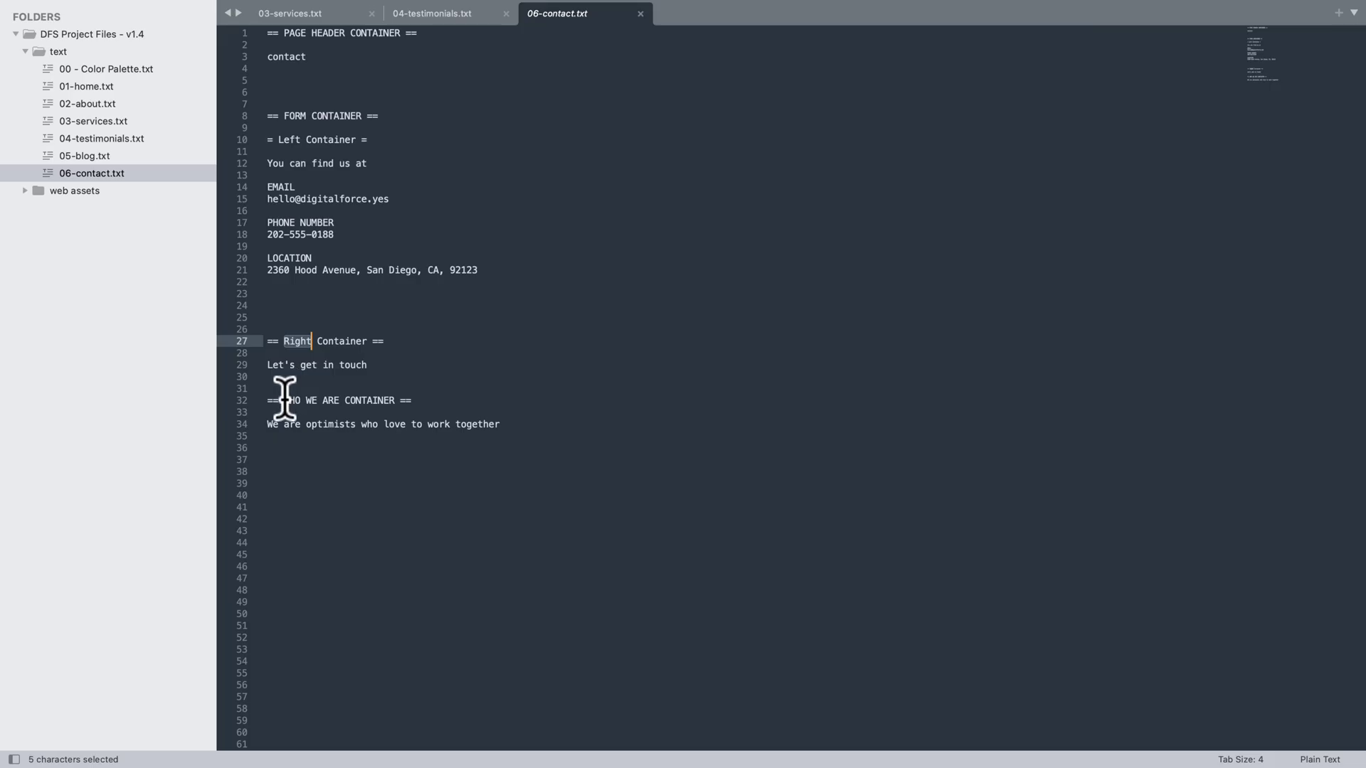
Copy 'WHO WE ARE' from line 32 and rename the pink team container with it.
drag(284, 401, 337, 401)
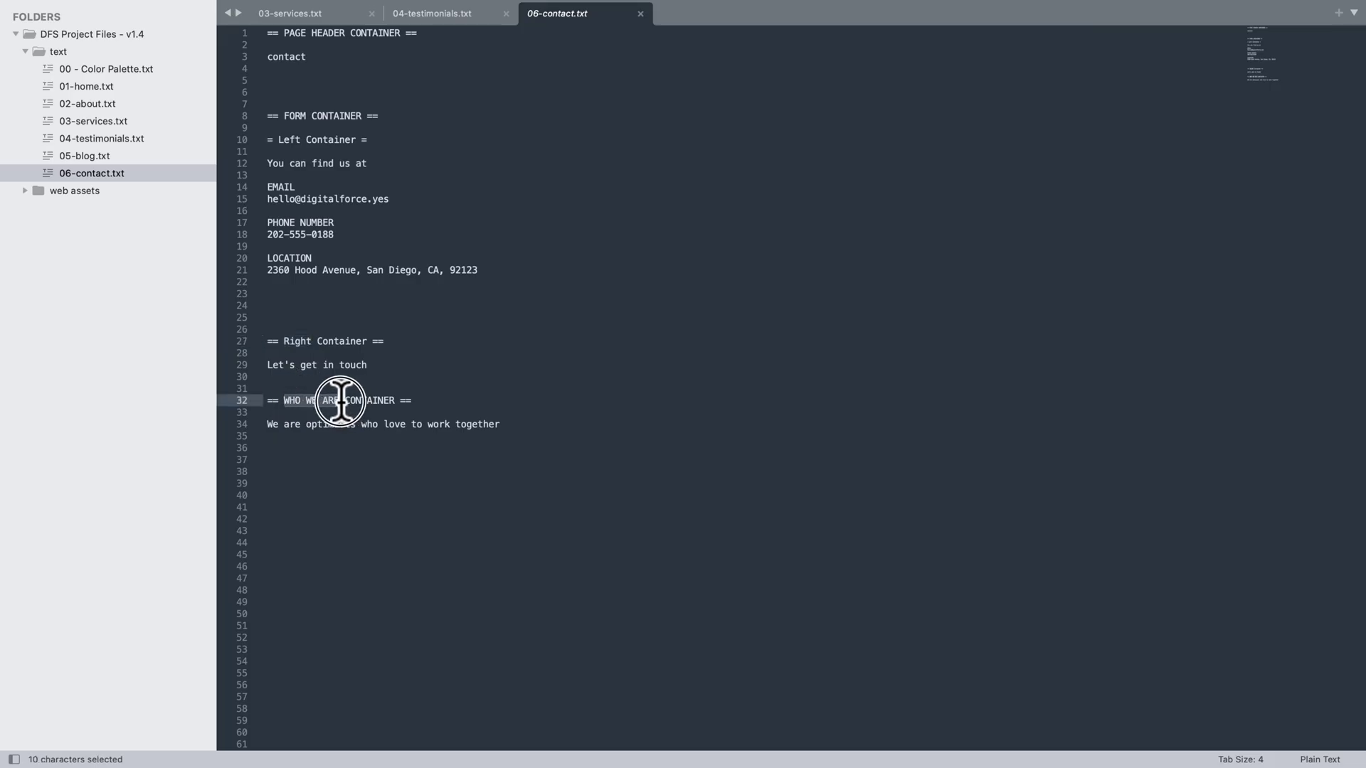
key(super+Tab)
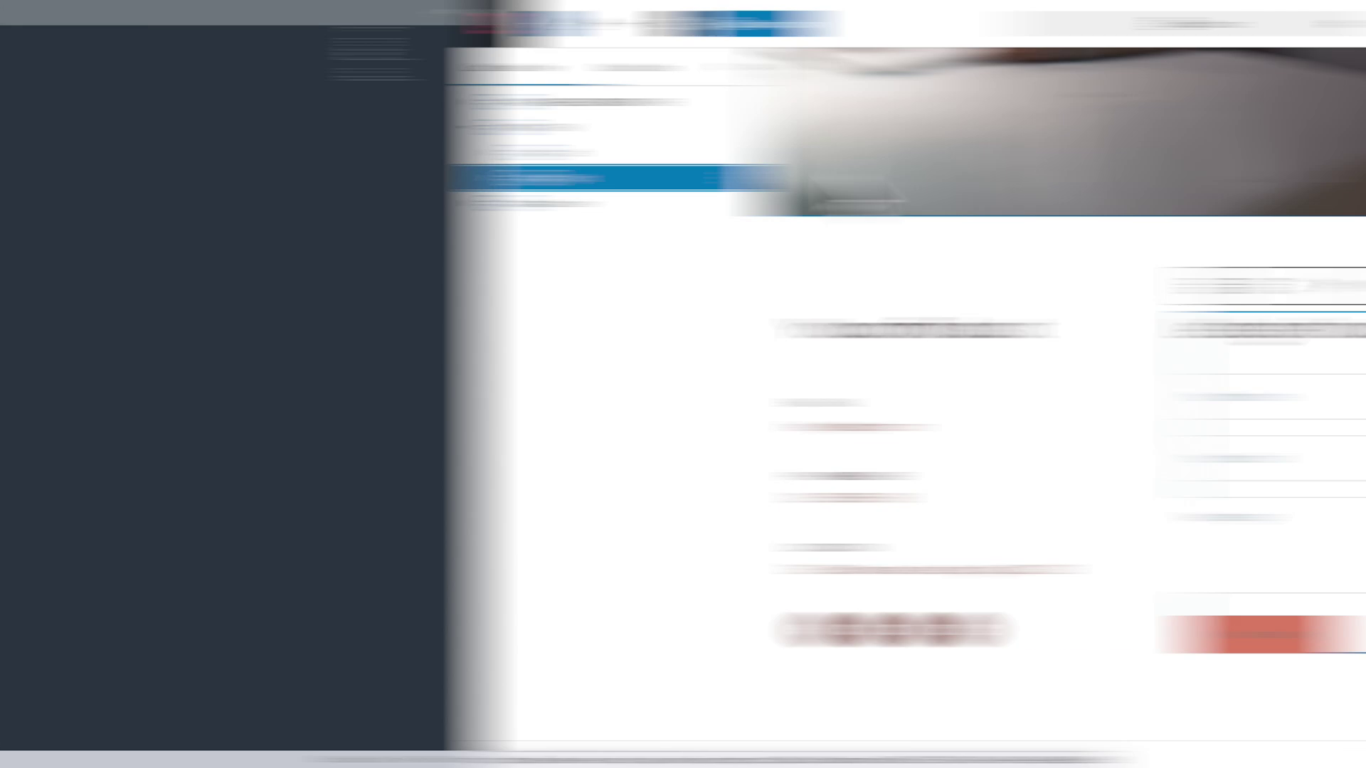
click(12, 128)
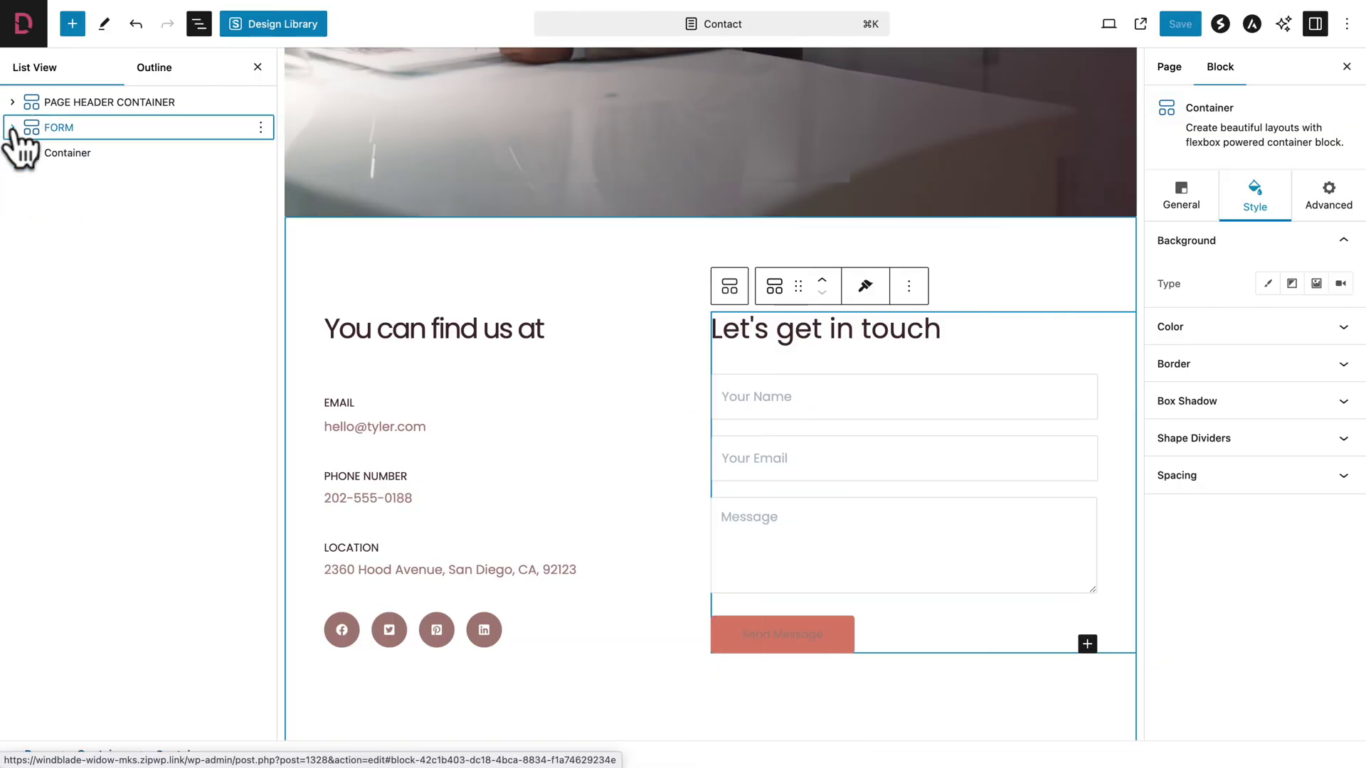
click(72, 145)
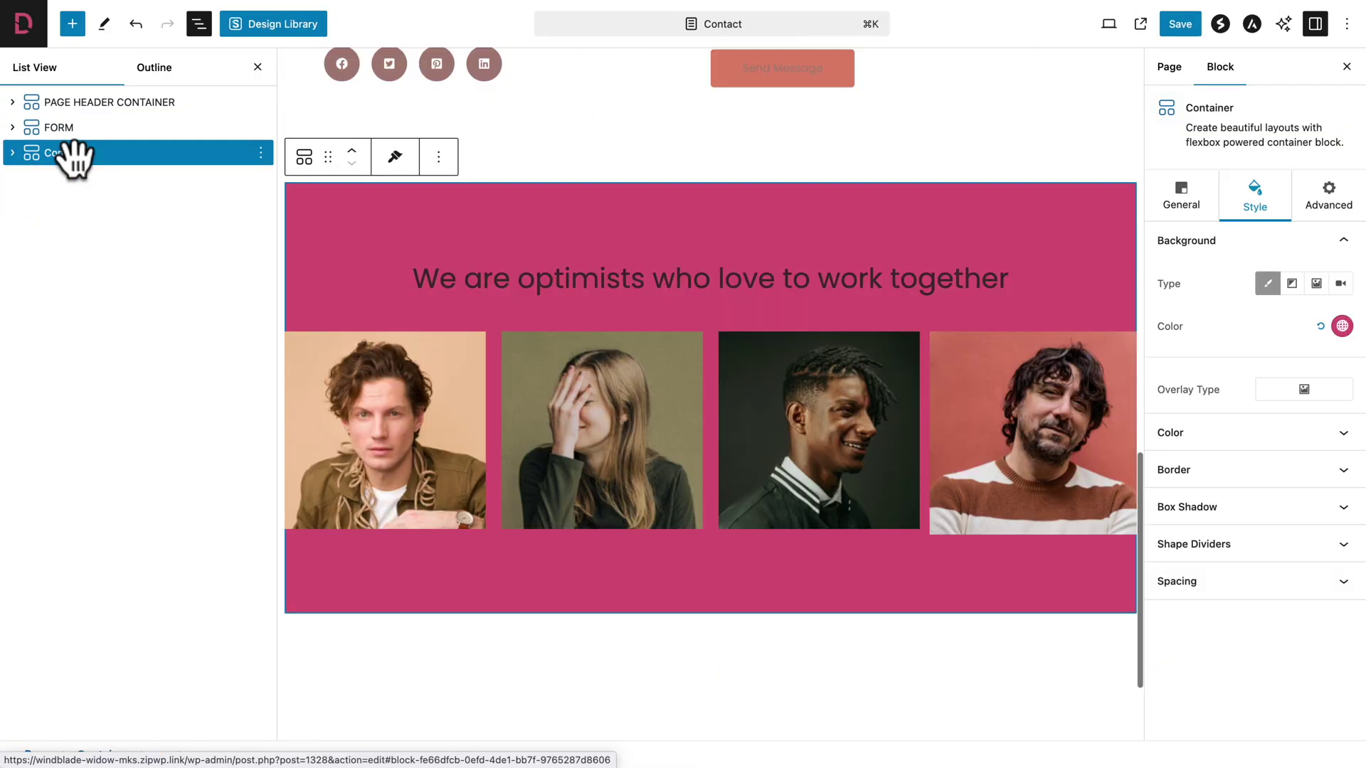
click(260, 153)
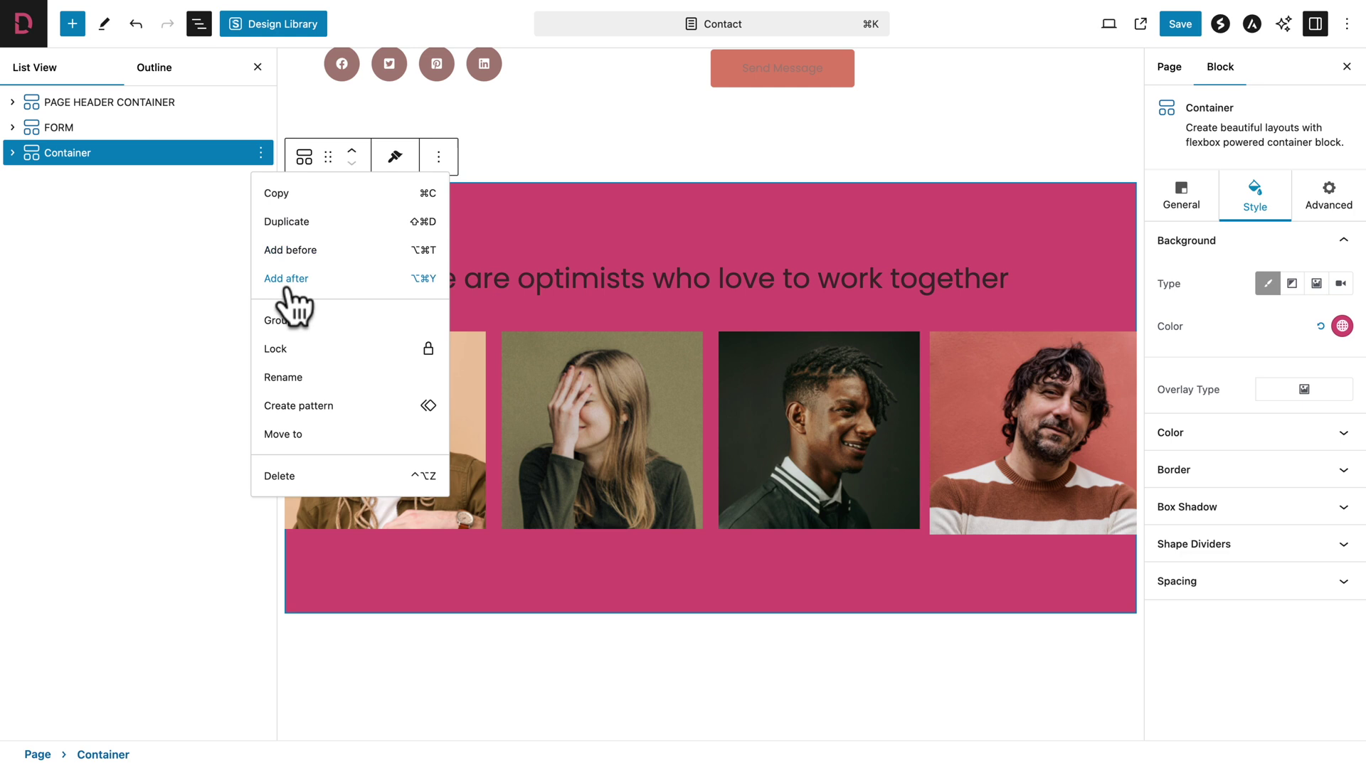
click(282, 377)
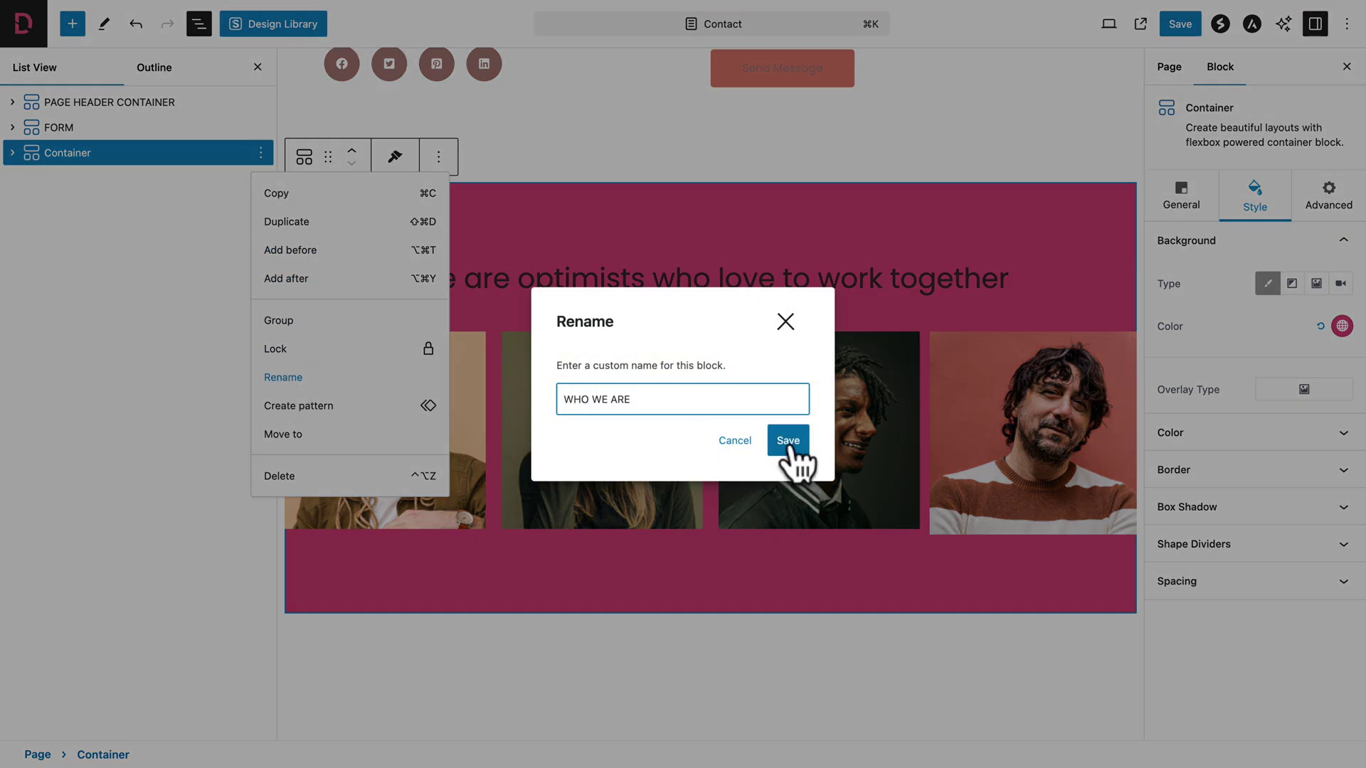
click(788, 441)
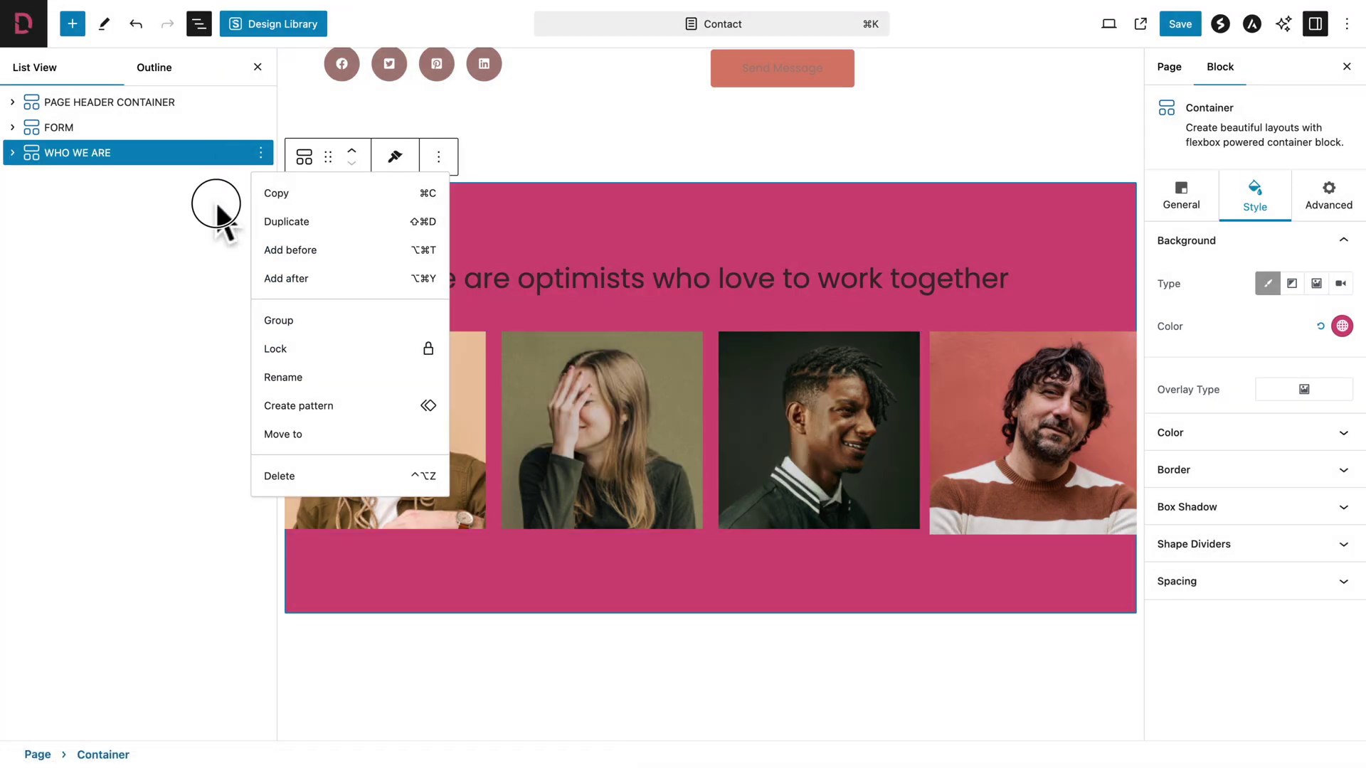
click(396, 249)
scroll(464, 334, up, 15)
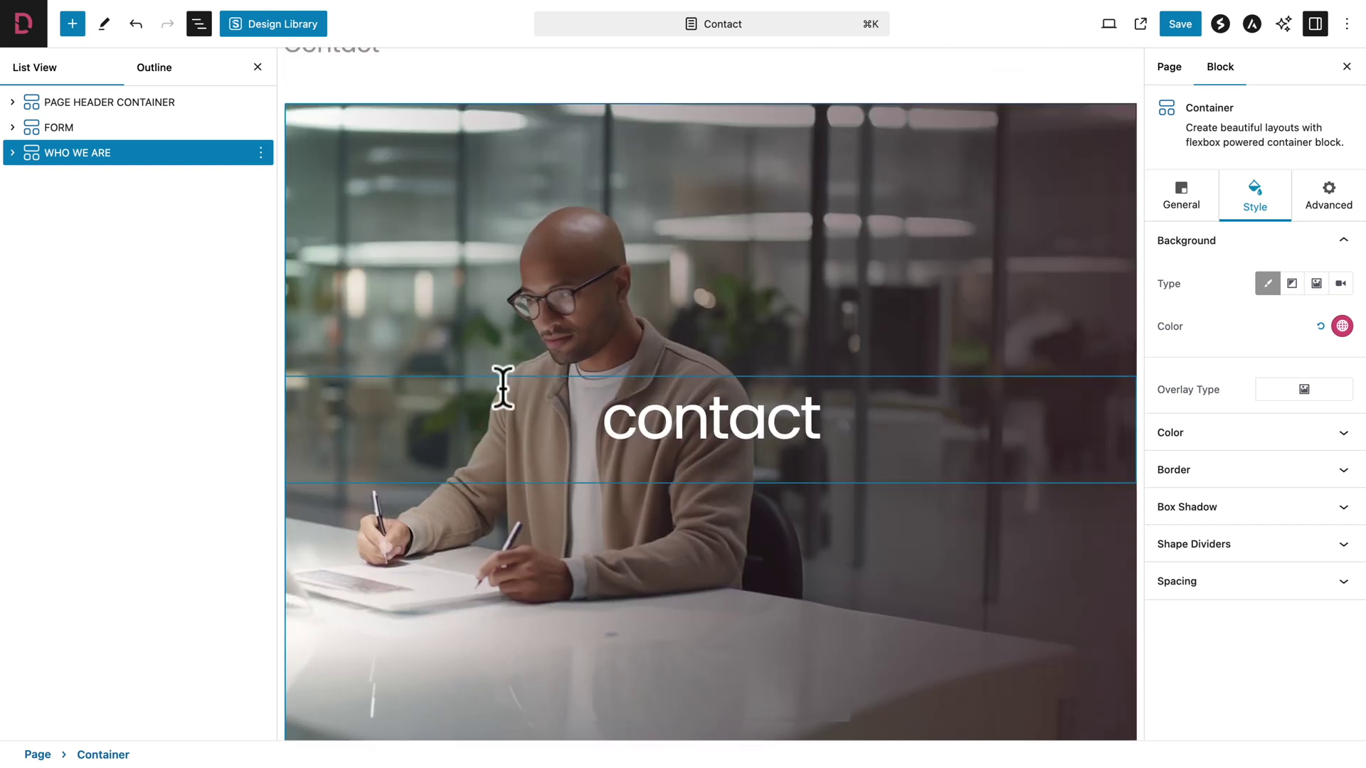
Paste the contact email from 06-contact.txt over the EMAIL info box's placeholder address.
scroll(503, 387, down, 7)
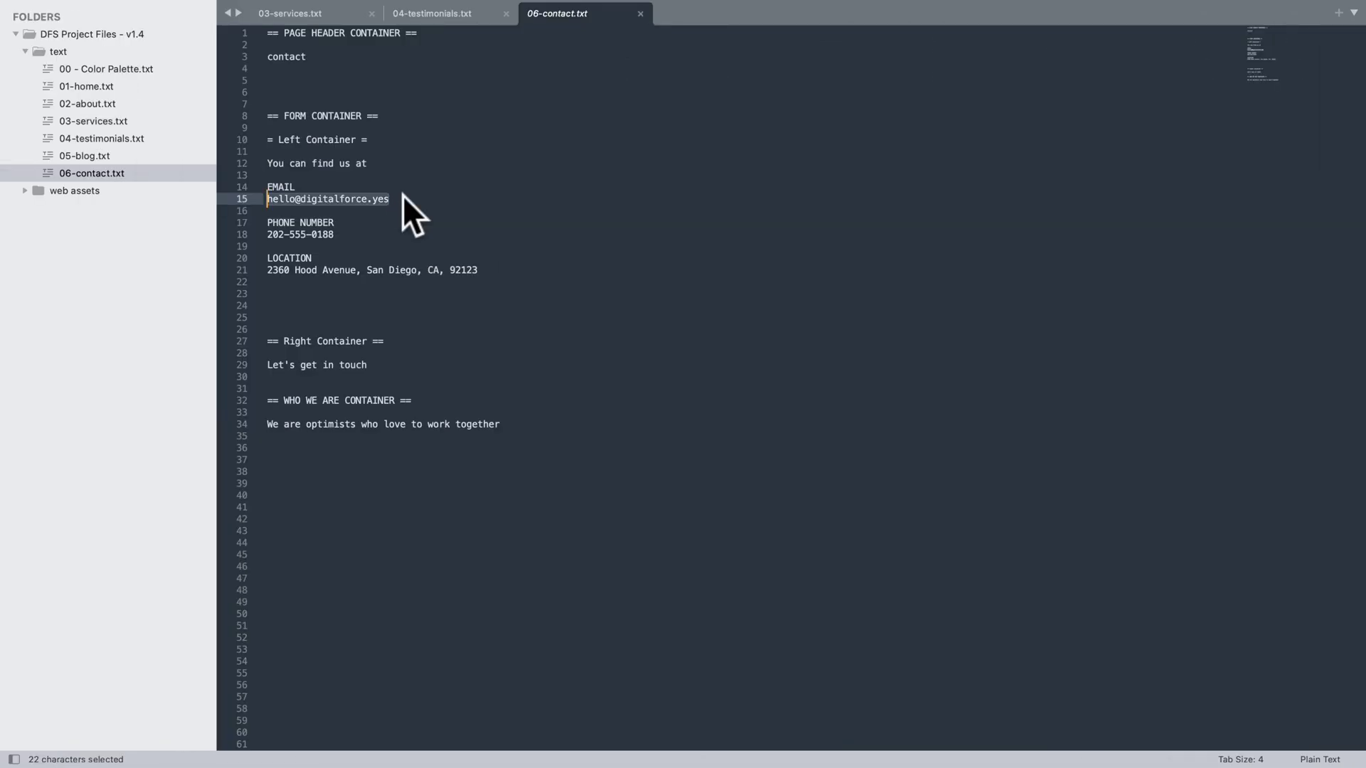
key(super+c)
click(454, 193)
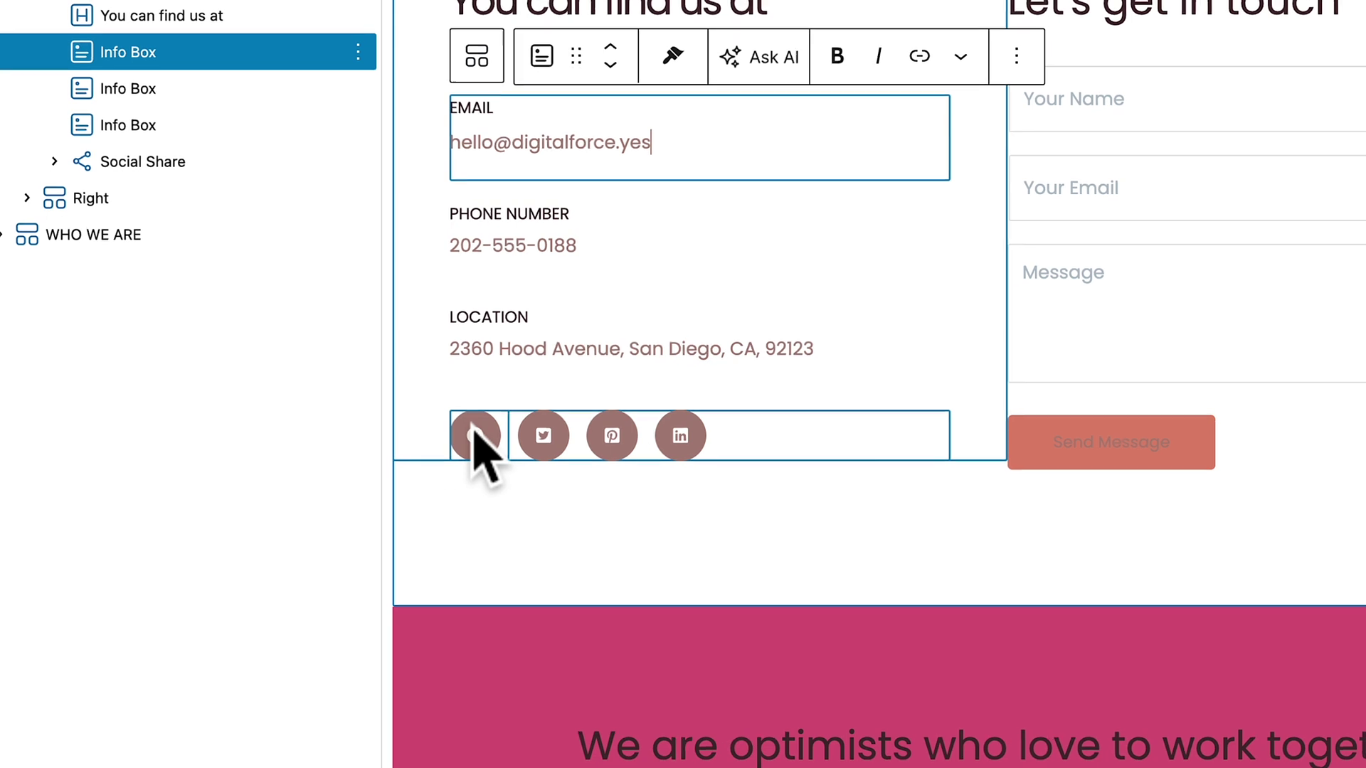
click(475, 435)
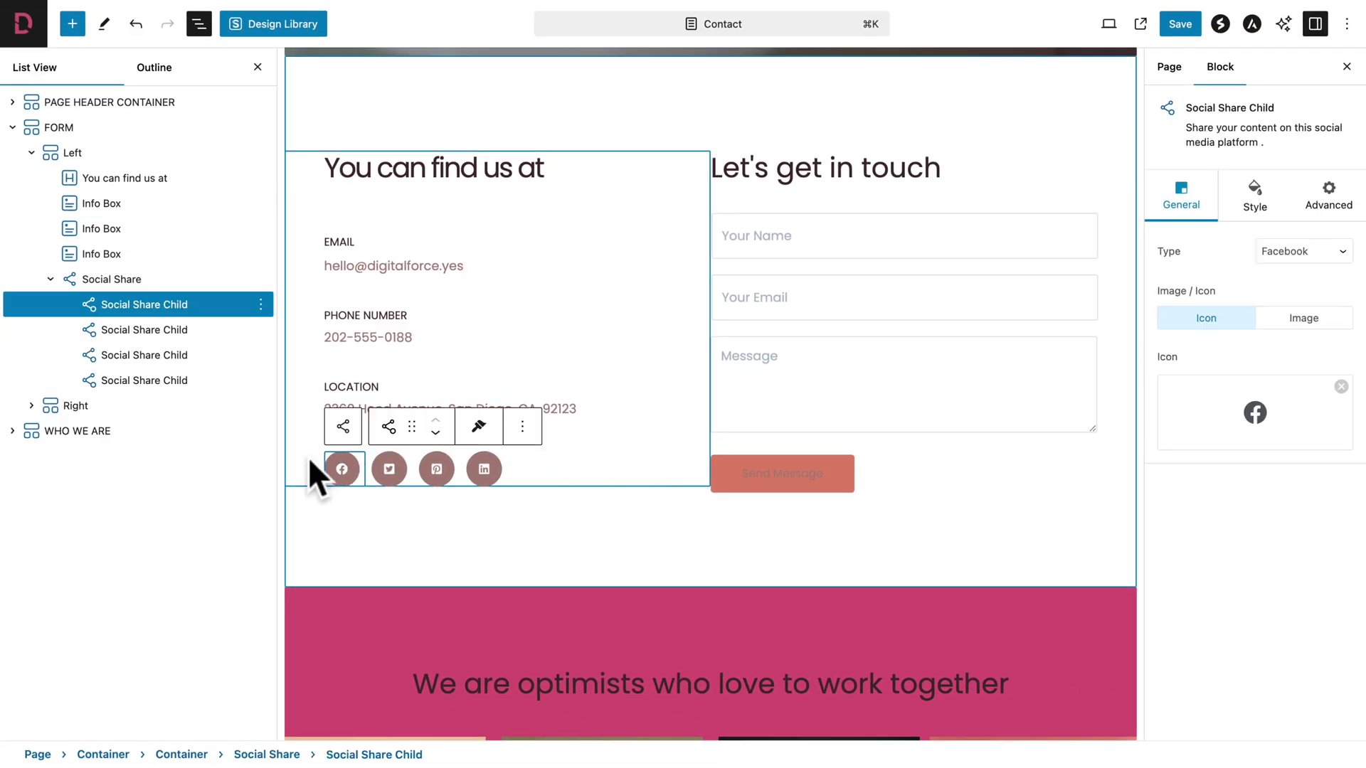
Give the Facebook icon a white FFFFFF colour on a pink D34F73 background.
click(1257, 206)
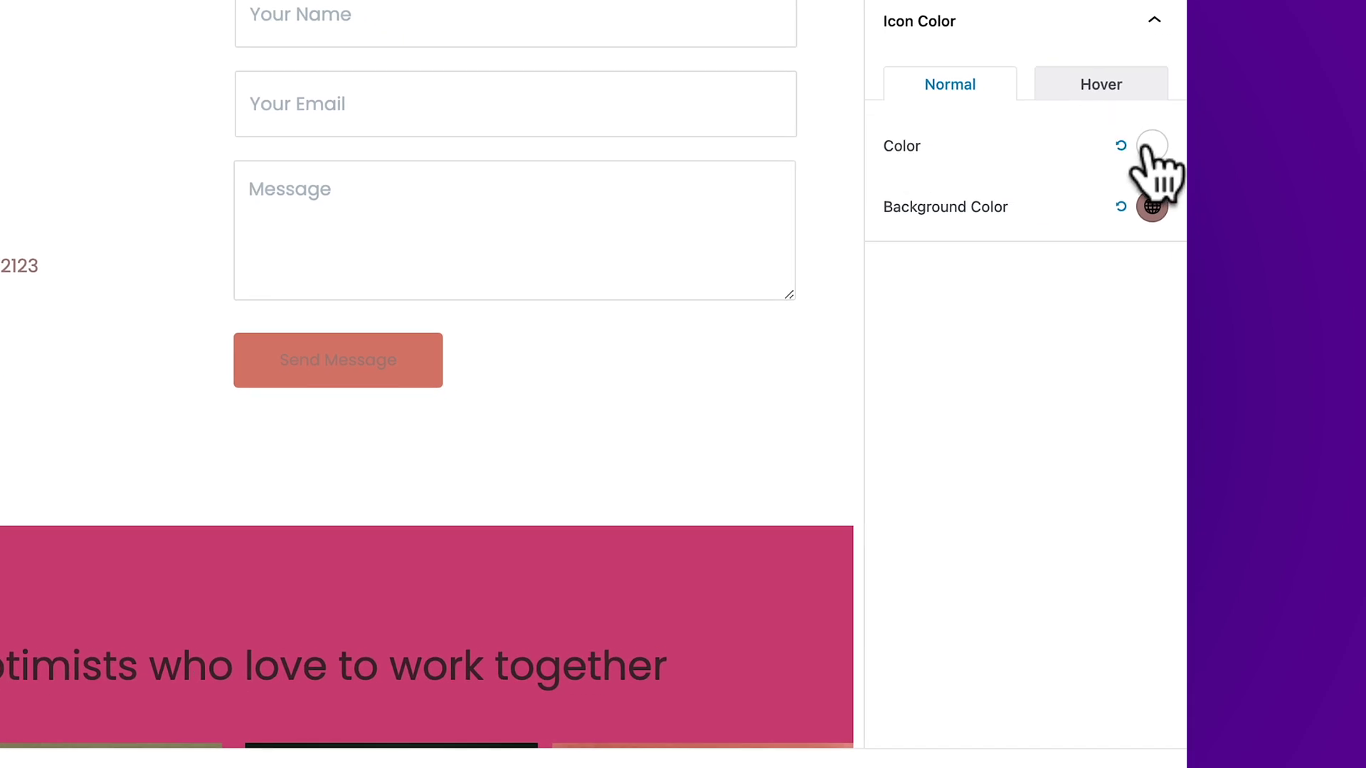
click(1152, 146)
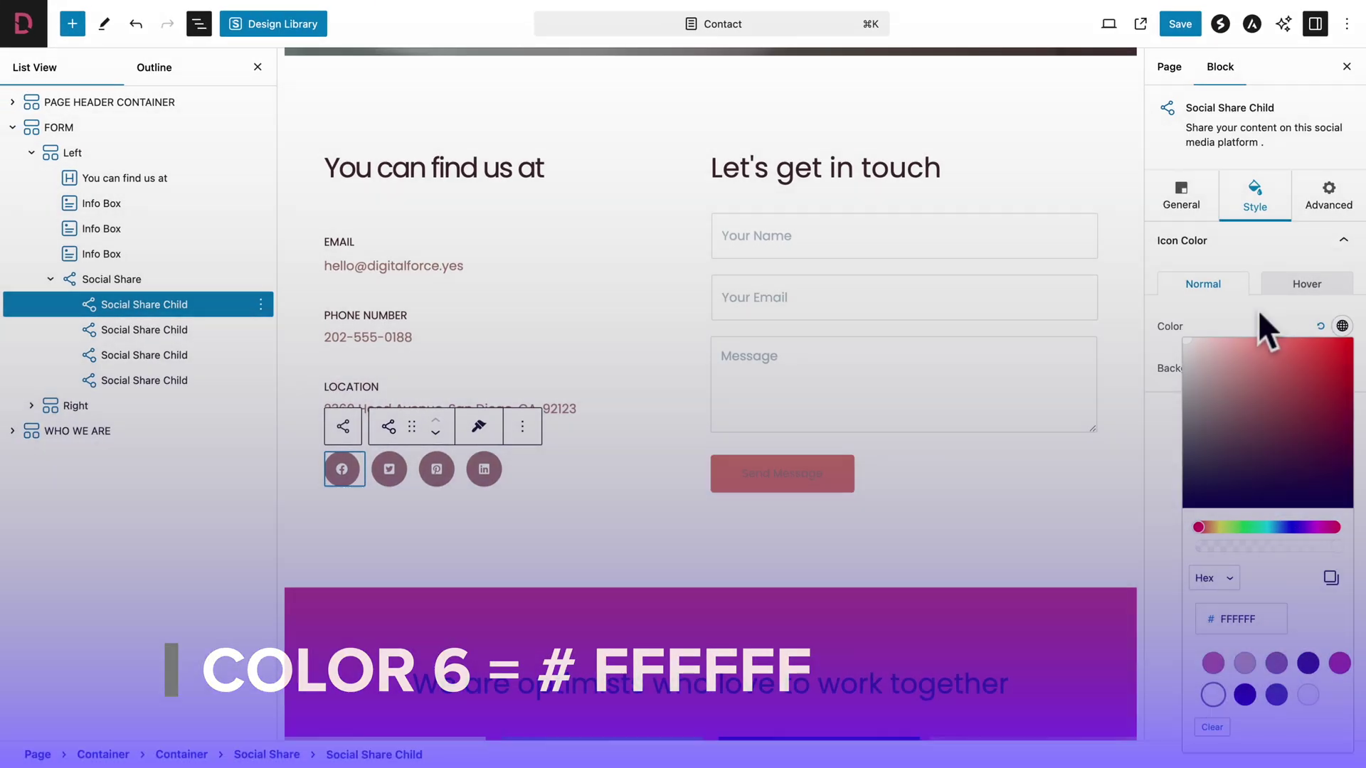
click(1261, 328)
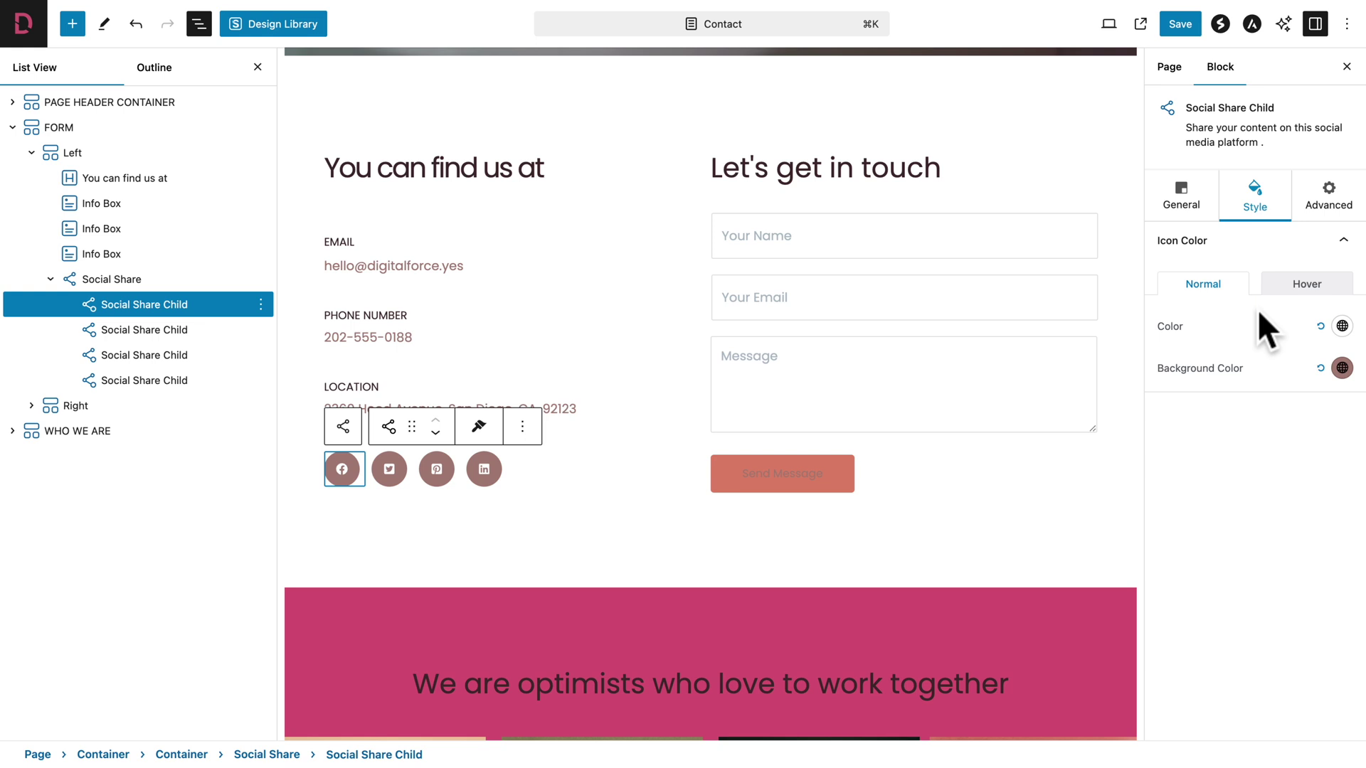
click(1342, 368)
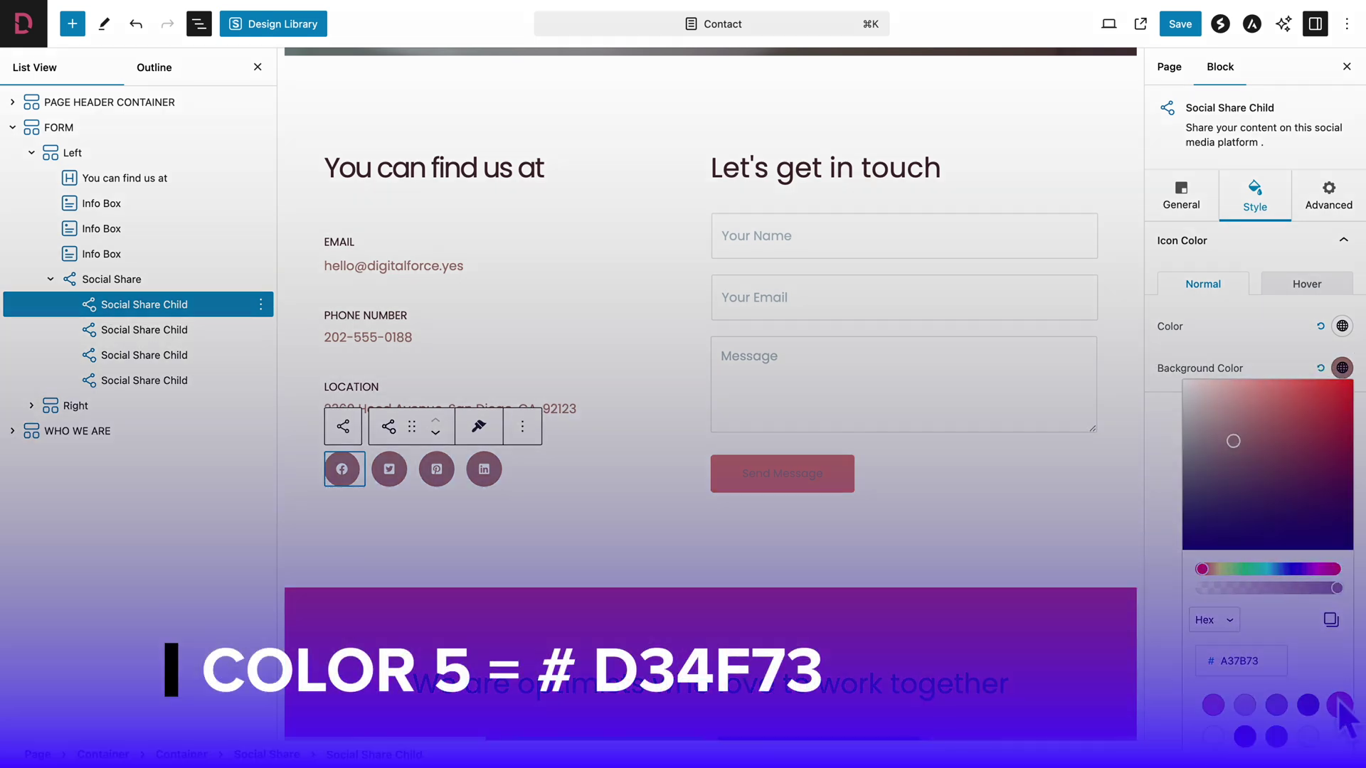
click(1340, 704)
click(1300, 363)
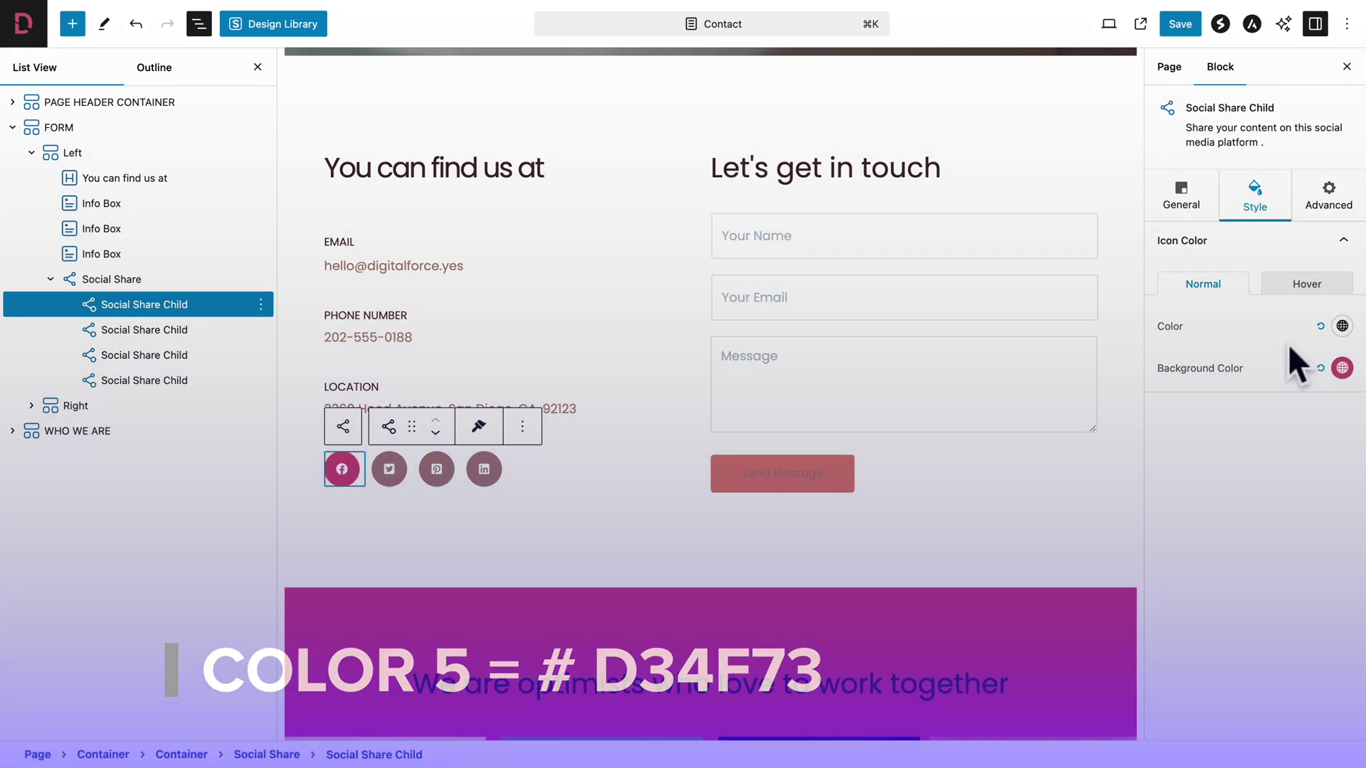
Set the icon's hover colours to F6F7F8 on a 3F292B background.
click(1296, 288)
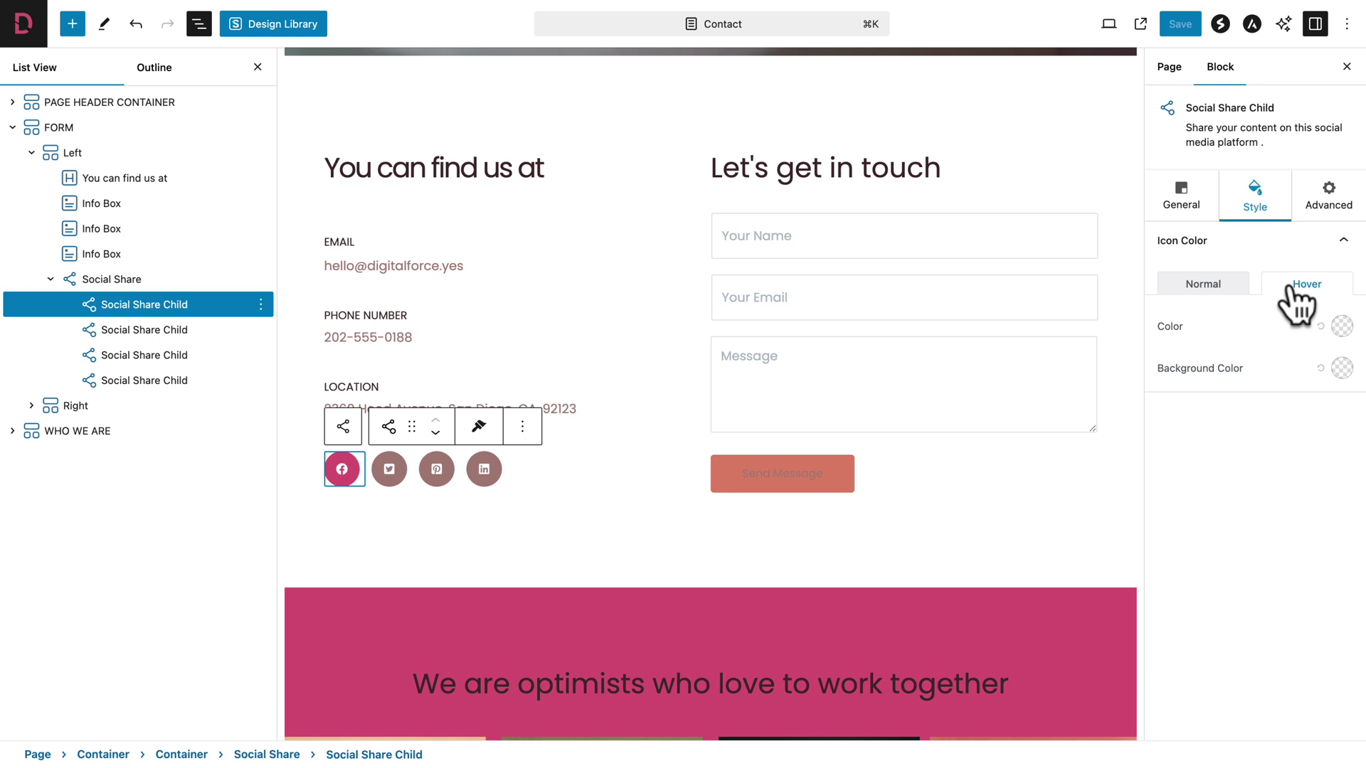
click(1341, 327)
click(1307, 695)
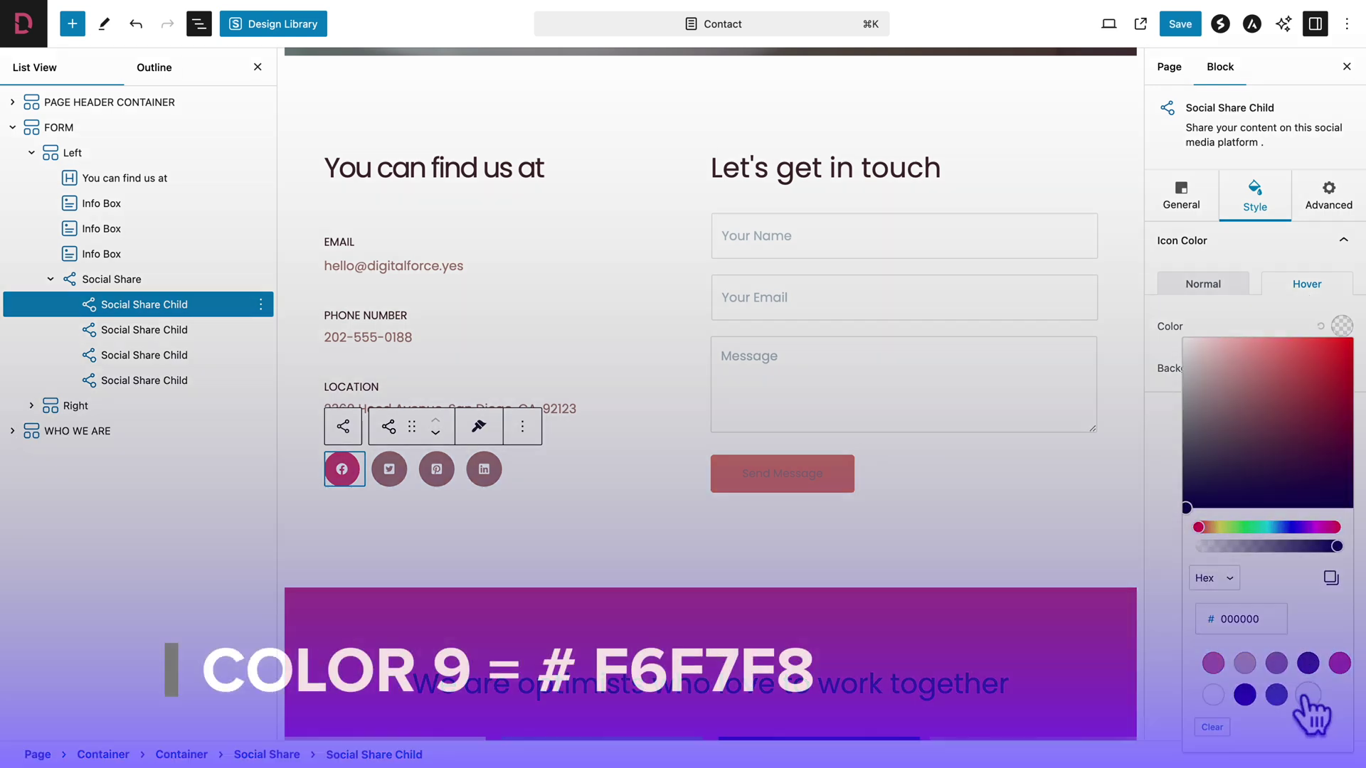
click(1340, 327)
click(1342, 367)
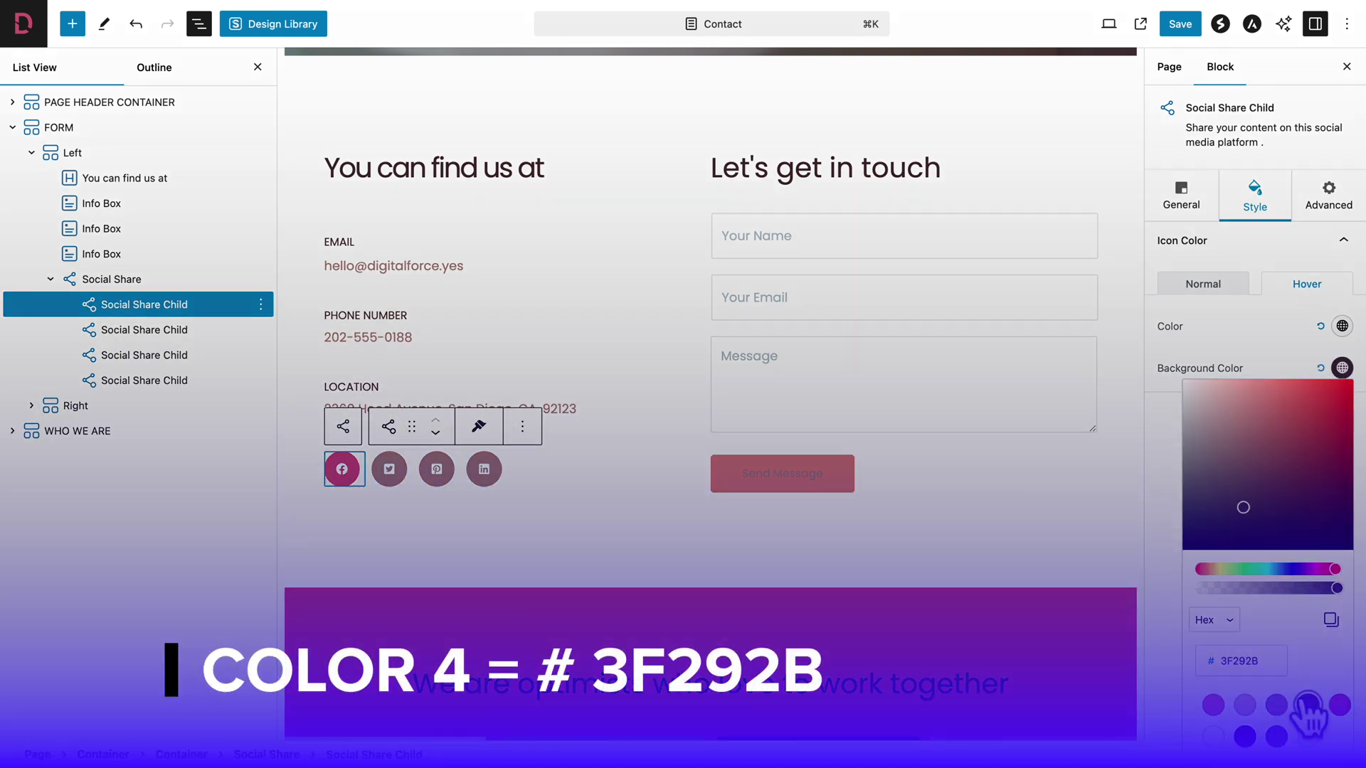
click(1273, 370)
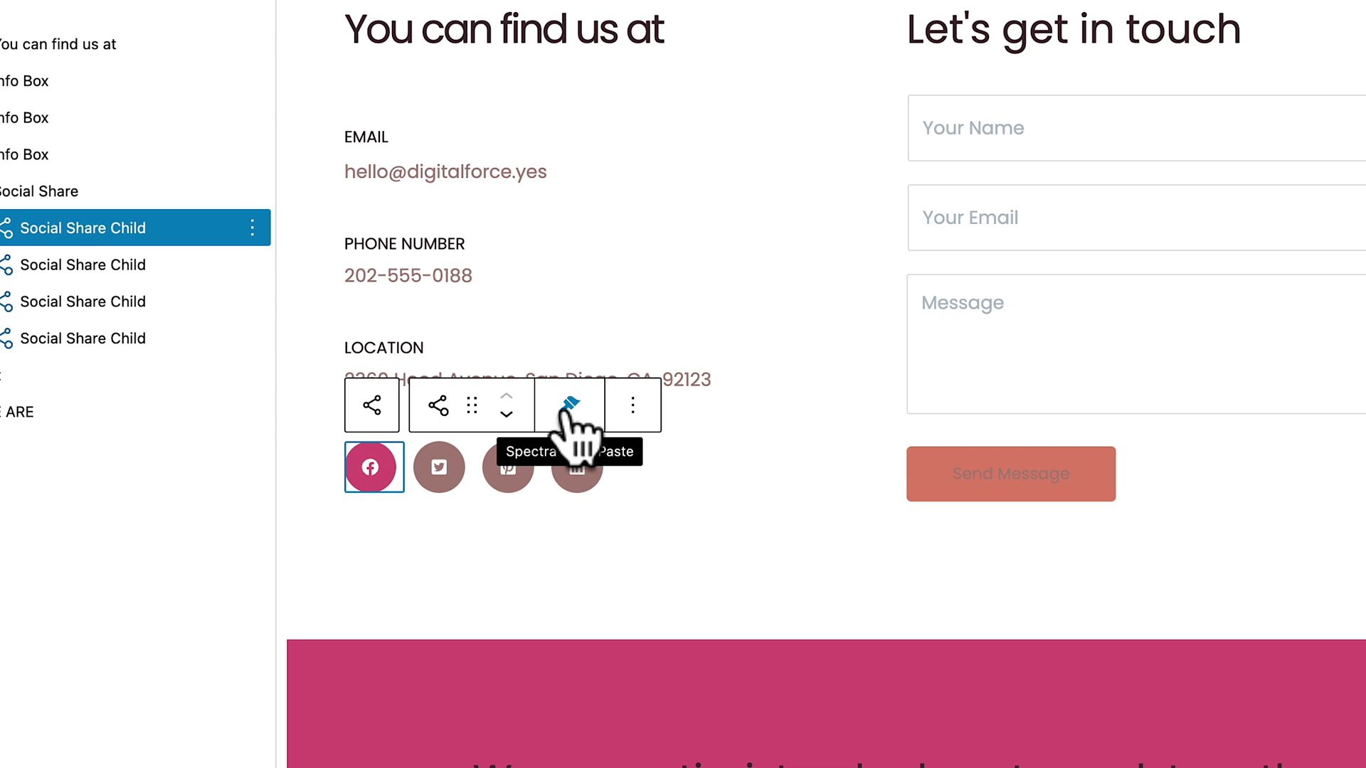
Copy the Facebook icon's style and paste it onto the Twitter, Pinterest and LinkedIn icons.
click(567, 414)
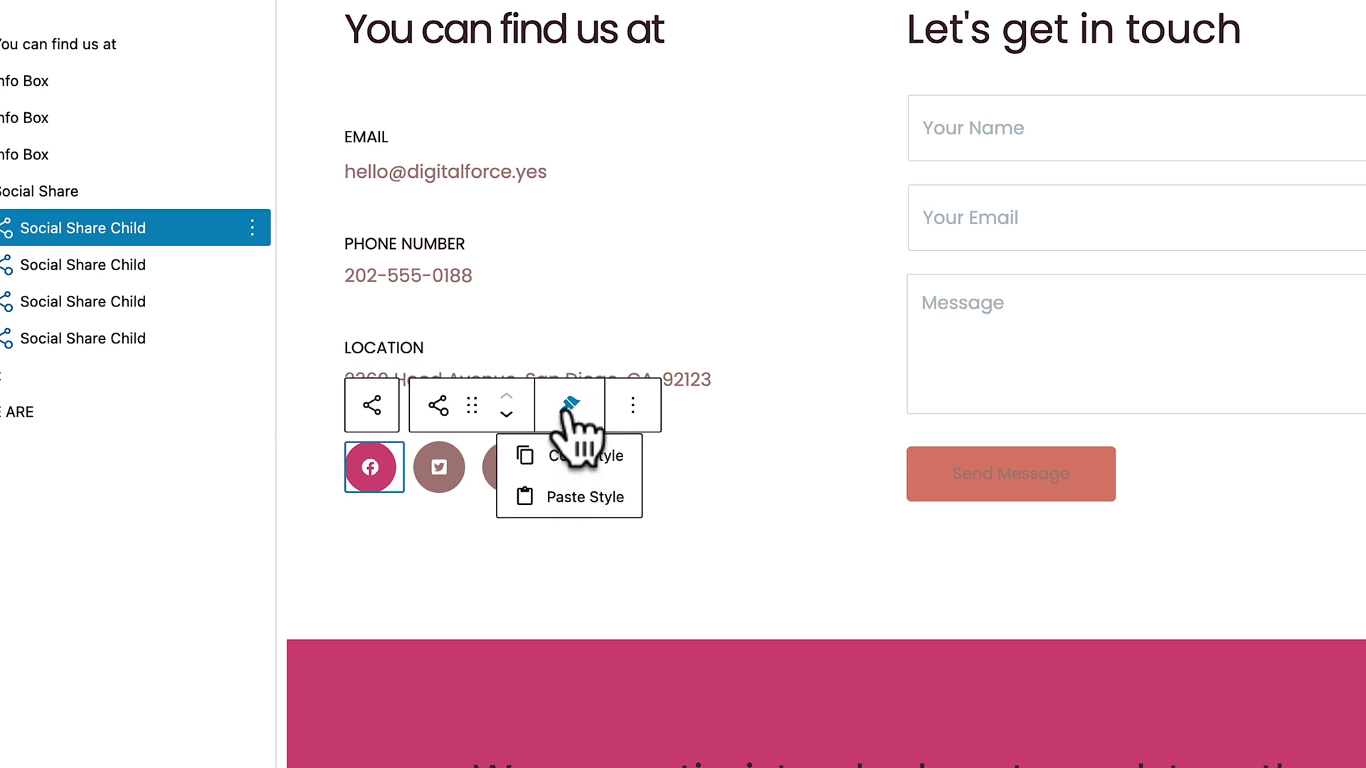
click(574, 459)
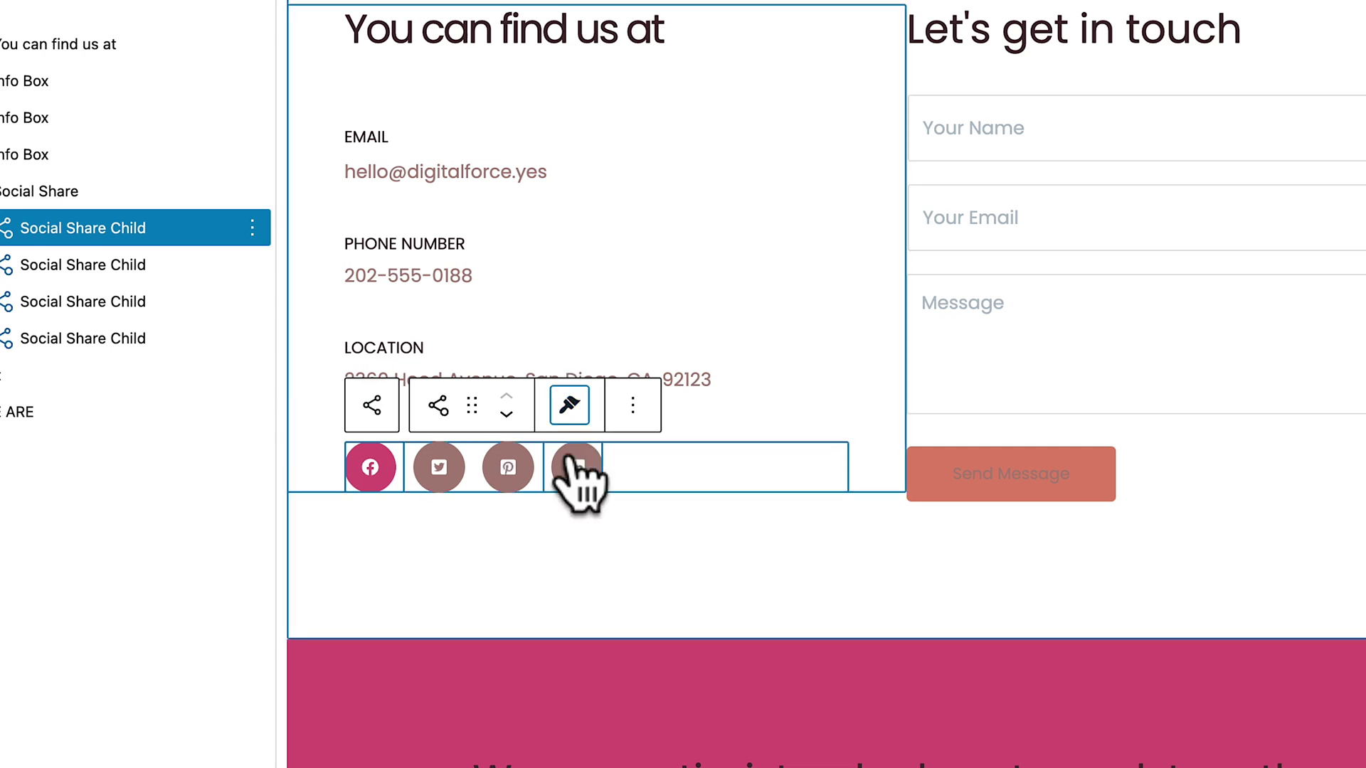
click(430, 469)
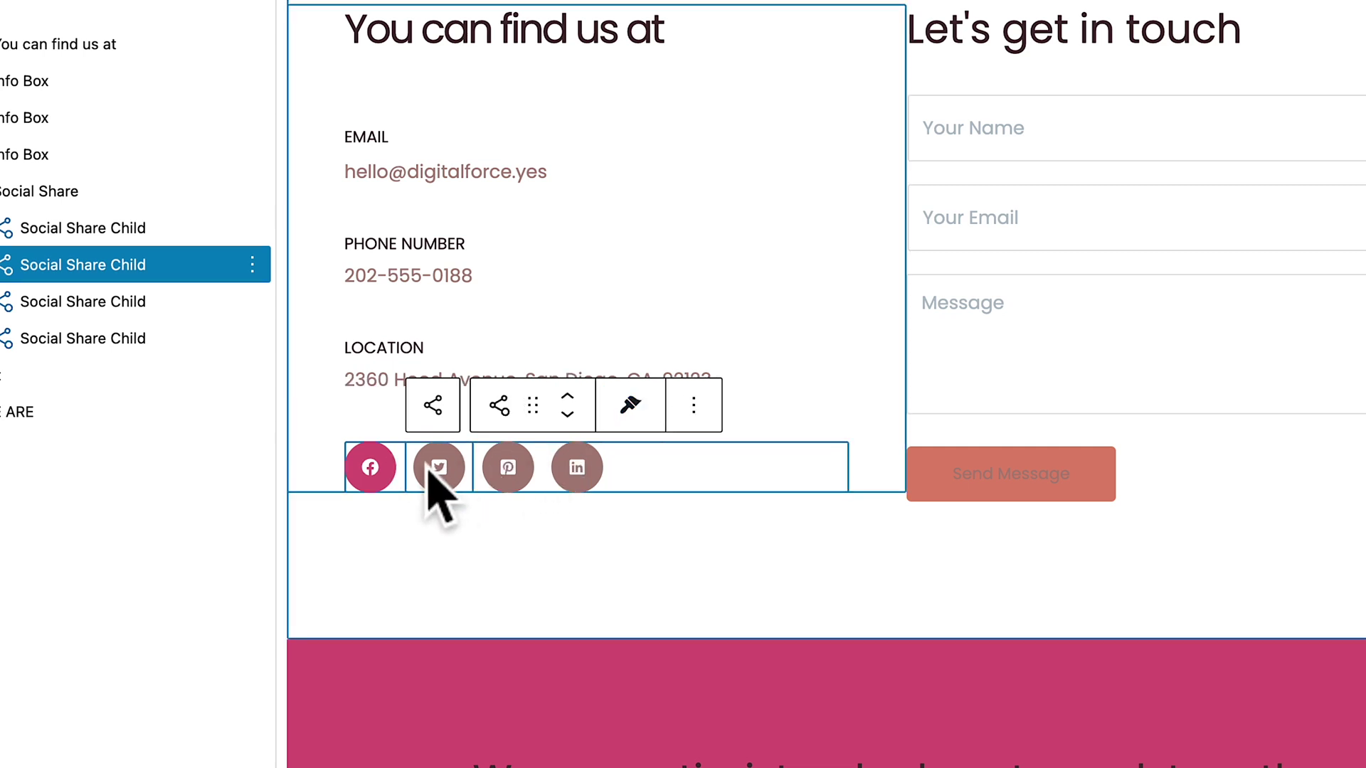
click(633, 405)
click(626, 497)
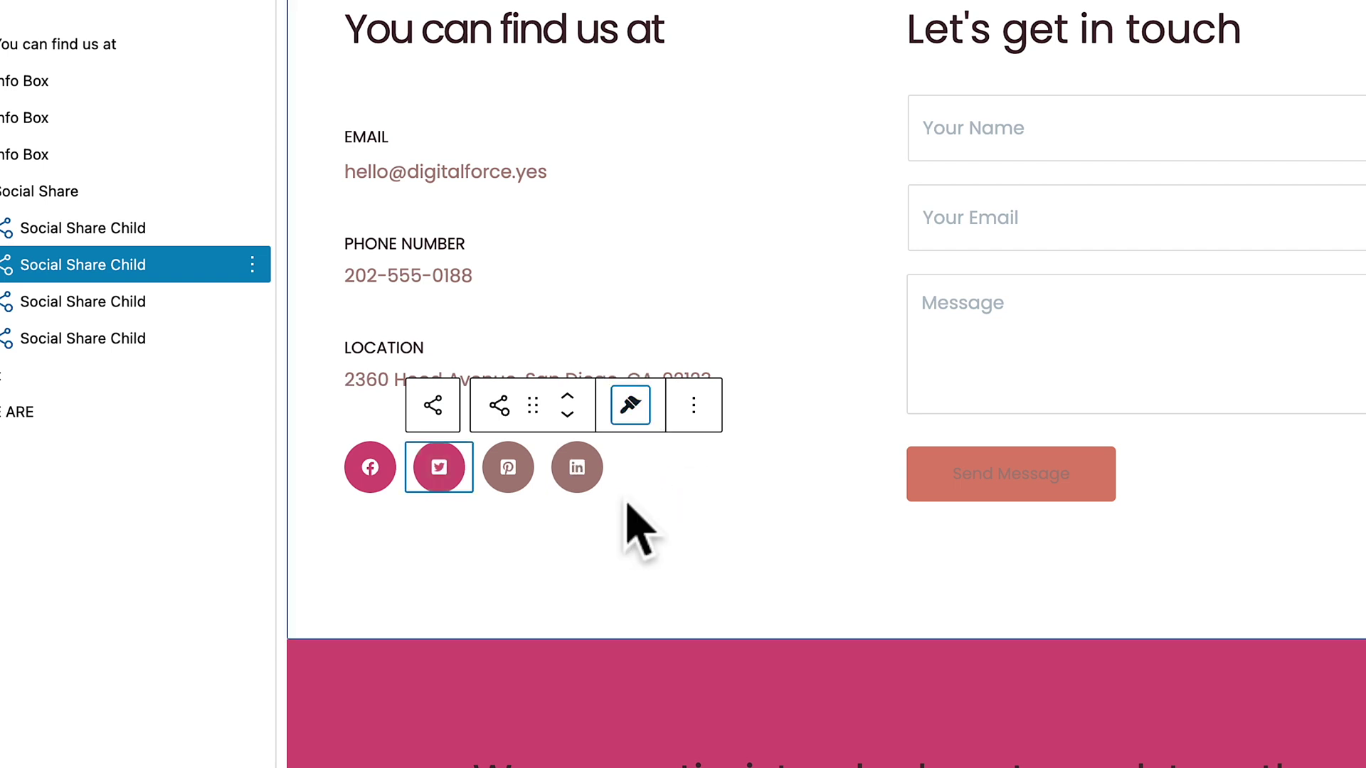
click(494, 467)
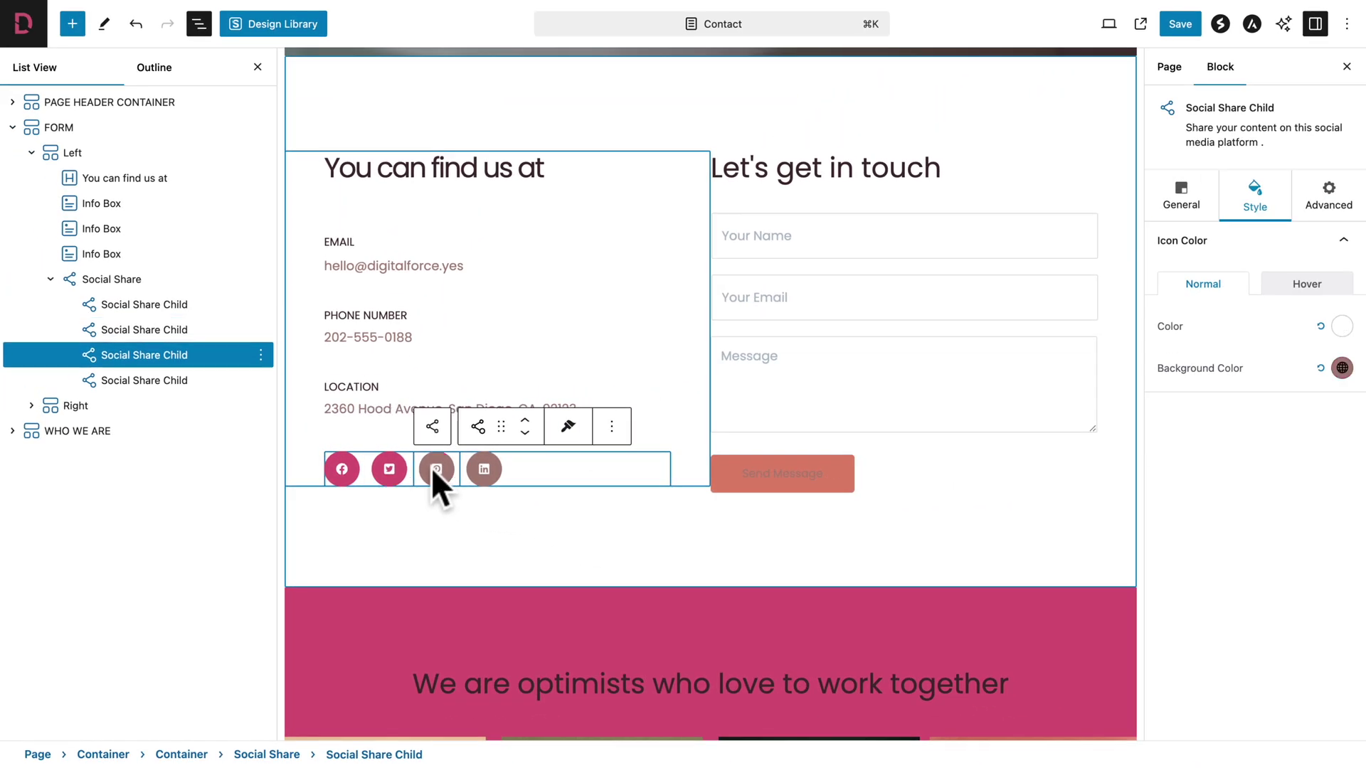
click(673, 411)
click(578, 490)
click(485, 469)
click(615, 427)
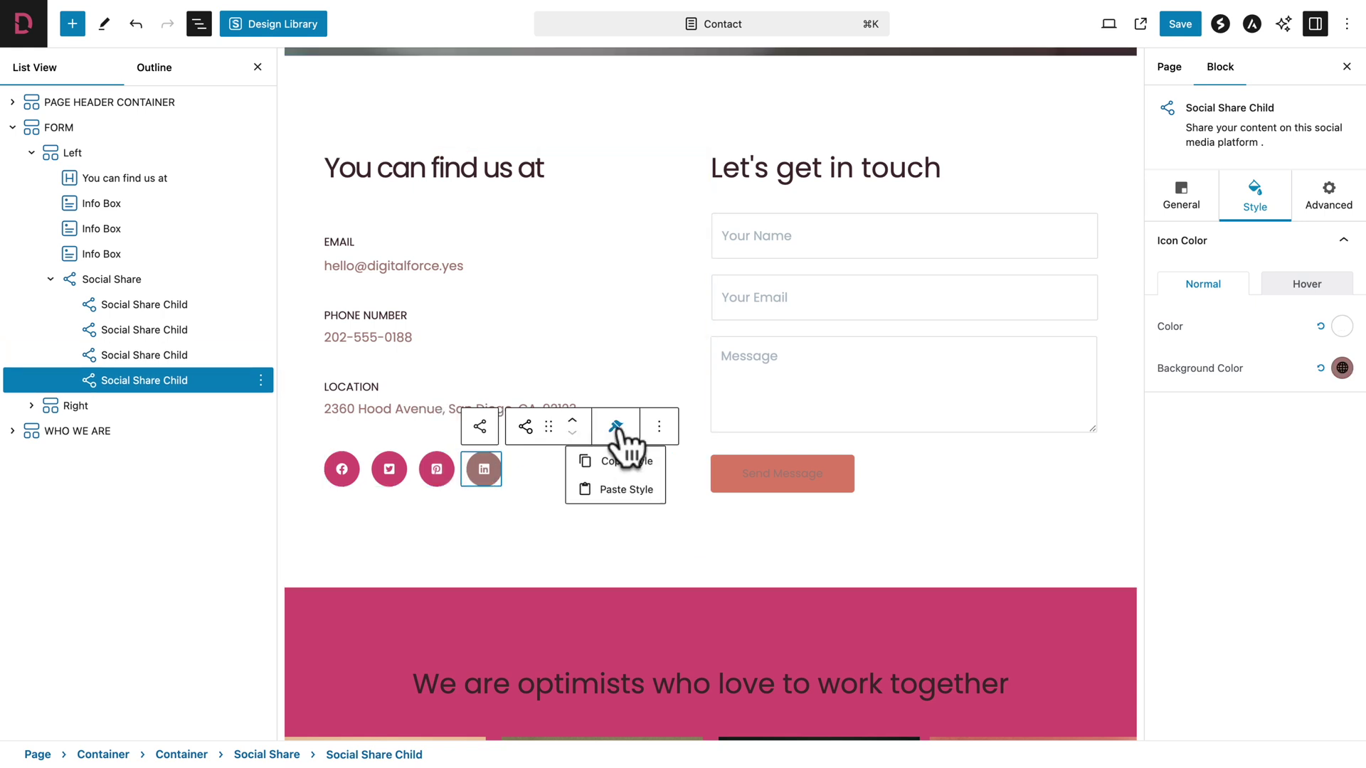
click(617, 489)
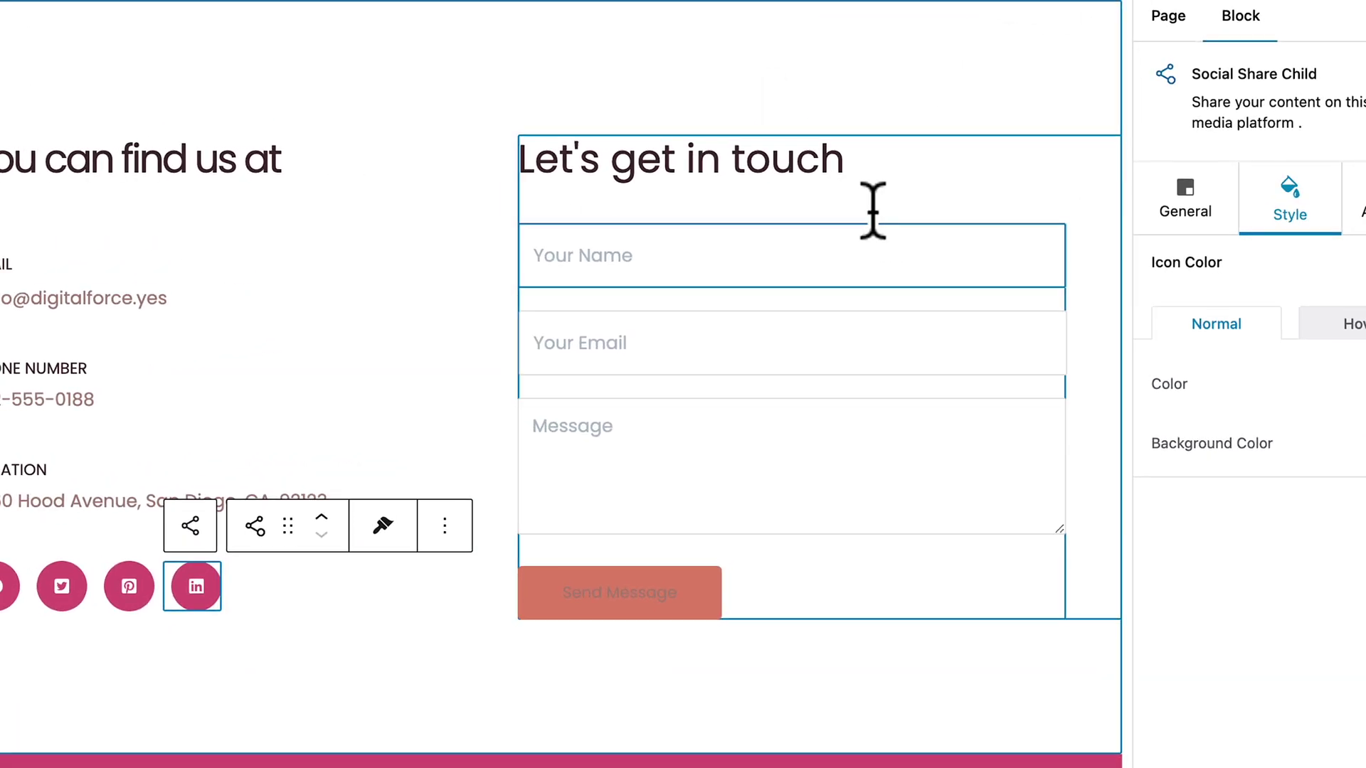
Check the form's Name, Email and Message fields one by one.
click(781, 242)
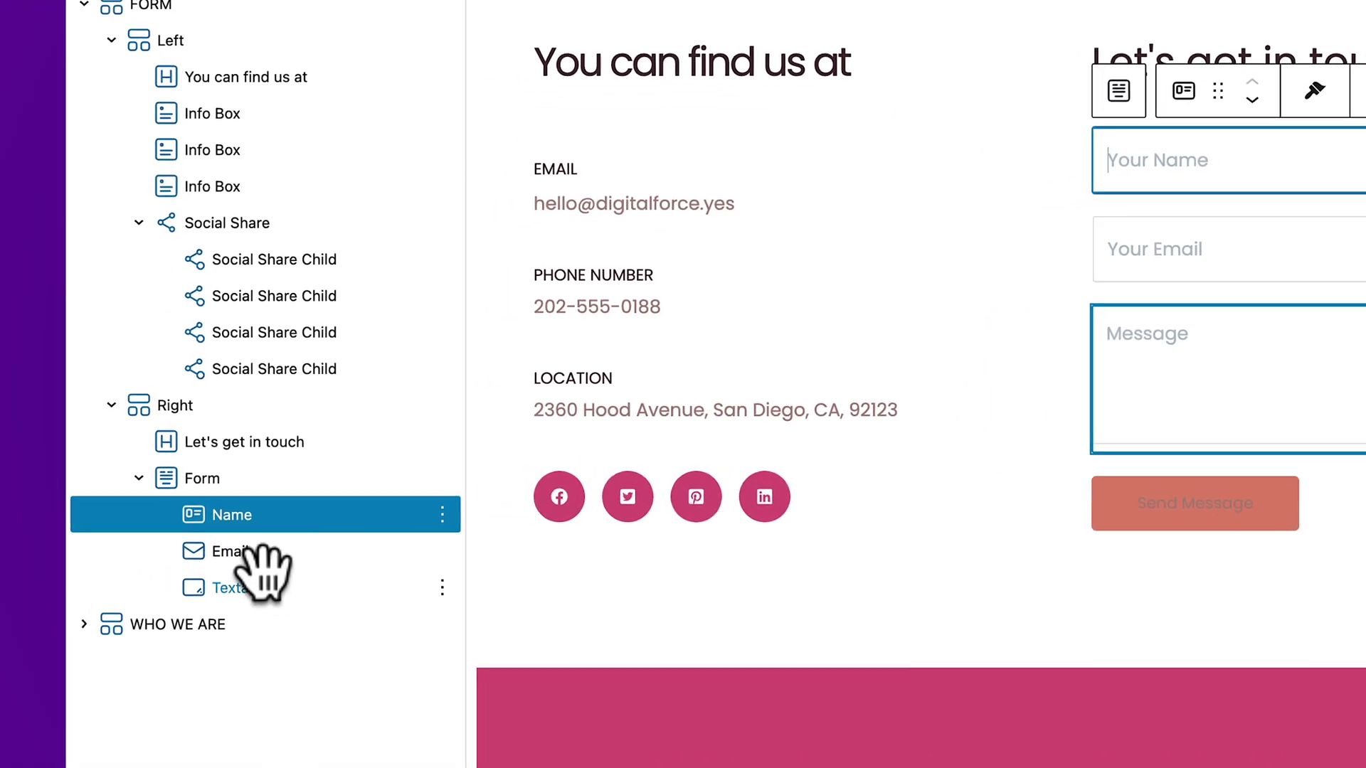
click(239, 552)
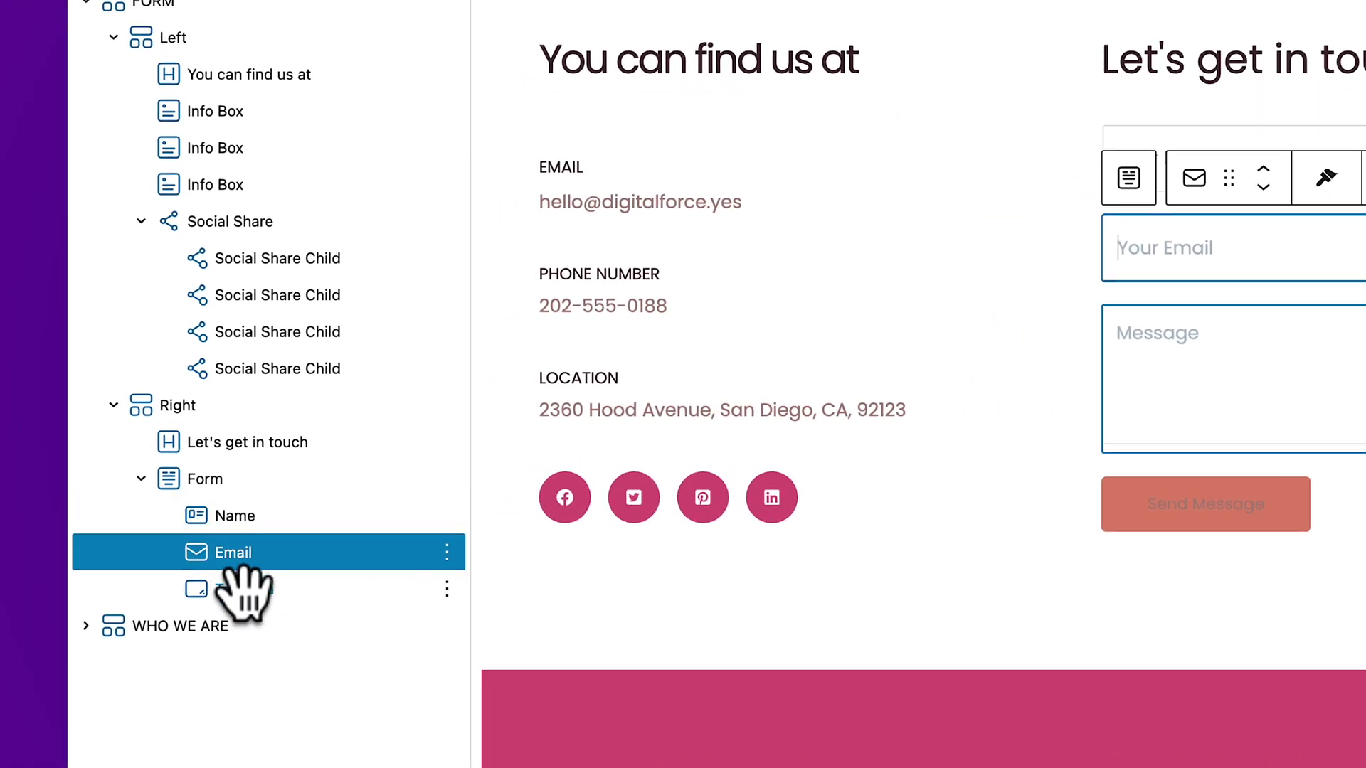
click(241, 585)
click(244, 554)
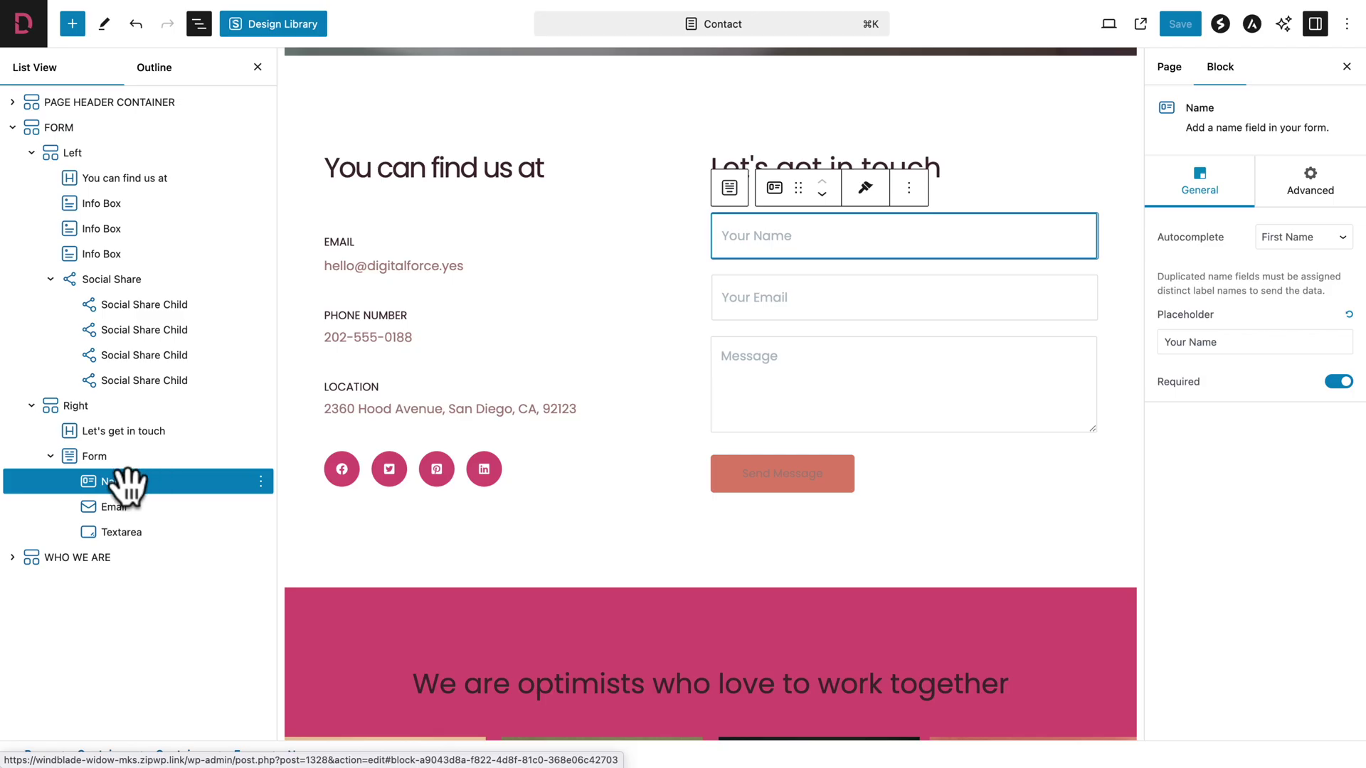
Add a Datepicker field to the form and preview its calendar.
click(73, 25)
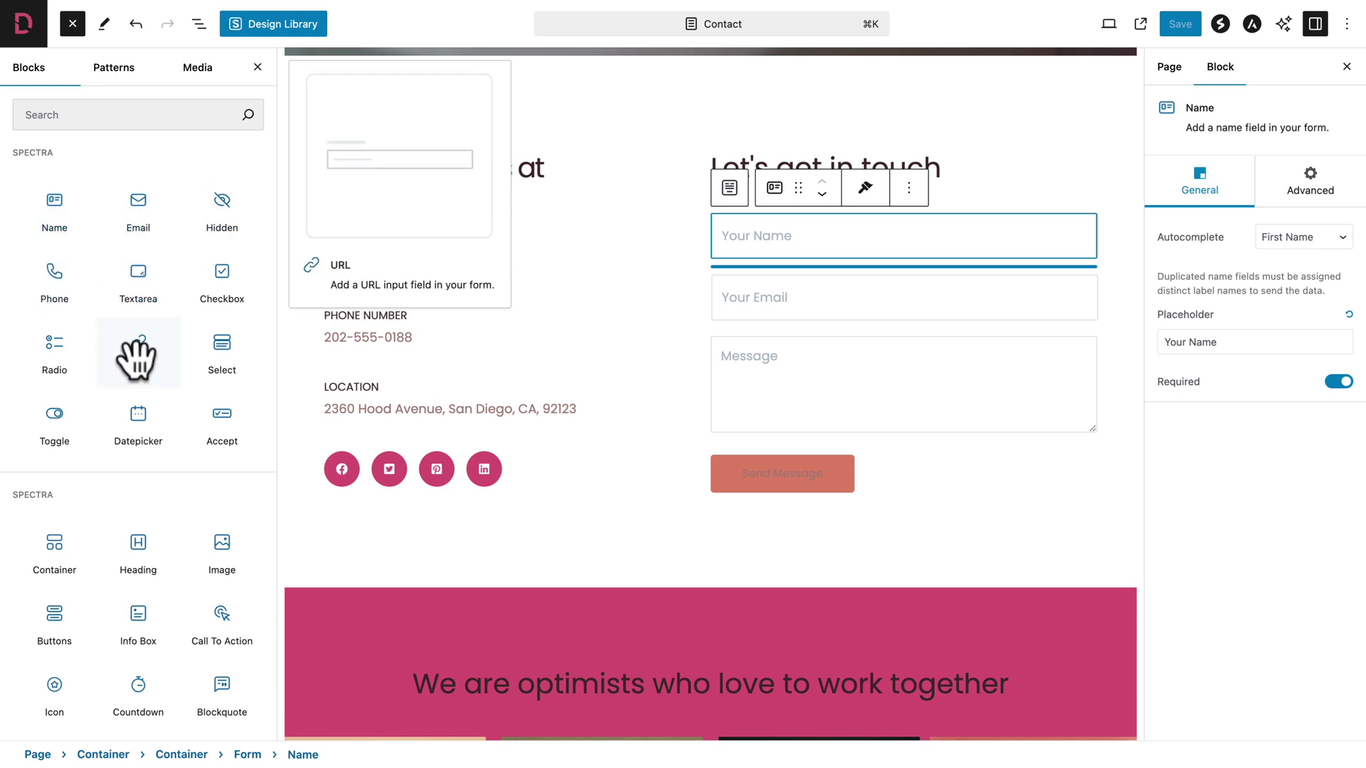
click(138, 418)
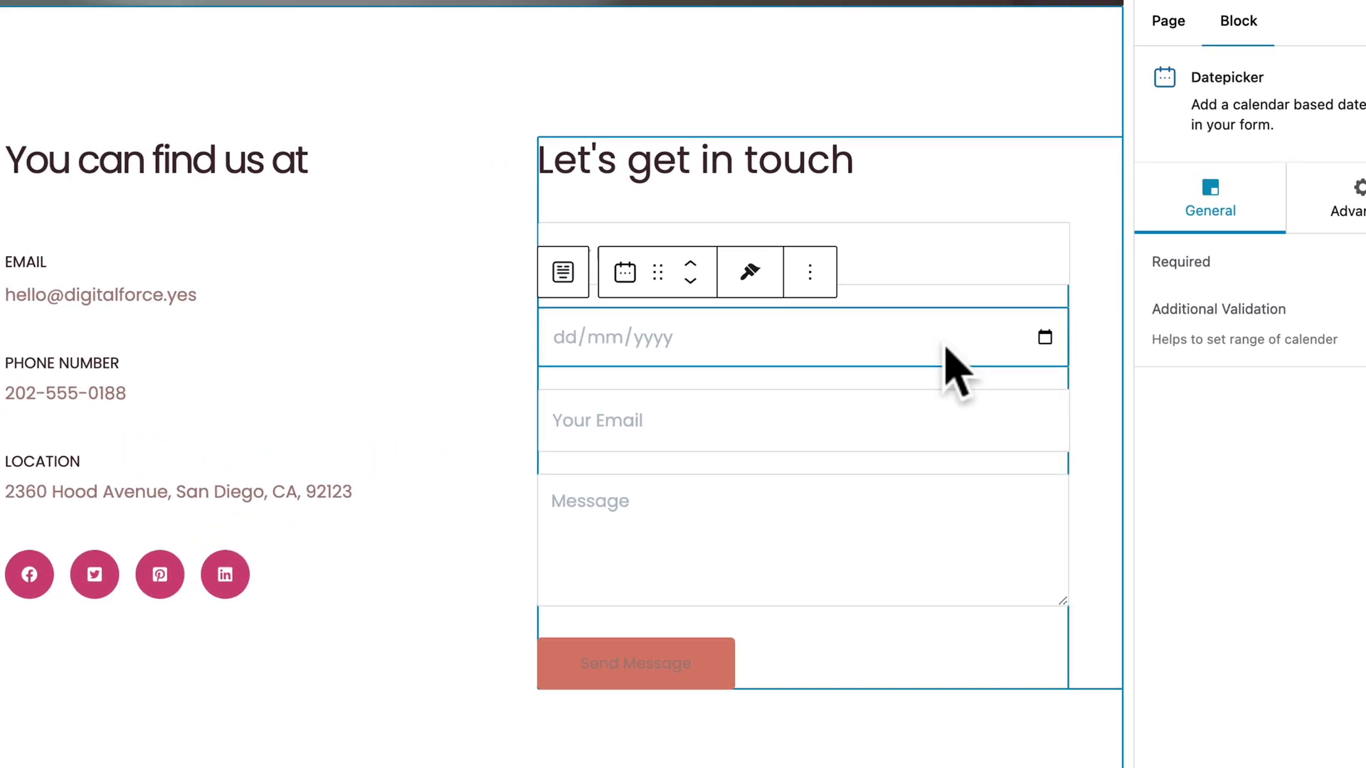
click(1045, 337)
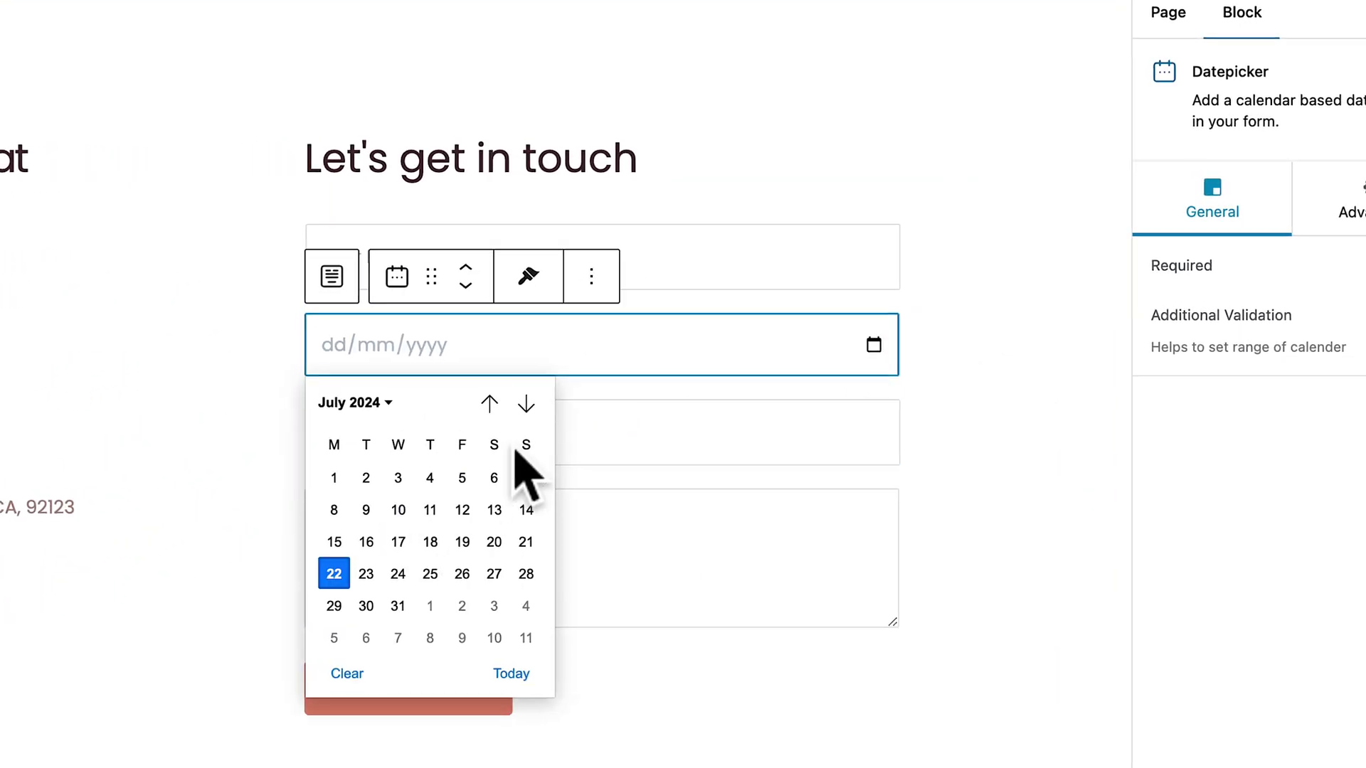
click(665, 347)
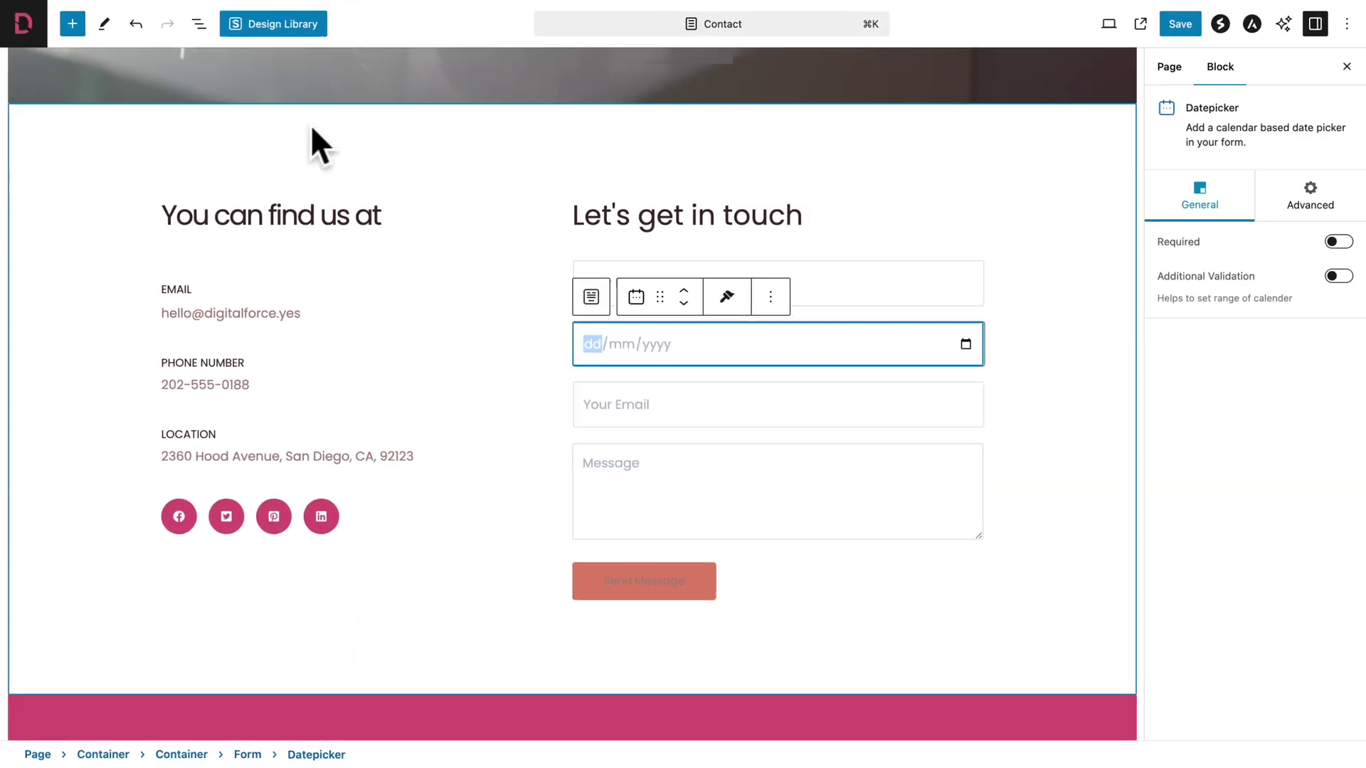
Delete the Datepicker field through List View and select the whole contact form.
click(199, 23)
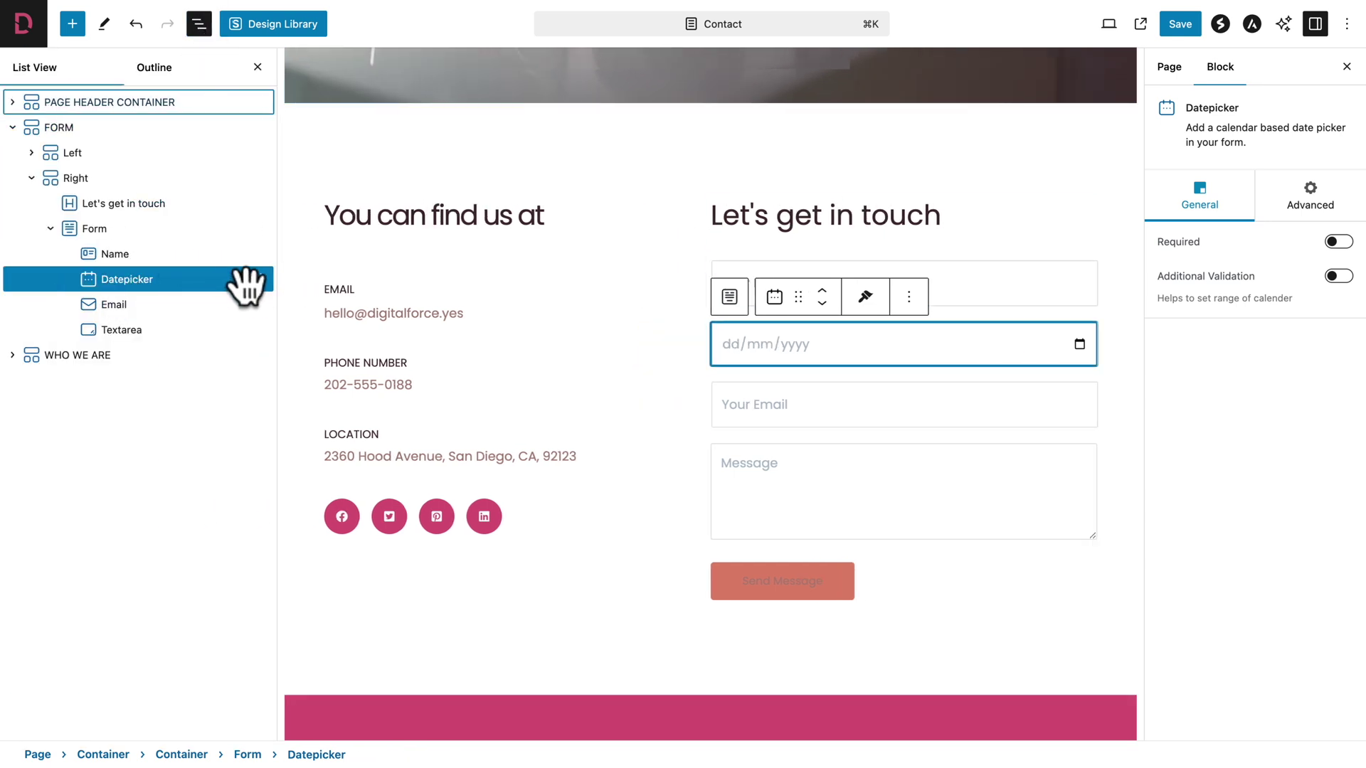
click(260, 279)
click(277, 488)
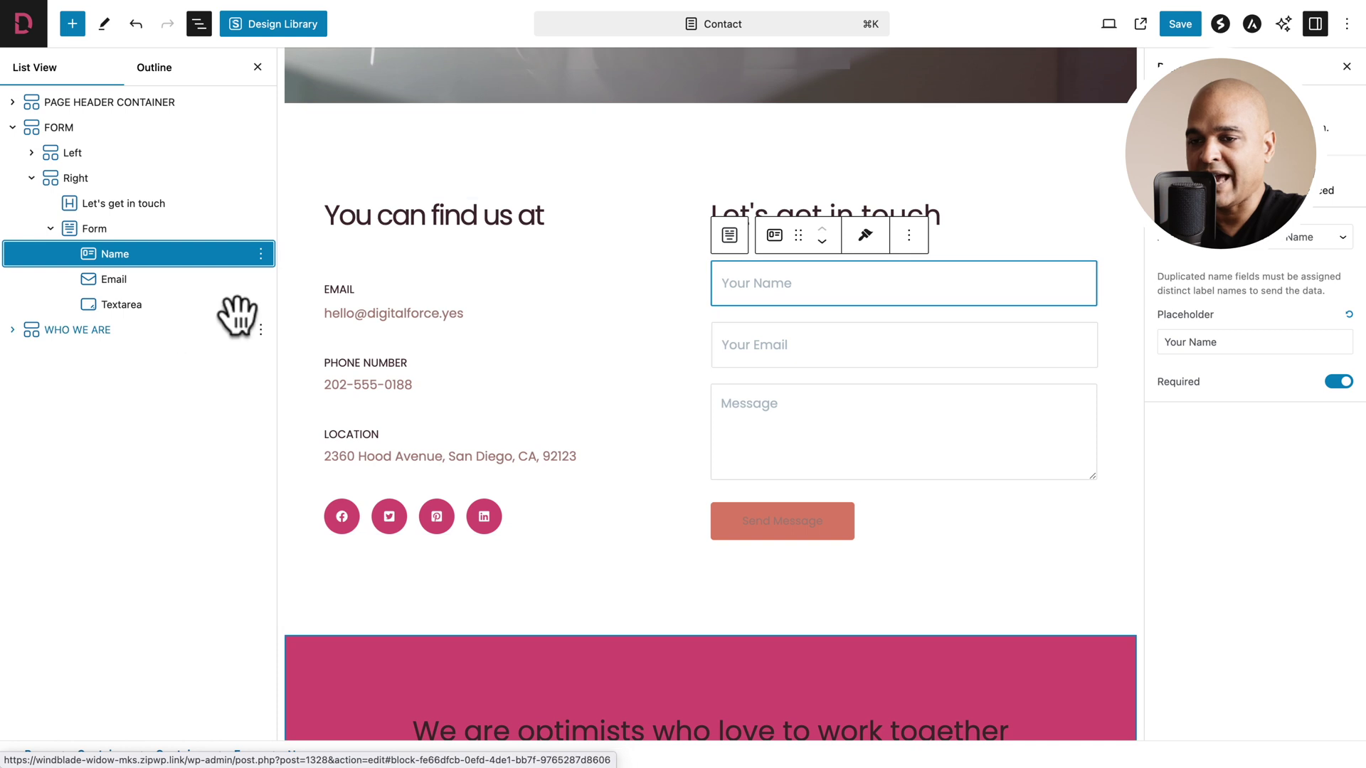
click(112, 279)
click(113, 304)
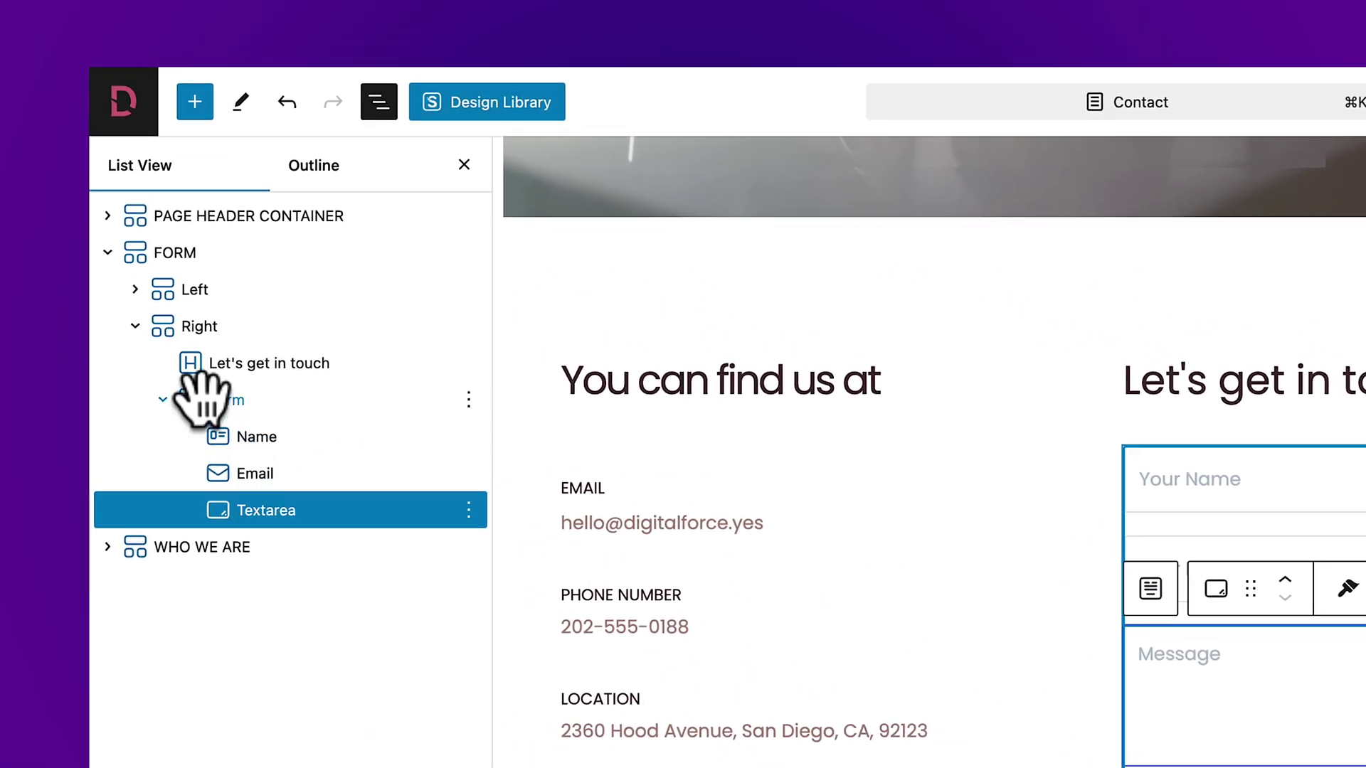
click(216, 397)
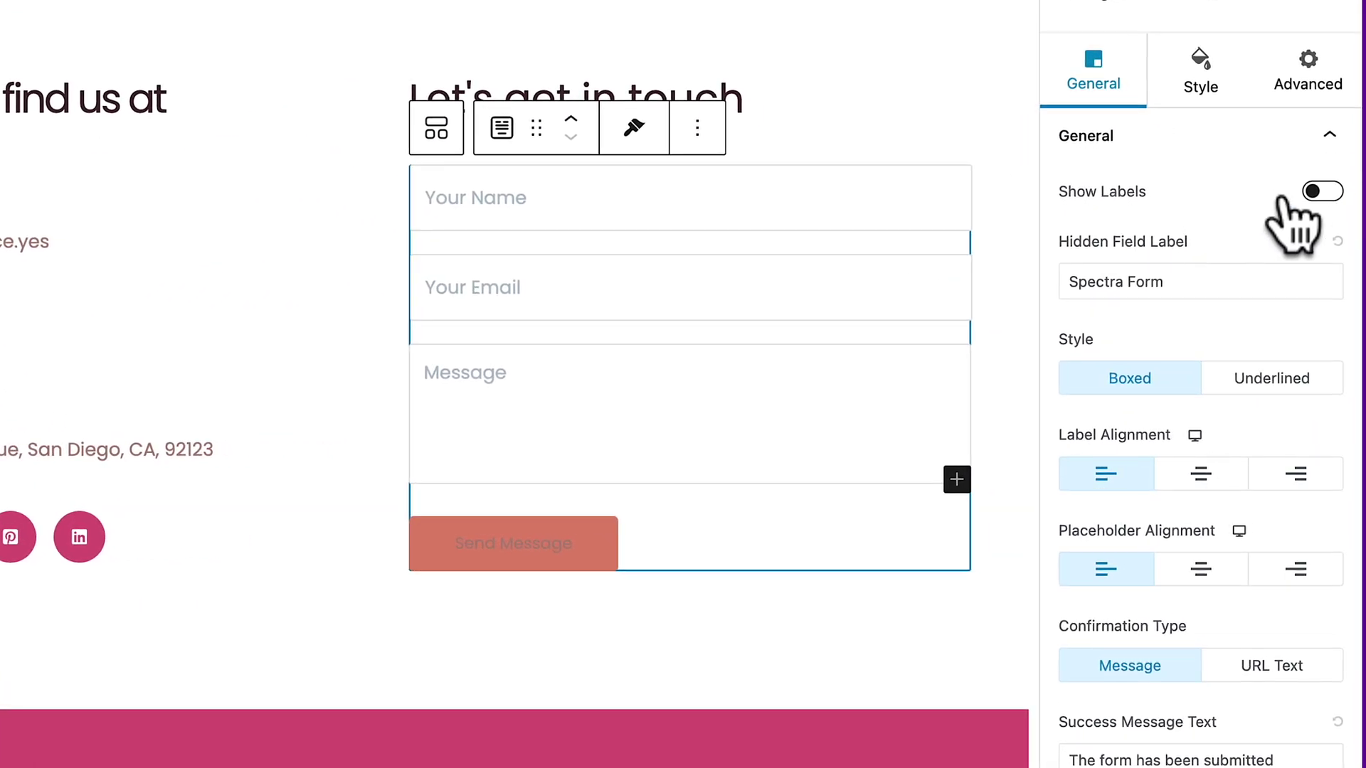
click(1320, 191)
click(1322, 192)
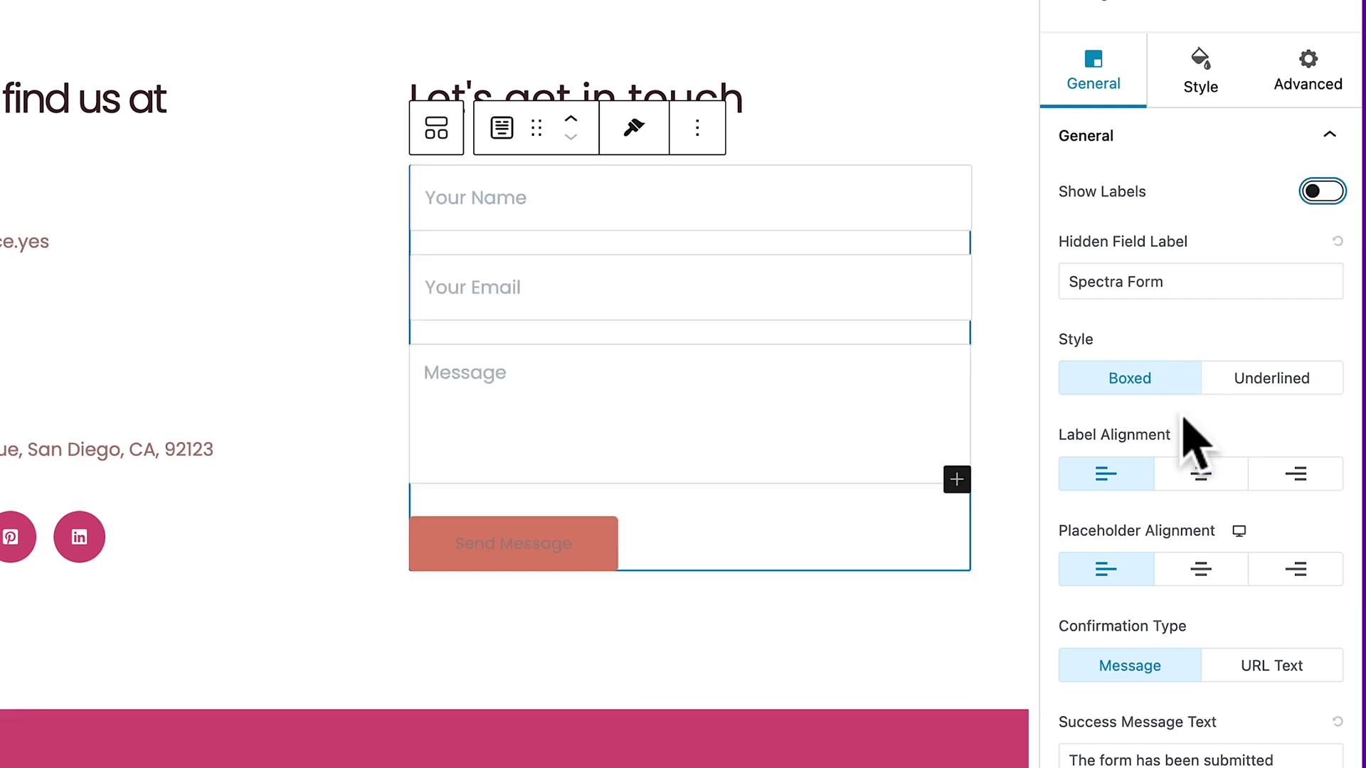
scroll(1195, 469, down, 3)
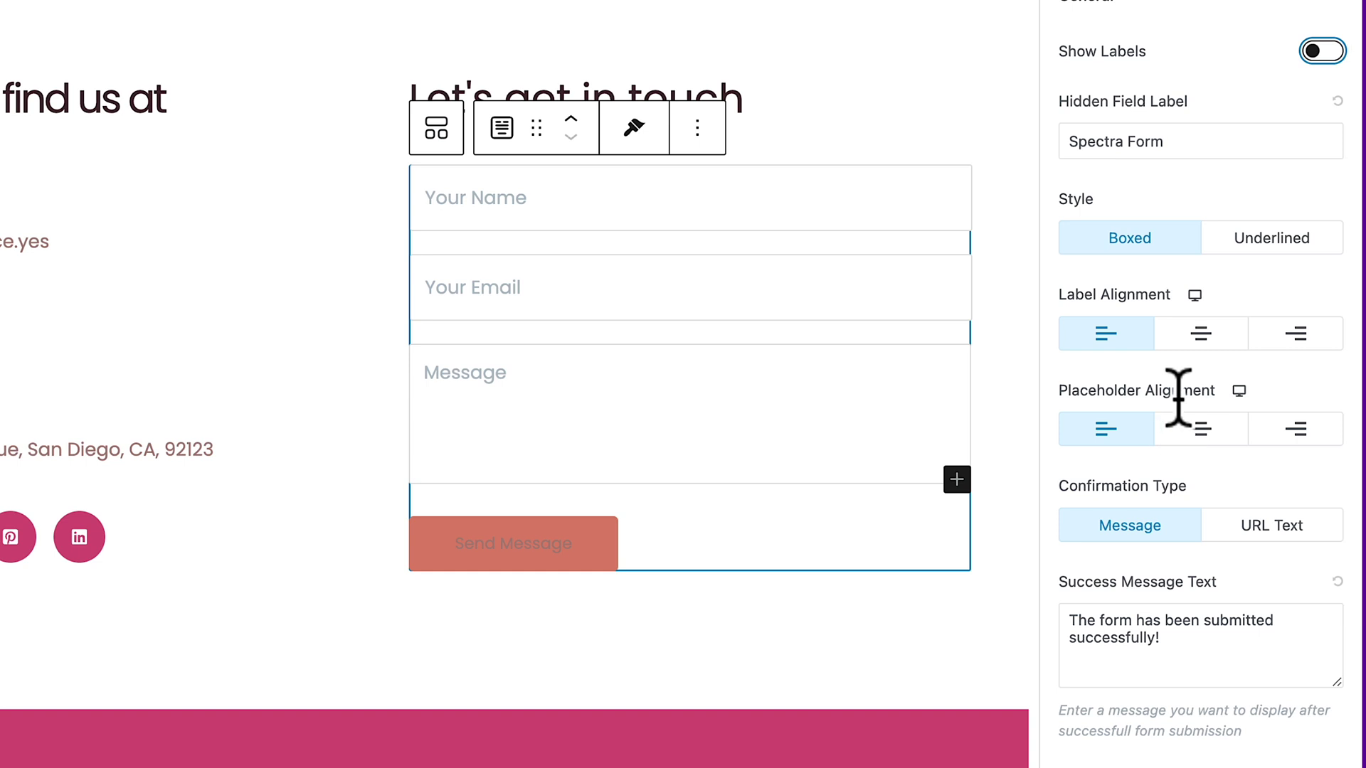
scroll(1175, 396, down, 5)
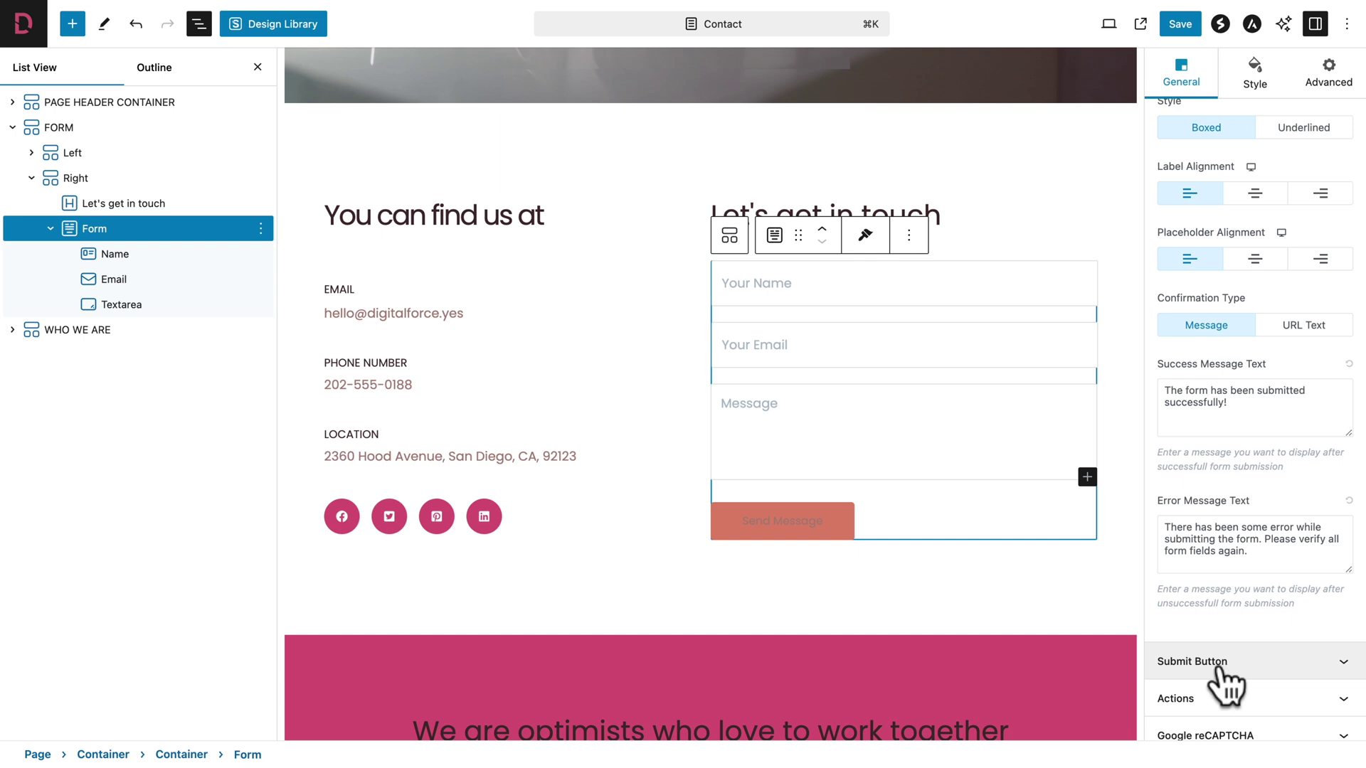
click(1209, 662)
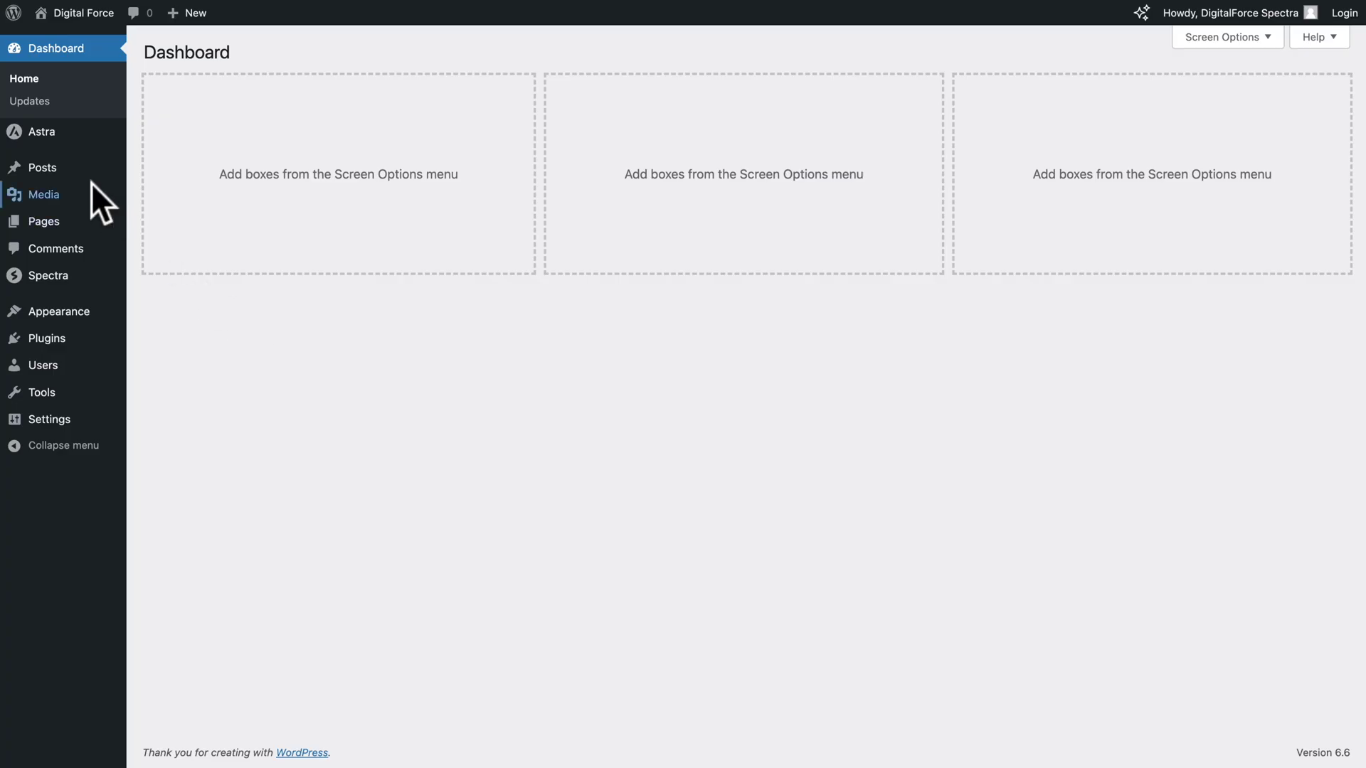
In Astra's Global > Buttons settings, choose the rounded filled preset while previewing the Contact page.
mouse_move(45, 139)
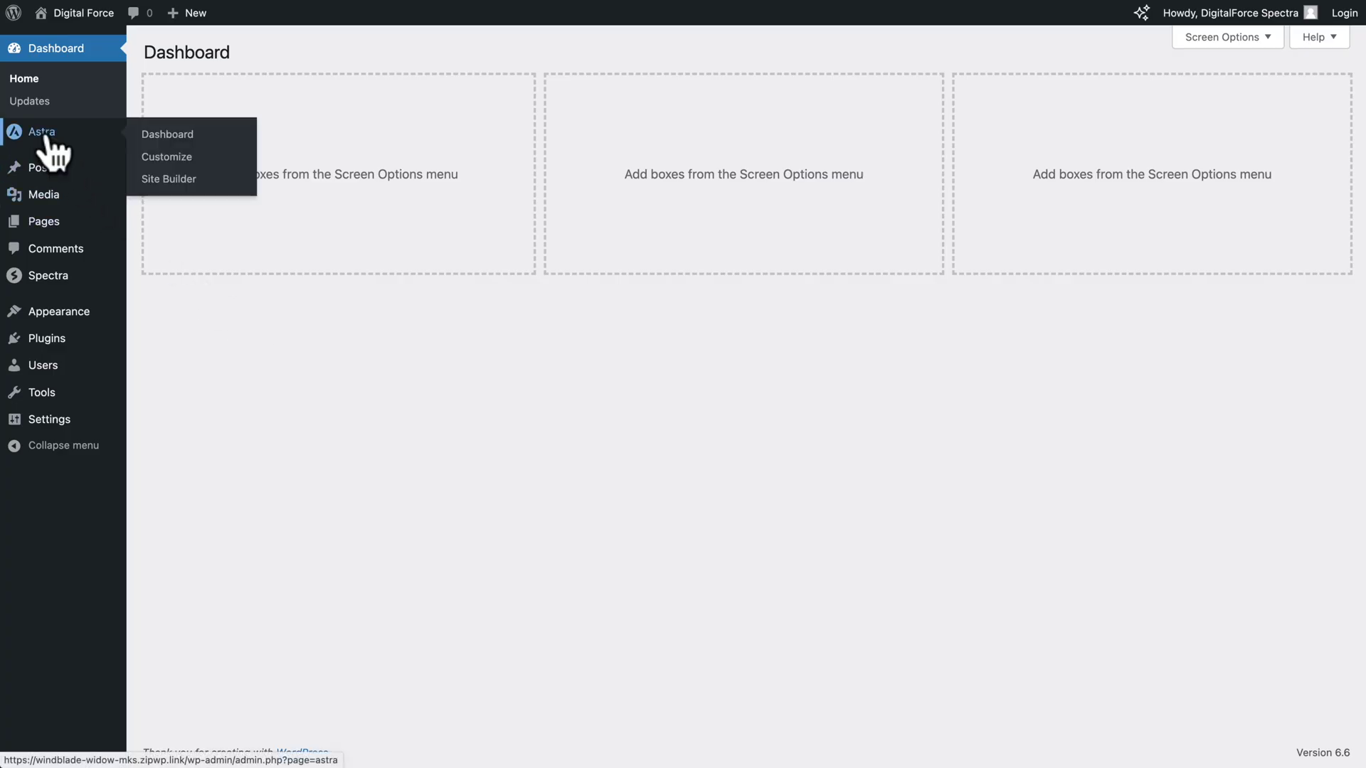
click(159, 158)
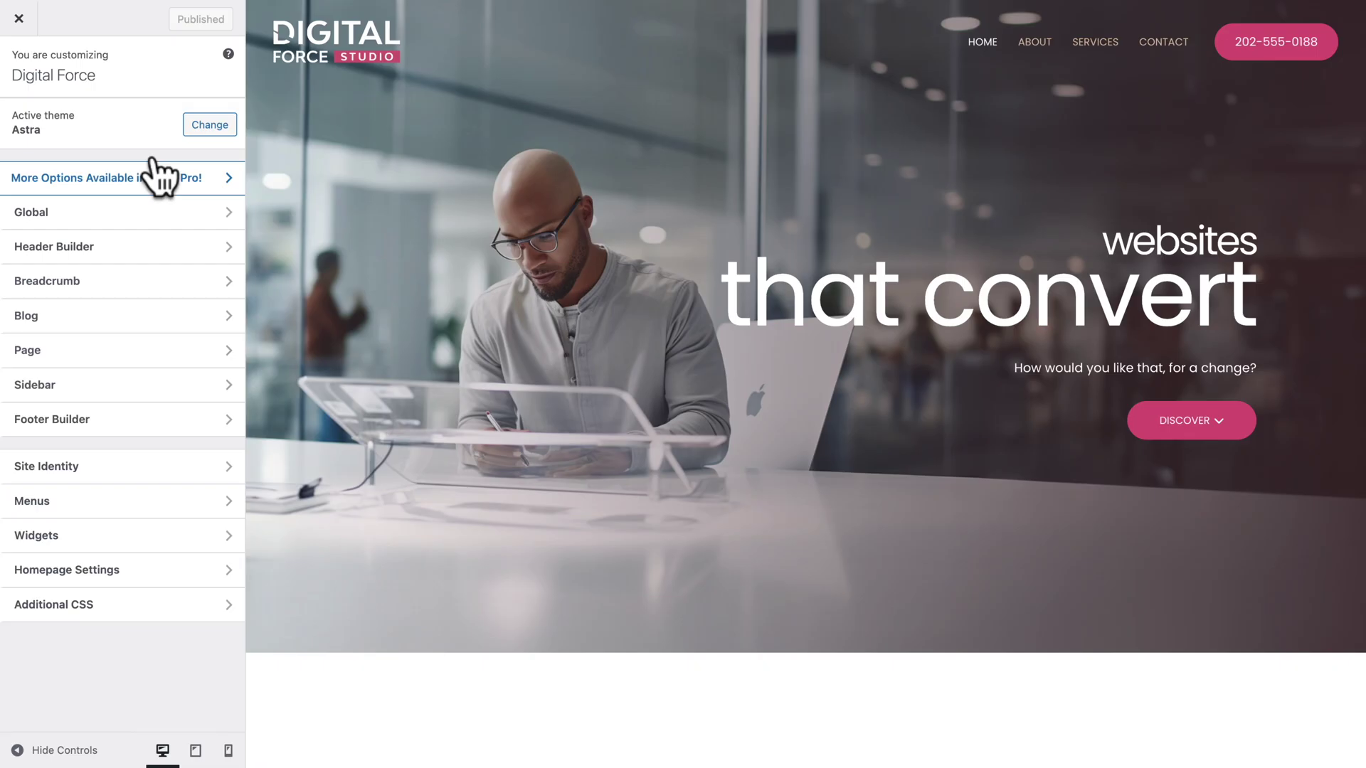
click(77, 218)
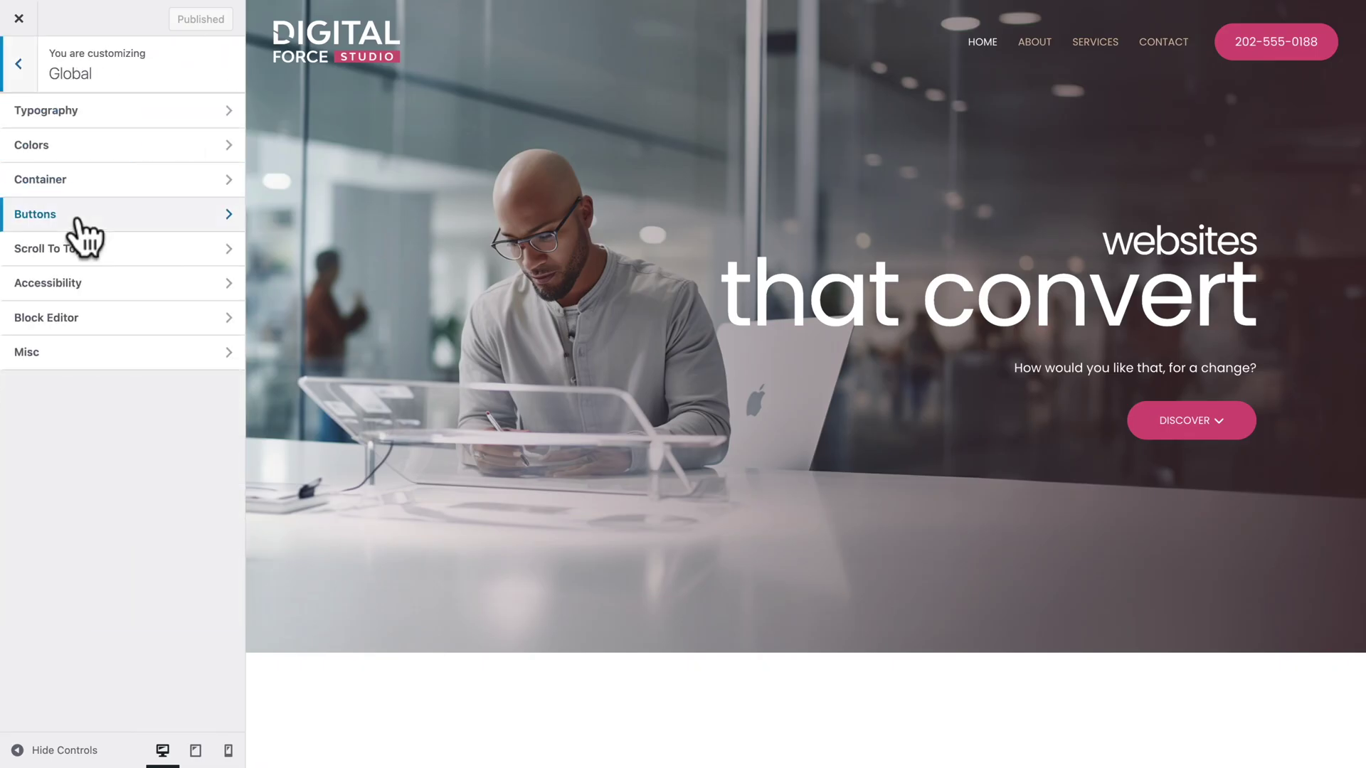
click(77, 218)
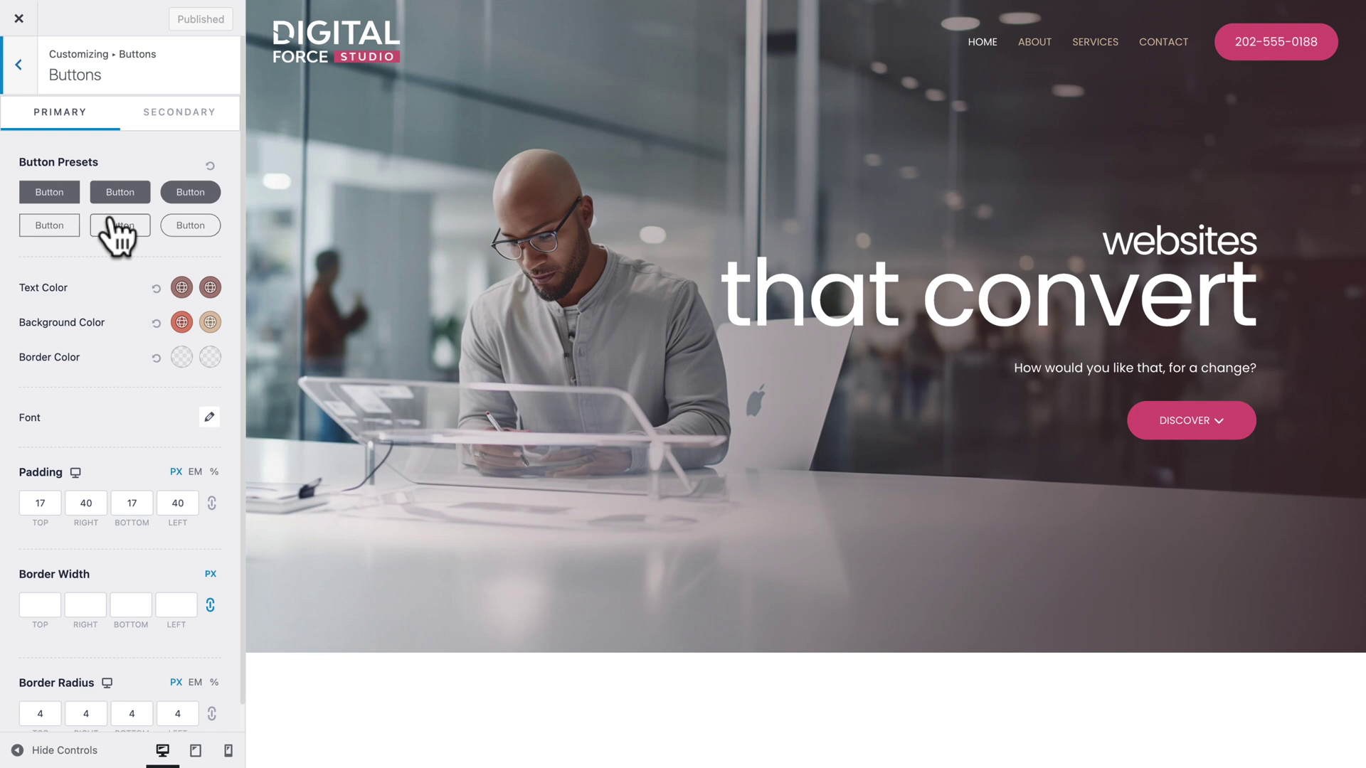
click(1155, 41)
scroll(928, 262, down, 6)
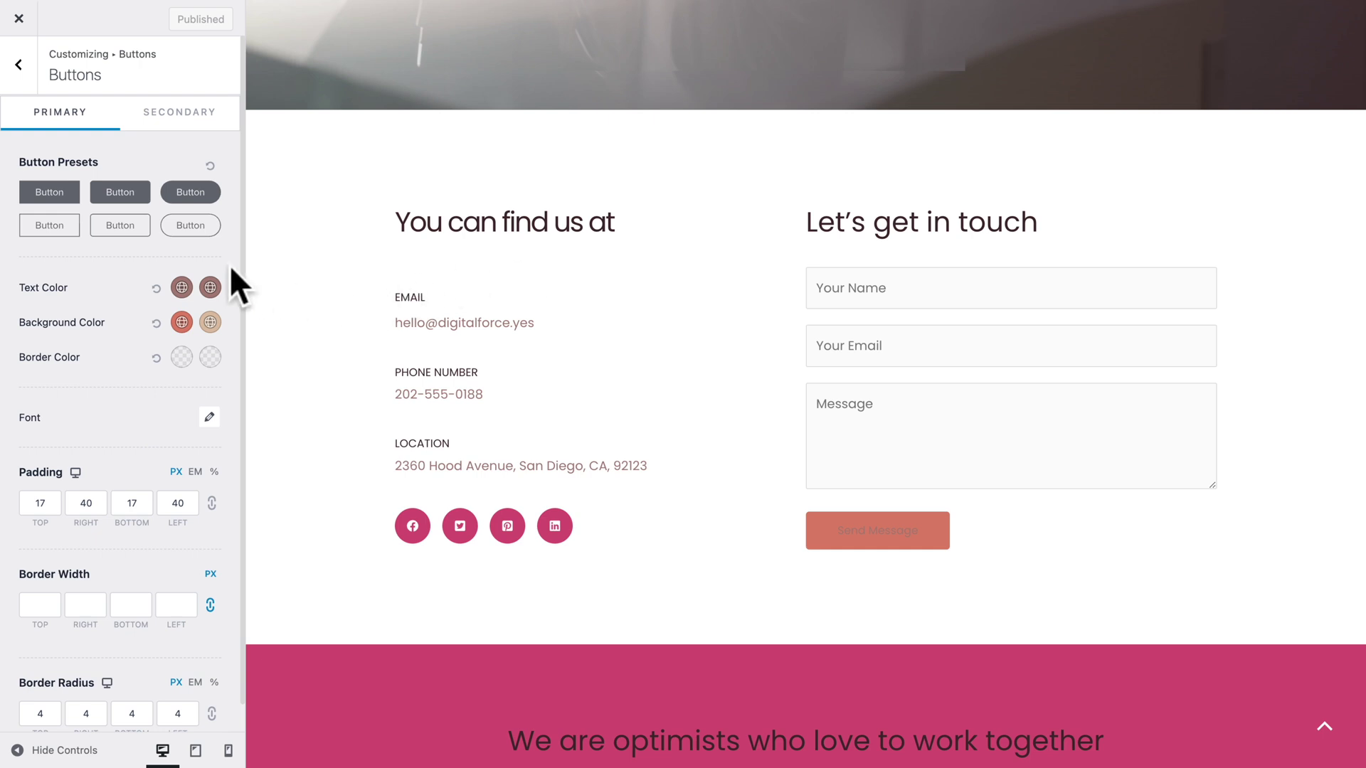
click(189, 196)
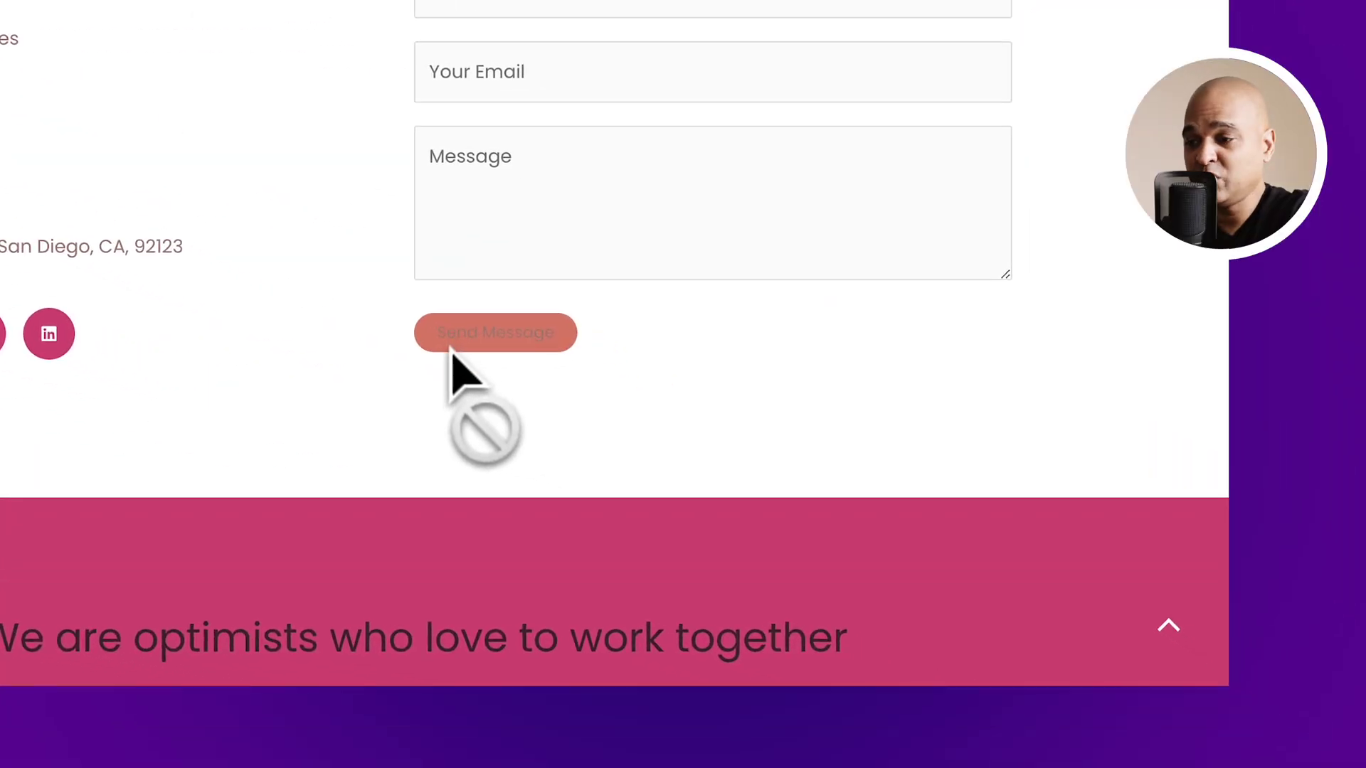
Select the contact form and turn off Inherit From Theme for its submit button.
click(452, 358)
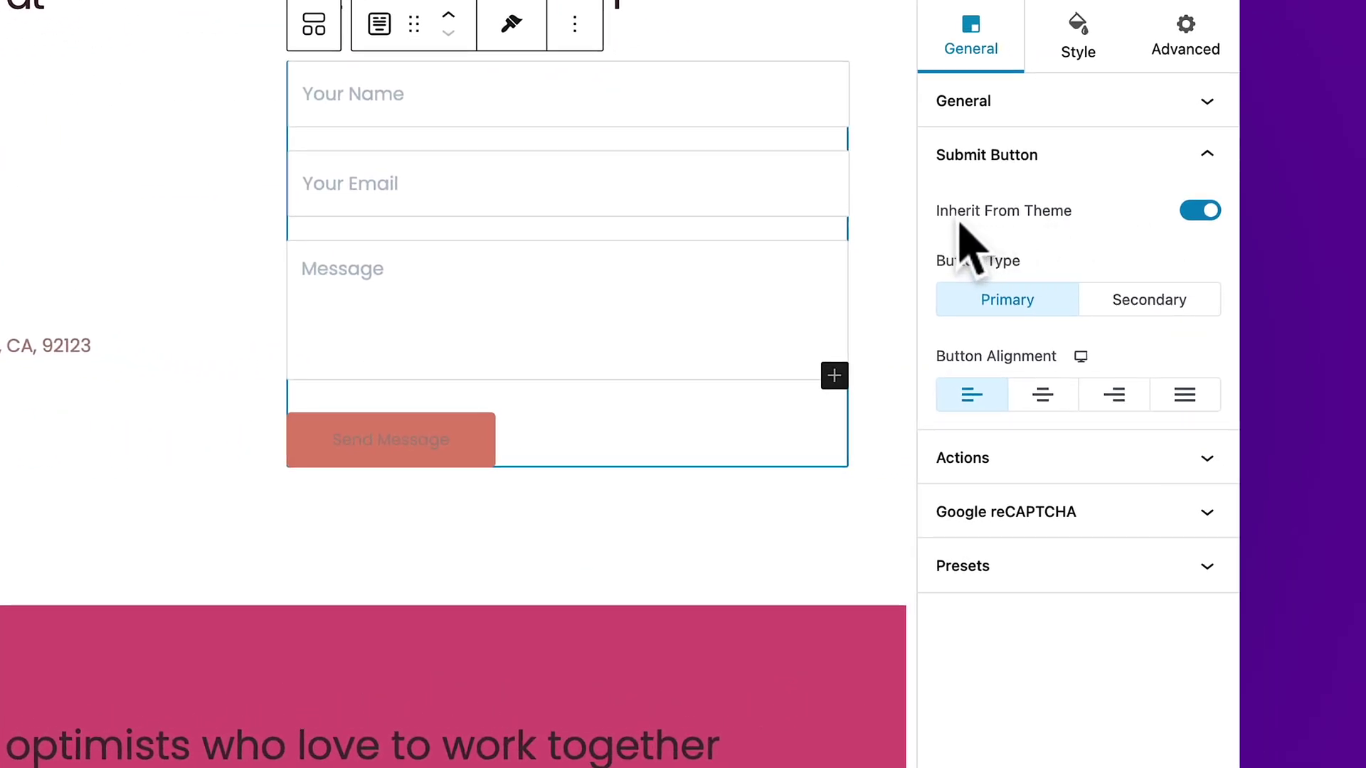
click(1202, 210)
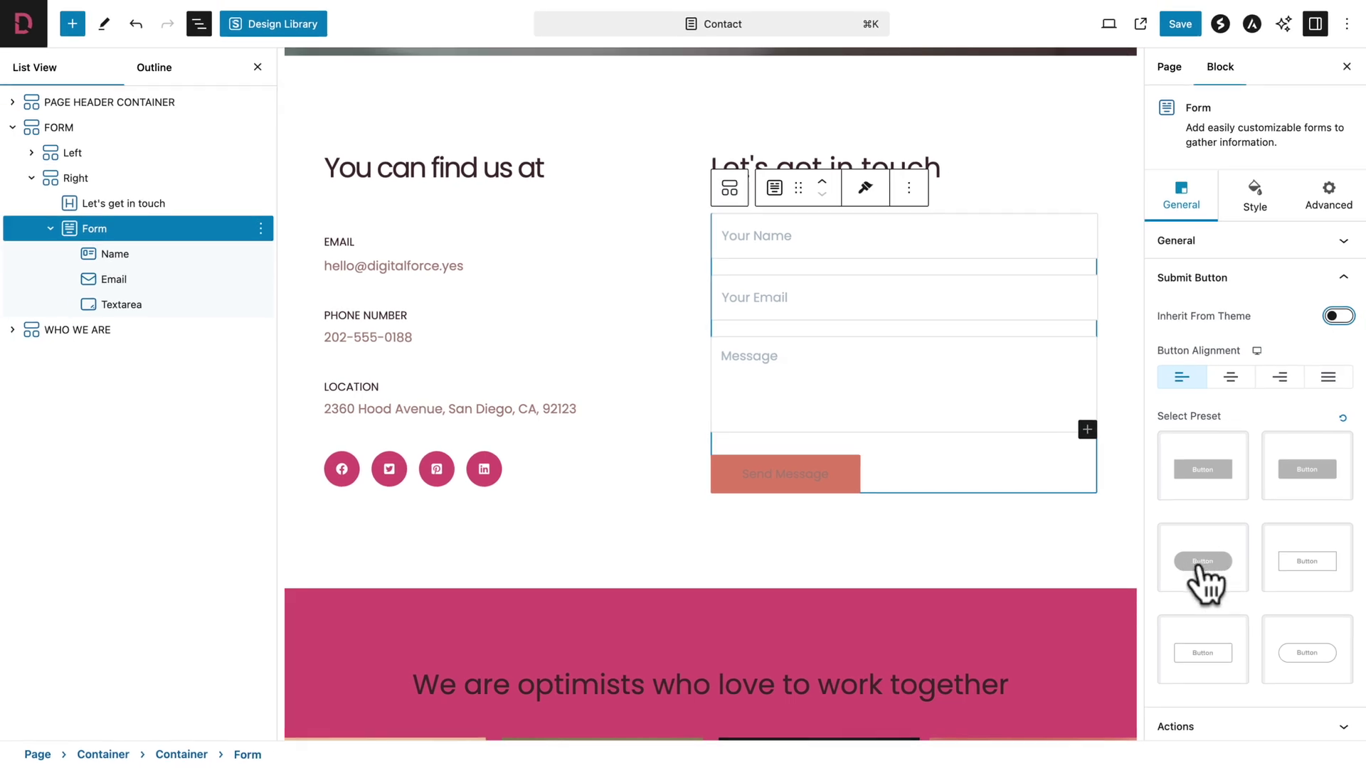
click(1270, 215)
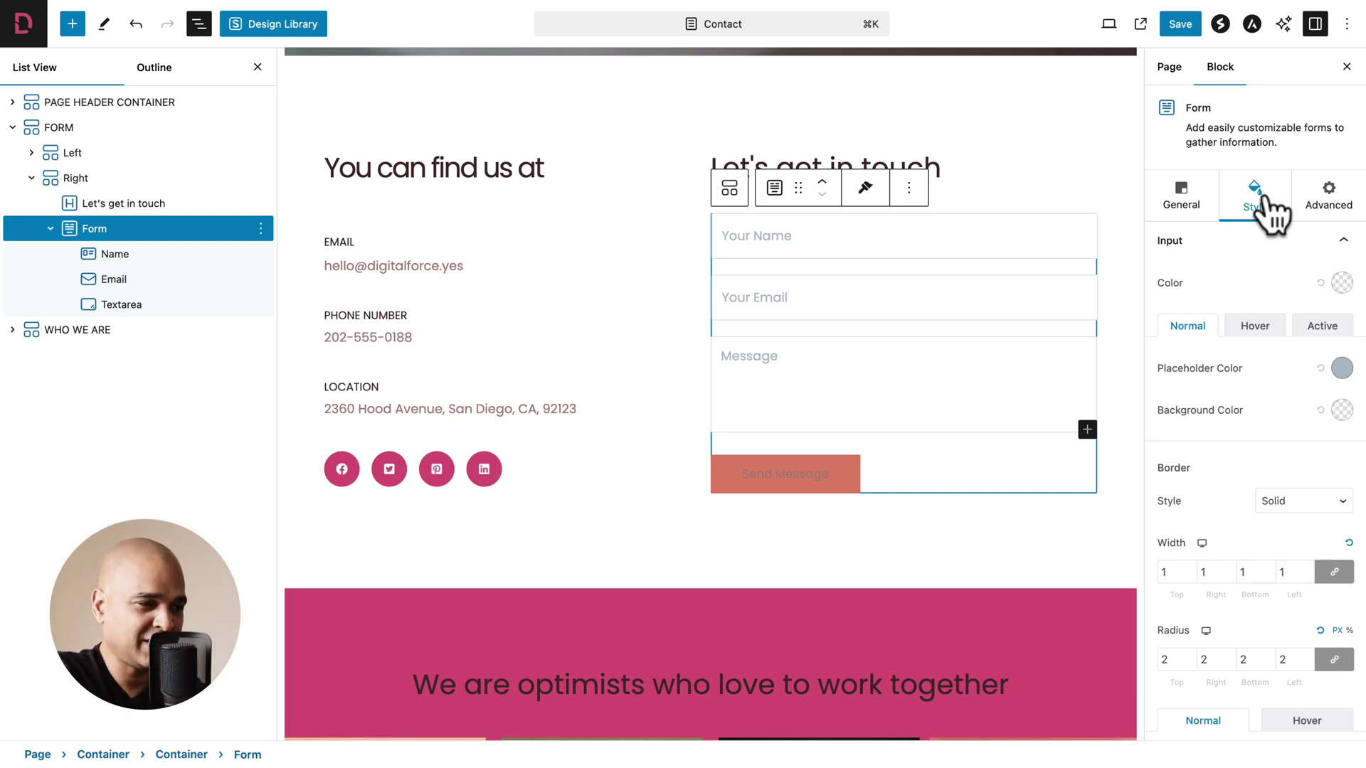
Colour the form's placeholder text brown-rose #A37B73.
click(1342, 368)
click(1276, 705)
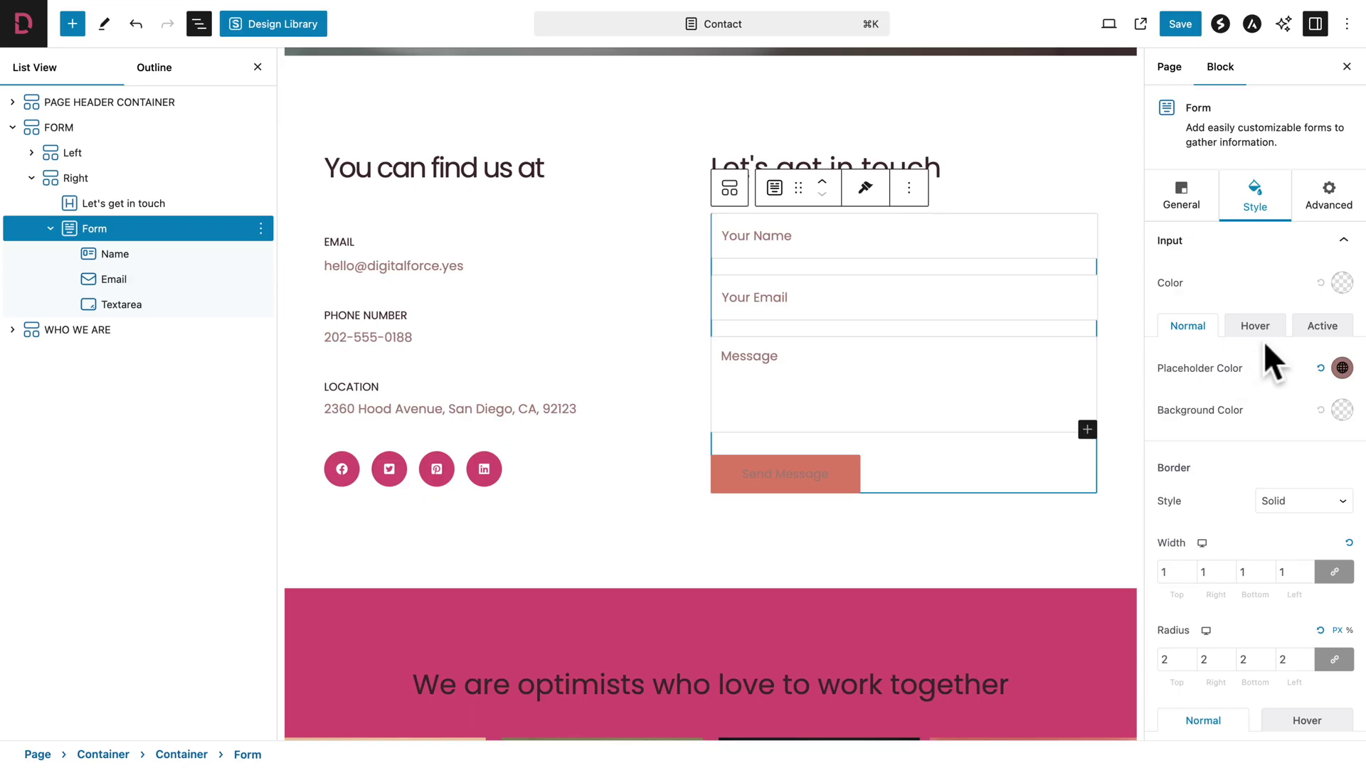
click(1338, 243)
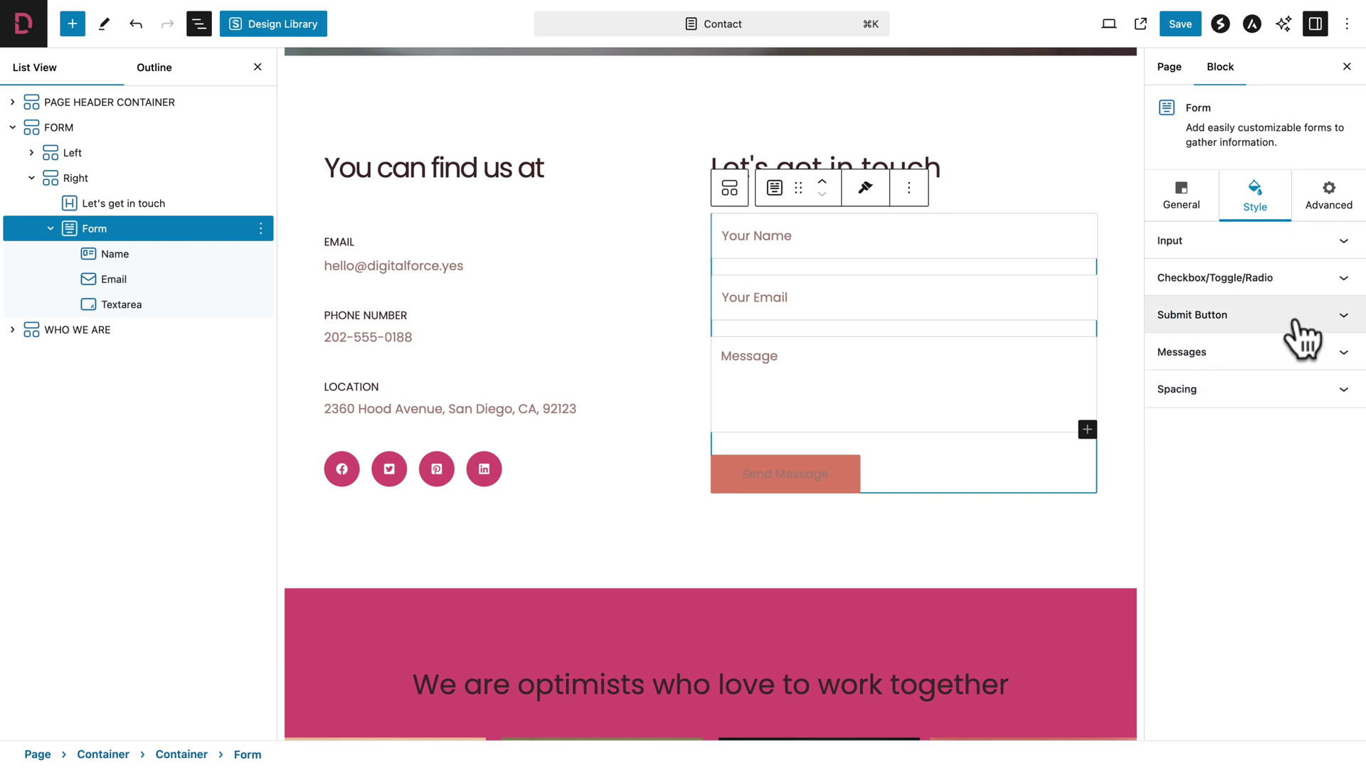
click(1319, 339)
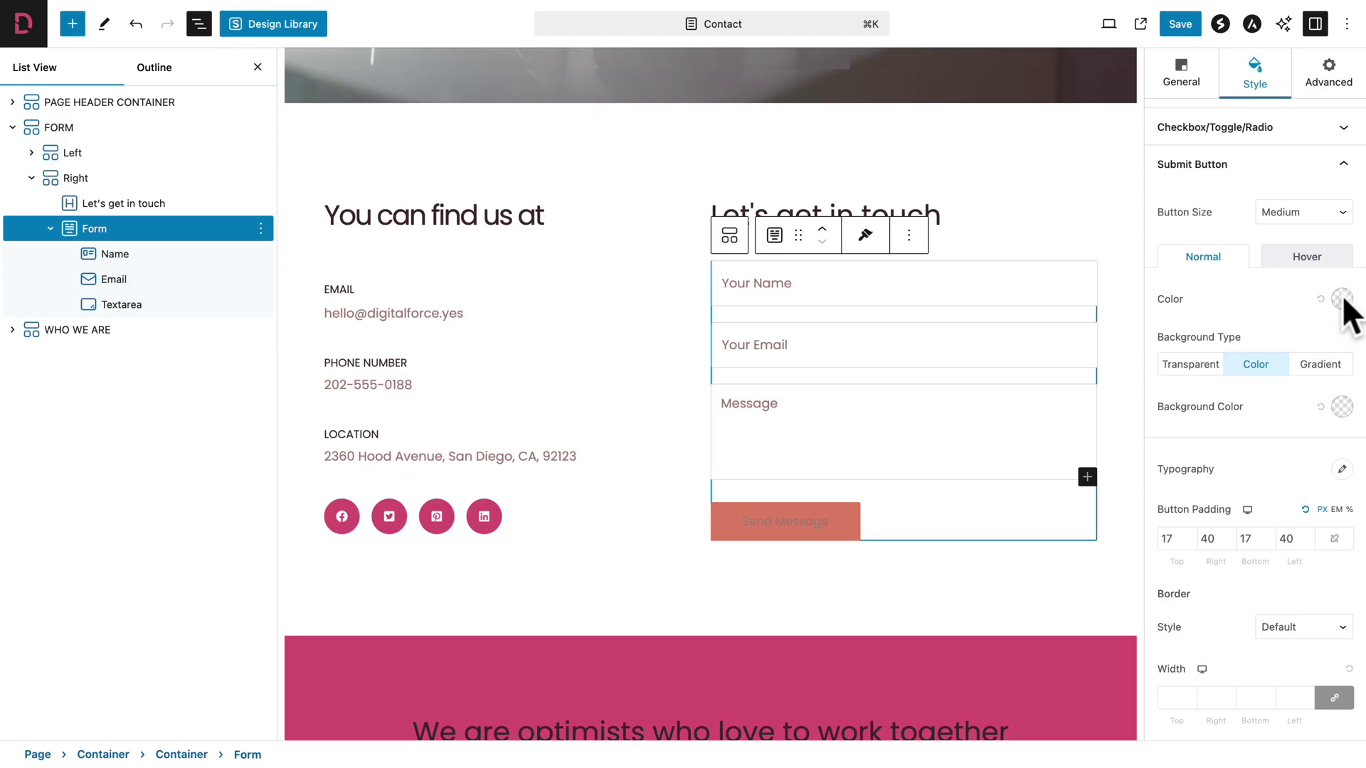
Give the Send Message button white text on a pink #D34F73 background.
click(1342, 299)
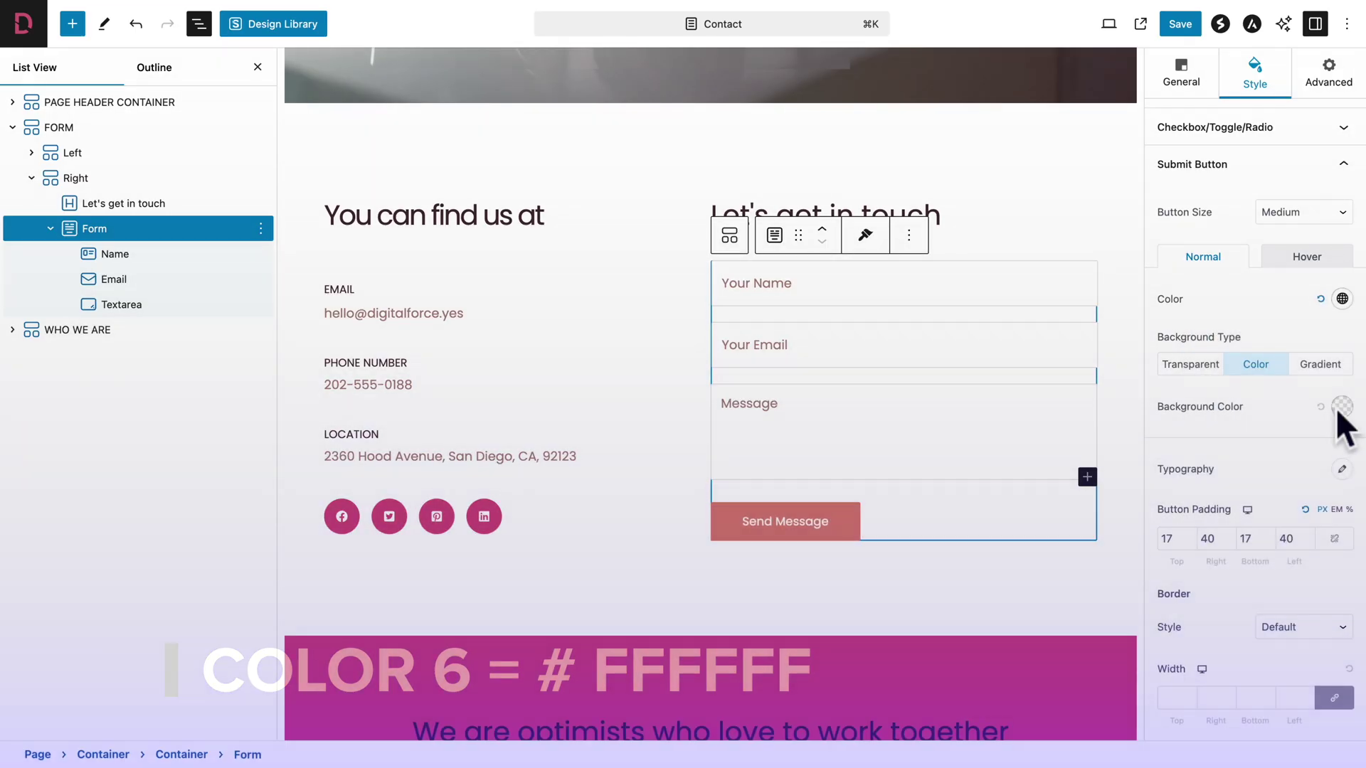
click(1341, 408)
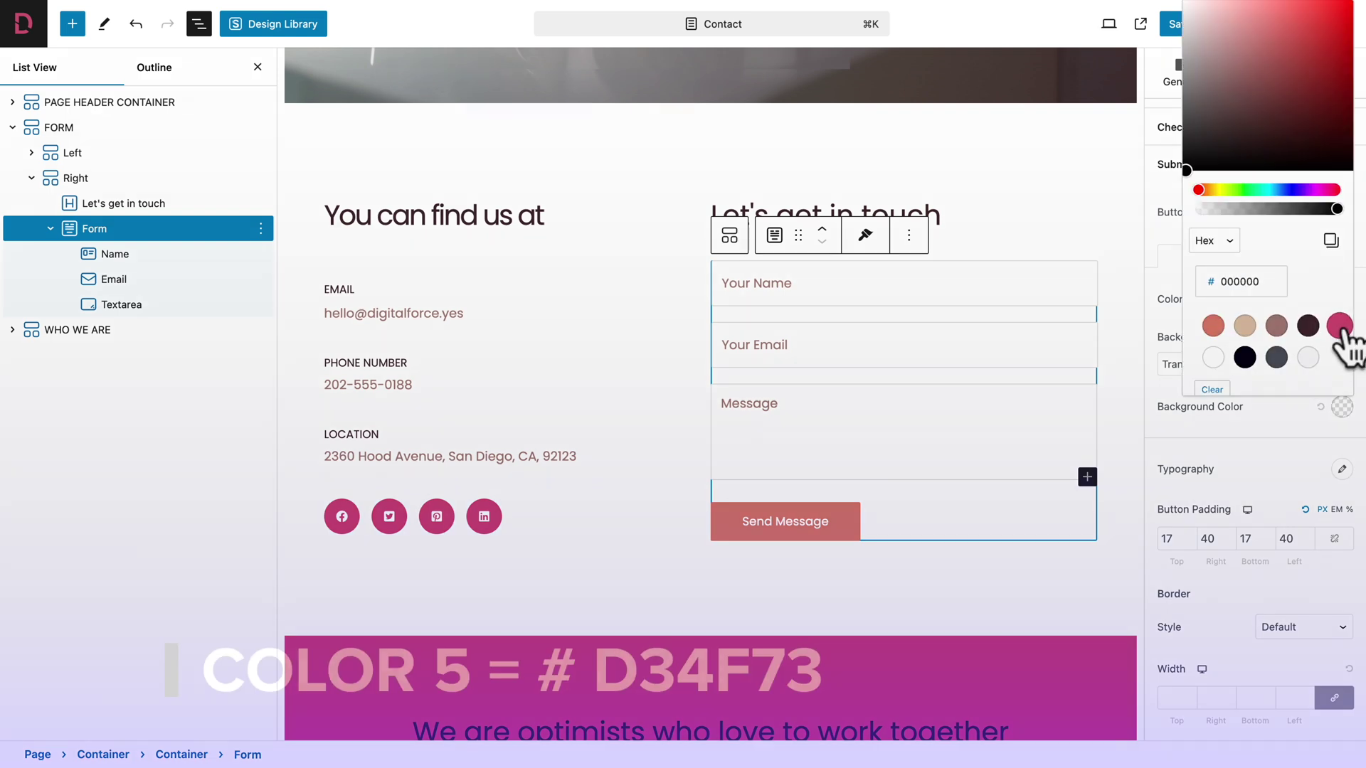
click(1339, 327)
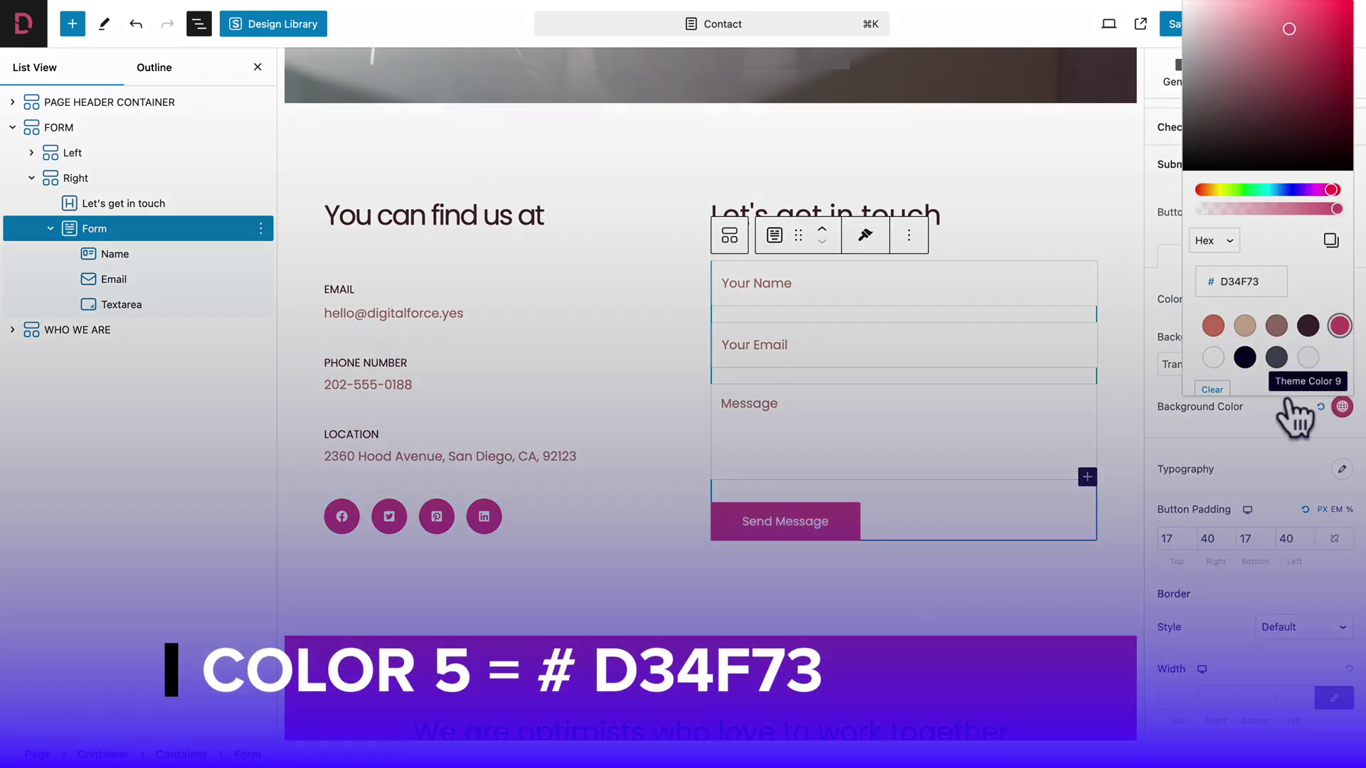
click(1262, 436)
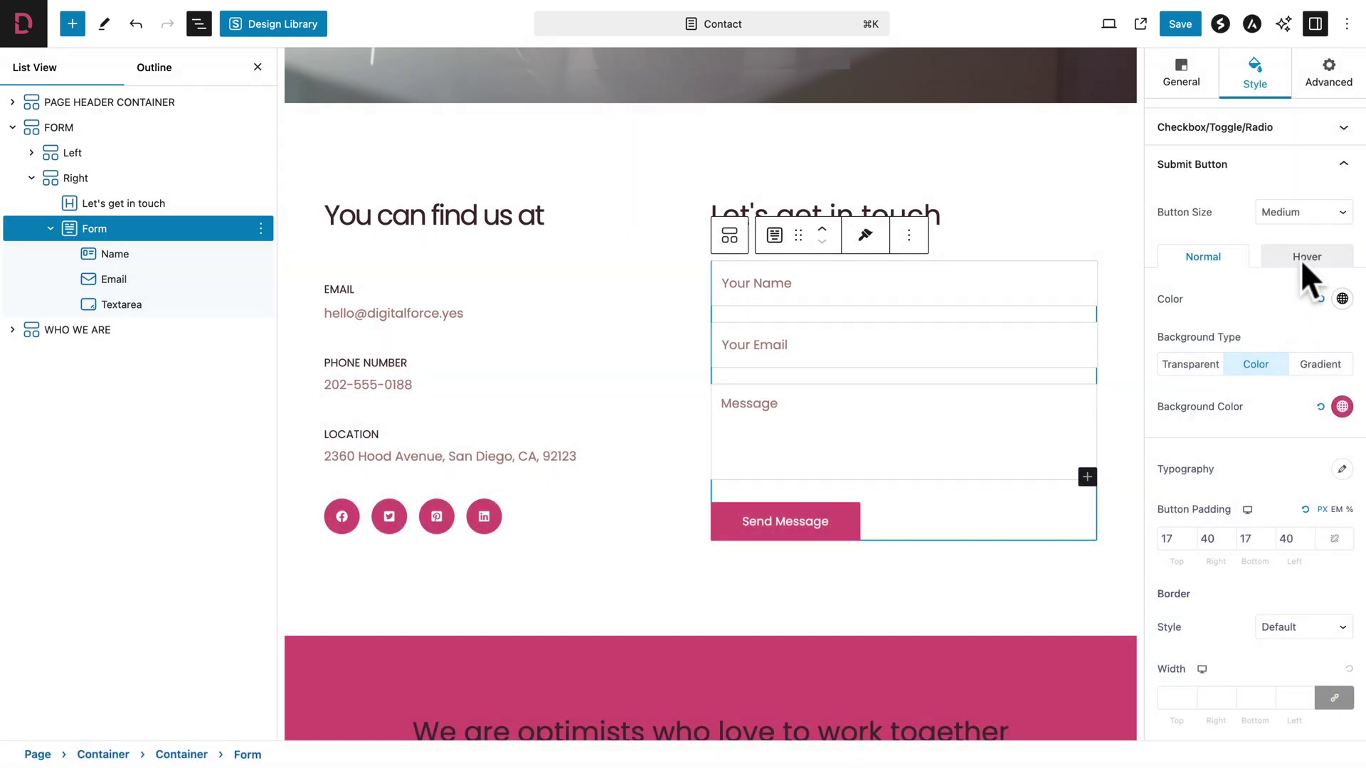
Set the button's hover colours to #F6F7F8 text on #3F292B, with a 30px corner radius.
click(1303, 259)
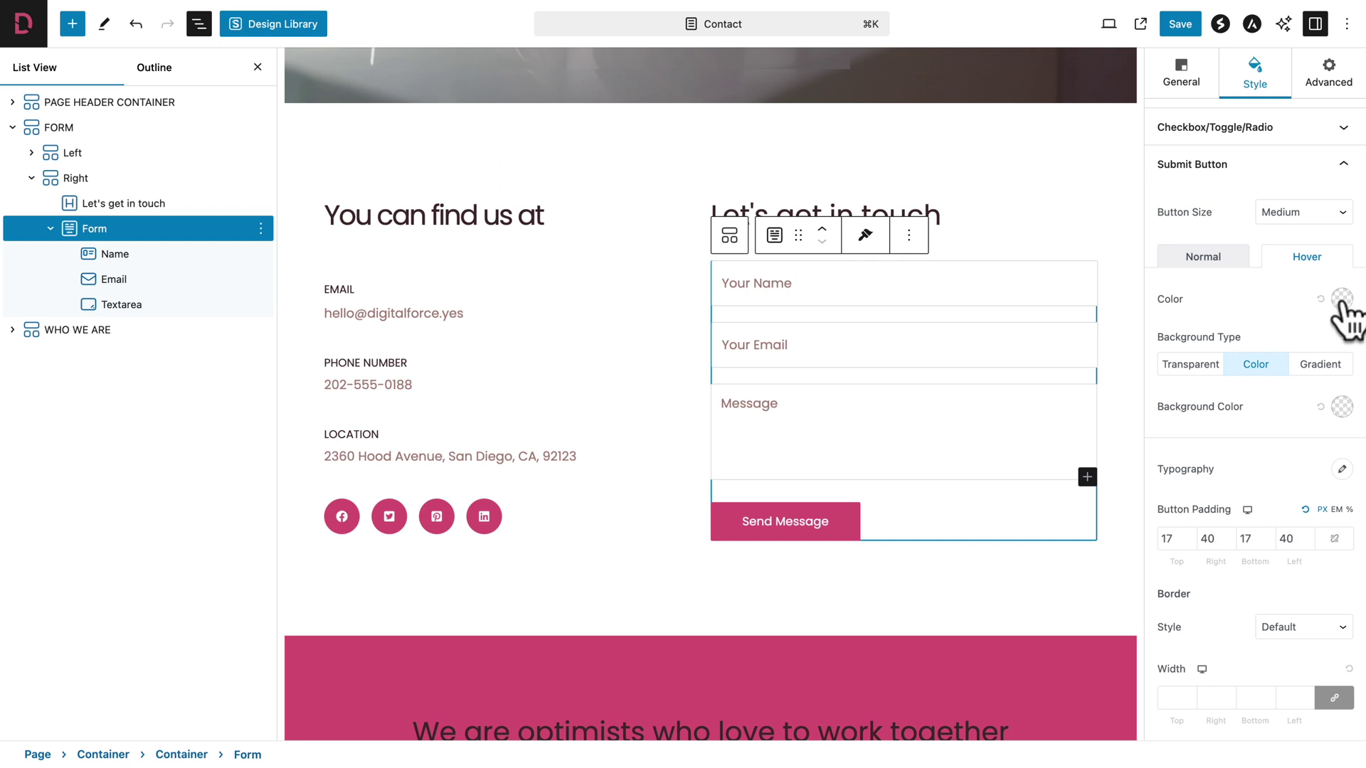
click(1341, 299)
click(1306, 669)
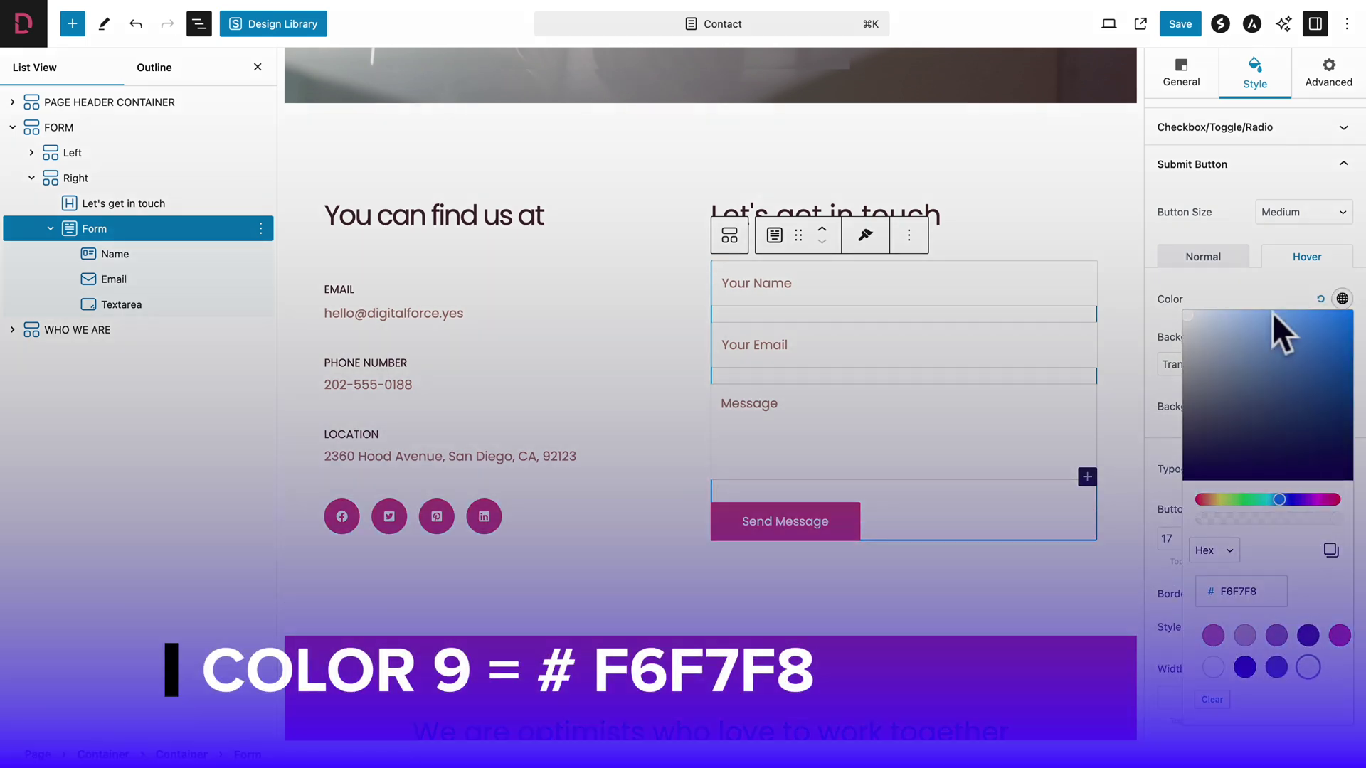
click(1265, 292)
click(1342, 407)
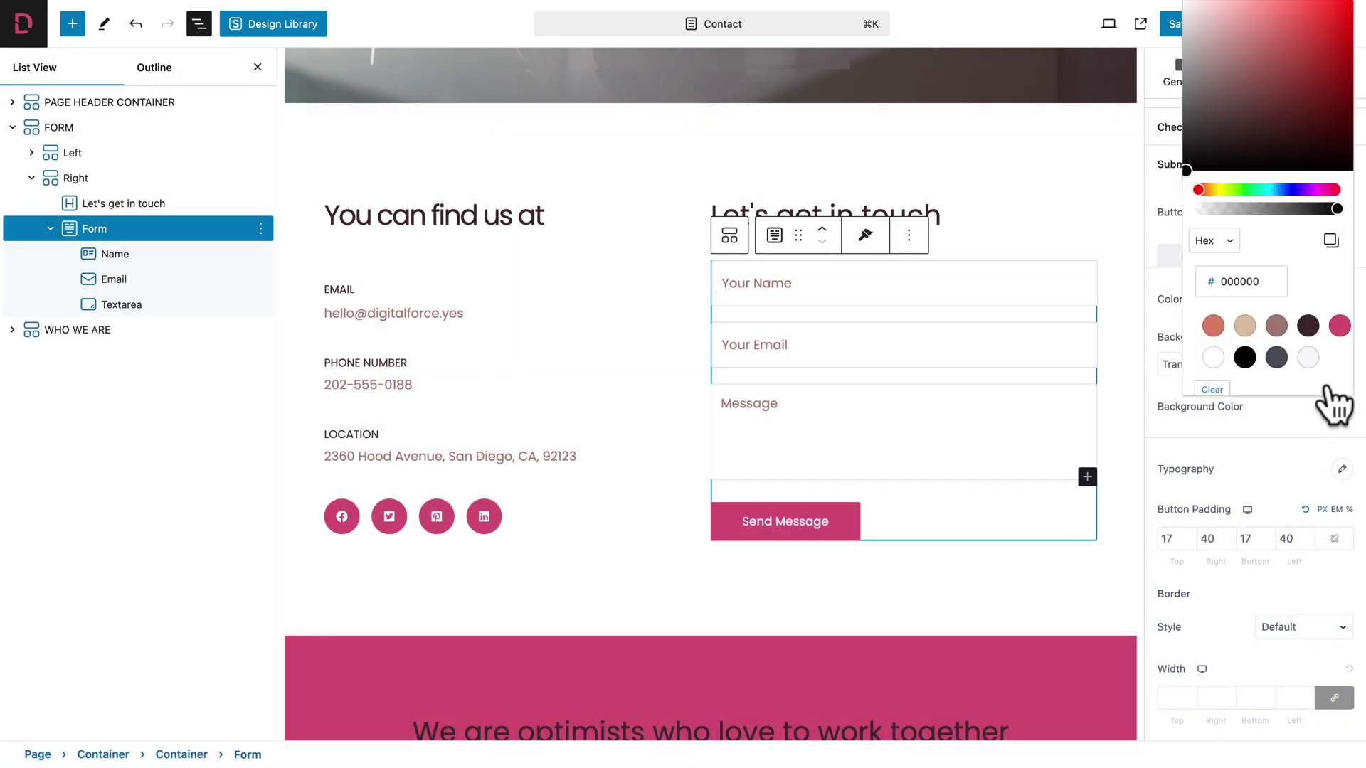
click(1307, 329)
click(1281, 421)
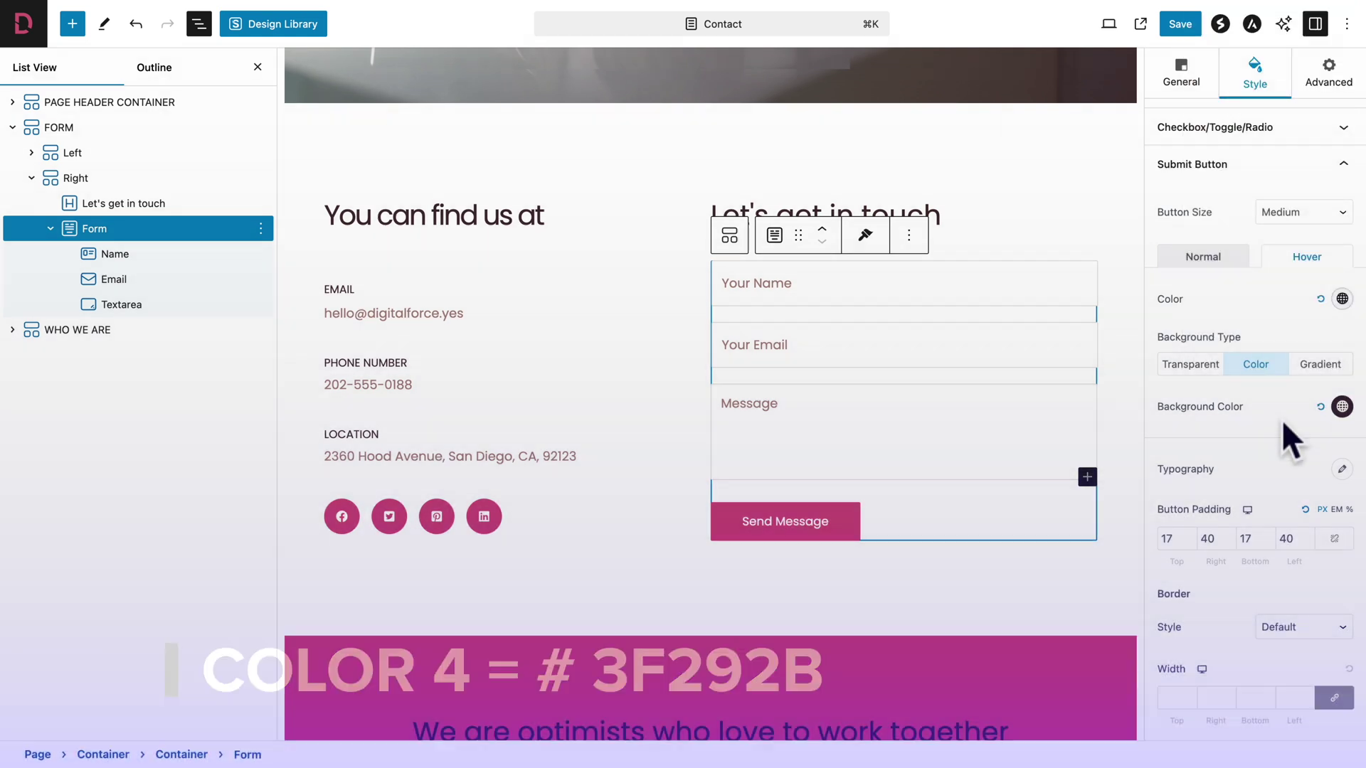
scroll(1281, 420, down, 3)
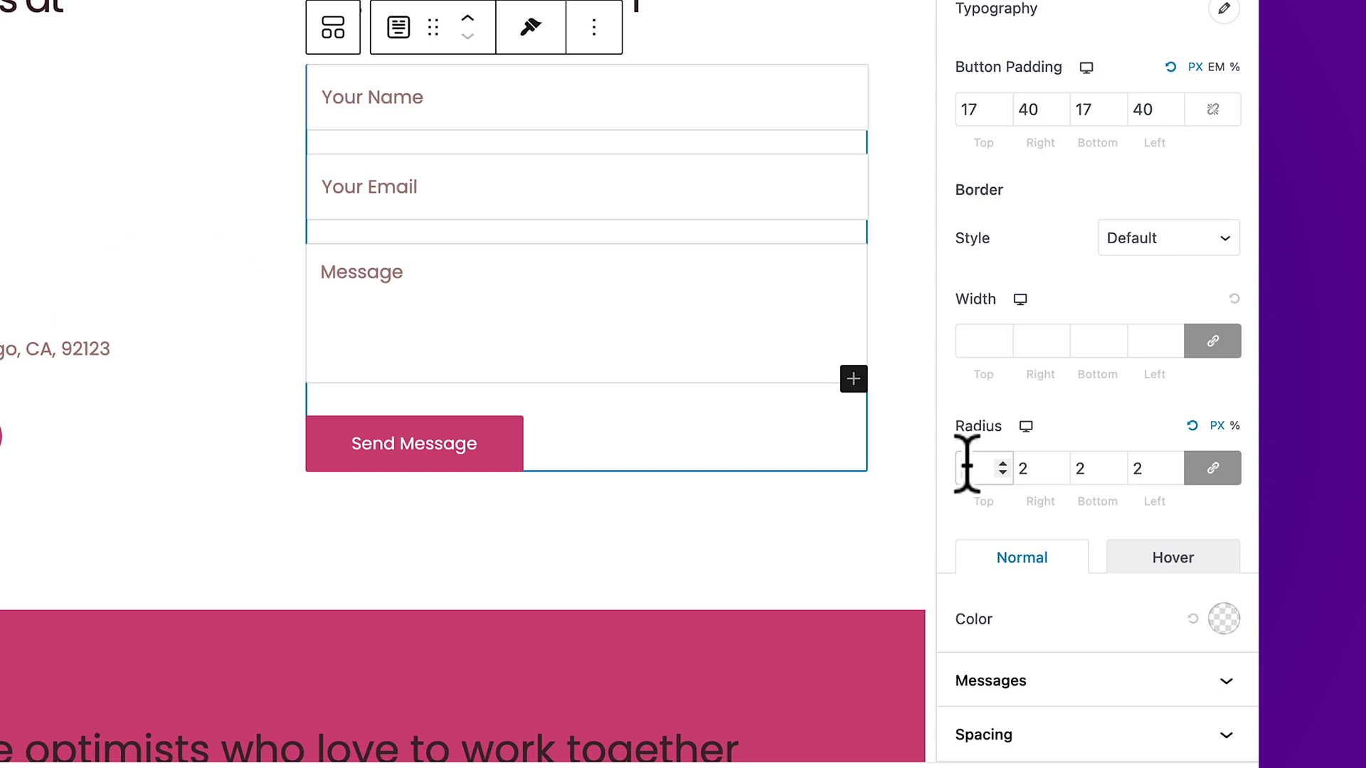
text(30)
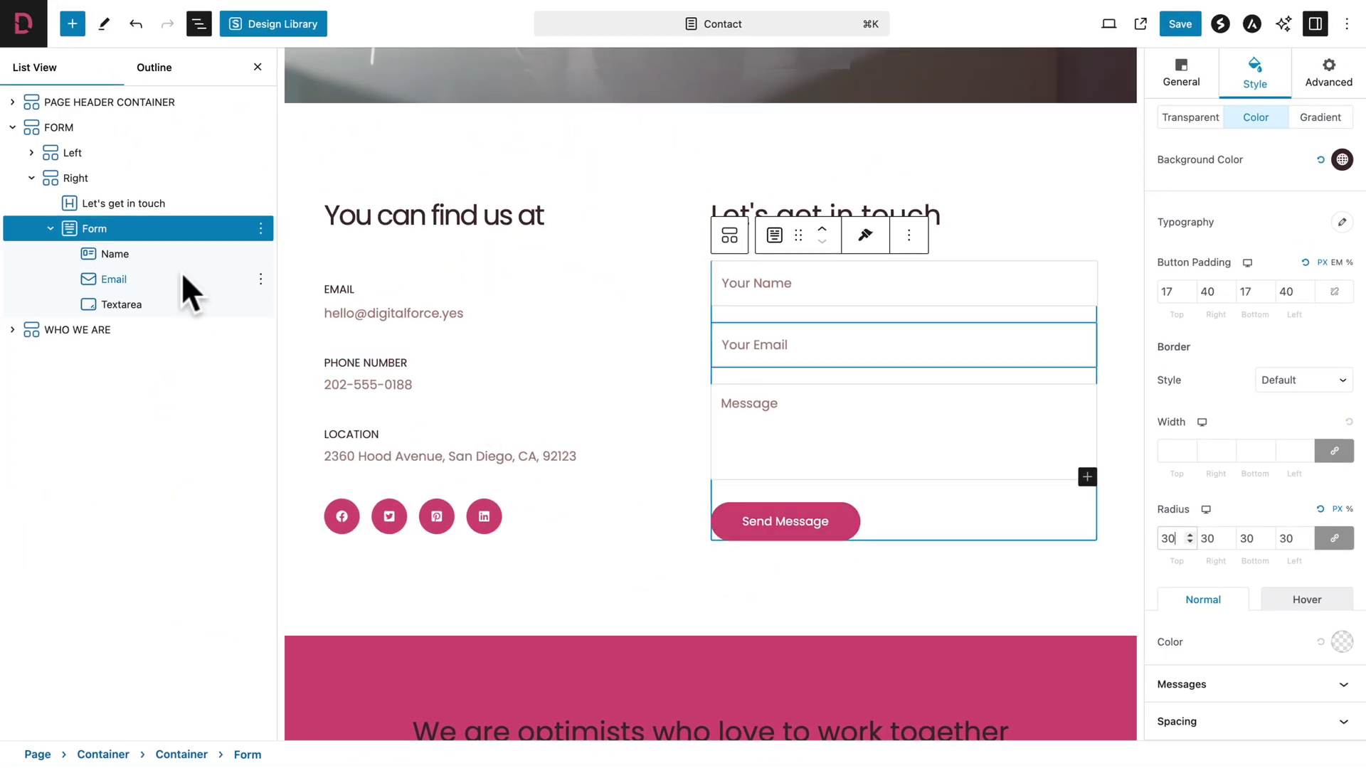
In the form's Actions settings, change the e-mail subject to 'Form from website'.
scroll(1228, 313, up, 5)
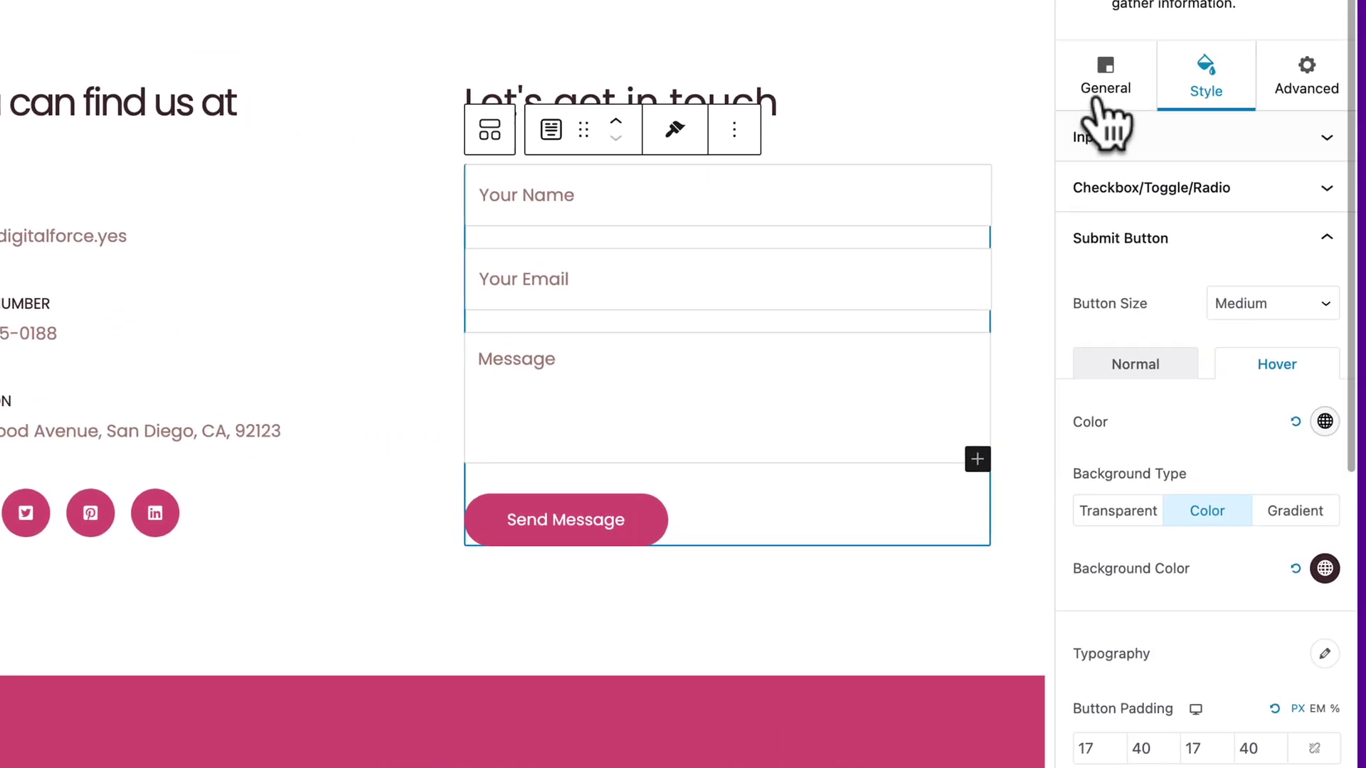
click(1105, 74)
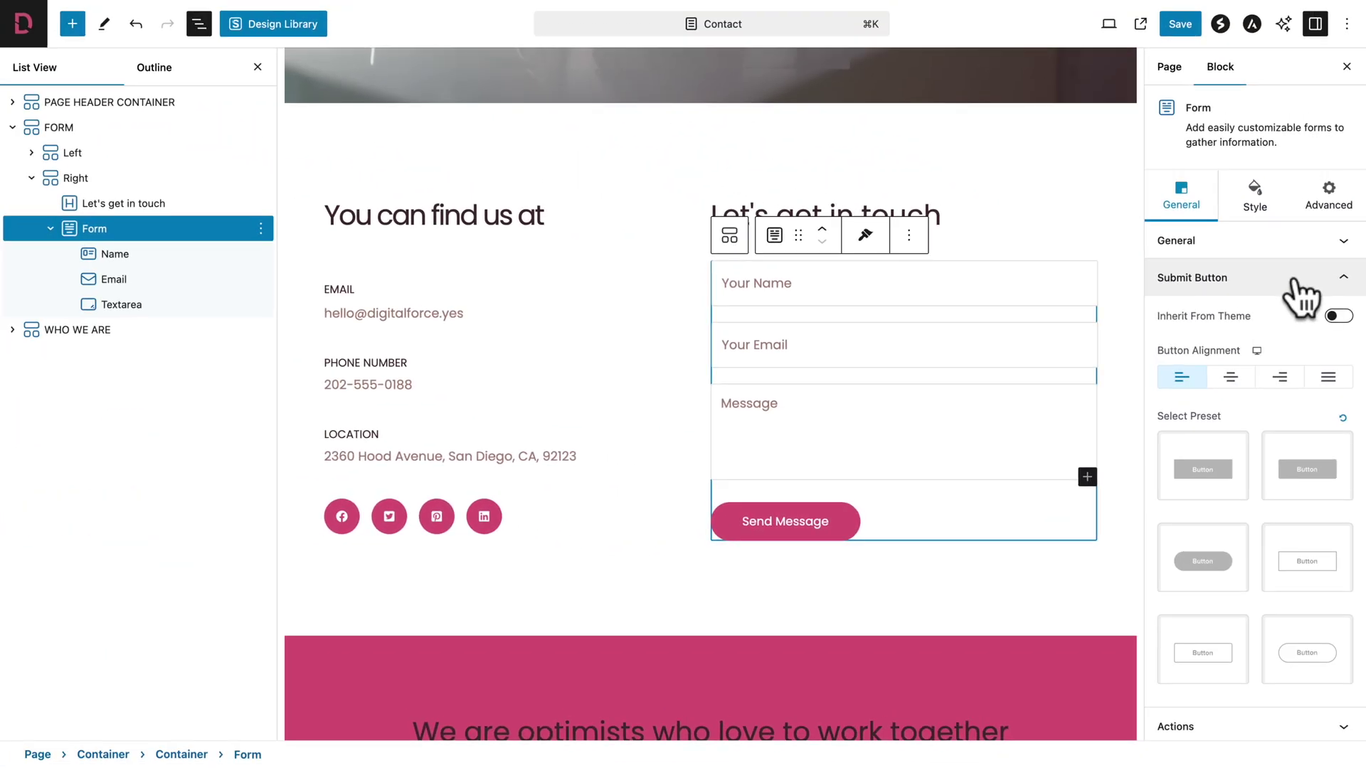
click(1302, 285)
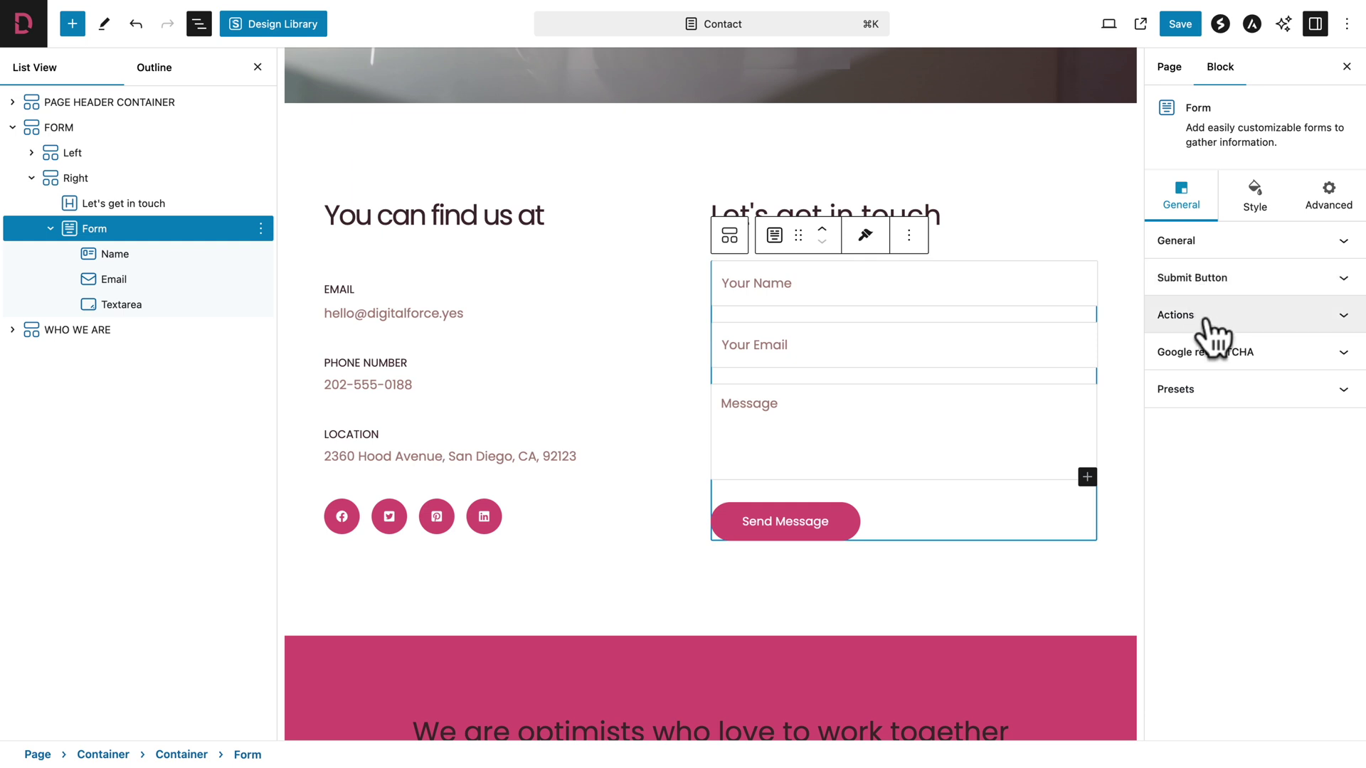
click(1205, 317)
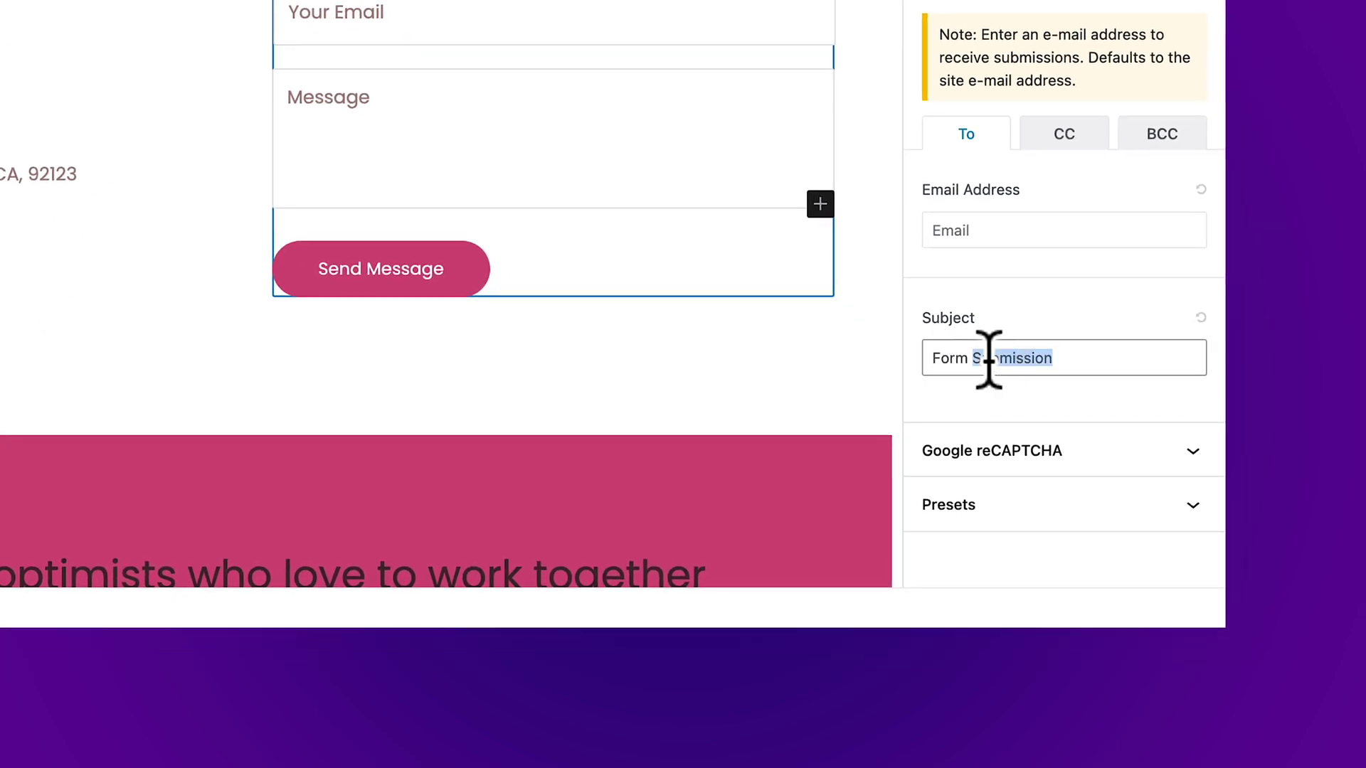
text(om website)
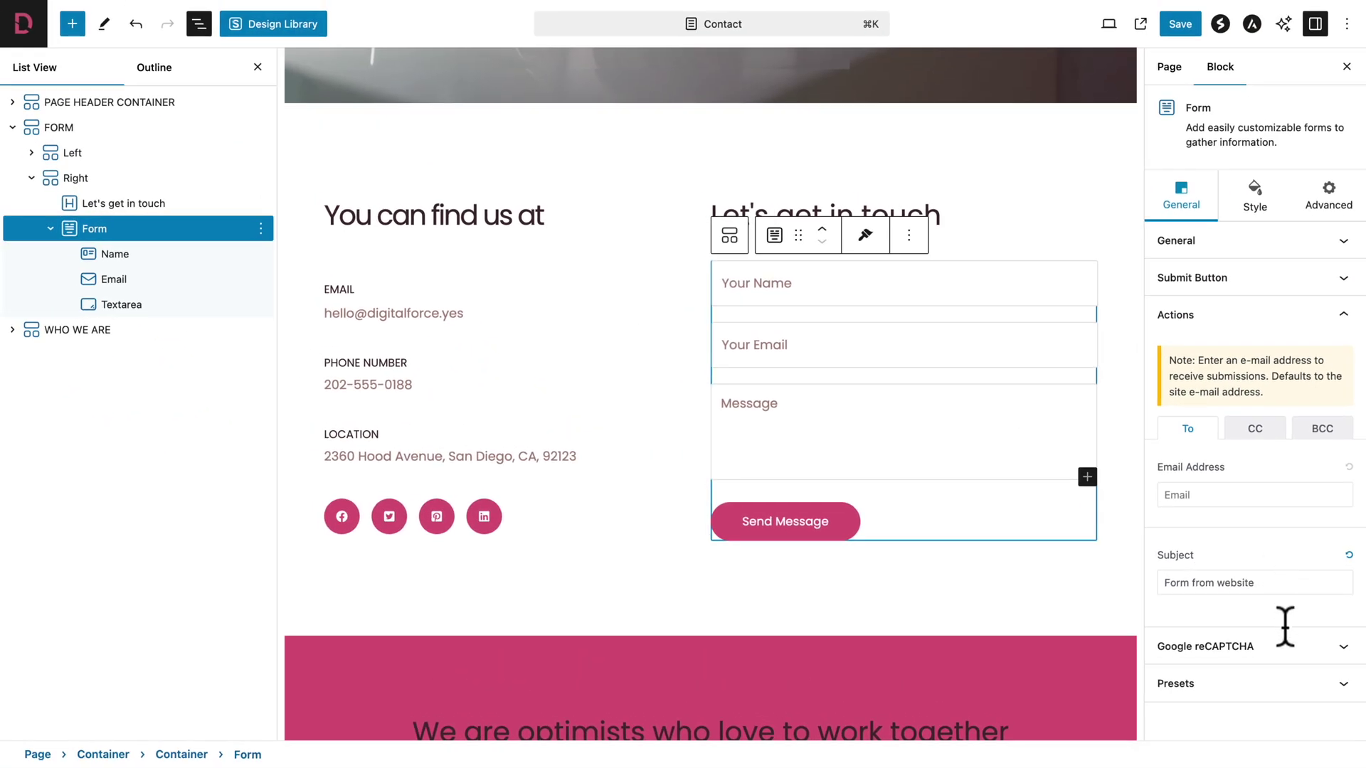
click(1286, 645)
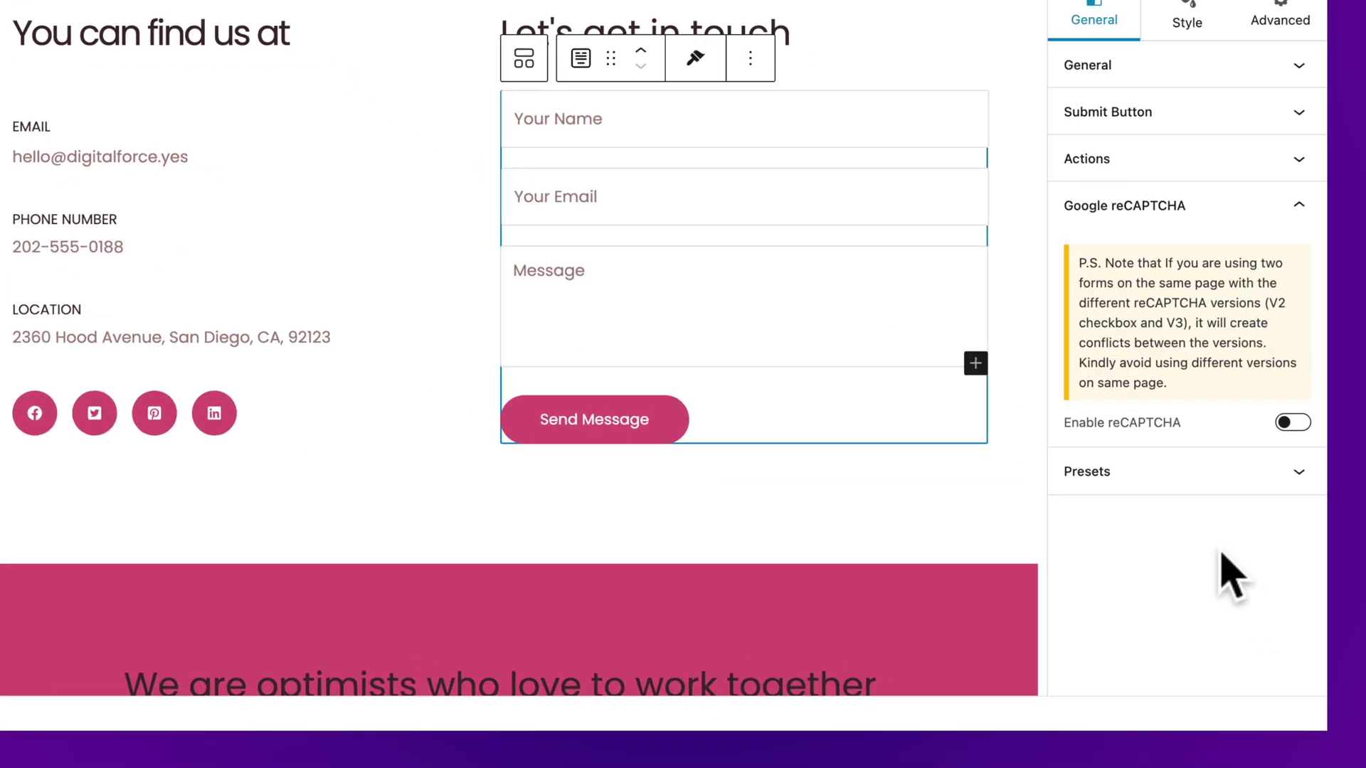
Enable reCAPTCHA on the form, select version V2, and open the key configuration page.
click(1291, 423)
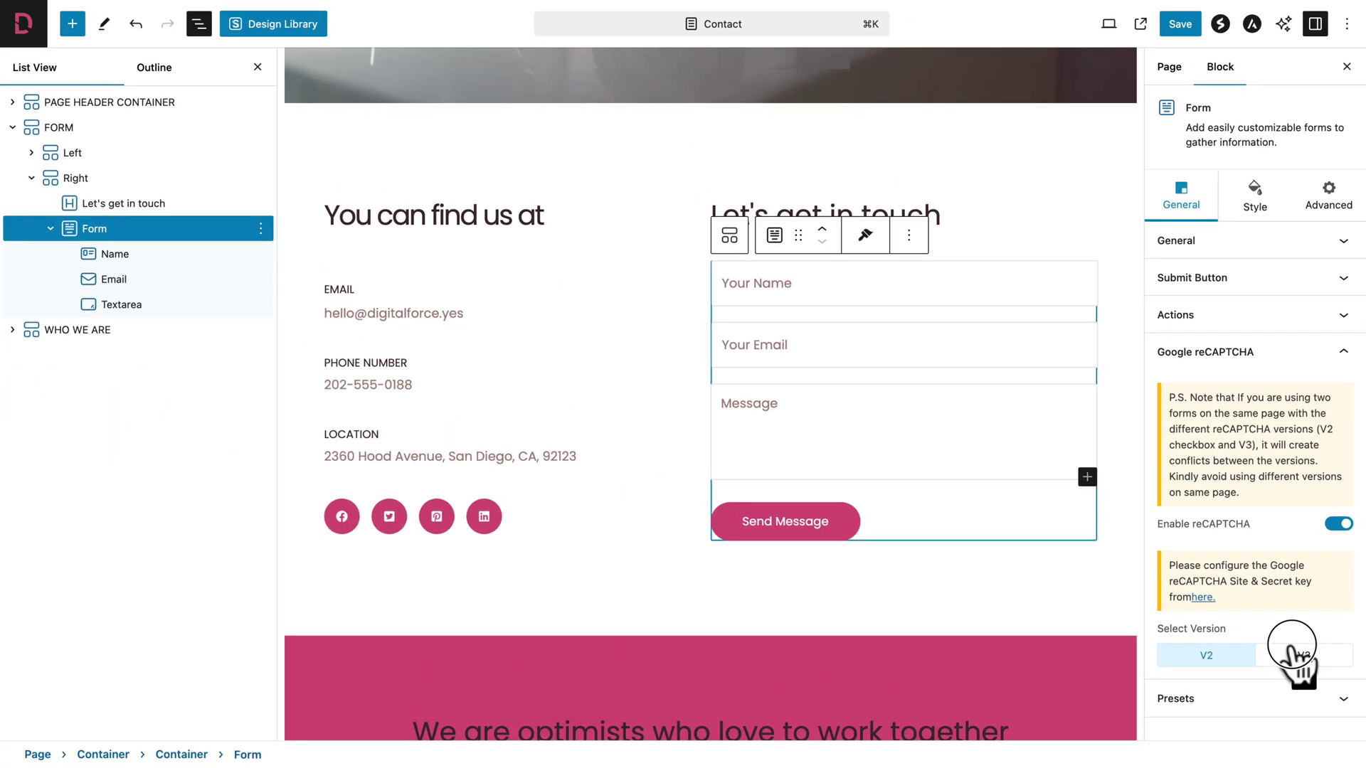
click(1295, 656)
click(1220, 653)
click(1204, 599)
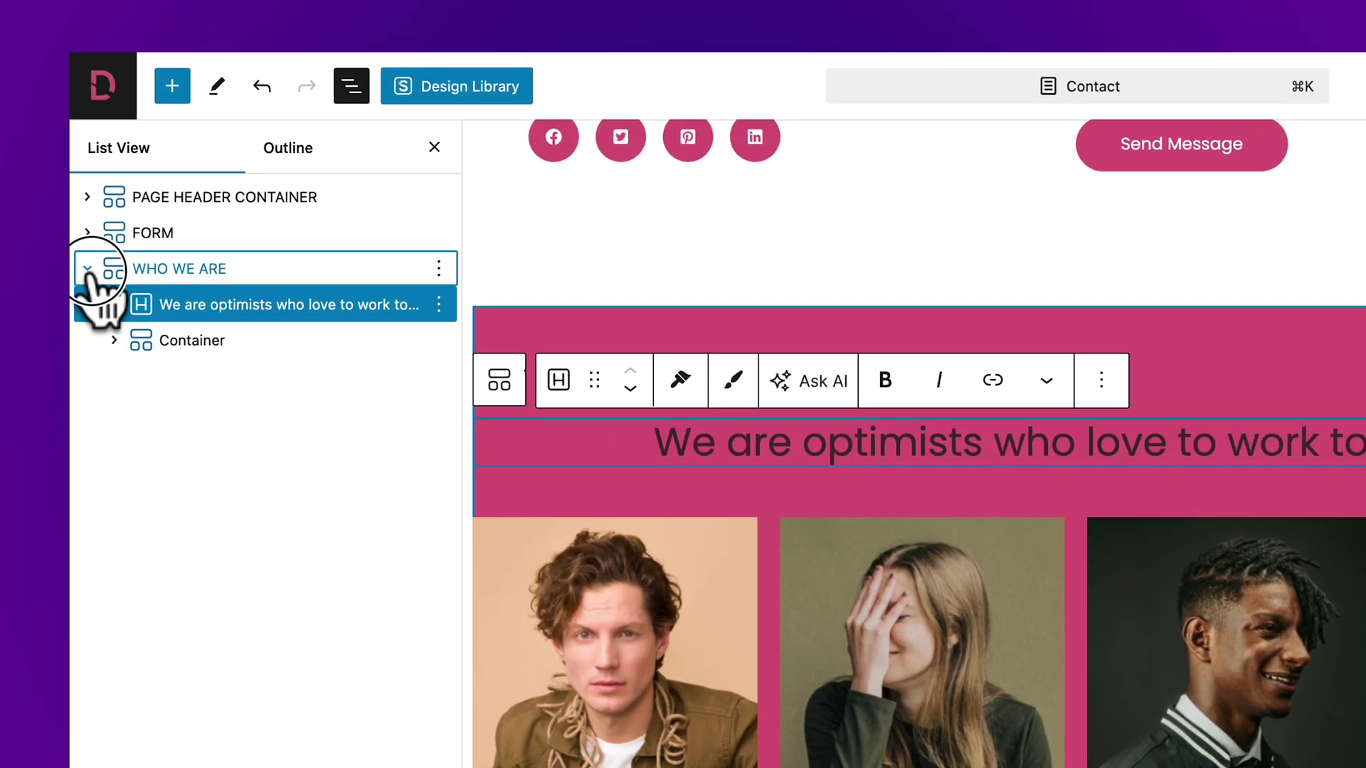
Give the WHO WE ARE section a dark 3F292B background colour.
click(47, 207)
click(123, 206)
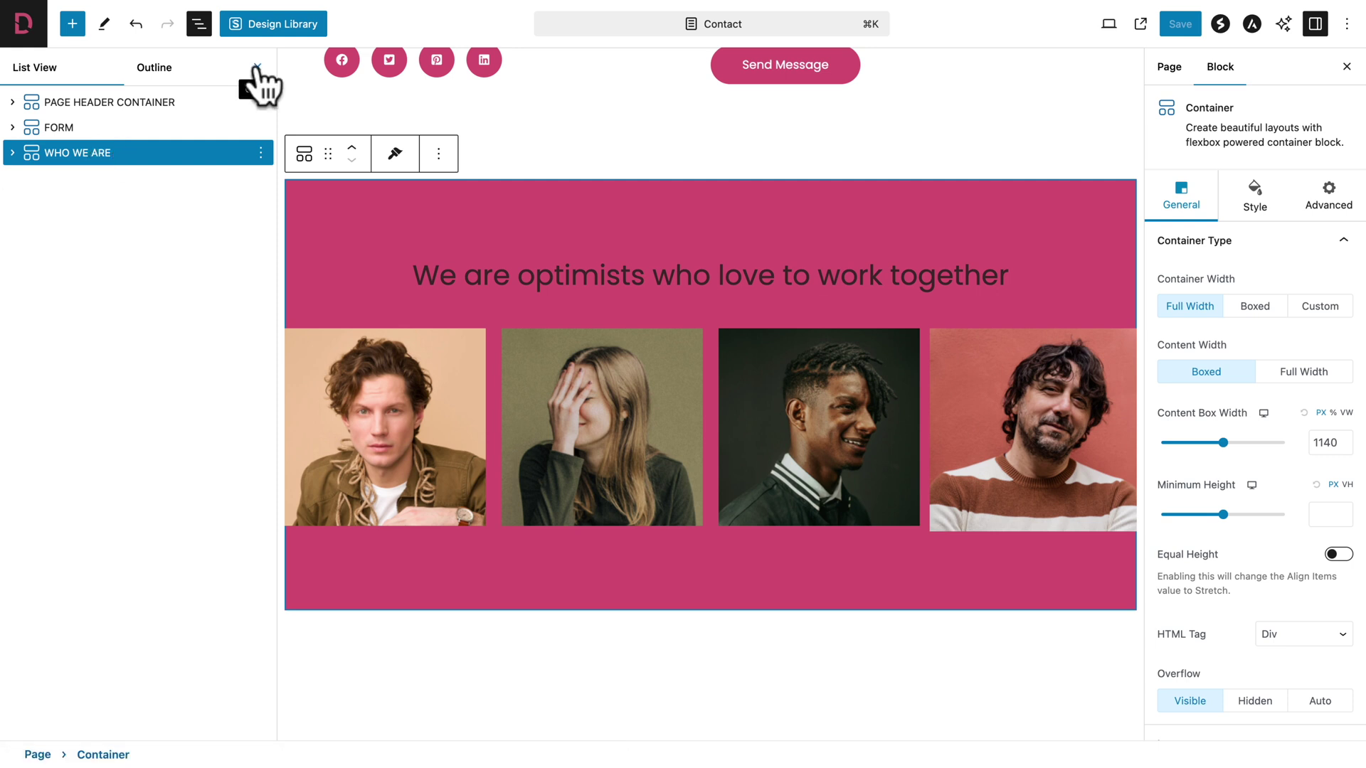
click(257, 67)
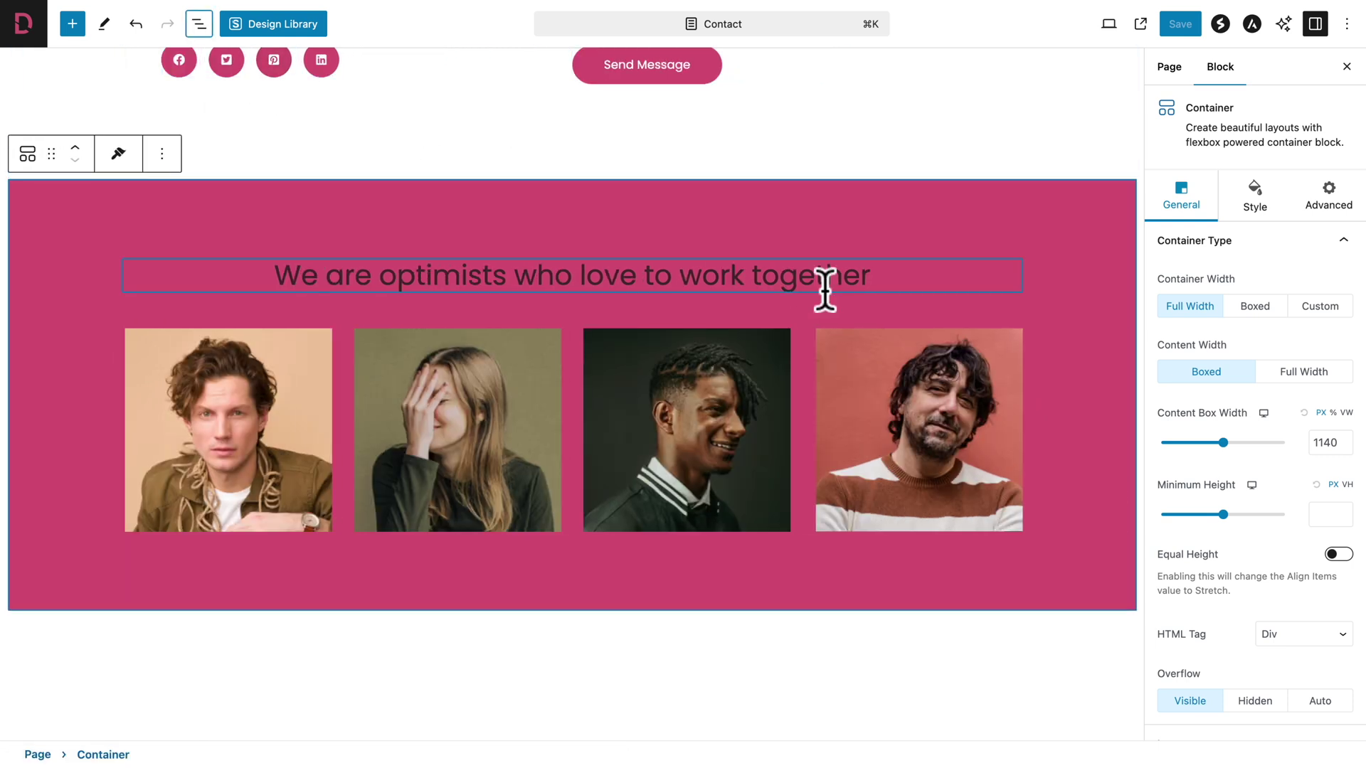
click(1257, 207)
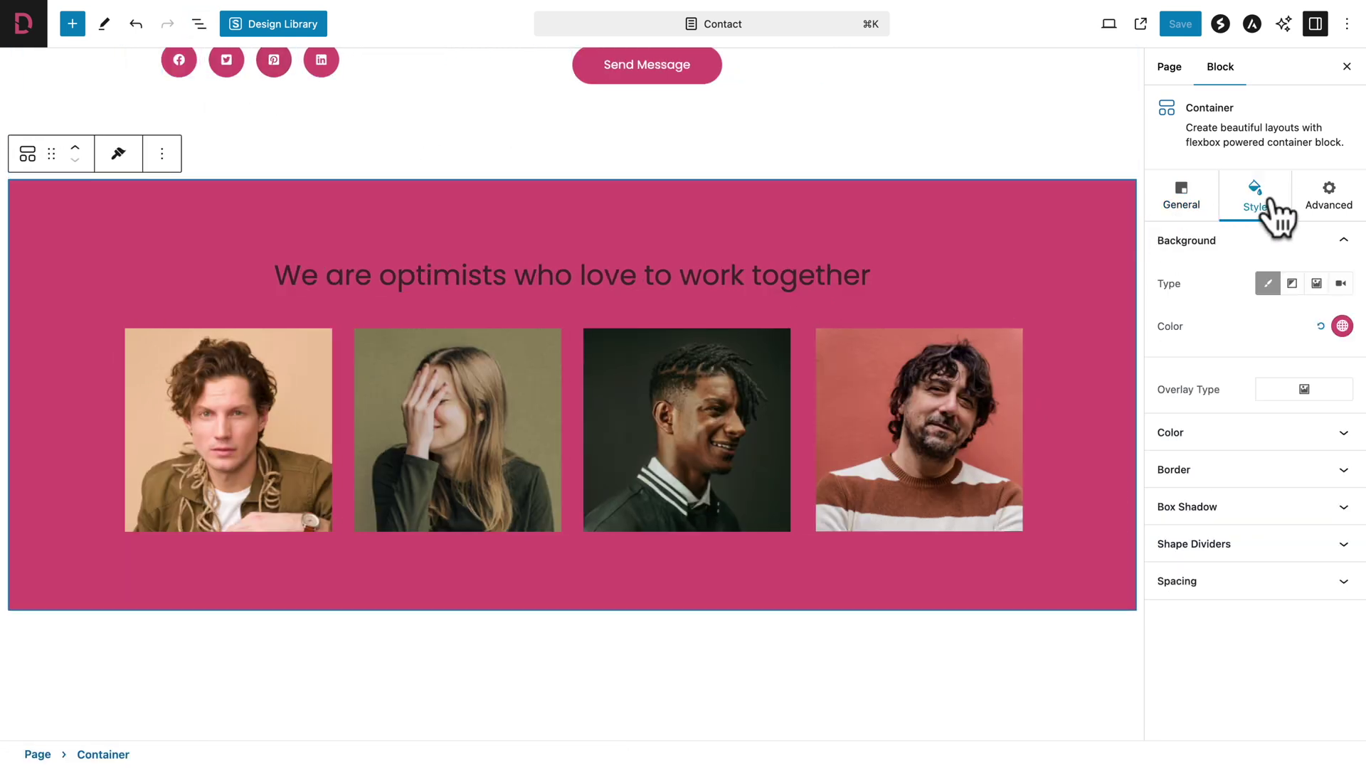
click(1340, 327)
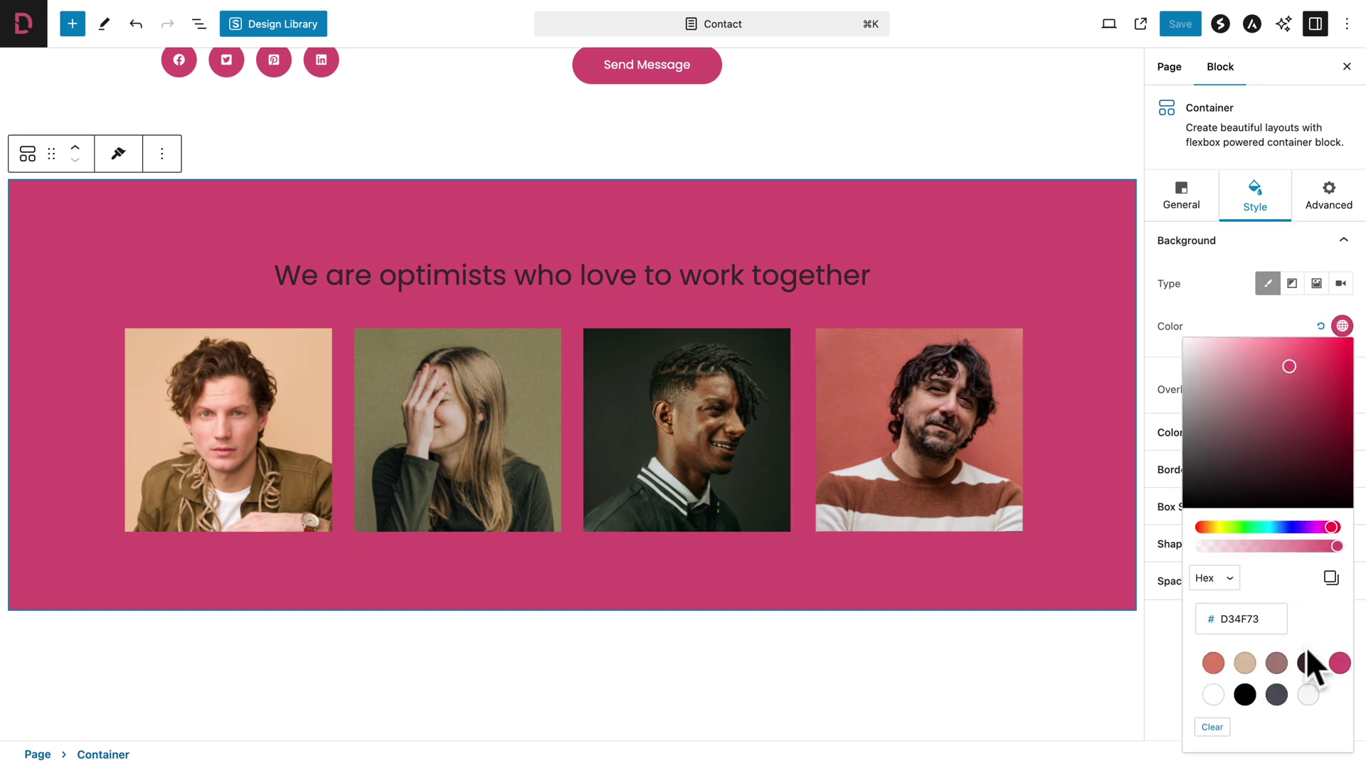
click(1307, 663)
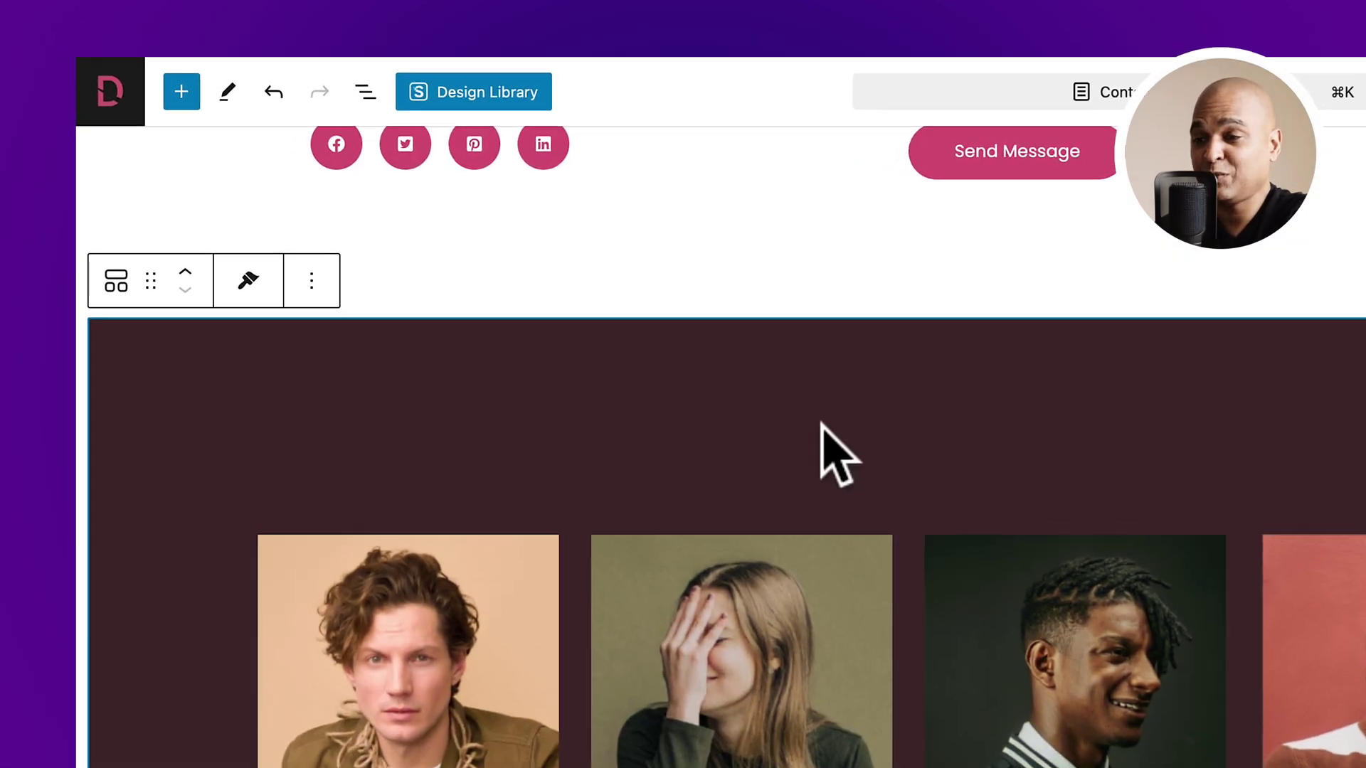
Make the section heading's text colour white.
click(815, 453)
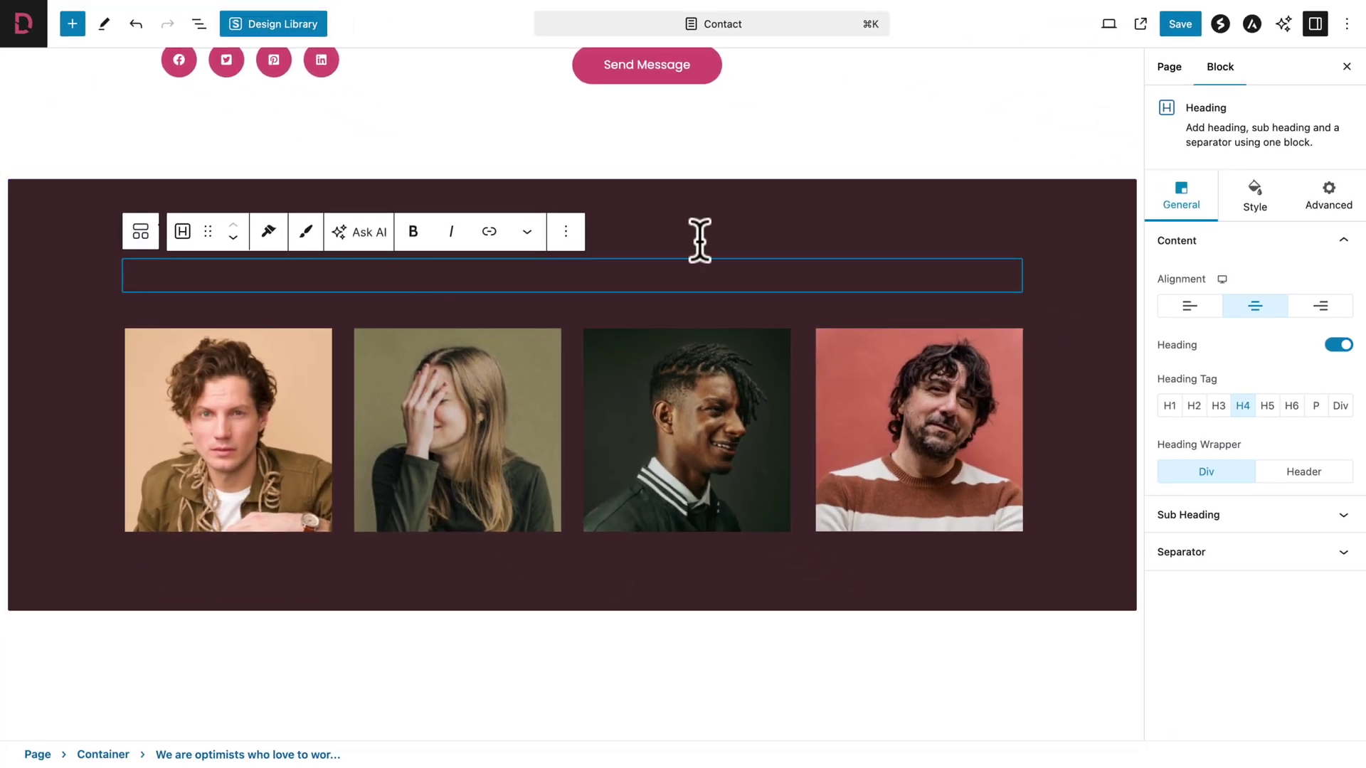
click(1255, 199)
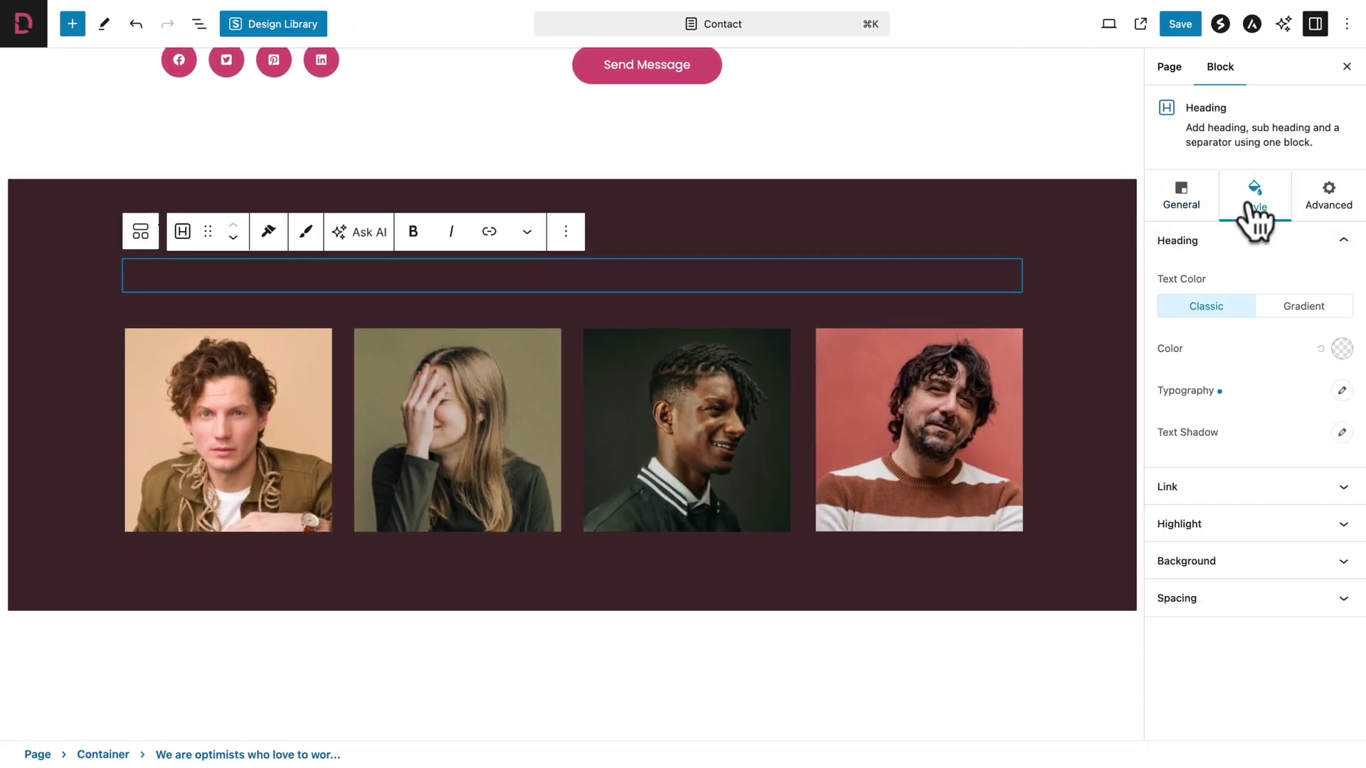
click(1342, 350)
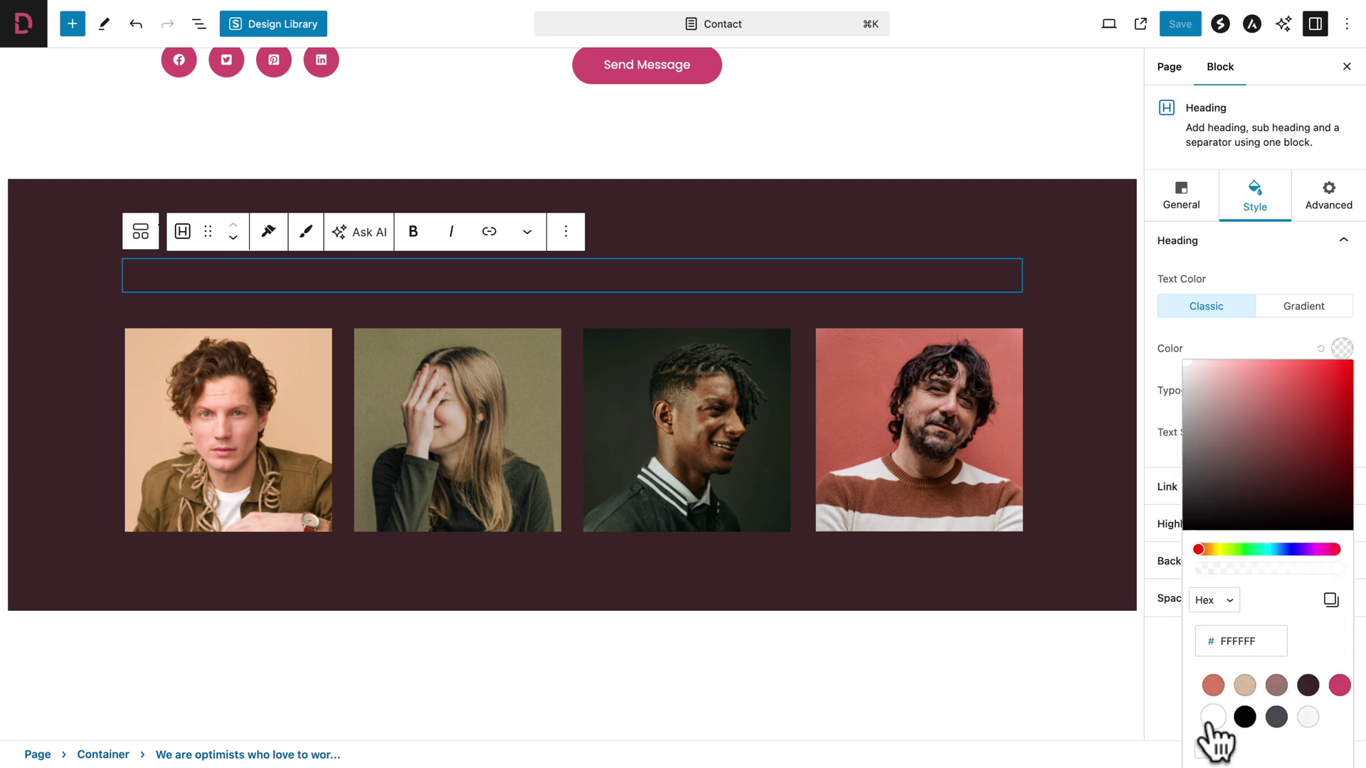
click(1211, 718)
click(1003, 672)
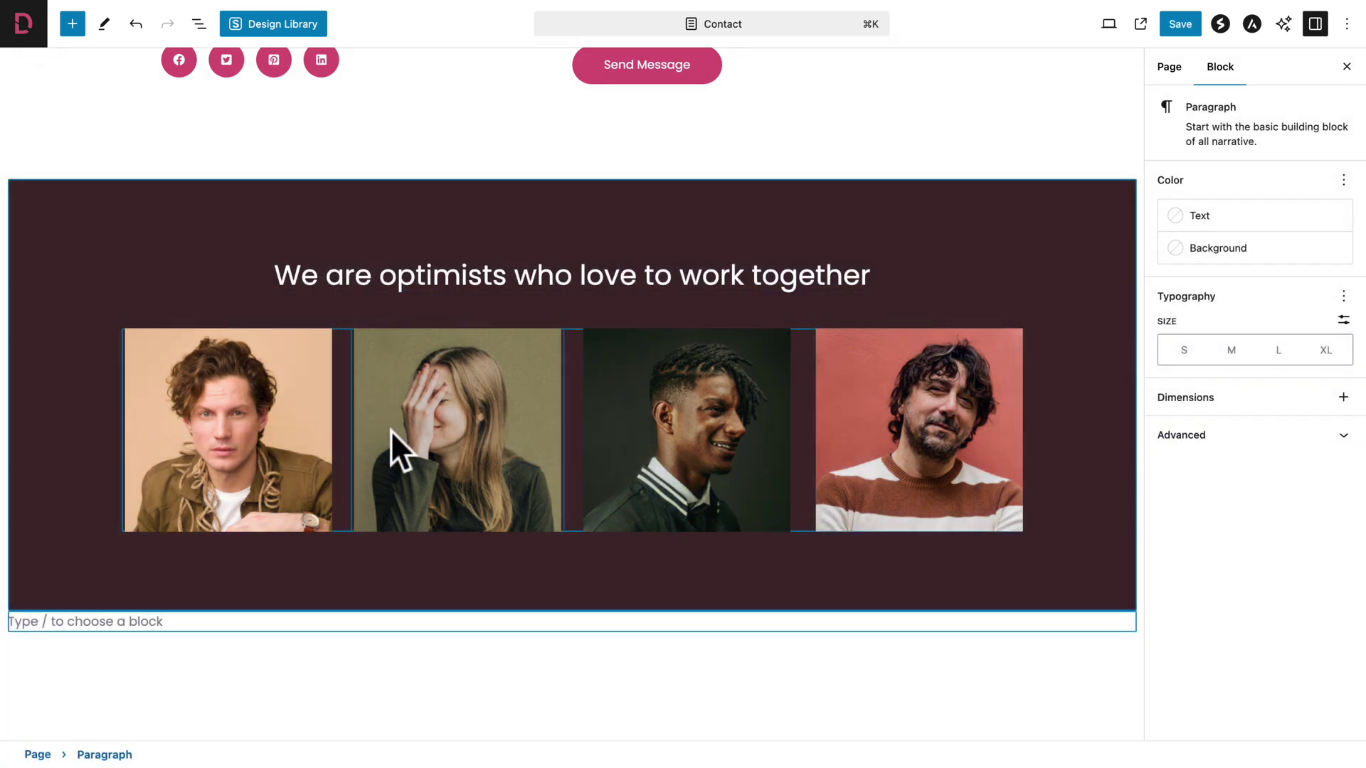
Set the first team photo's corner radius to 5.
click(193, 414)
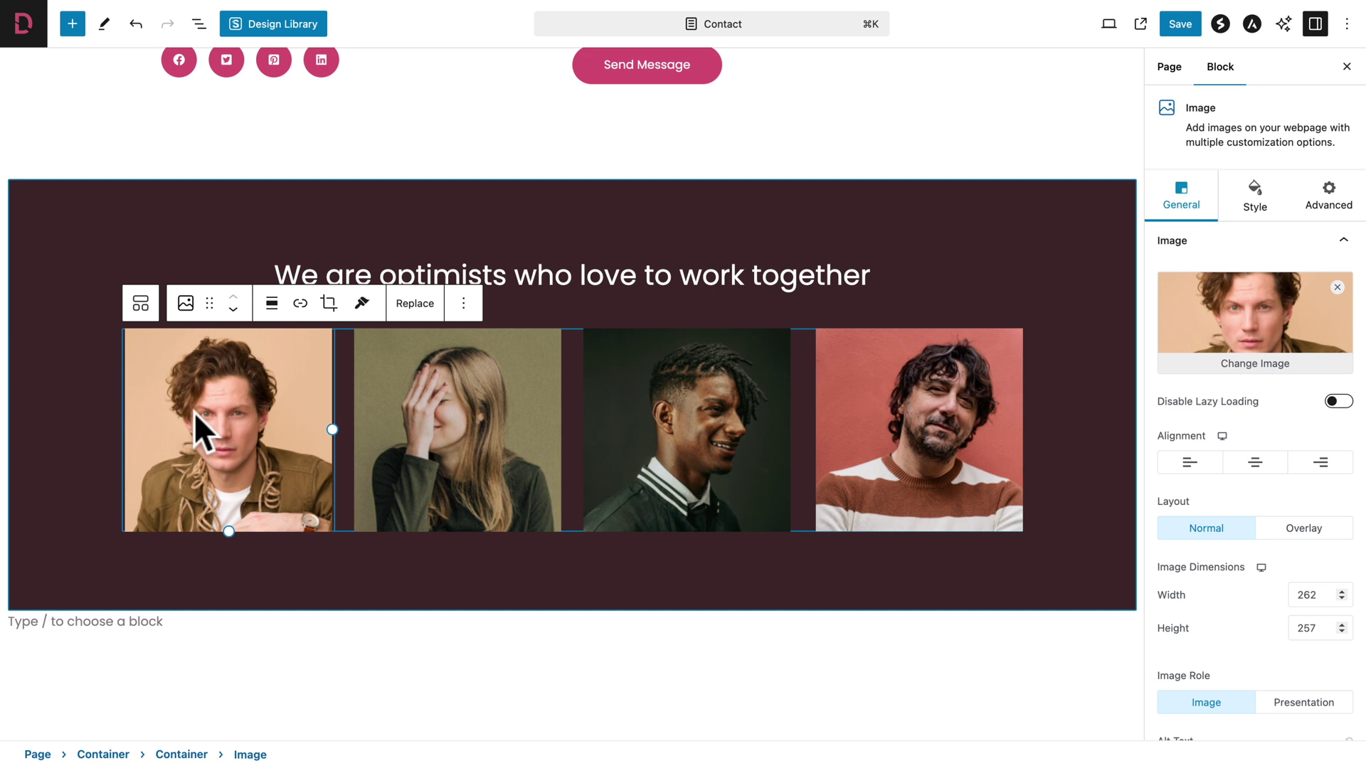
click(1263, 205)
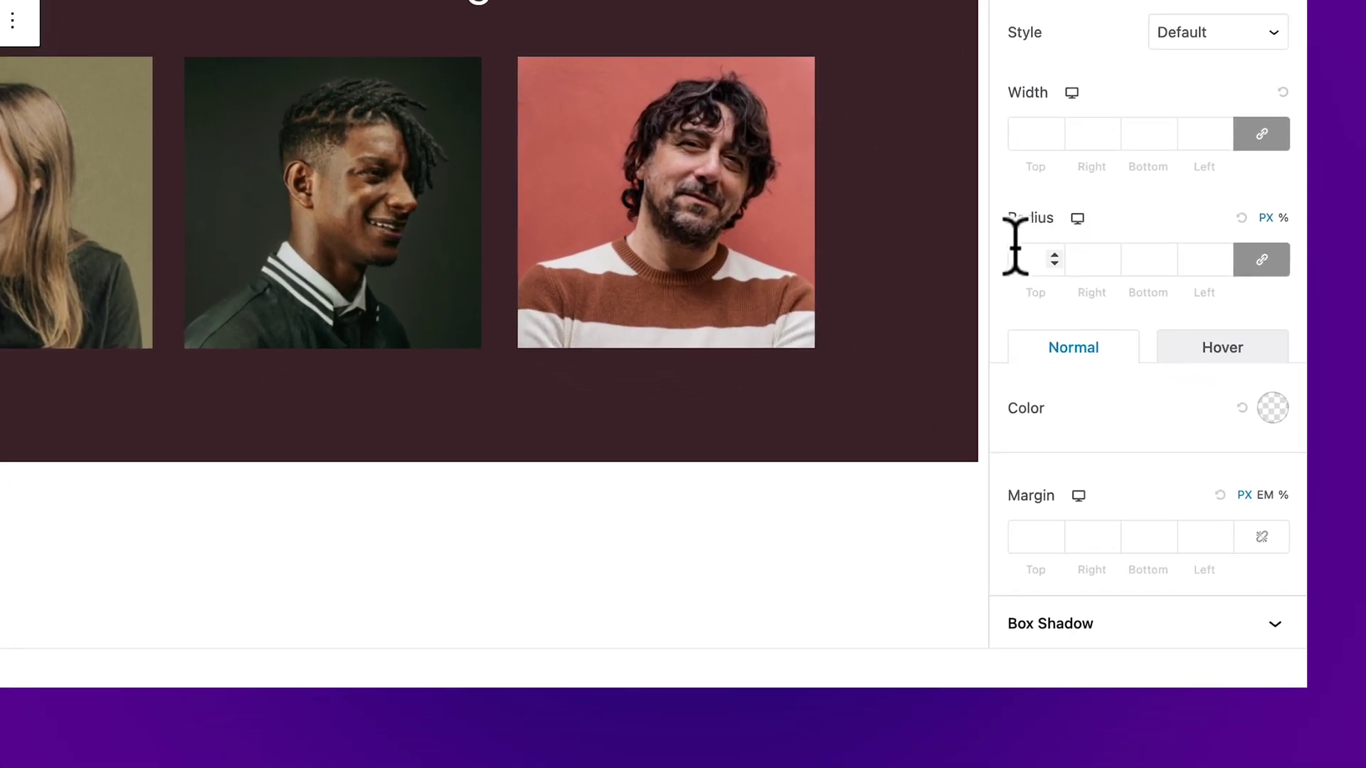
click(1165, 467)
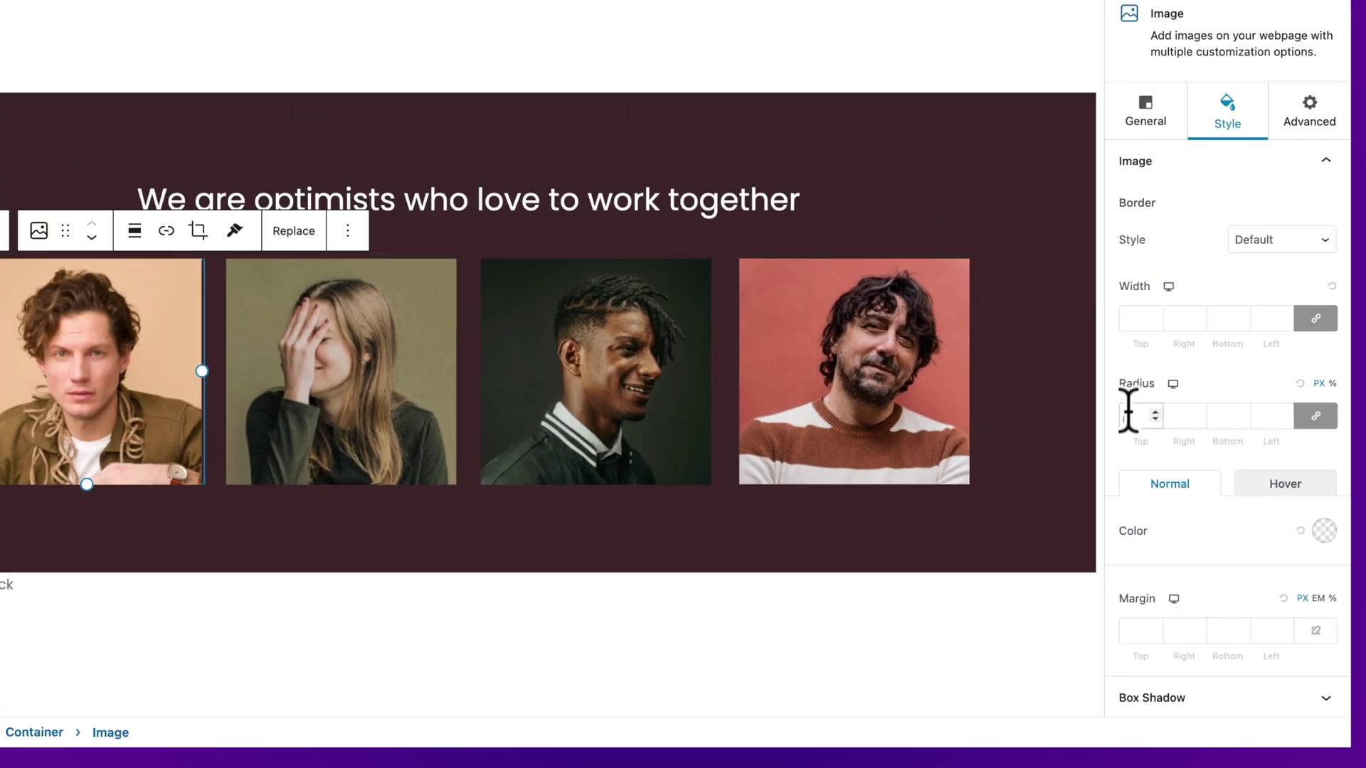
text(5)
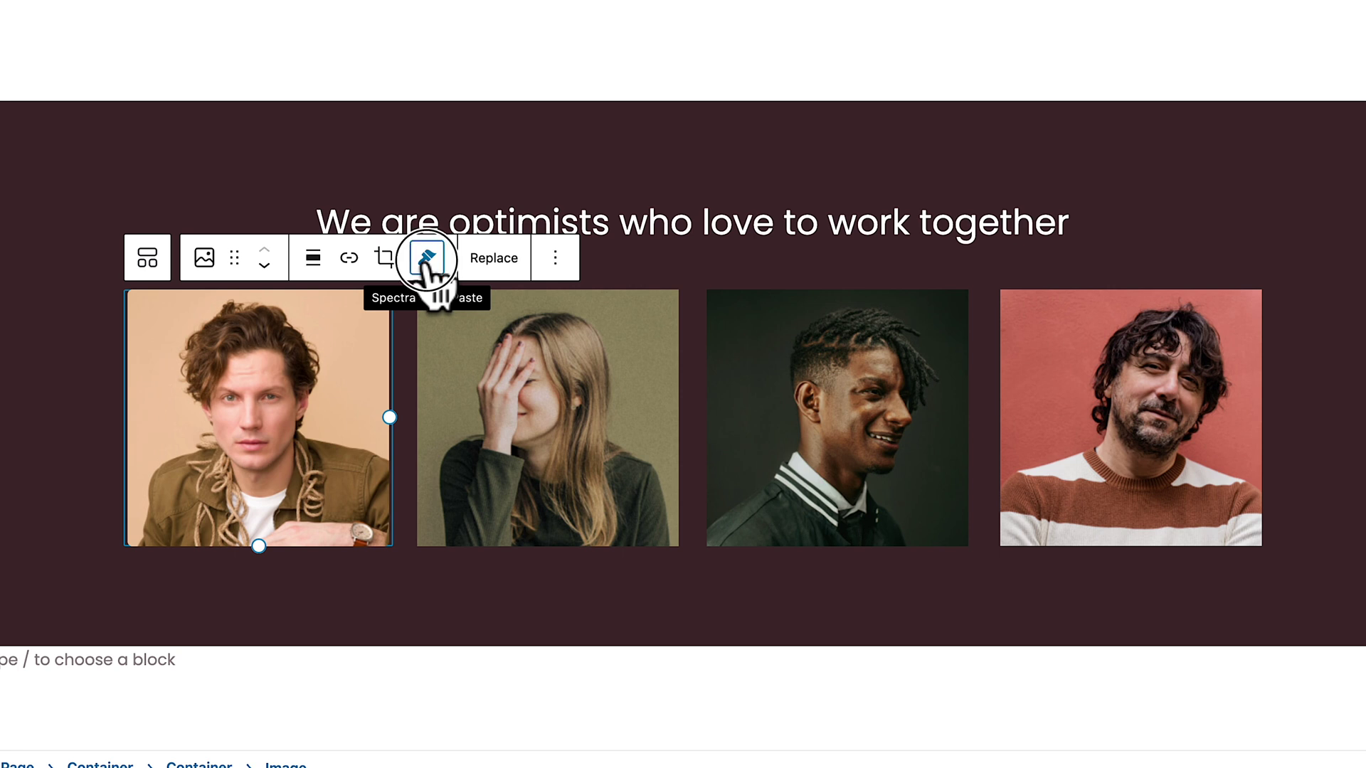
Copy the first photo's style and paste it onto the second, third and fourth photos.
click(426, 258)
click(377, 305)
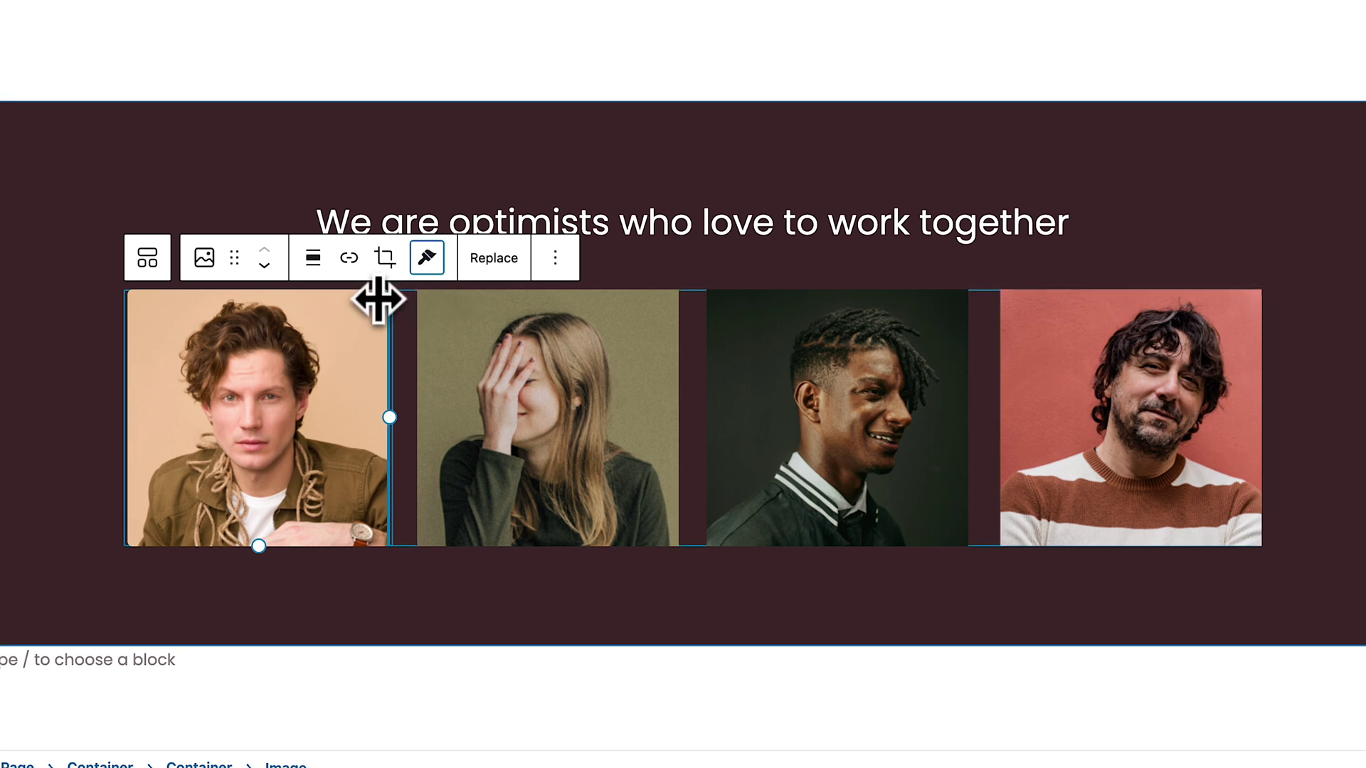
click(536, 367)
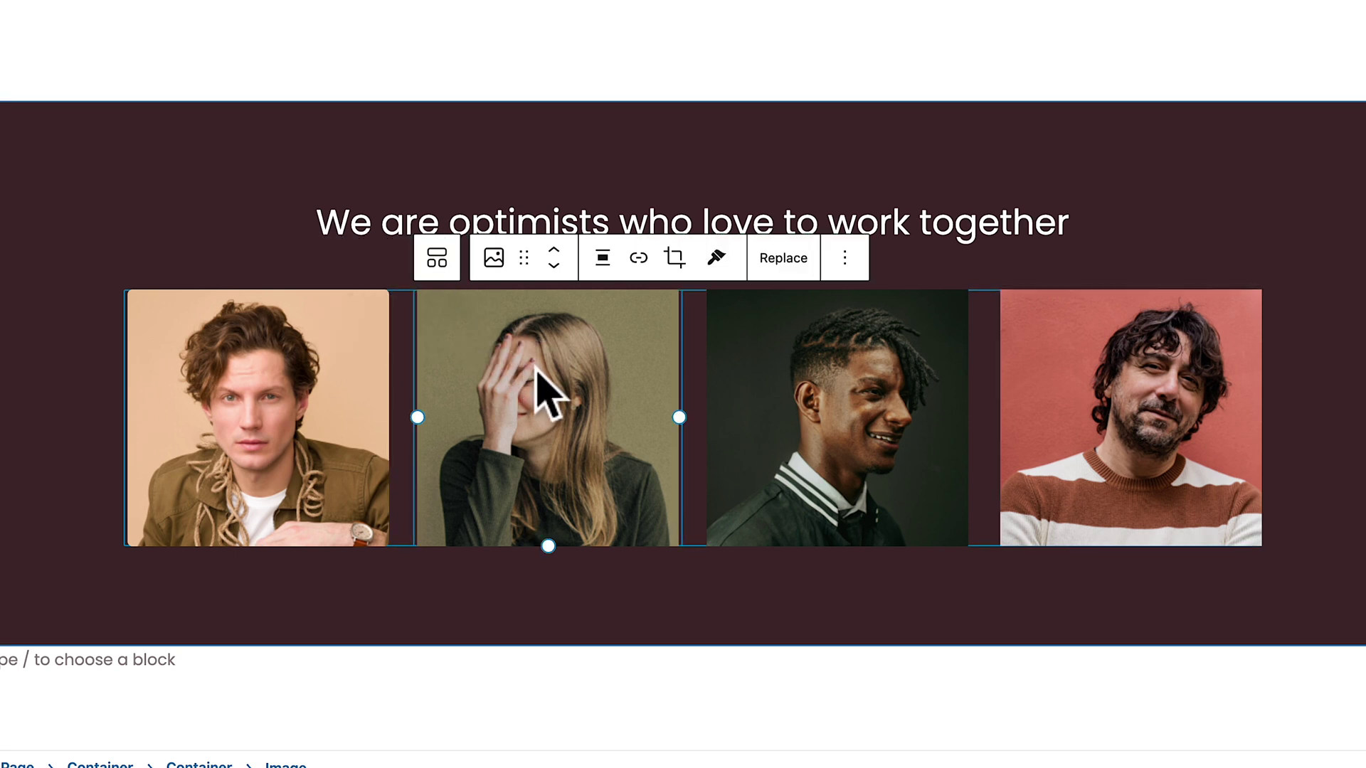
click(715, 259)
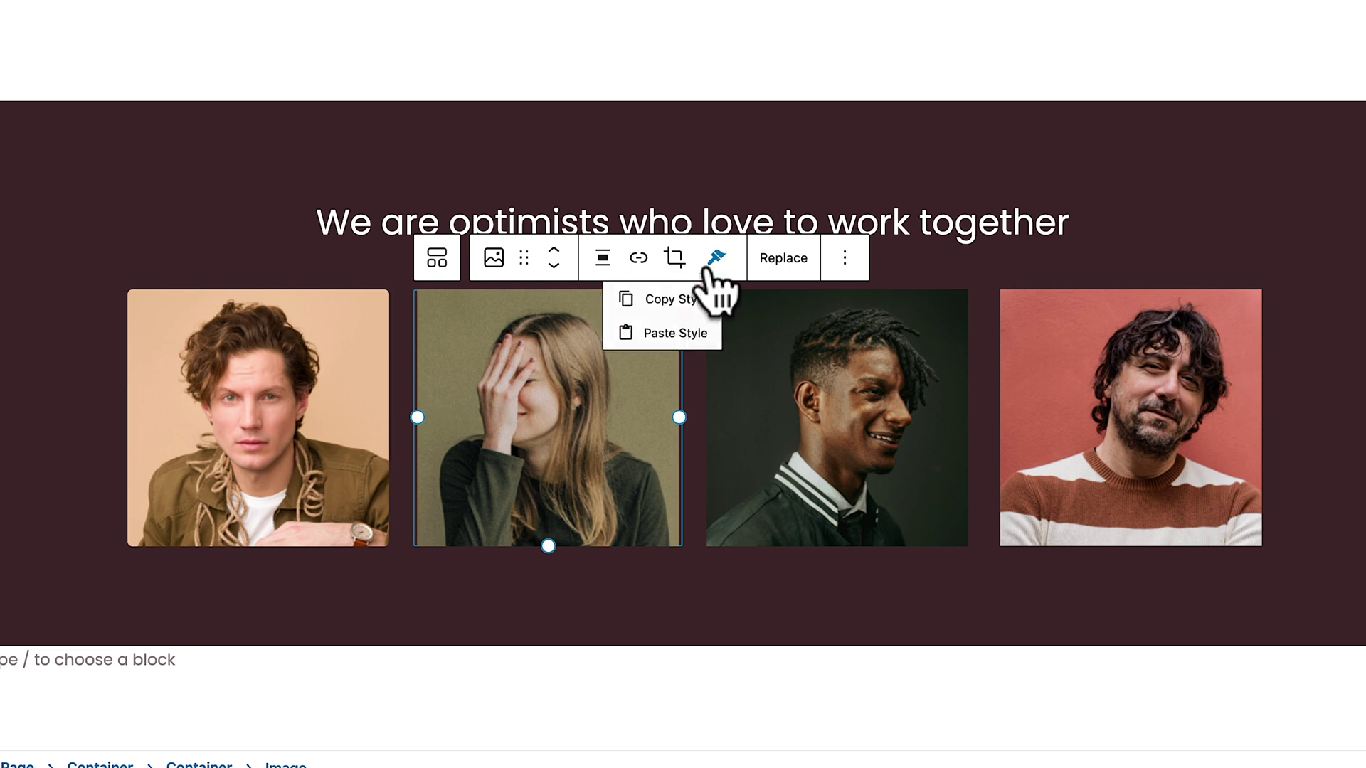
click(649, 339)
click(833, 386)
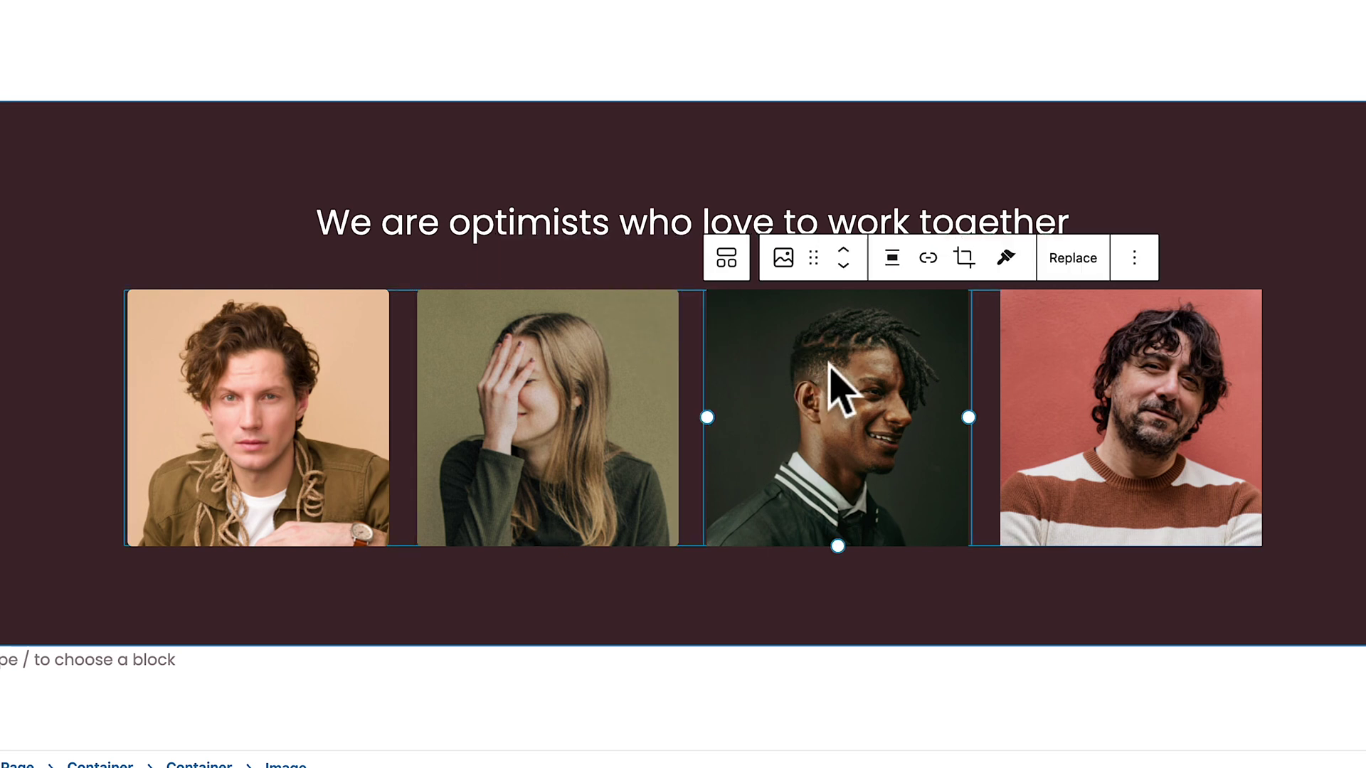
click(1006, 258)
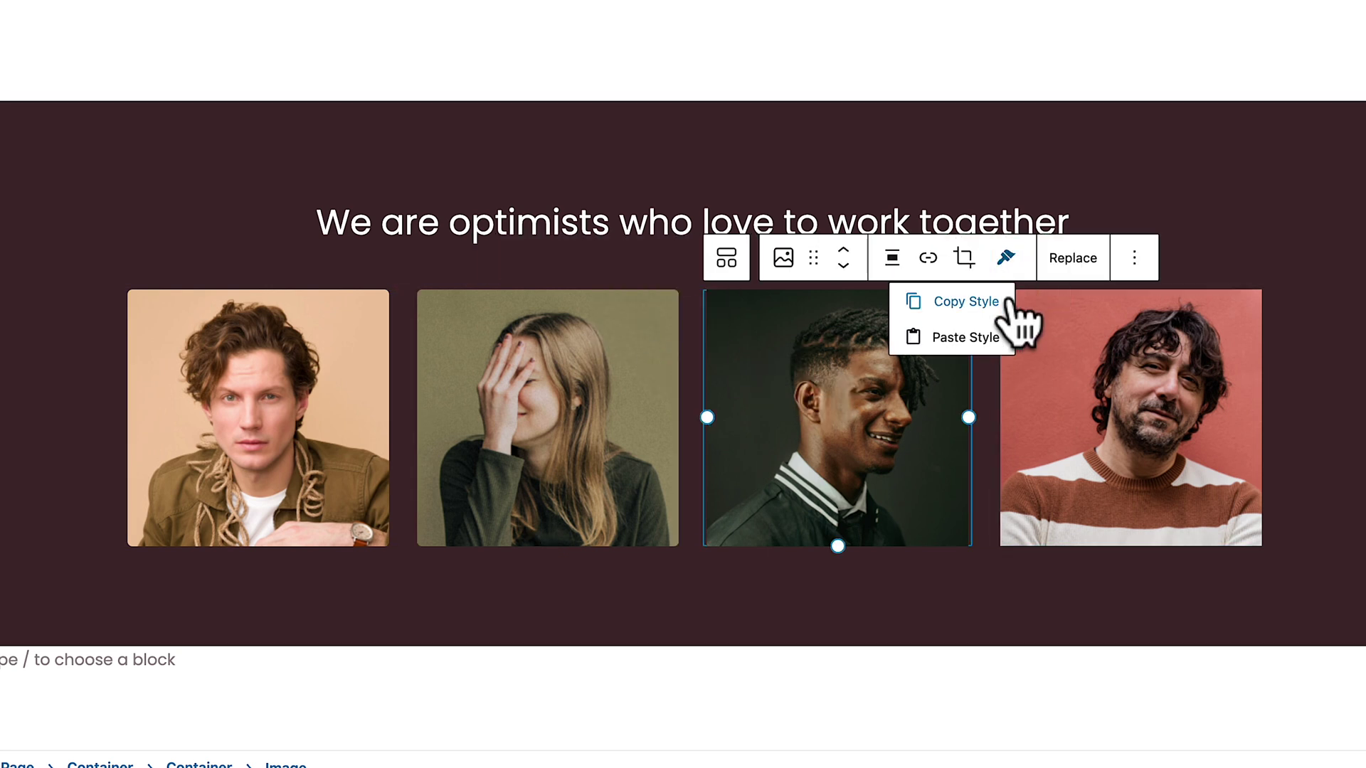
click(975, 340)
click(1088, 374)
click(1261, 257)
click(1239, 337)
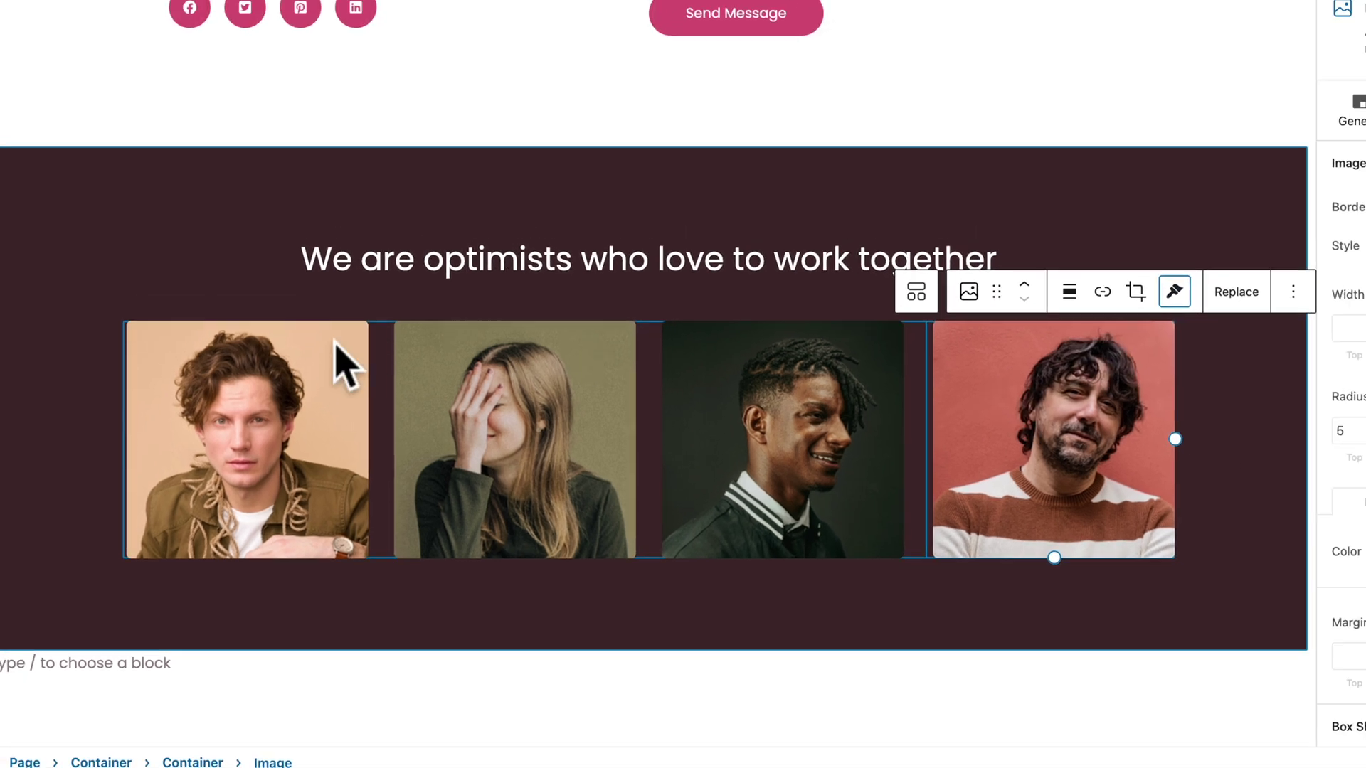
click(249, 422)
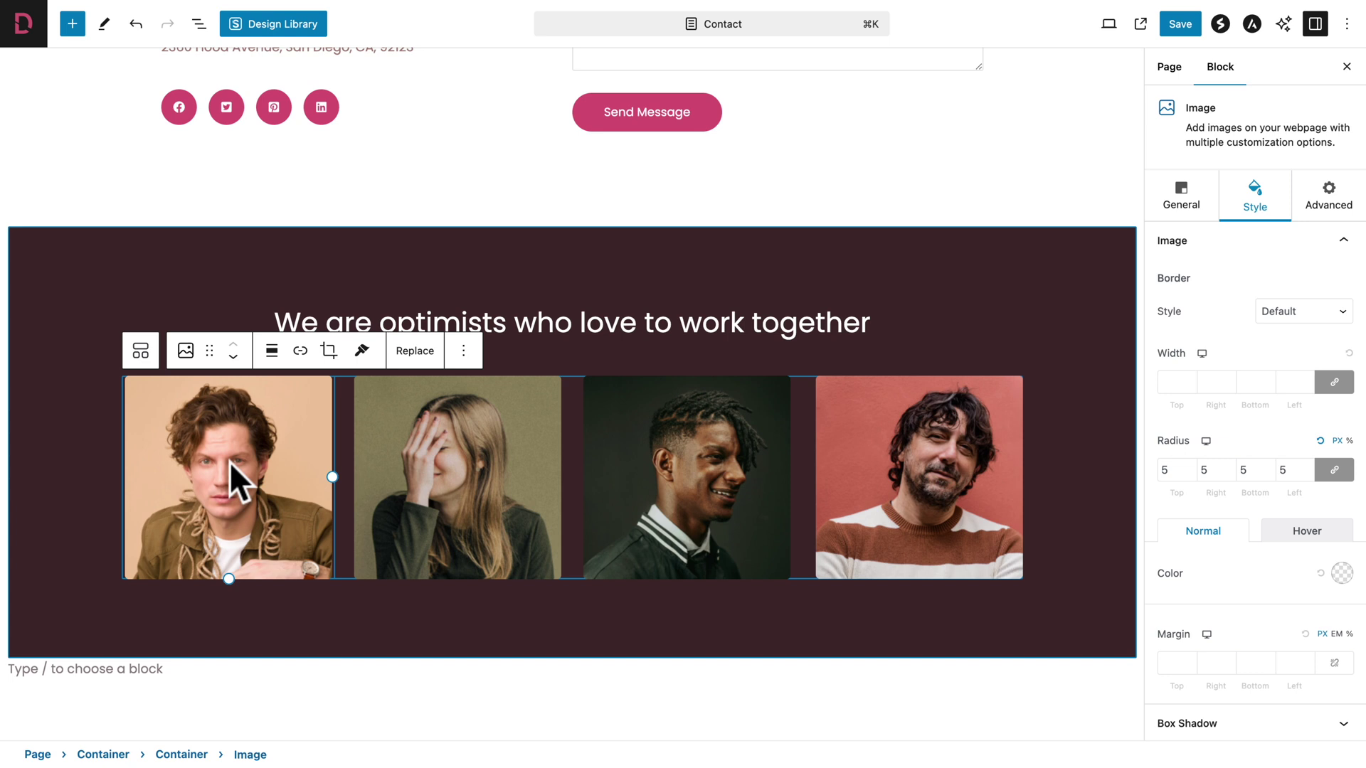
Replace the first team photo with the team-01 image from the Media Library.
click(1184, 199)
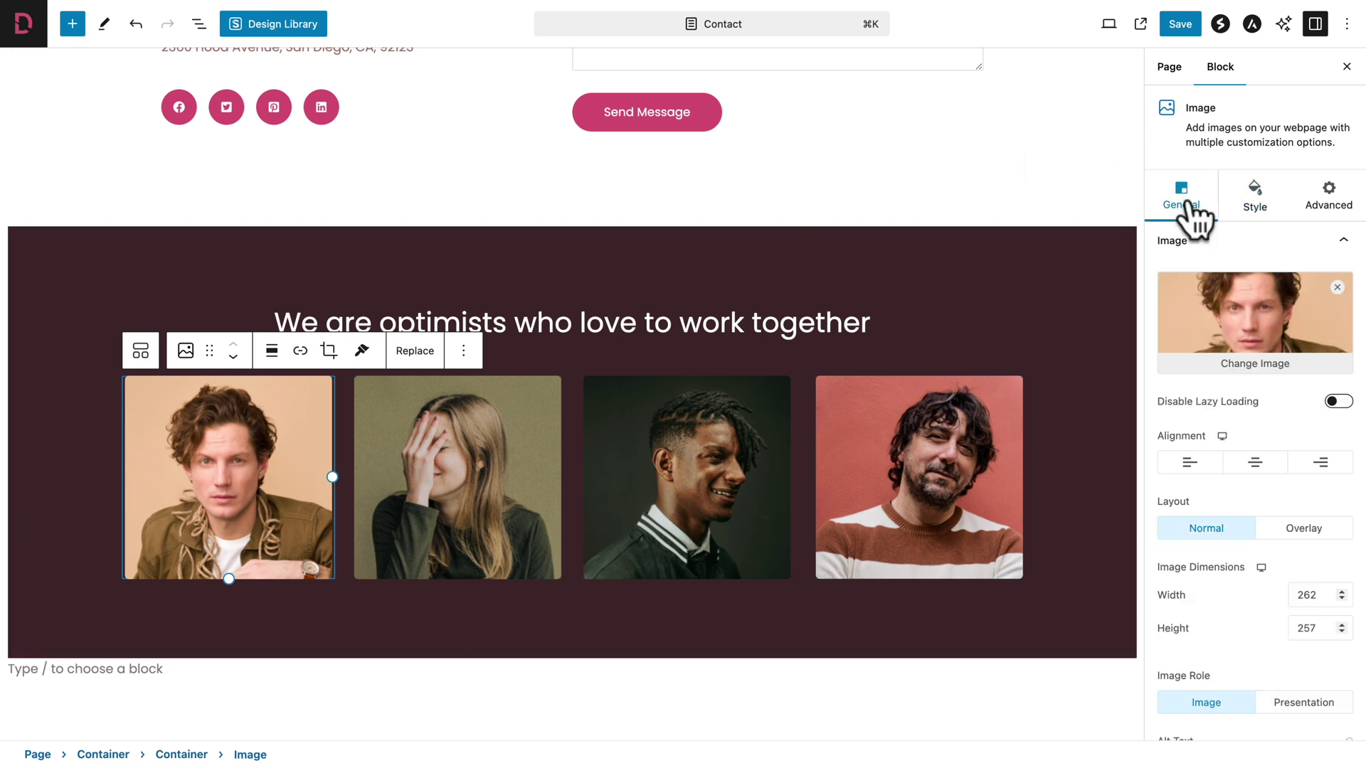
click(1241, 364)
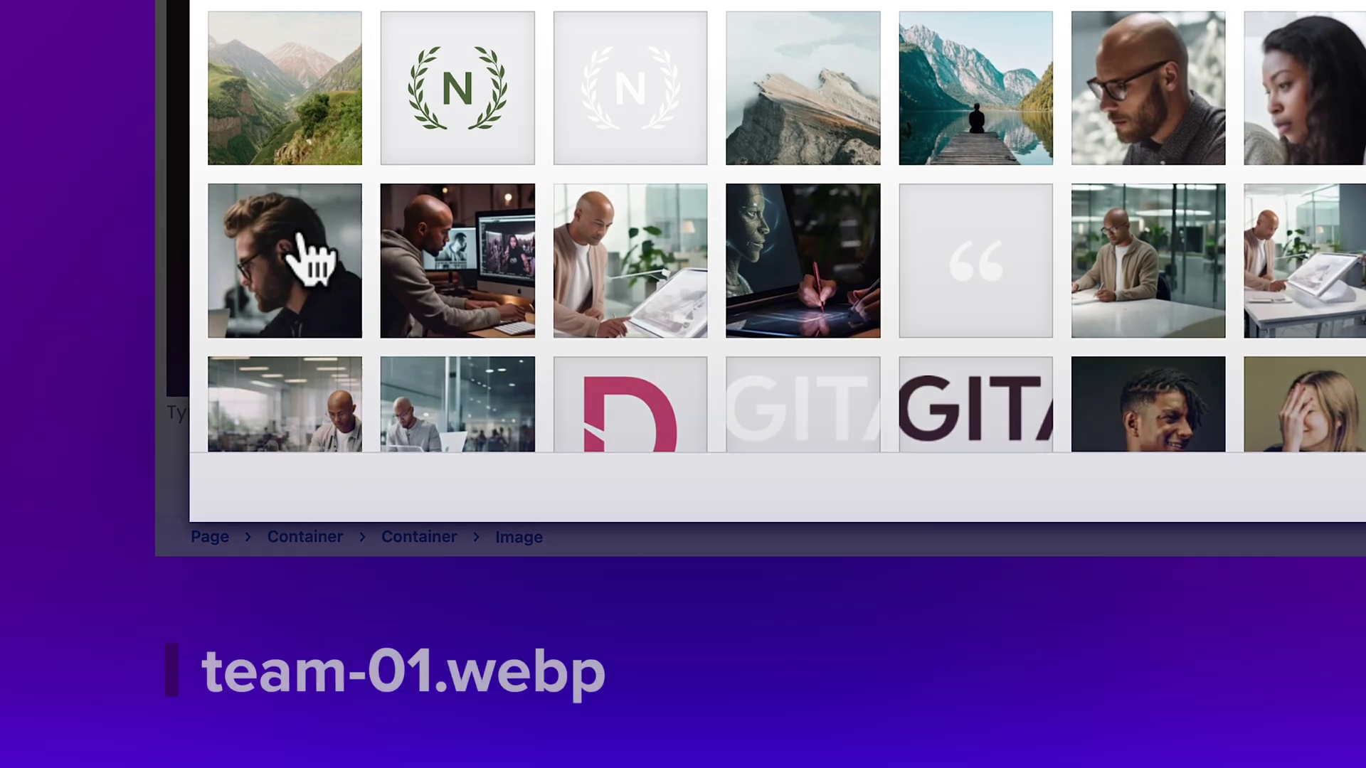
scroll(272, 303, down, 3)
click(259, 199)
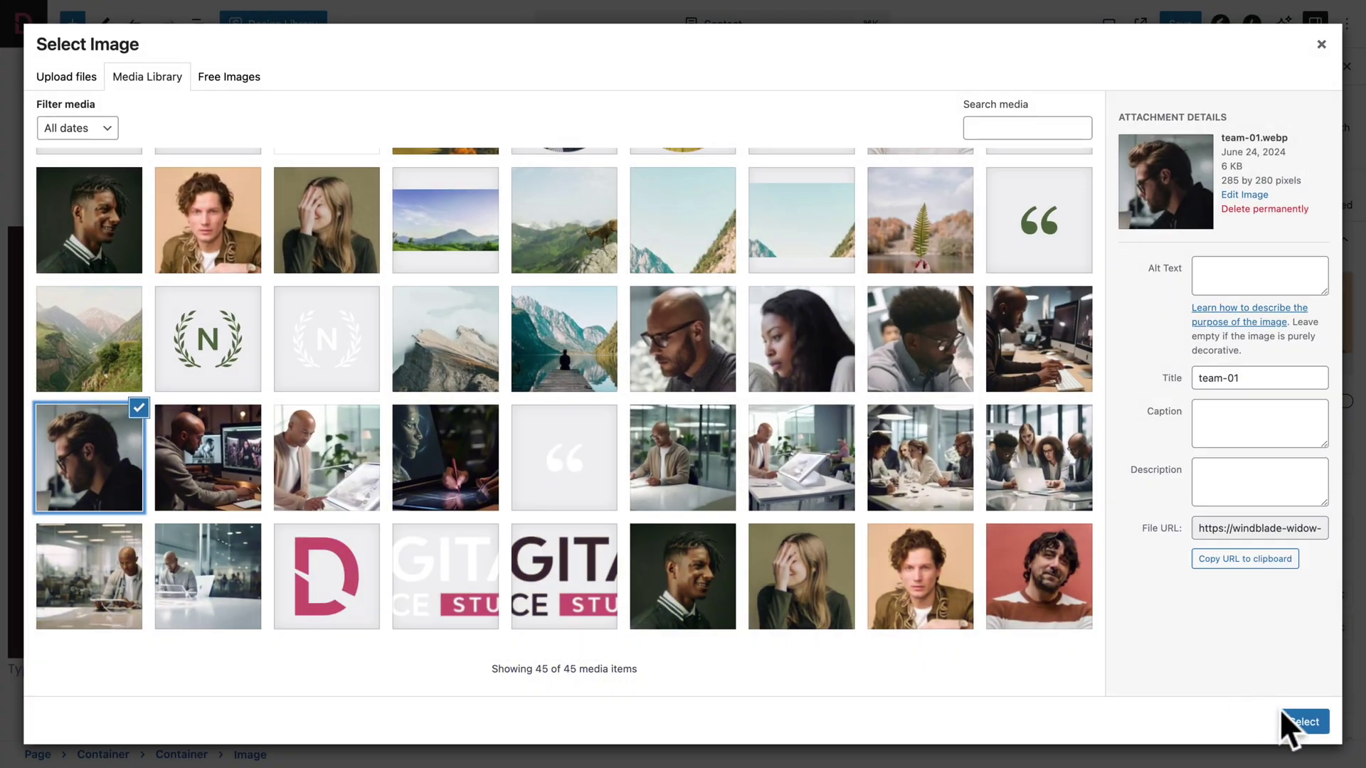
click(1296, 721)
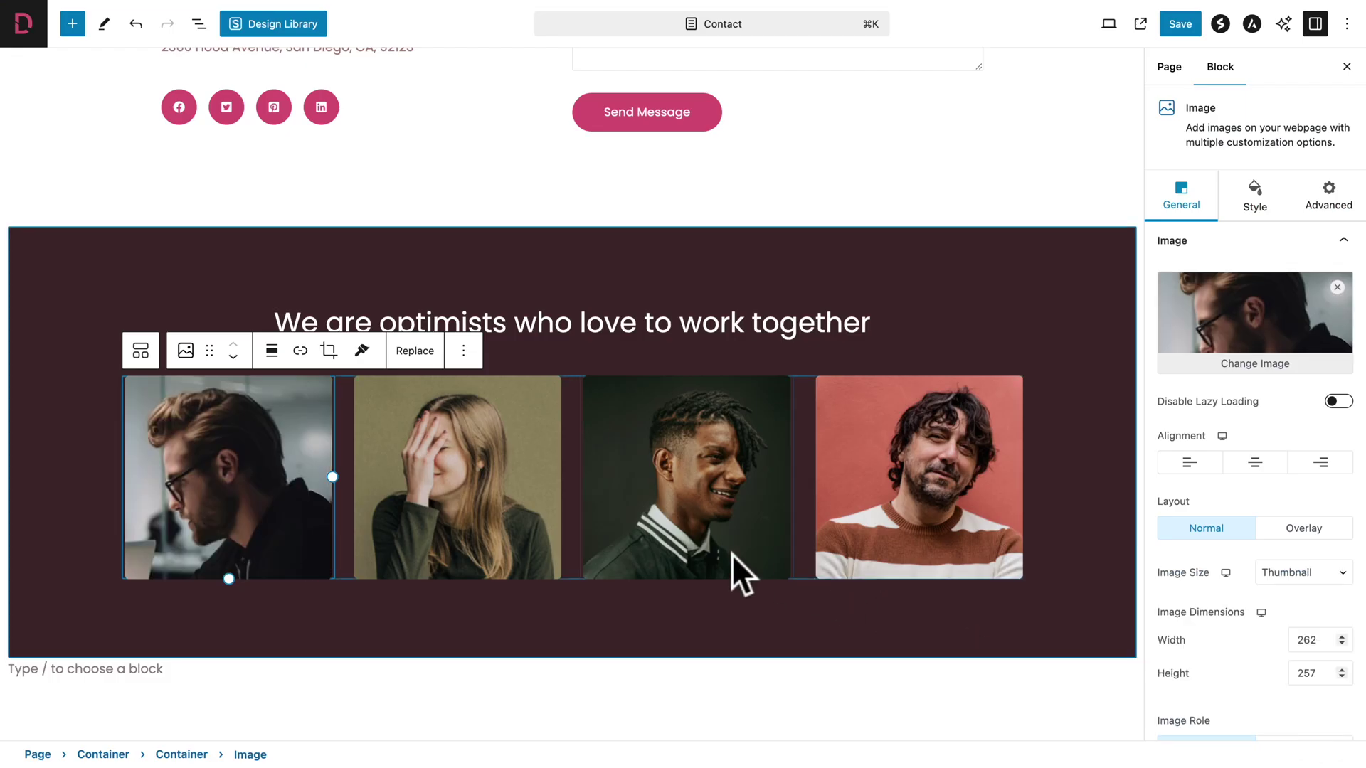
Swap the second and third team photos for team-02 and team-03.
click(507, 512)
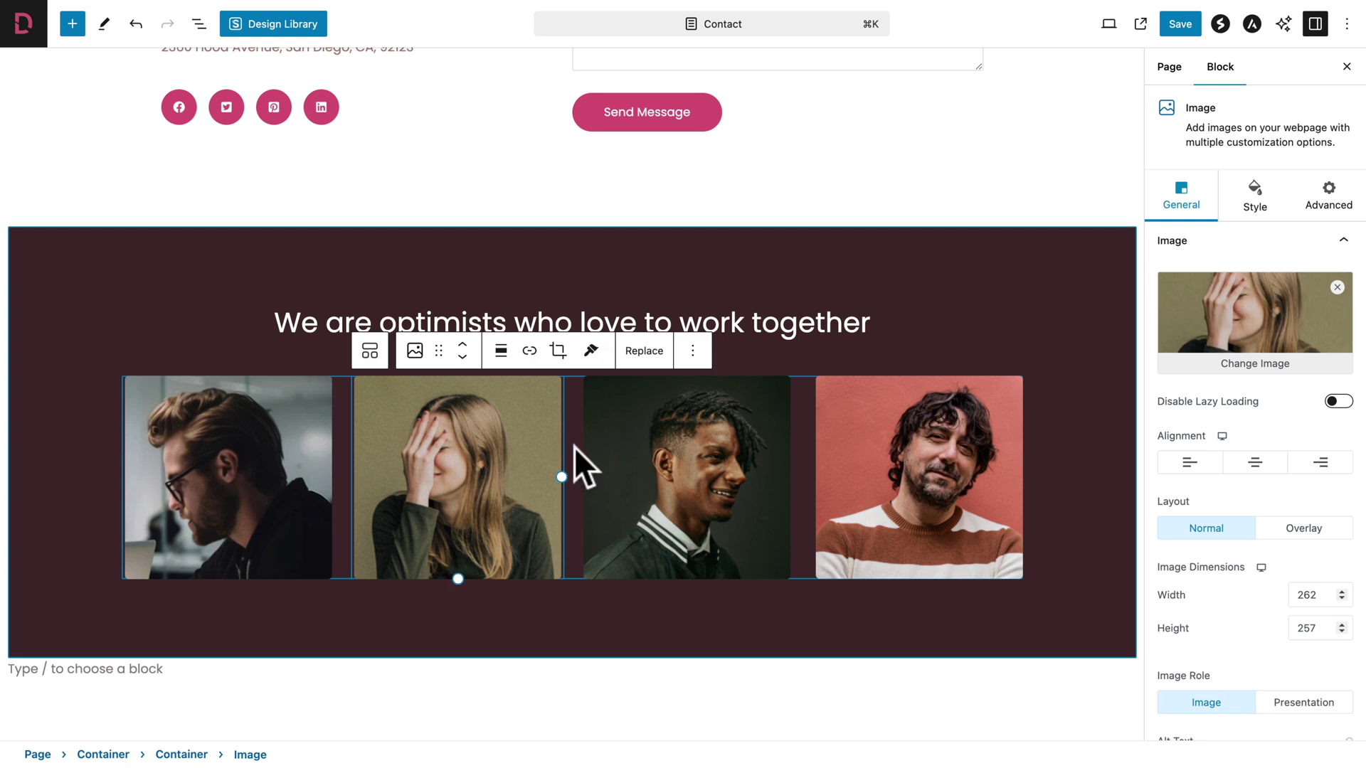
click(644, 351)
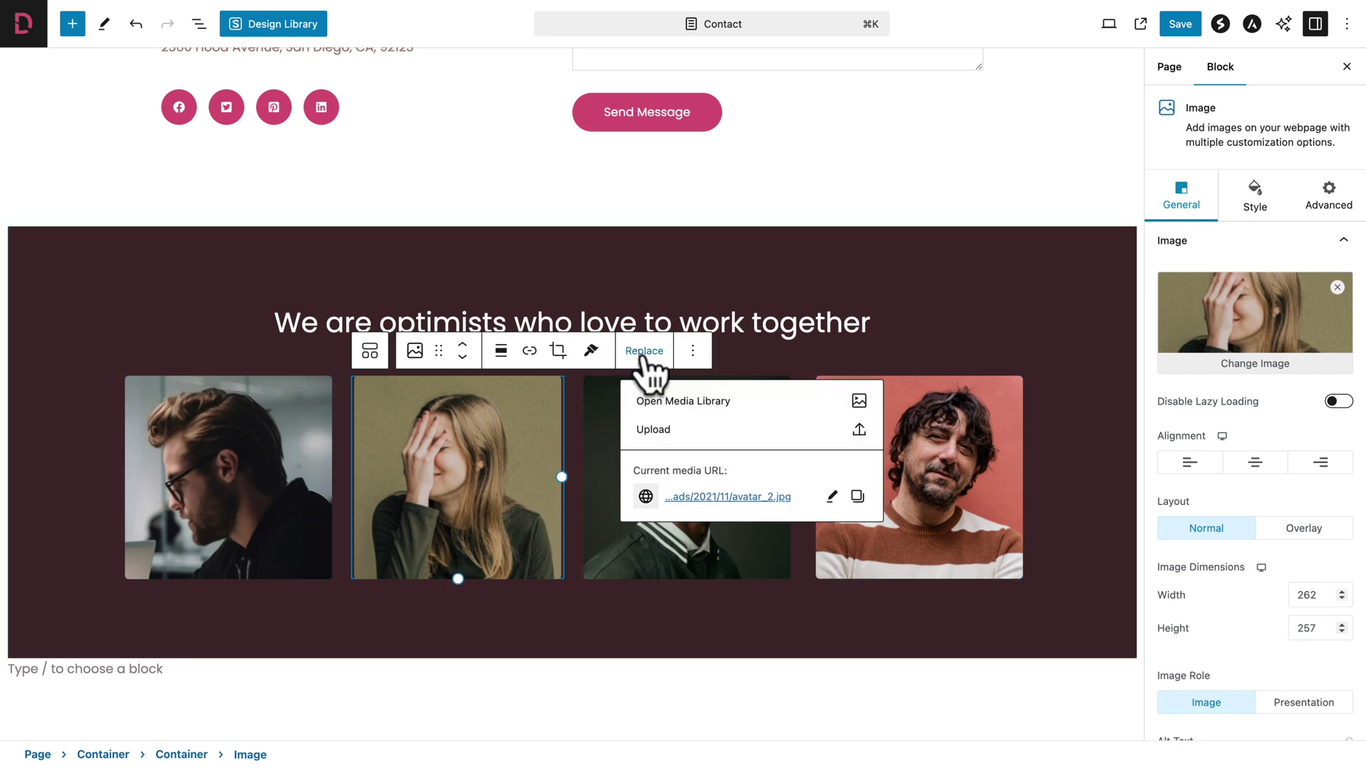
click(655, 402)
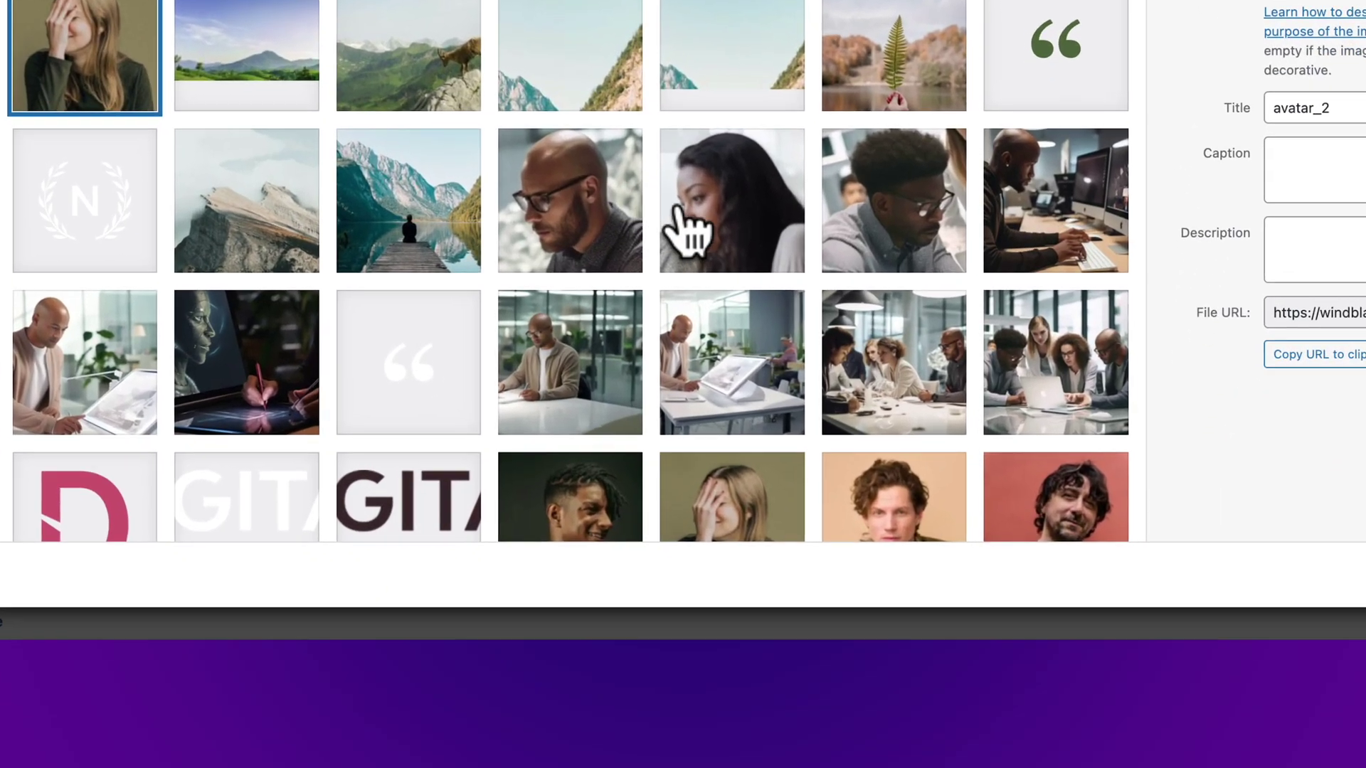
click(774, 455)
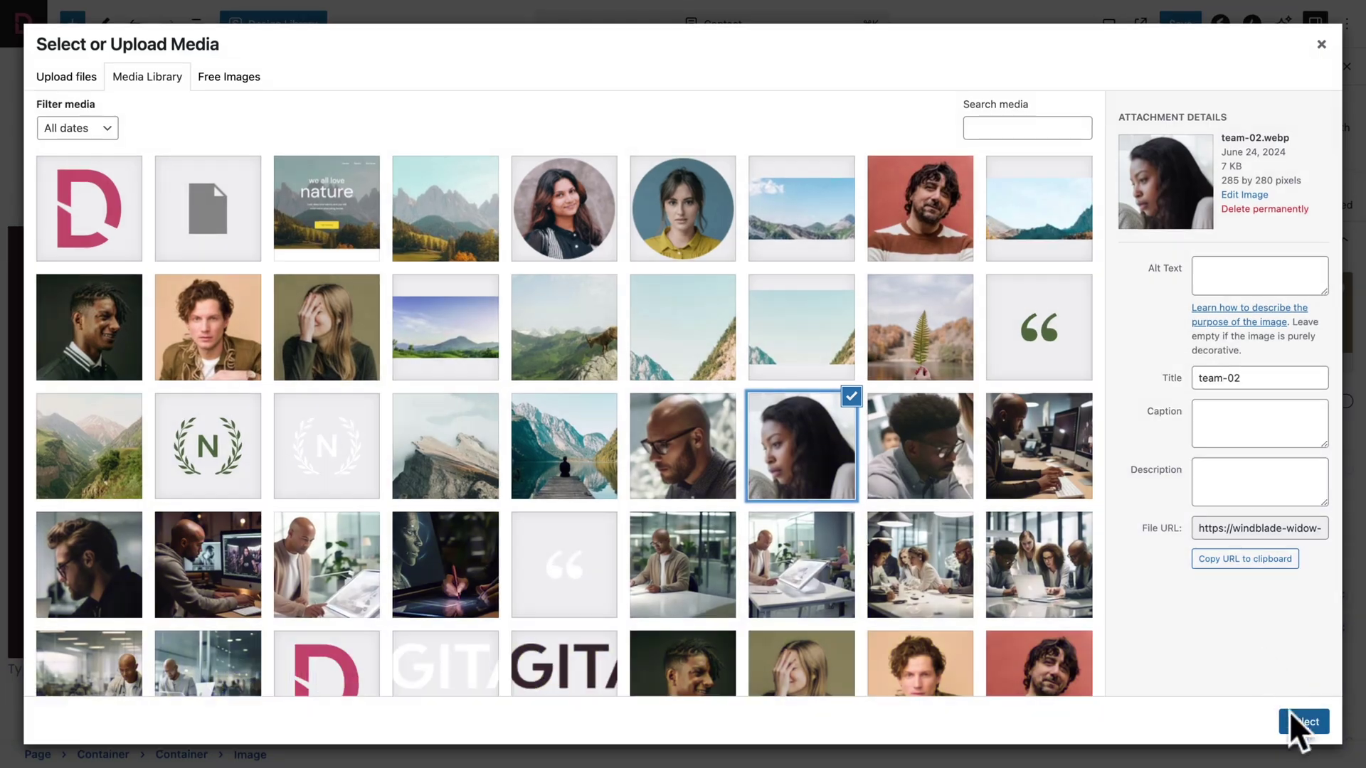
click(1303, 722)
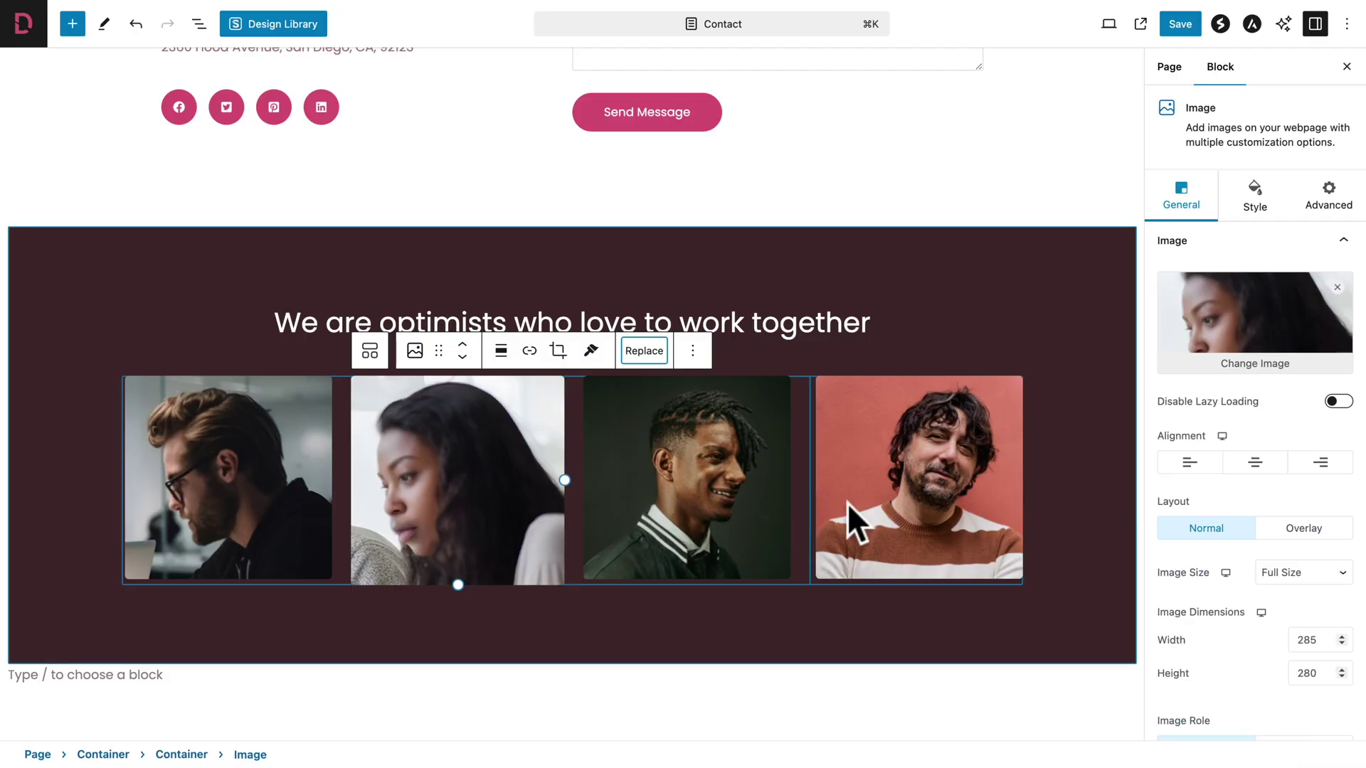
click(758, 495)
click(872, 351)
click(889, 400)
click(925, 447)
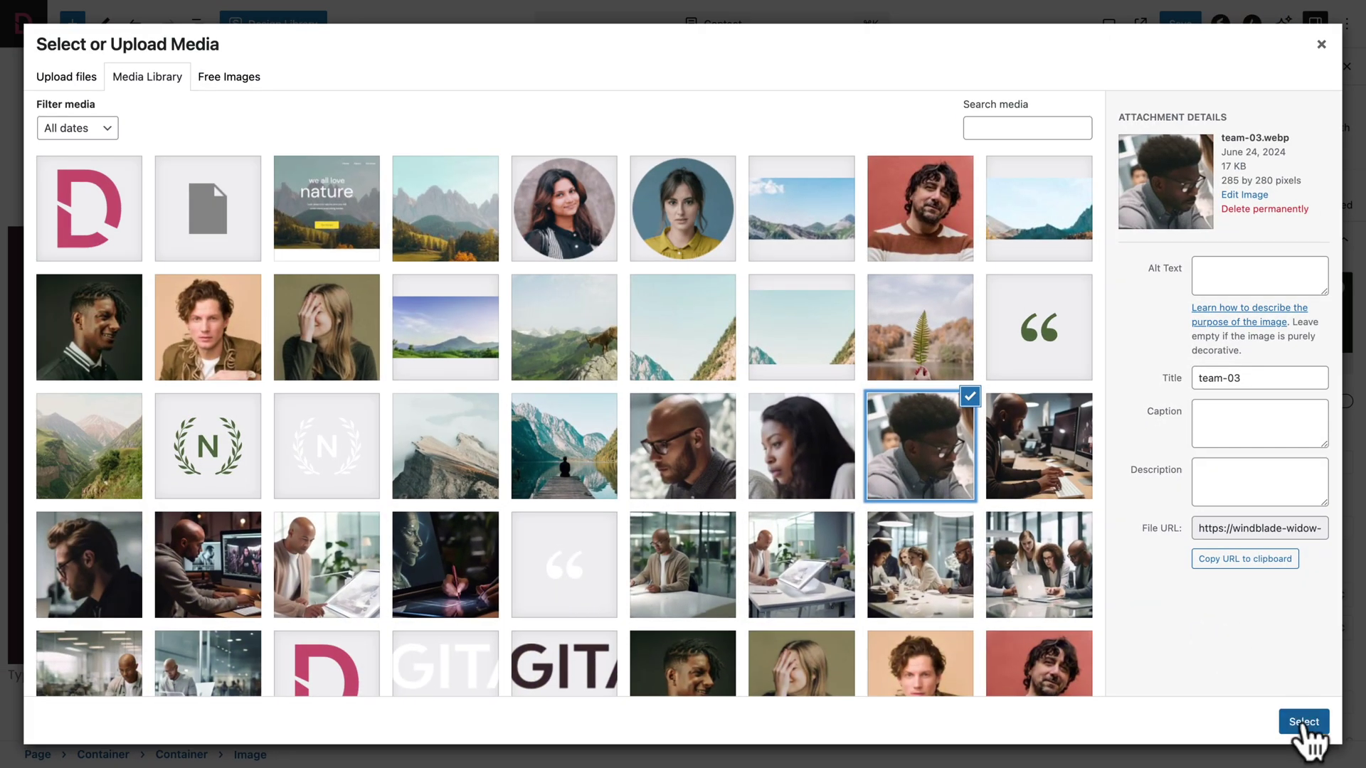
click(1303, 722)
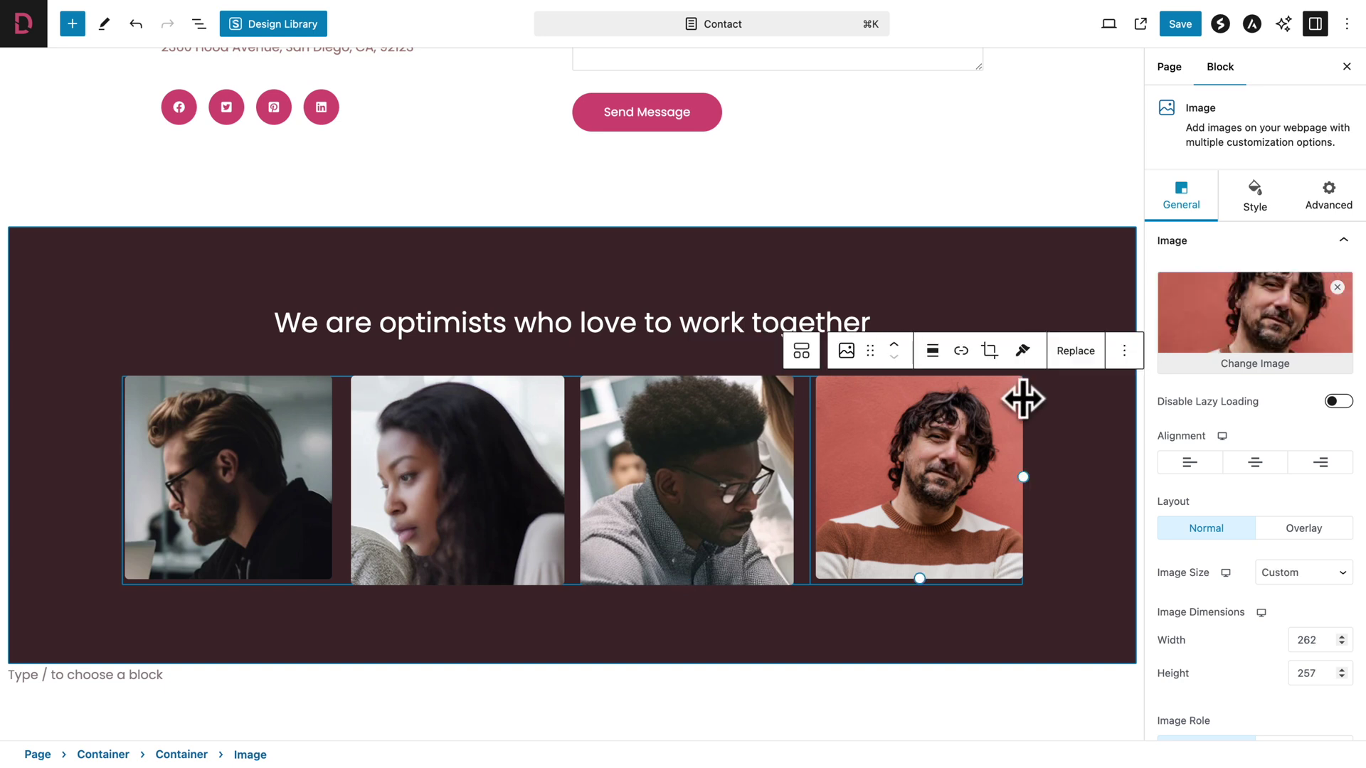
Swap the fourth team photo for team-04, then reselect the first team image.
click(1074, 353)
click(1086, 401)
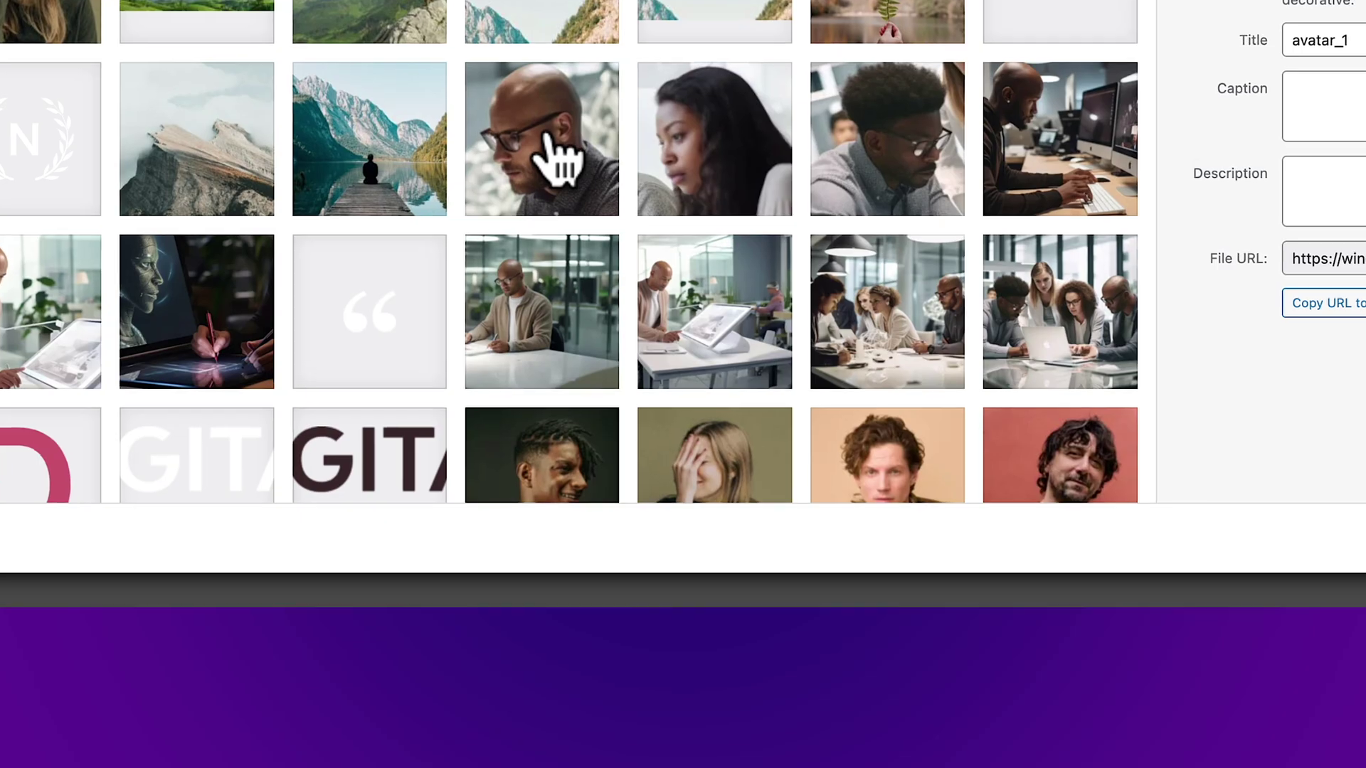
click(686, 444)
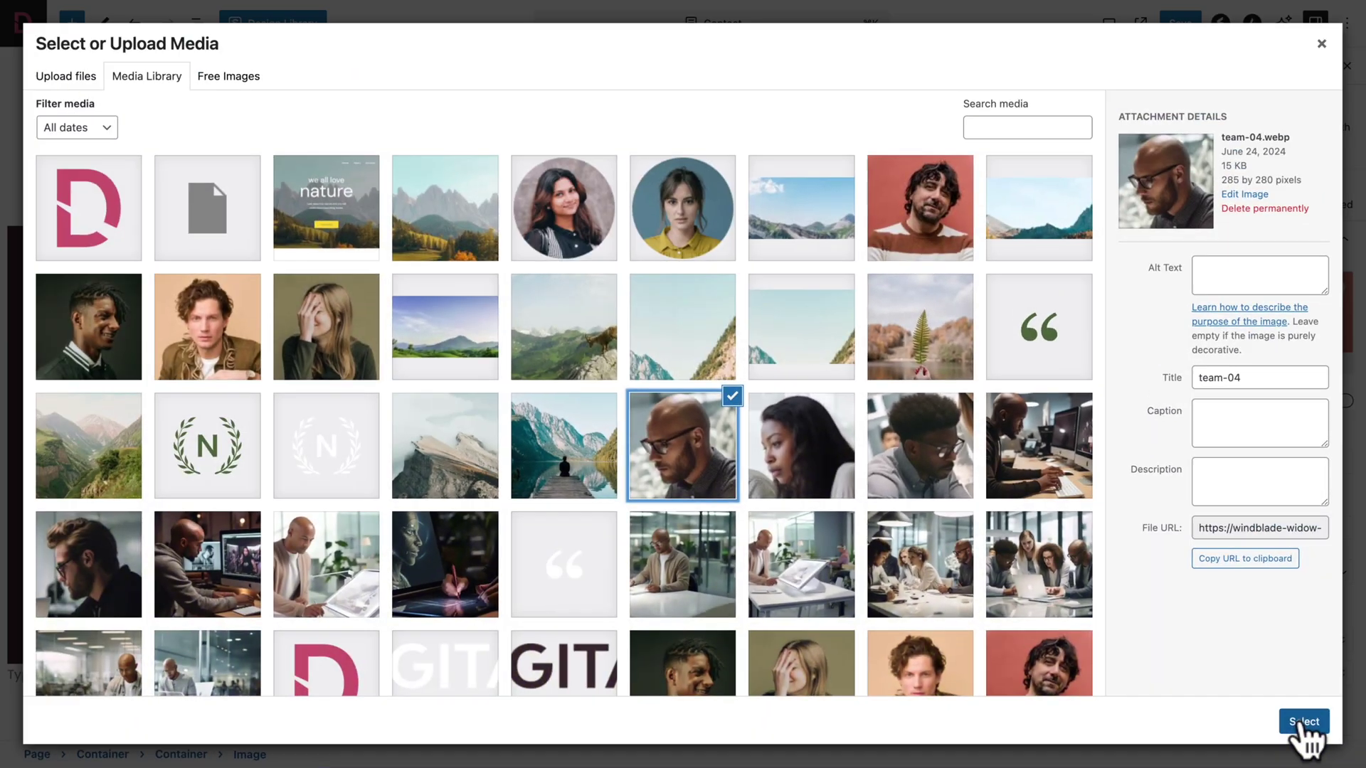
click(1303, 732)
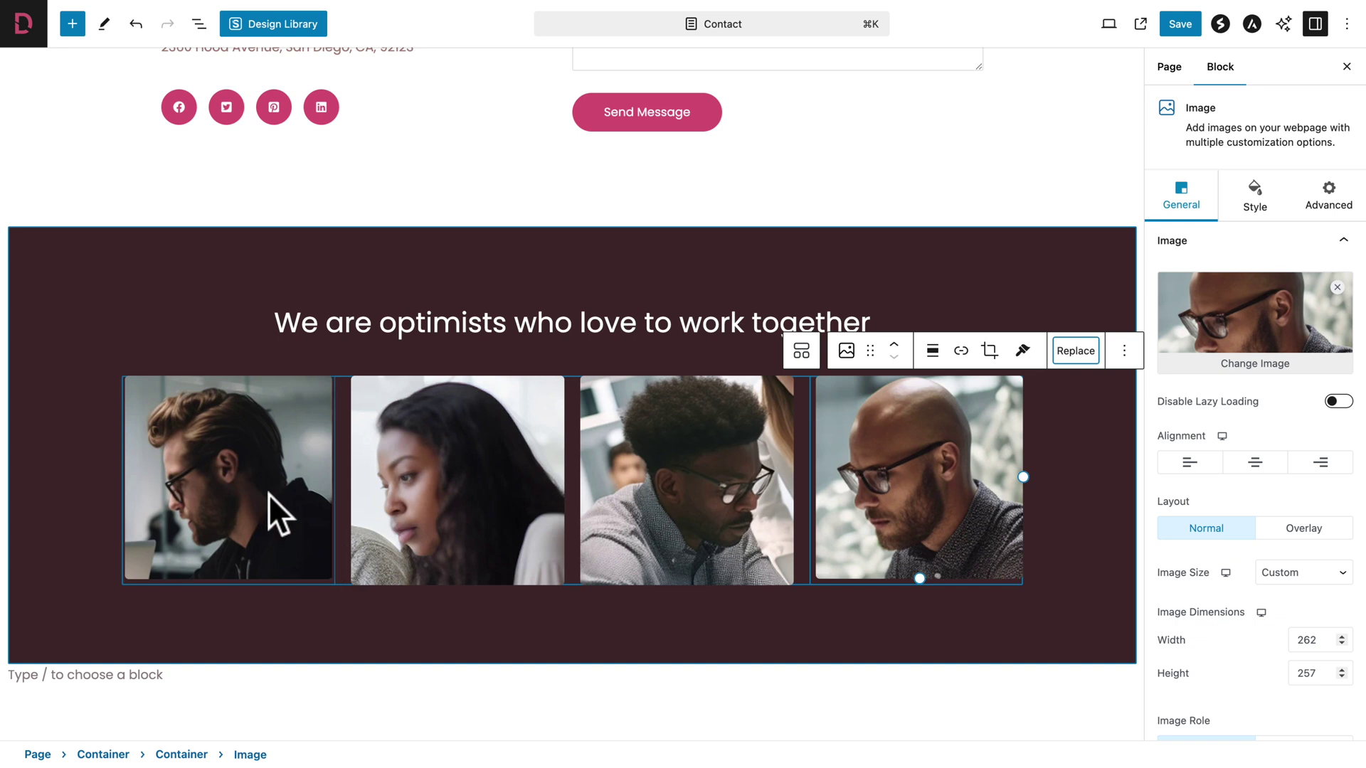
click(264, 489)
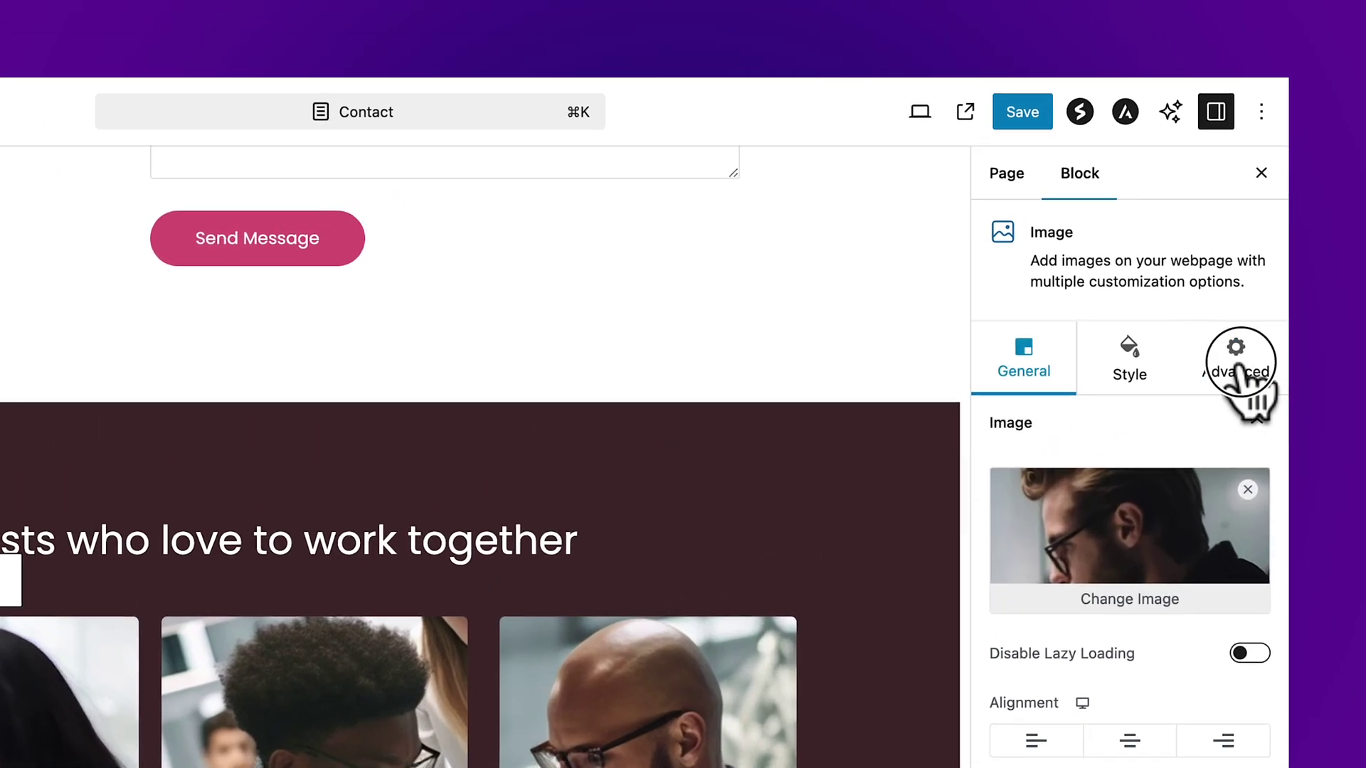
Give the first team image a Fade Right animation and the second a Fade Down animation.
click(1327, 201)
click(1187, 434)
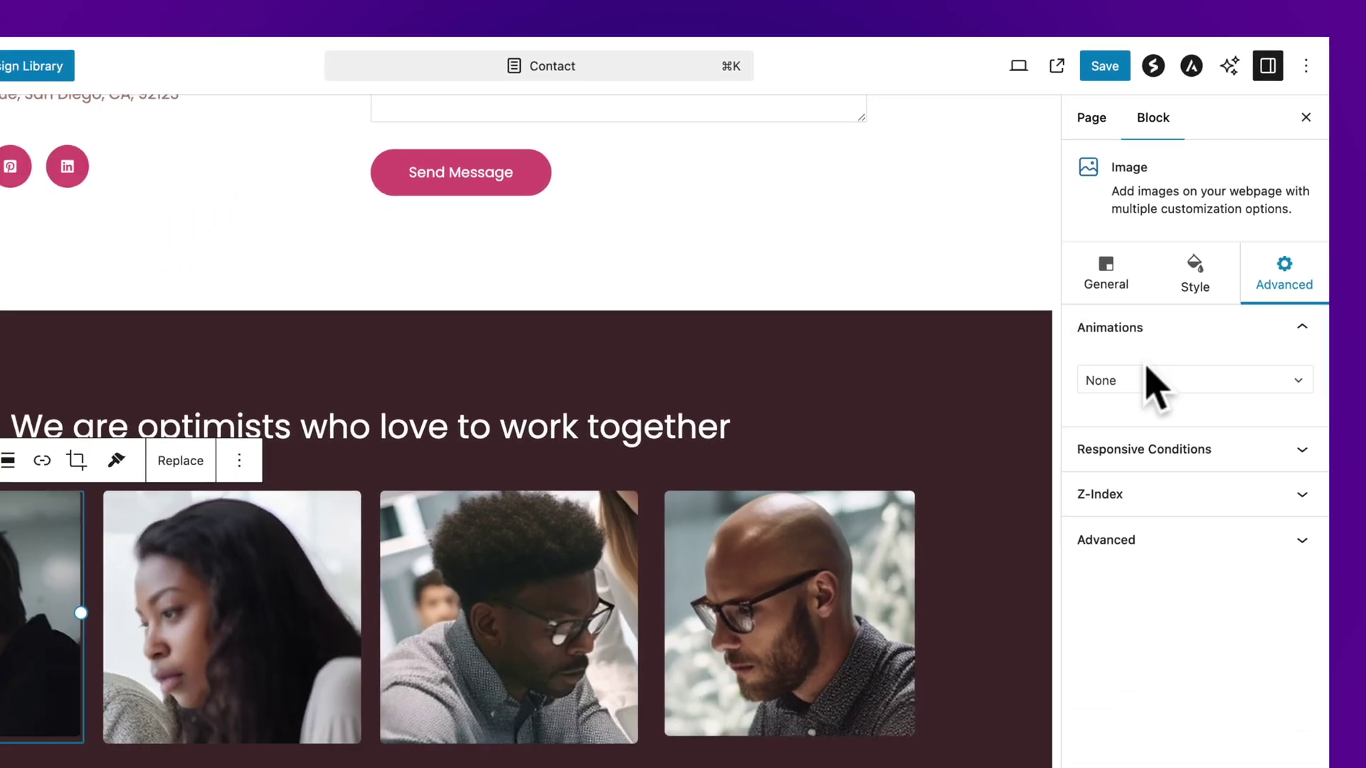
click(1010, 493)
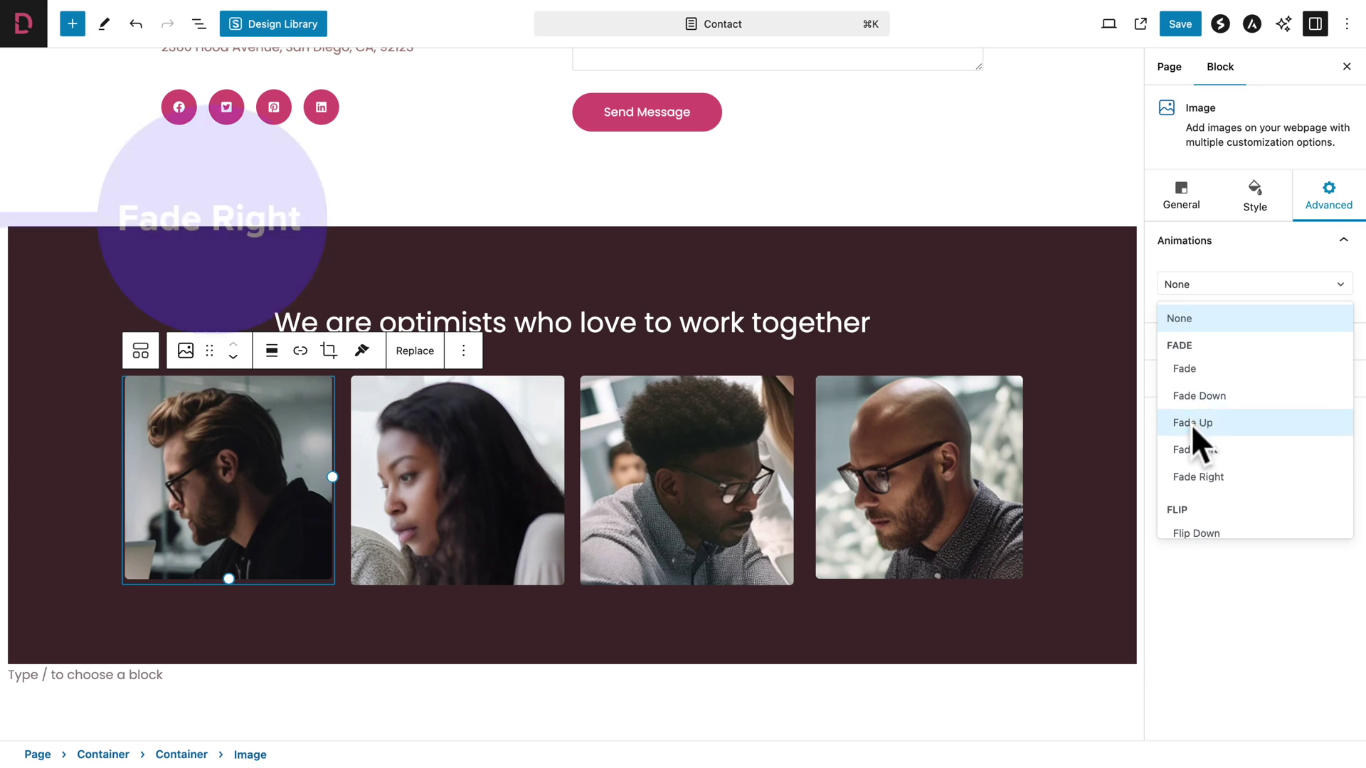
click(1193, 476)
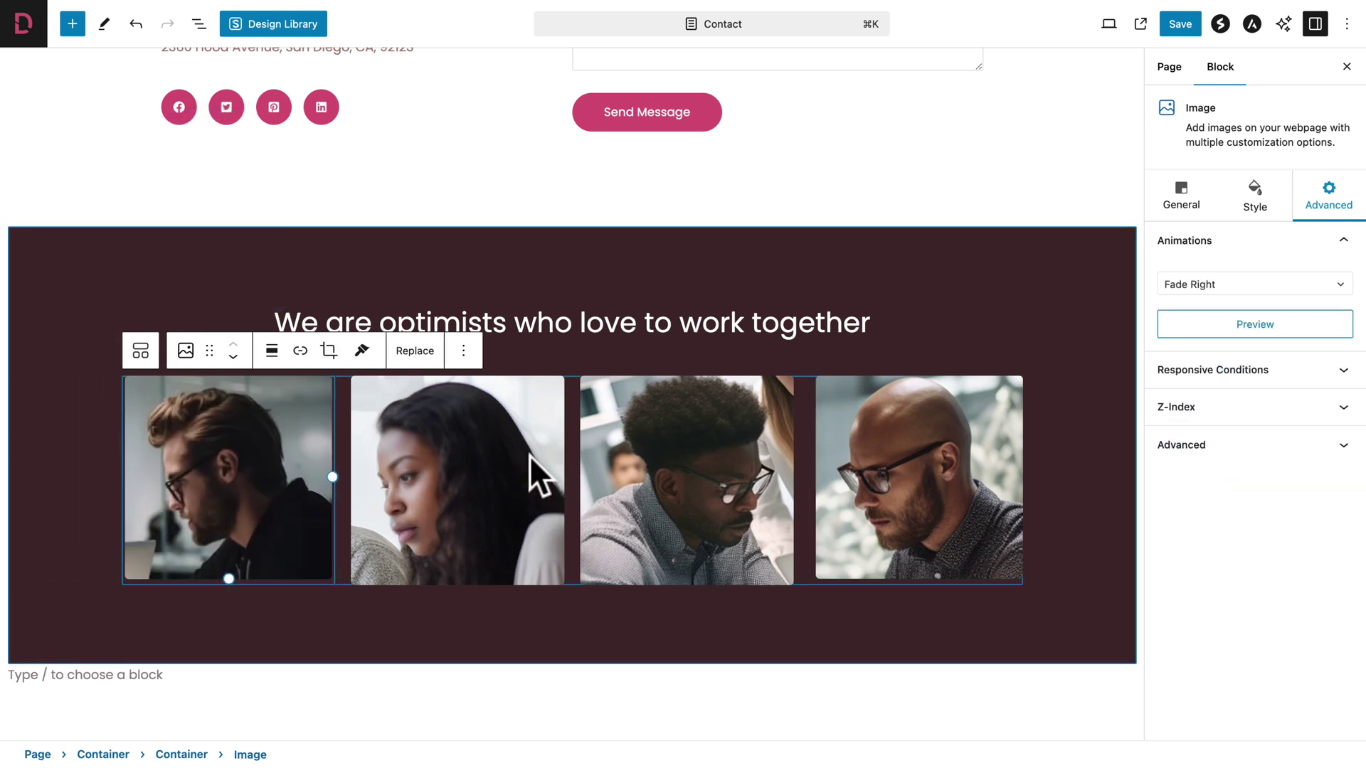
click(485, 476)
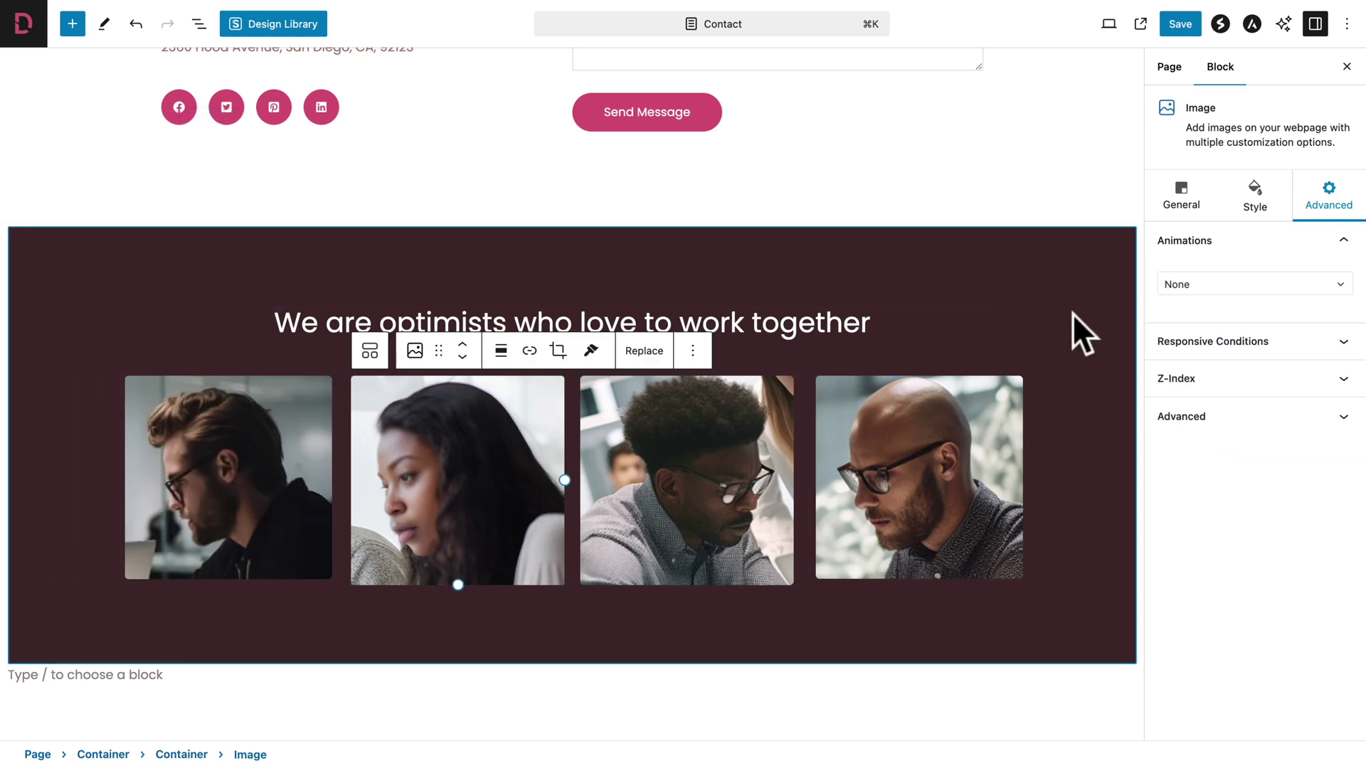
click(1175, 290)
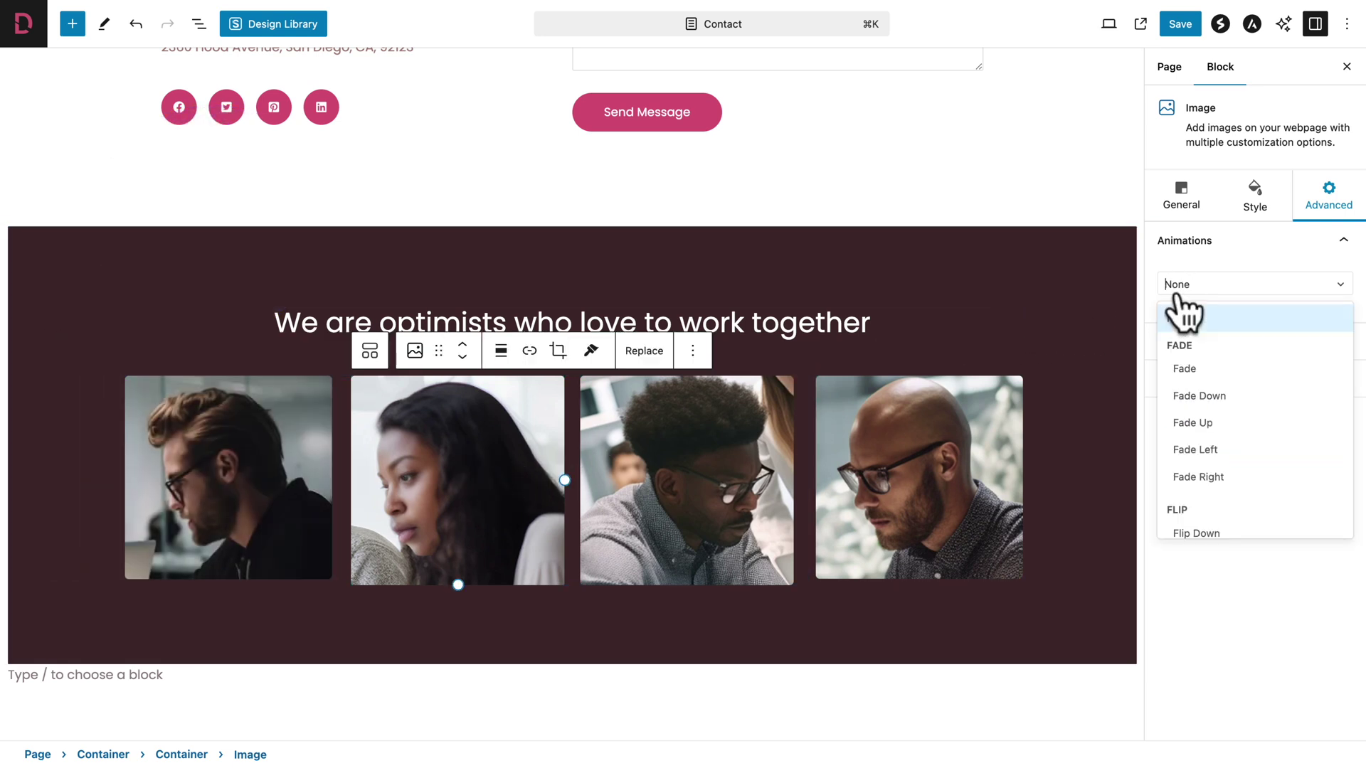
click(1195, 396)
Give the third image Fade Up and the fourth Fade Left, then view the saved page live.
click(690, 479)
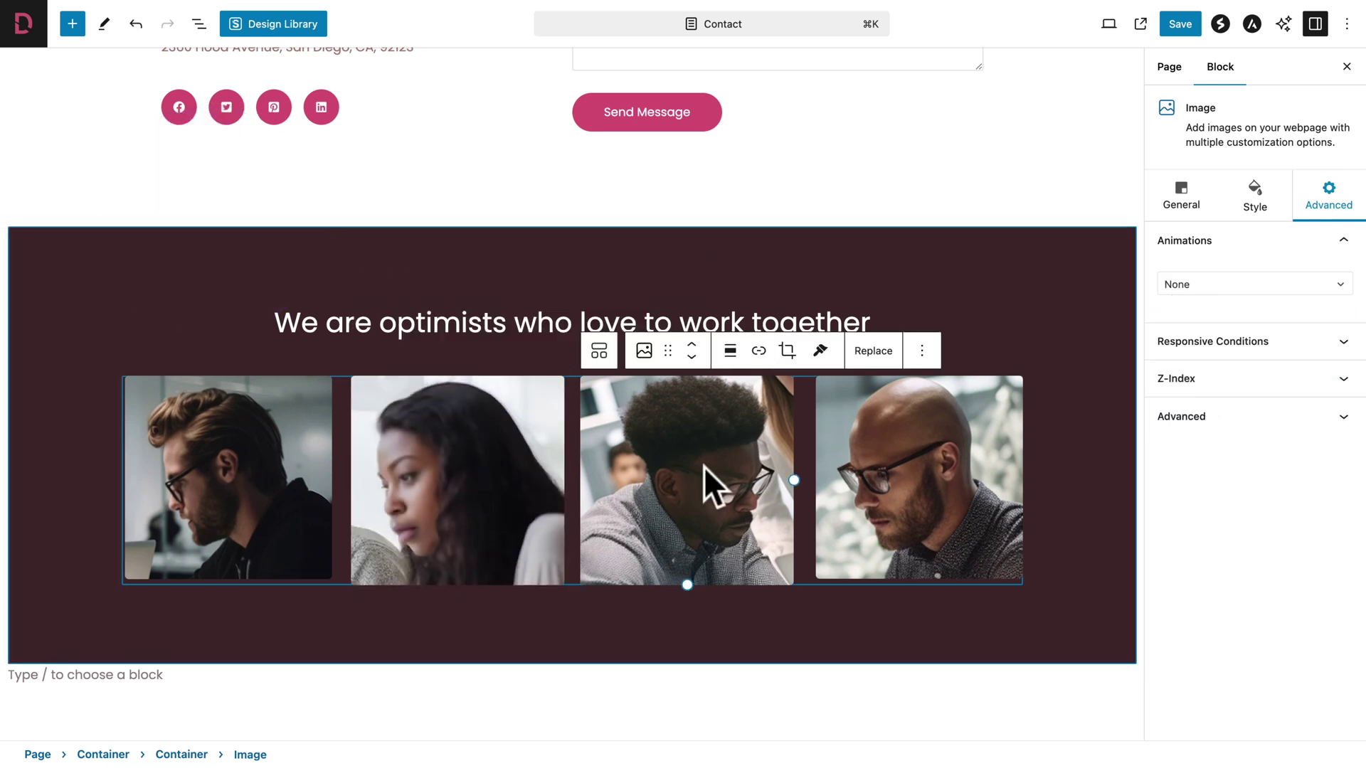
click(1185, 284)
click(1197, 423)
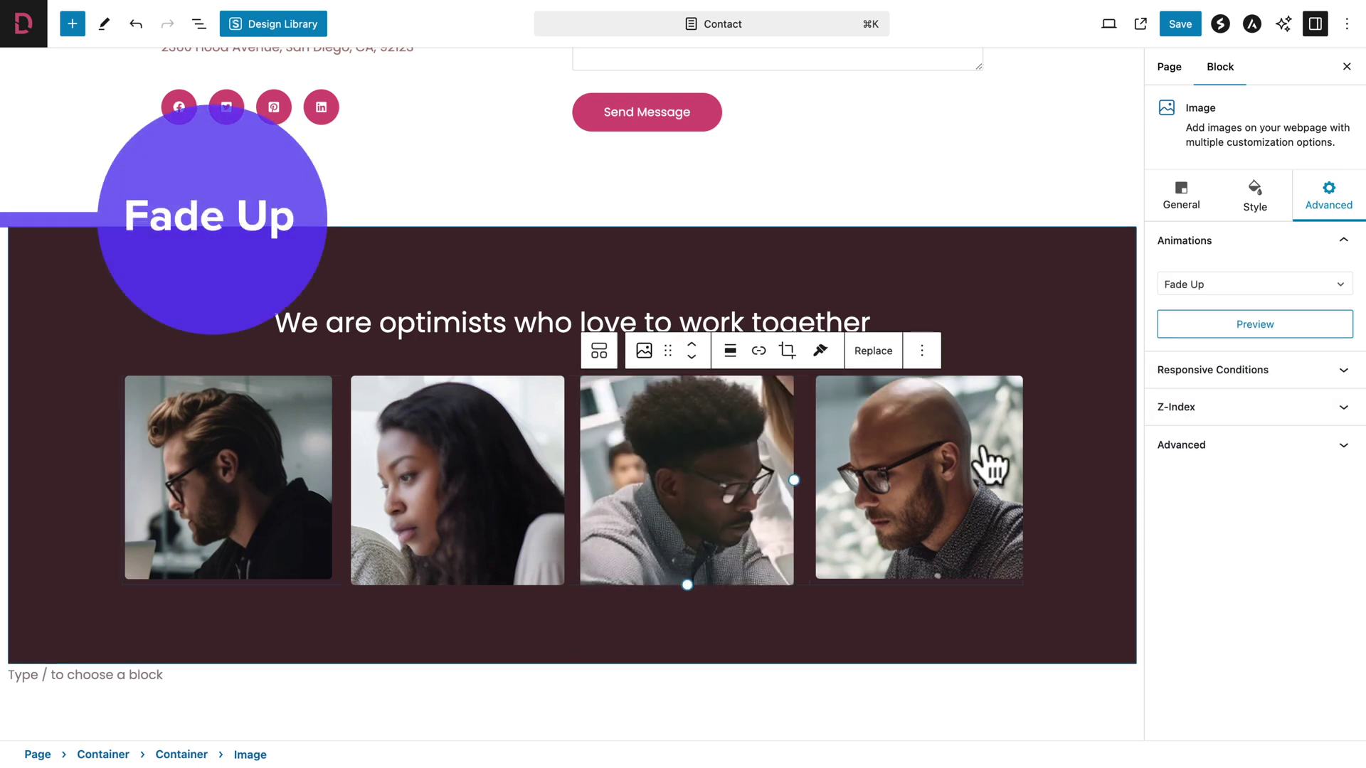
click(933, 466)
click(1198, 285)
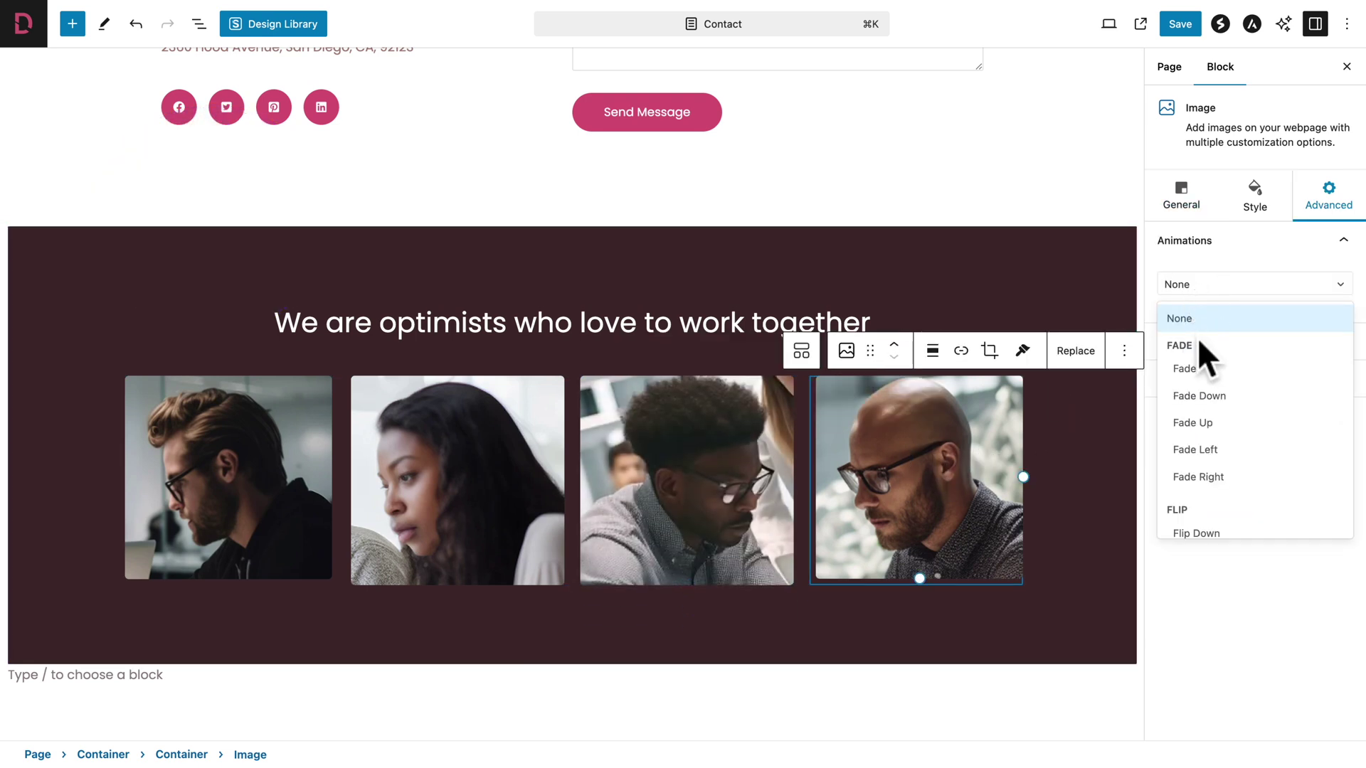
click(1192, 448)
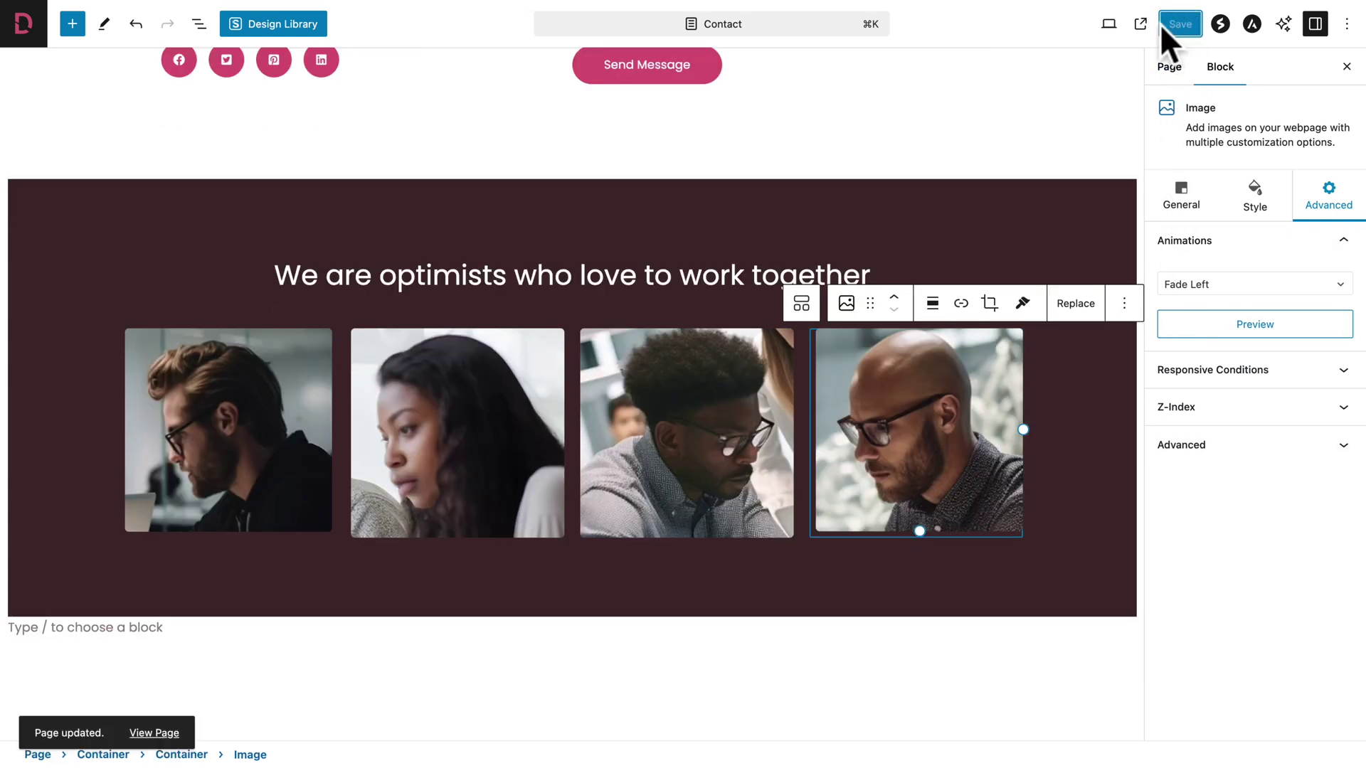
click(1138, 27)
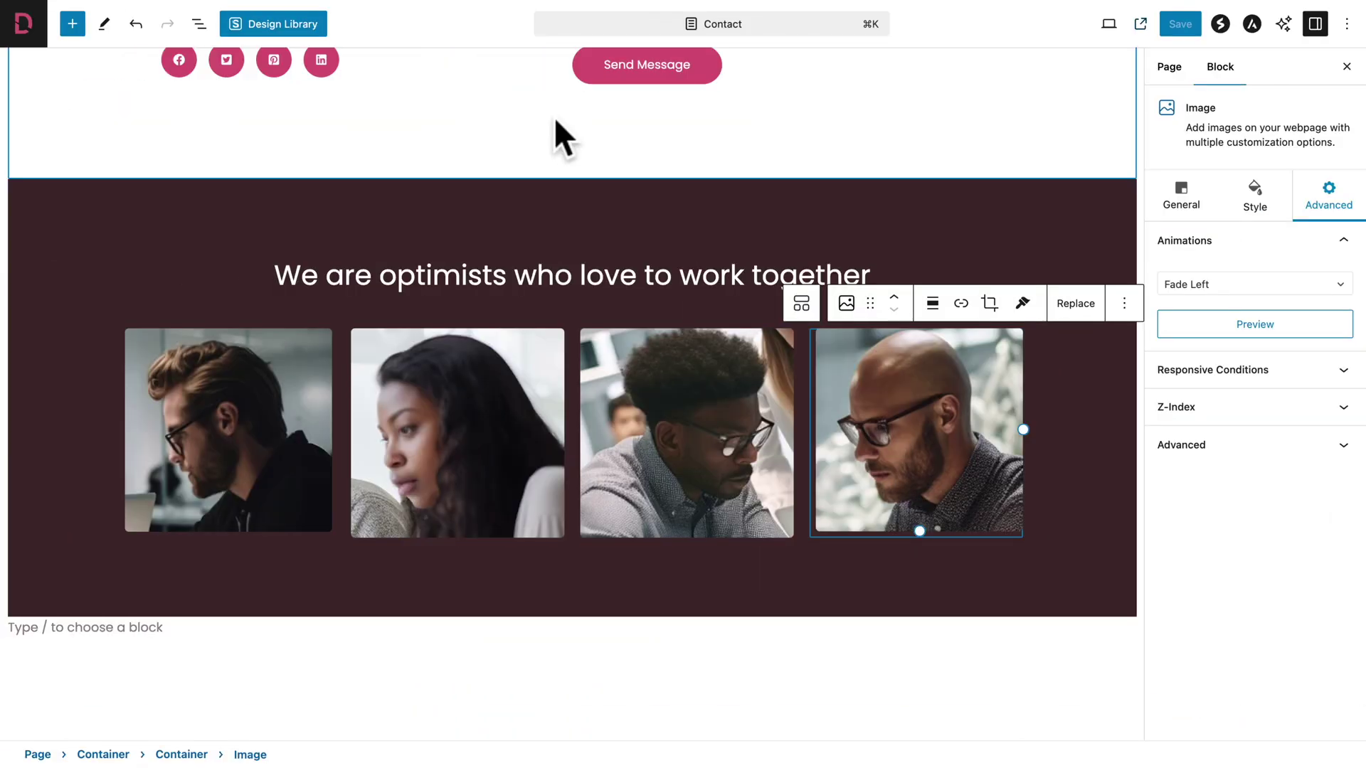
Move the hero background's focal point to 49% left, 49% top, save, and view the live page.
scroll(553, 117, up, 15)
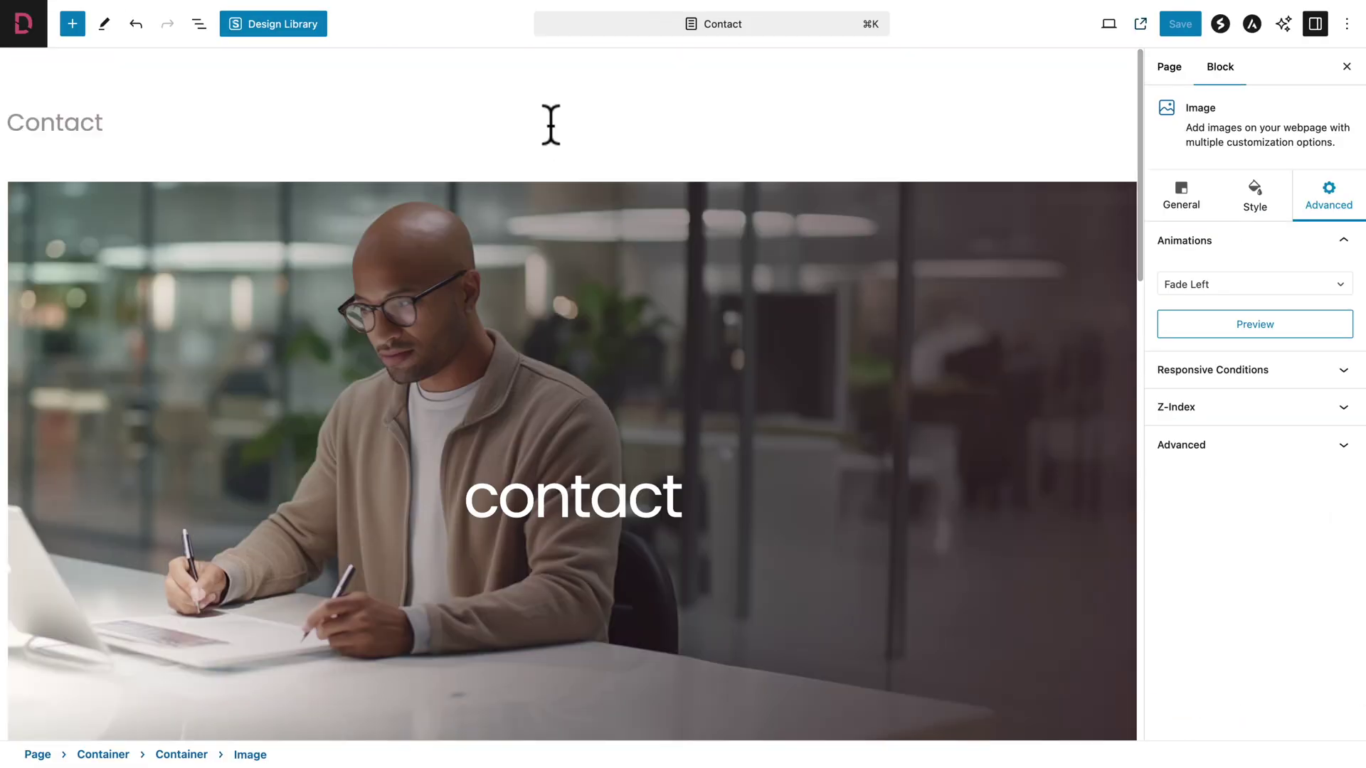
click(391, 193)
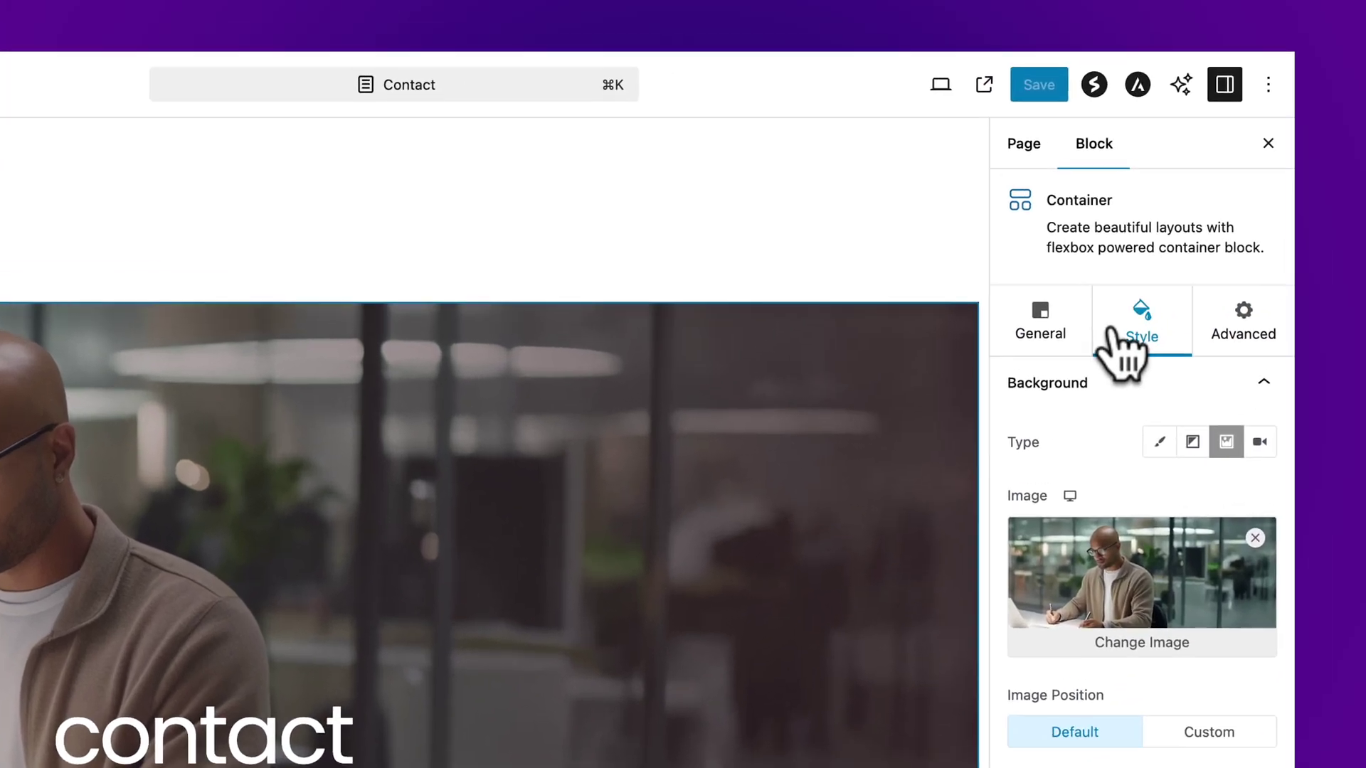
scroll(1036, 697, down, 6)
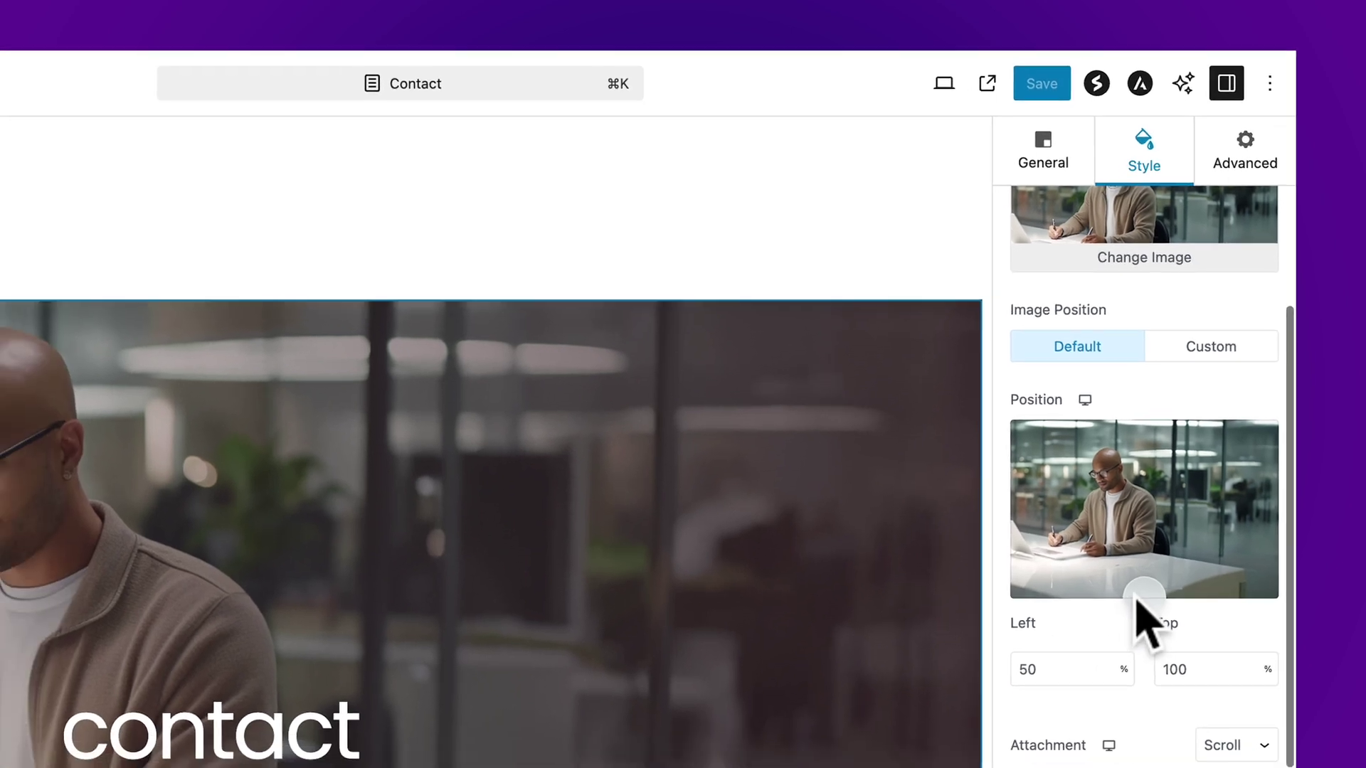
drag(1136, 603, 1144, 576)
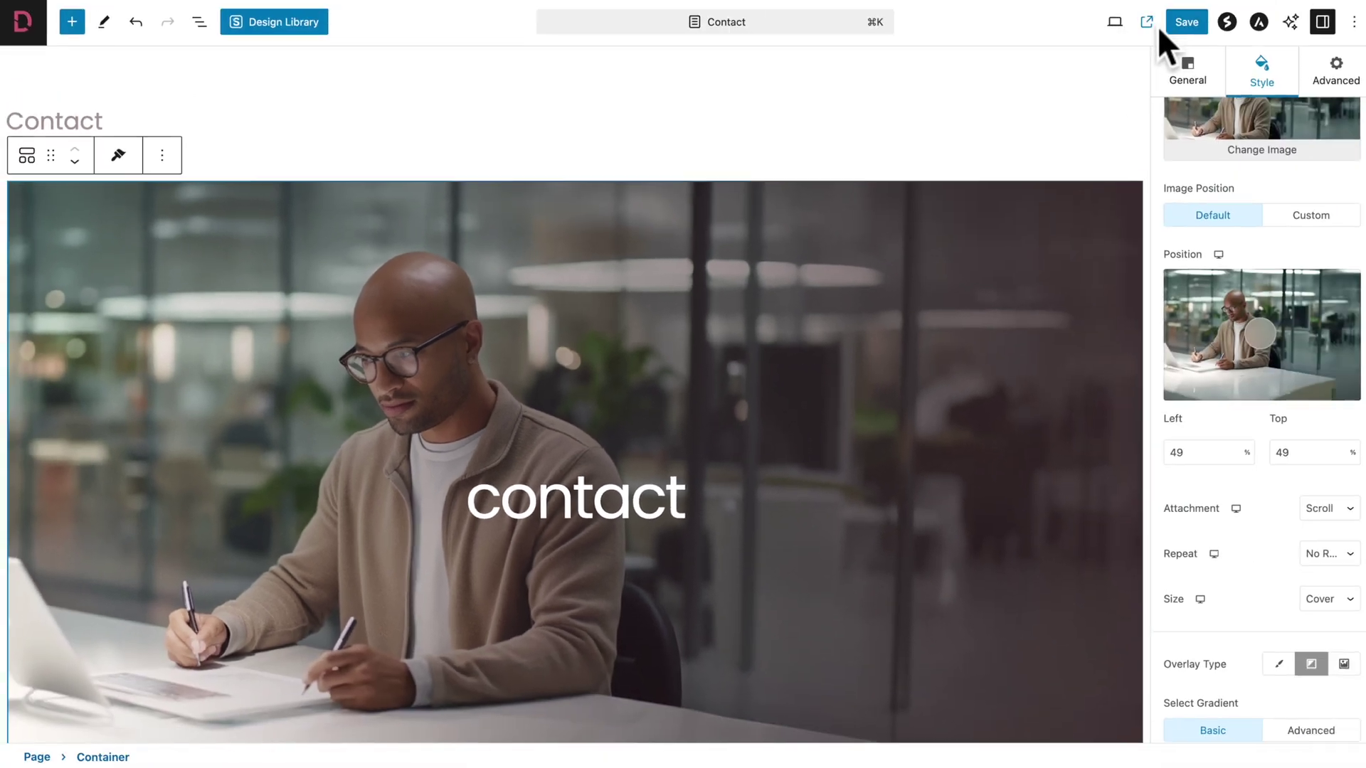
click(1174, 25)
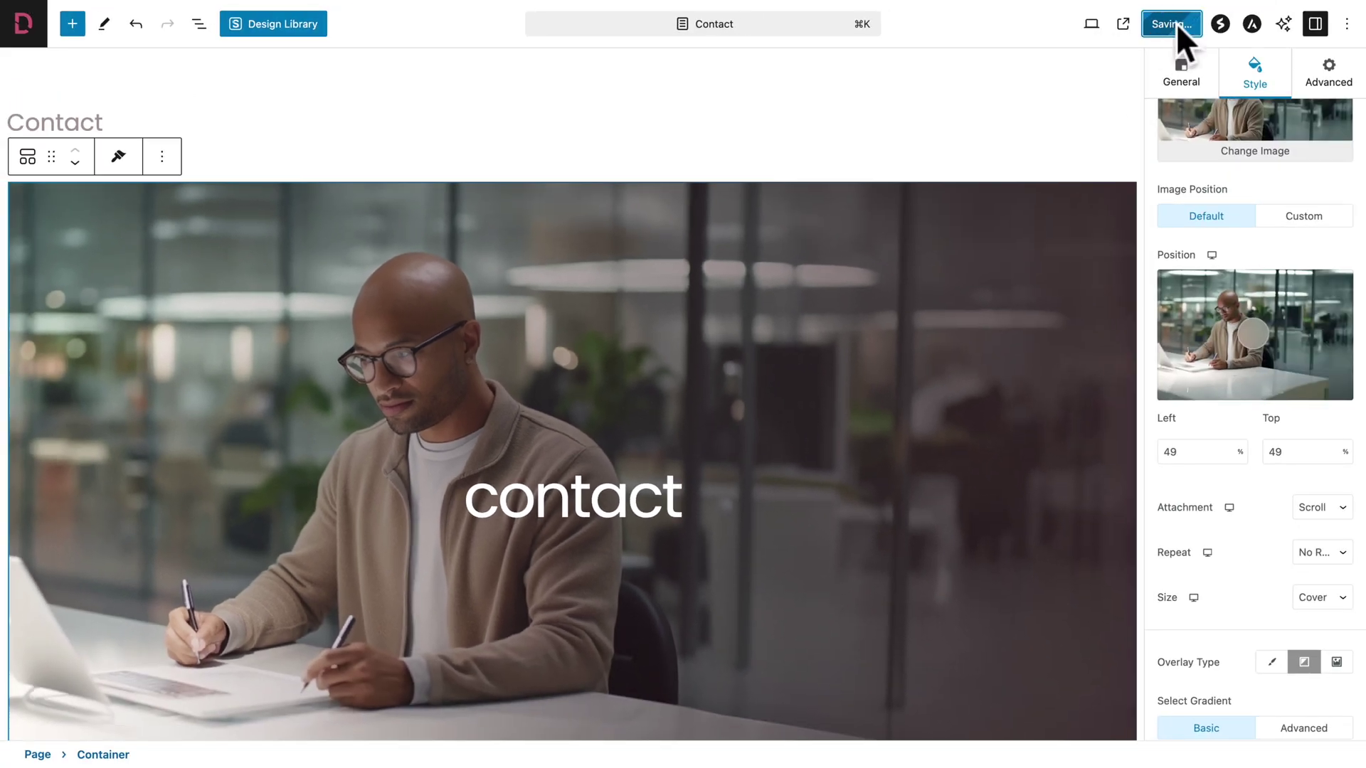
click(1137, 27)
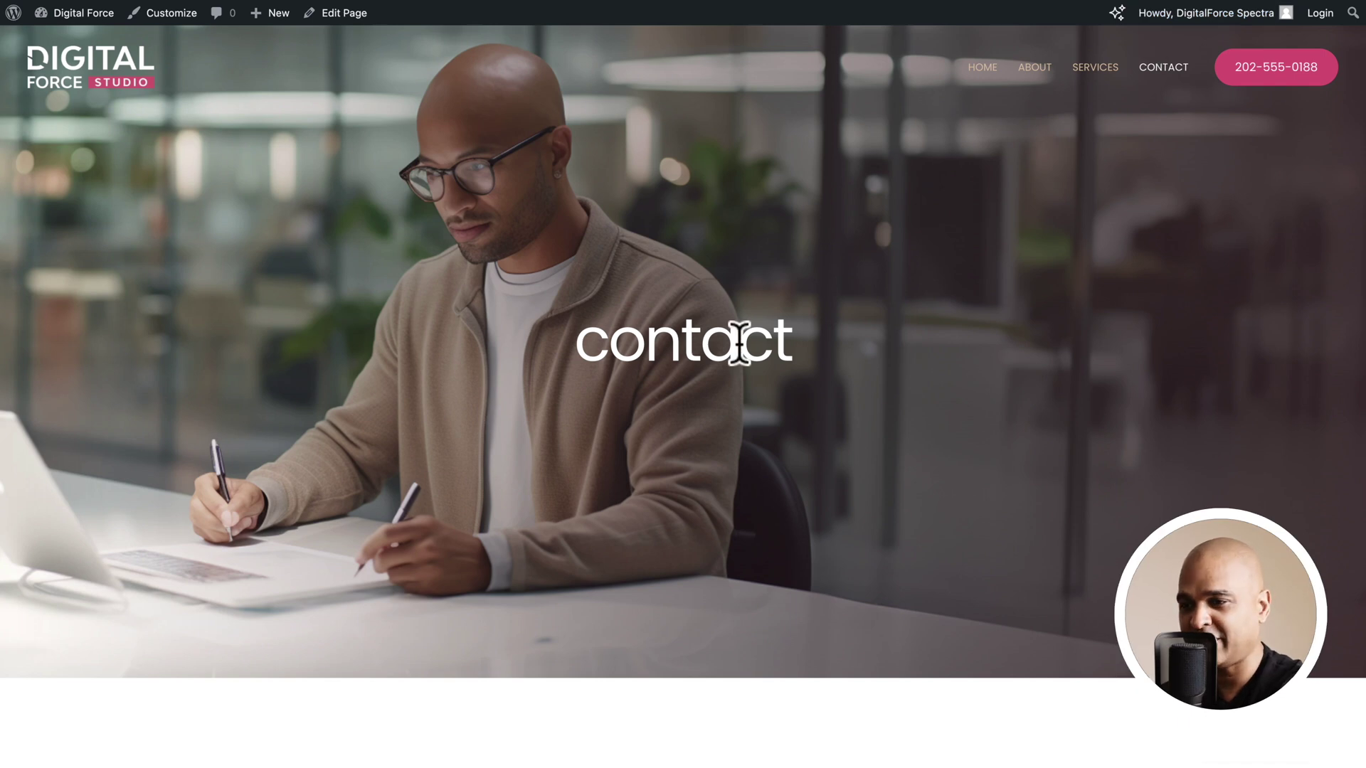
scroll(751, 210, down, 7)
scroll(753, 206, down, 1)
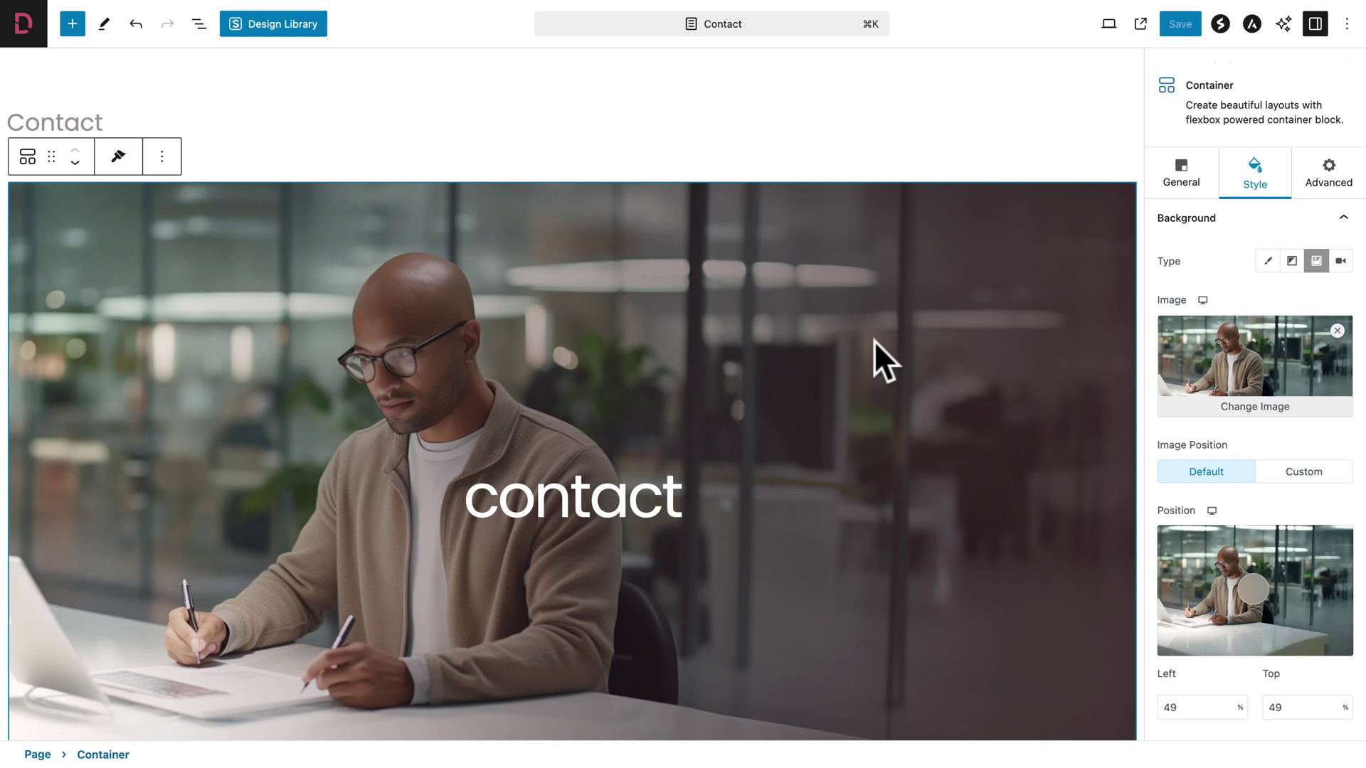
scroll(873, 340, down, 10)
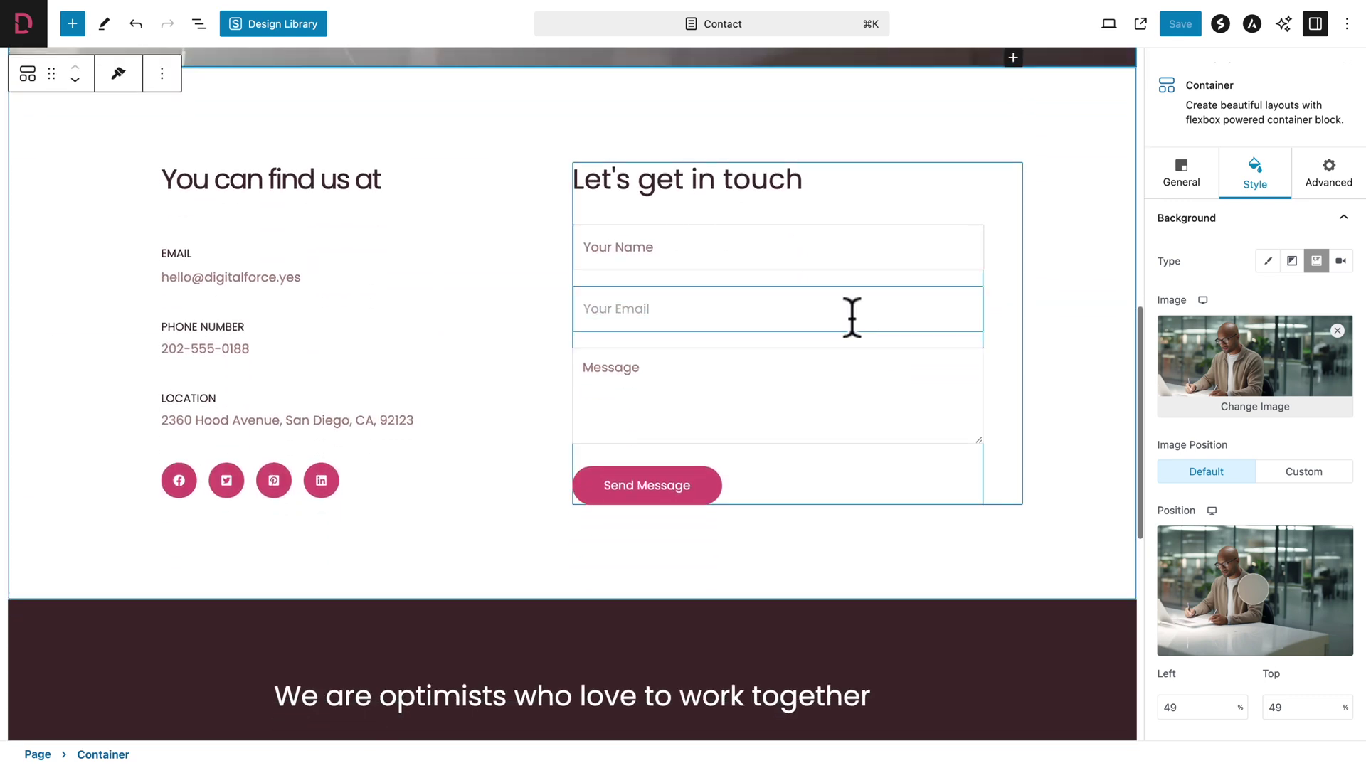
Apply the second, underlined-fields preset to the whole Form block and check the live Contact page.
click(800, 248)
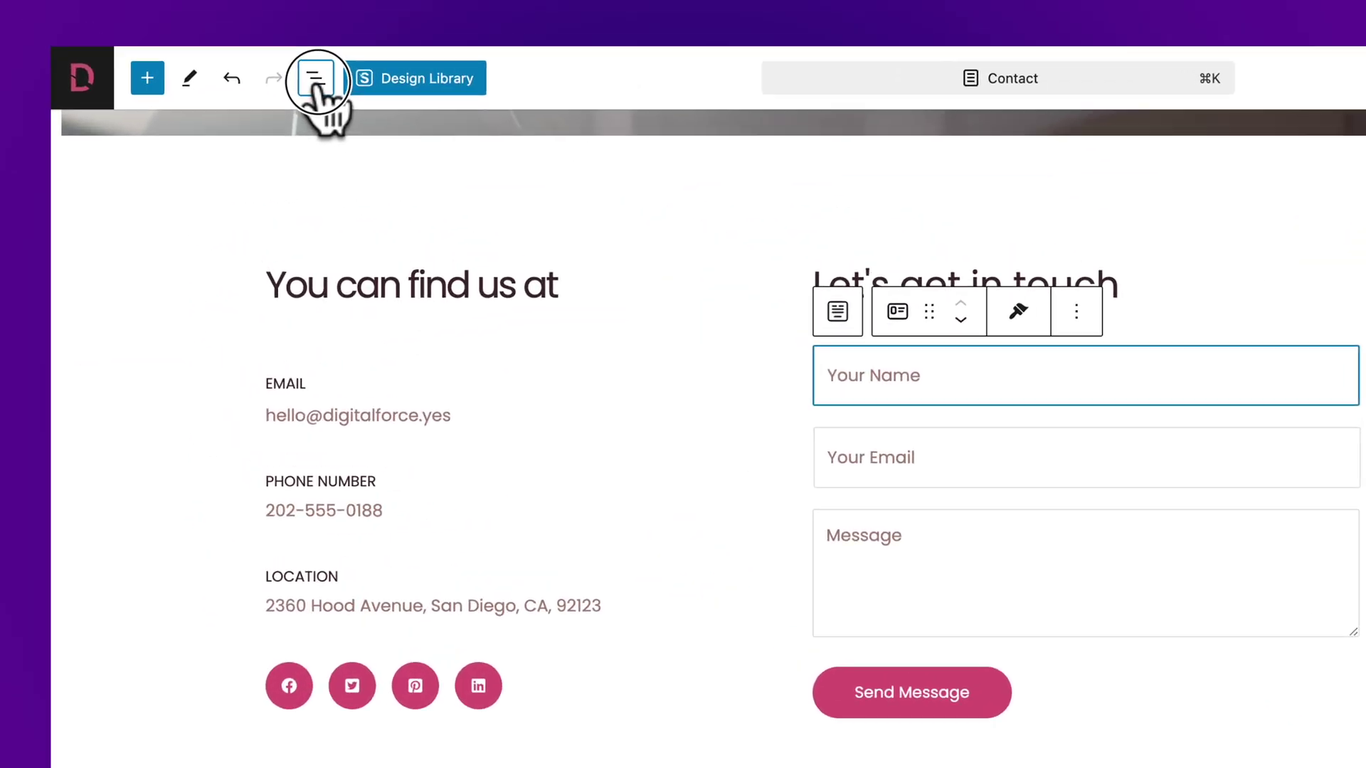
click(199, 23)
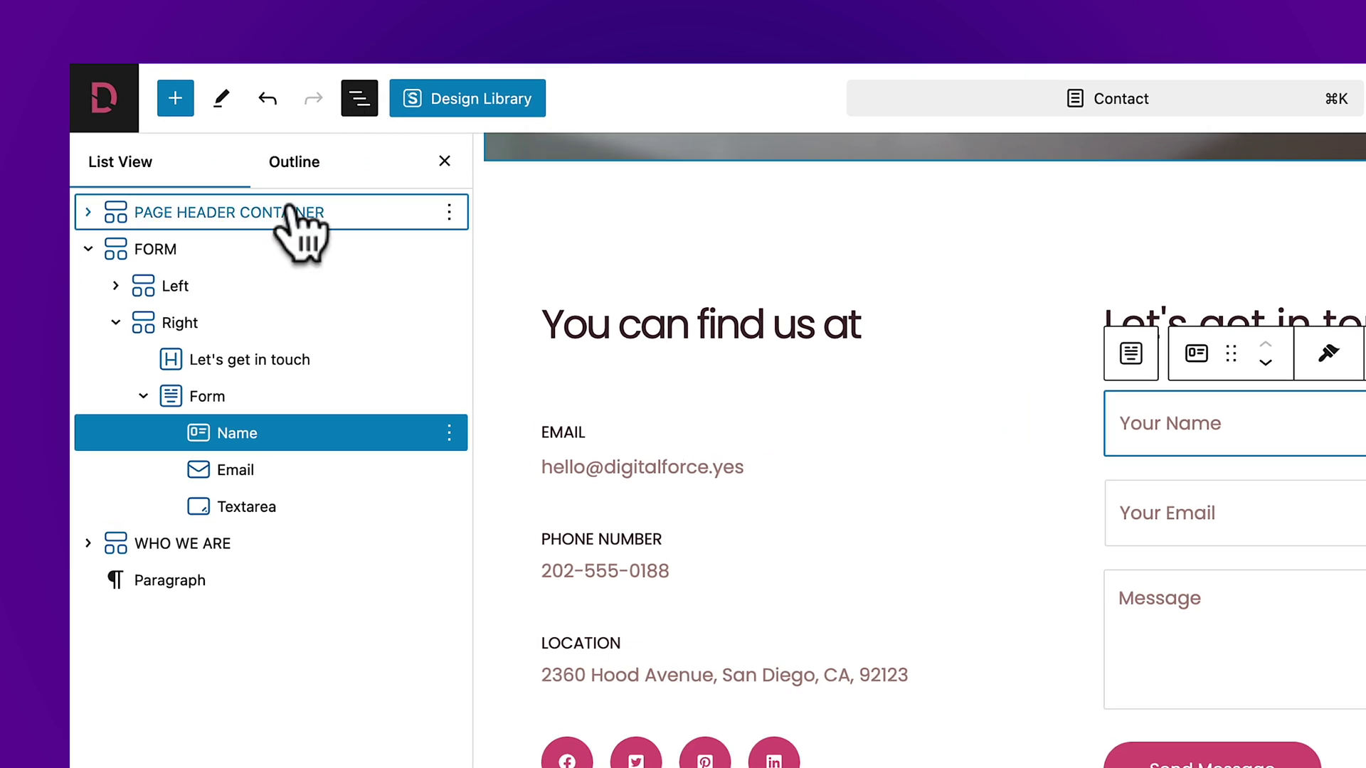
click(196, 396)
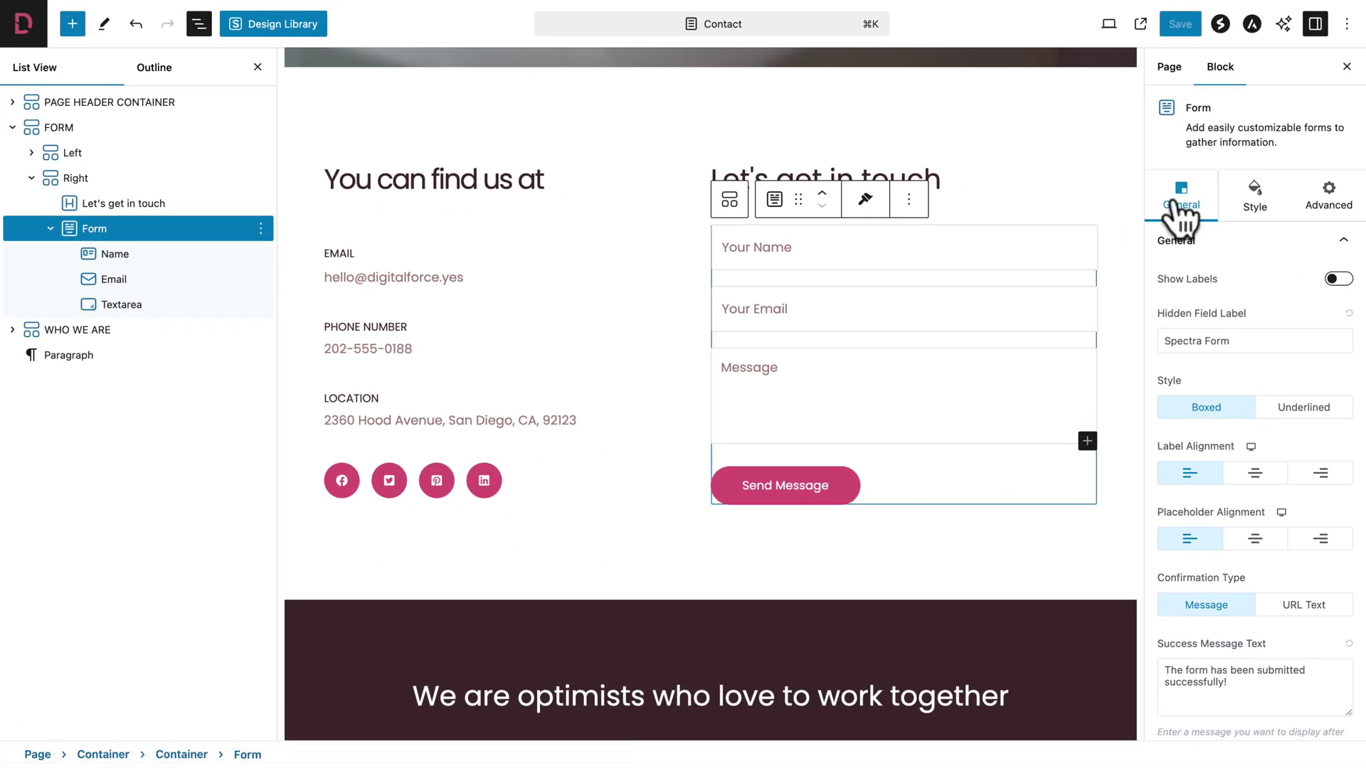
click(1177, 240)
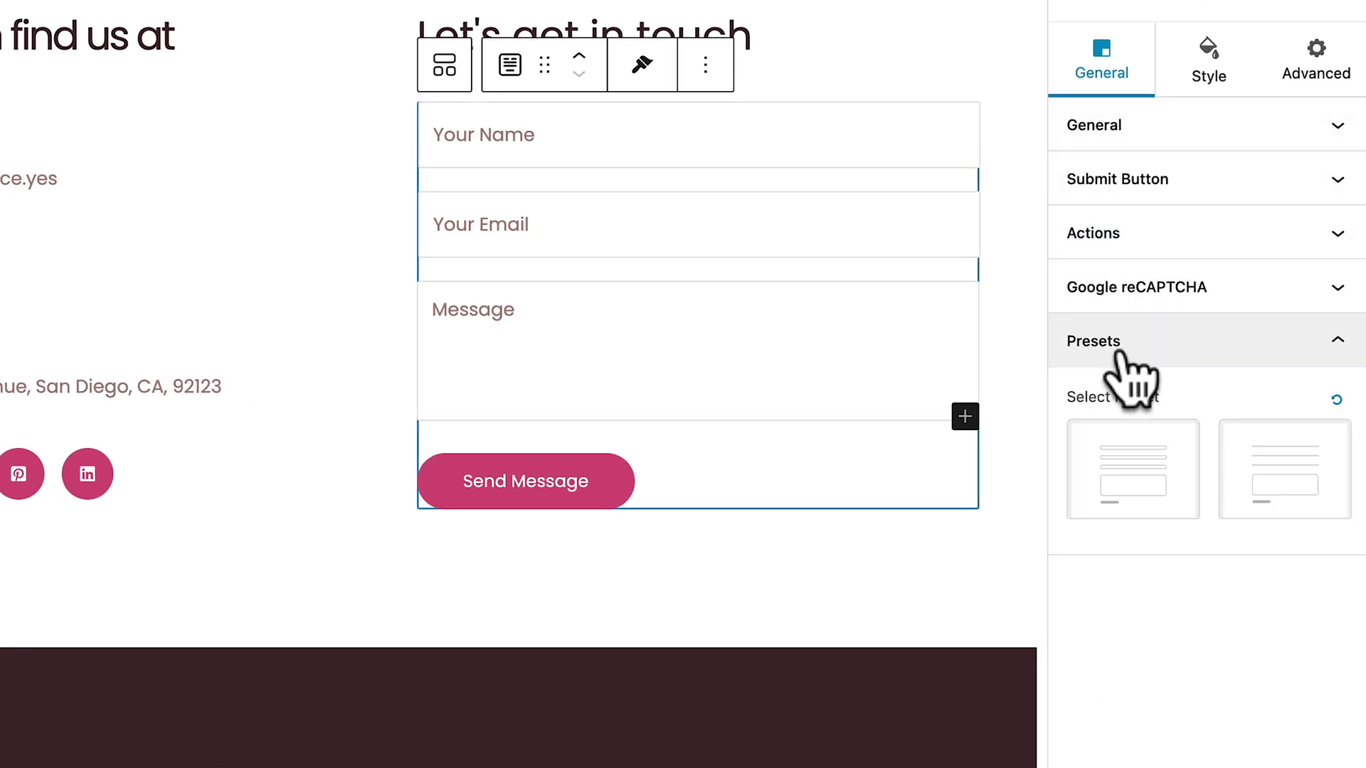
click(1288, 492)
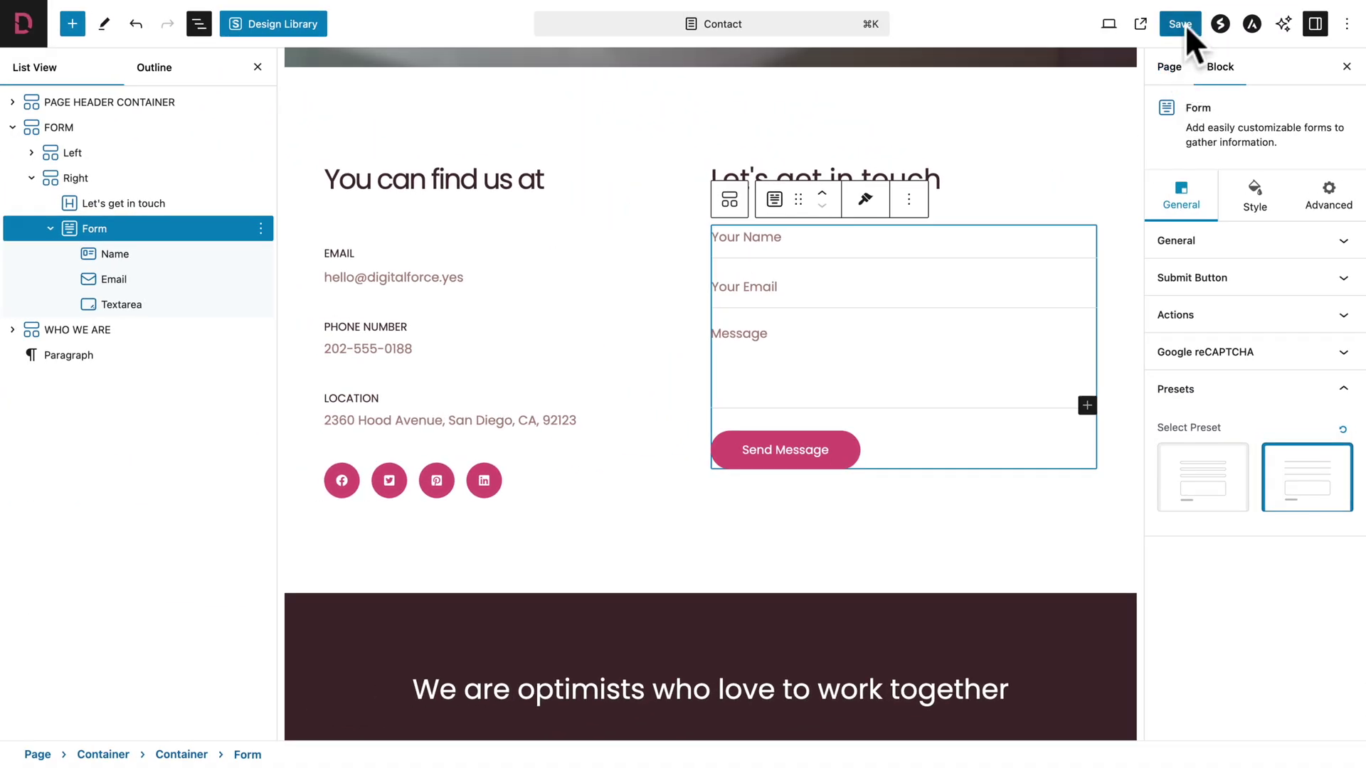
click(1140, 26)
scroll(834, 455, down, 10)
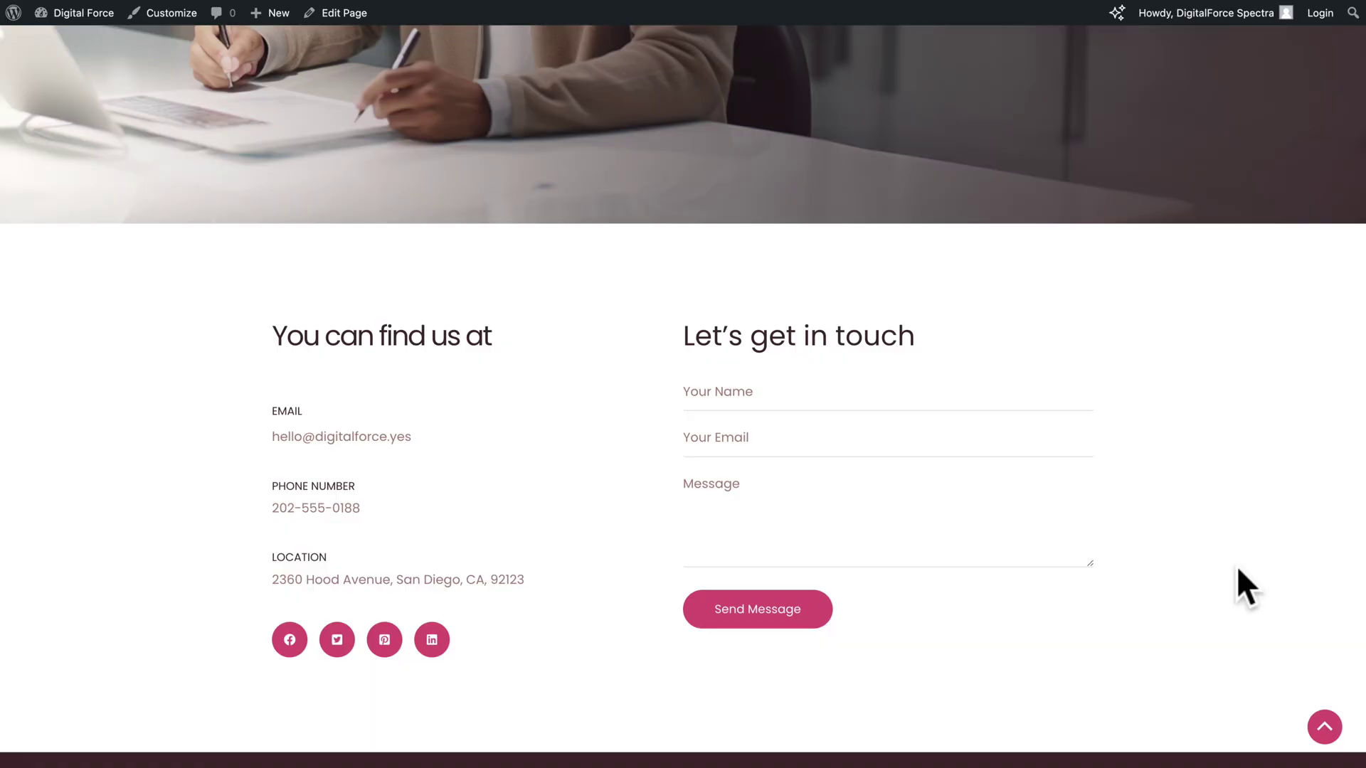
scroll(1237, 569, down, 6)
scroll(1236, 565, down, 7)
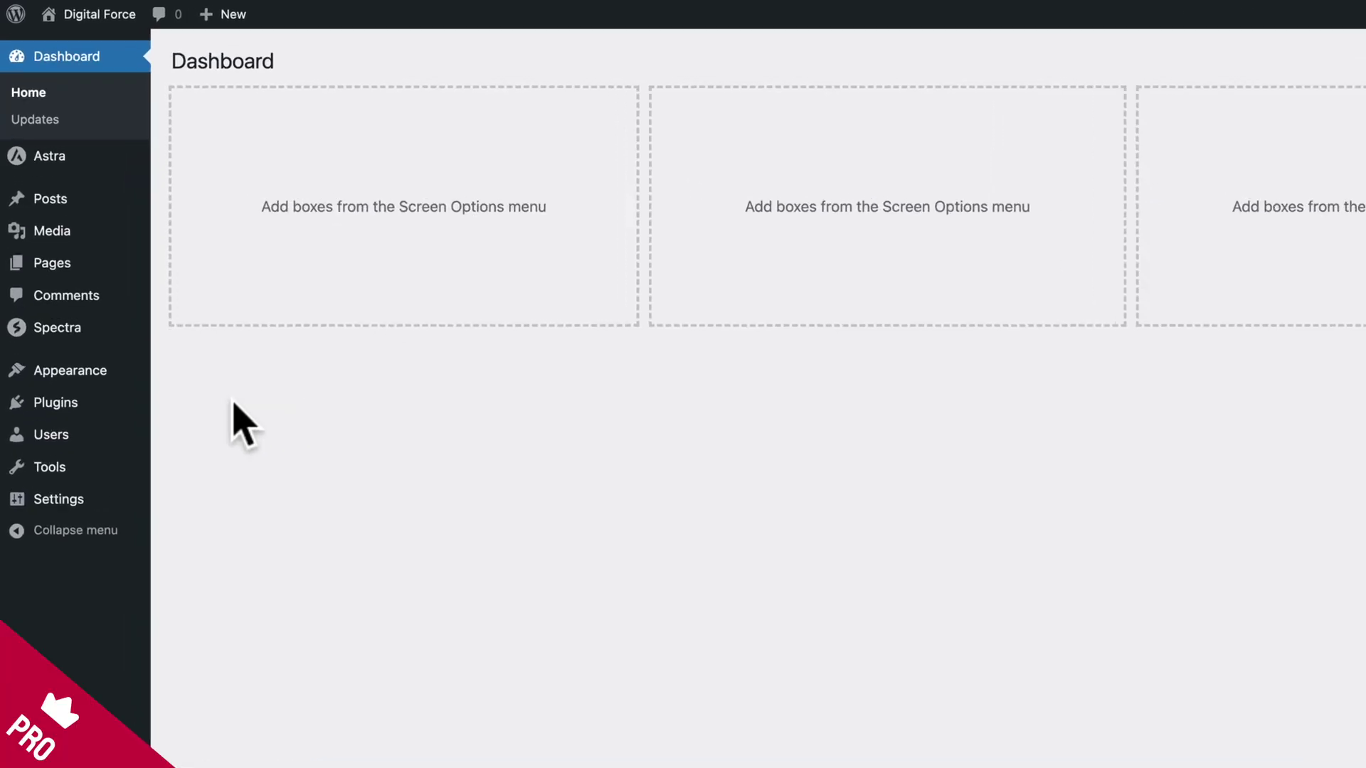
Upload spectra-pro-1.1.6.zip, install and activate Spectra Pro, then go to All Pages.
mouse_move(74, 411)
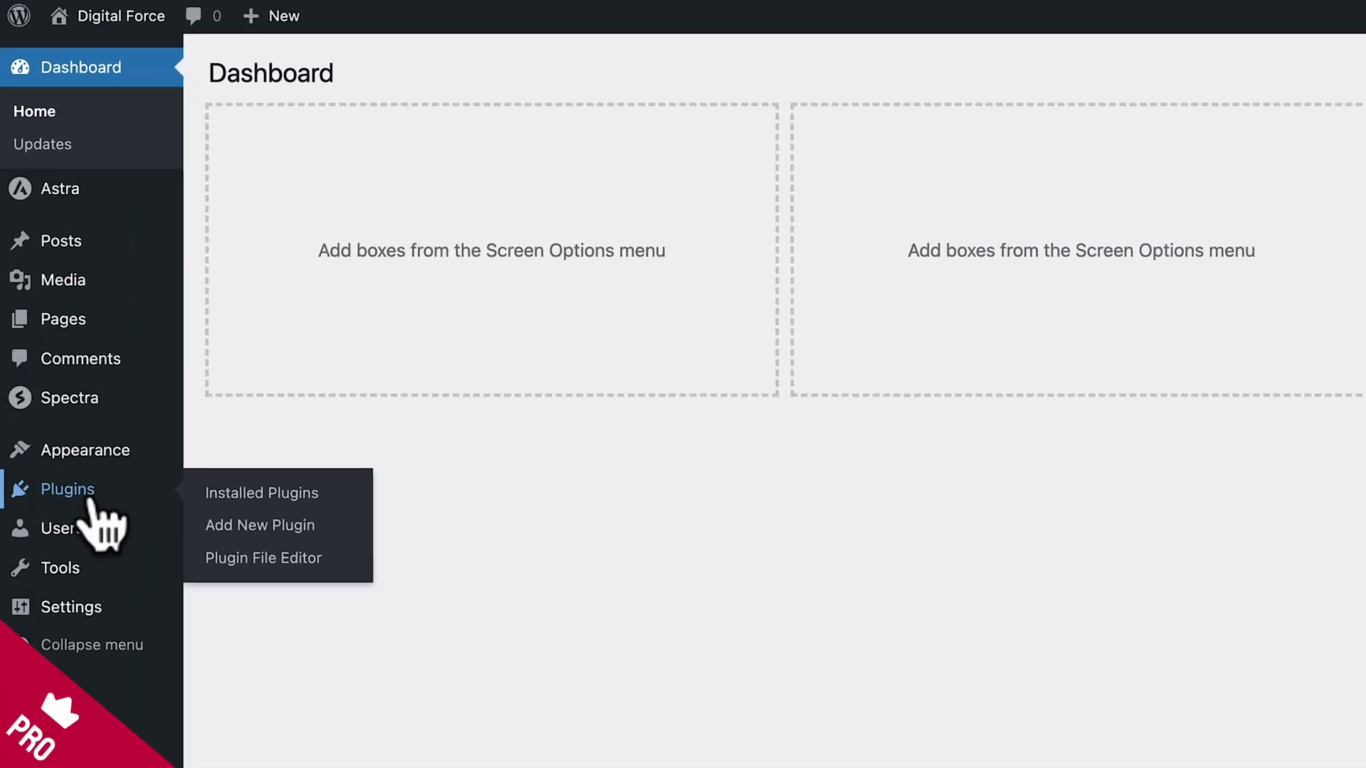
click(245, 537)
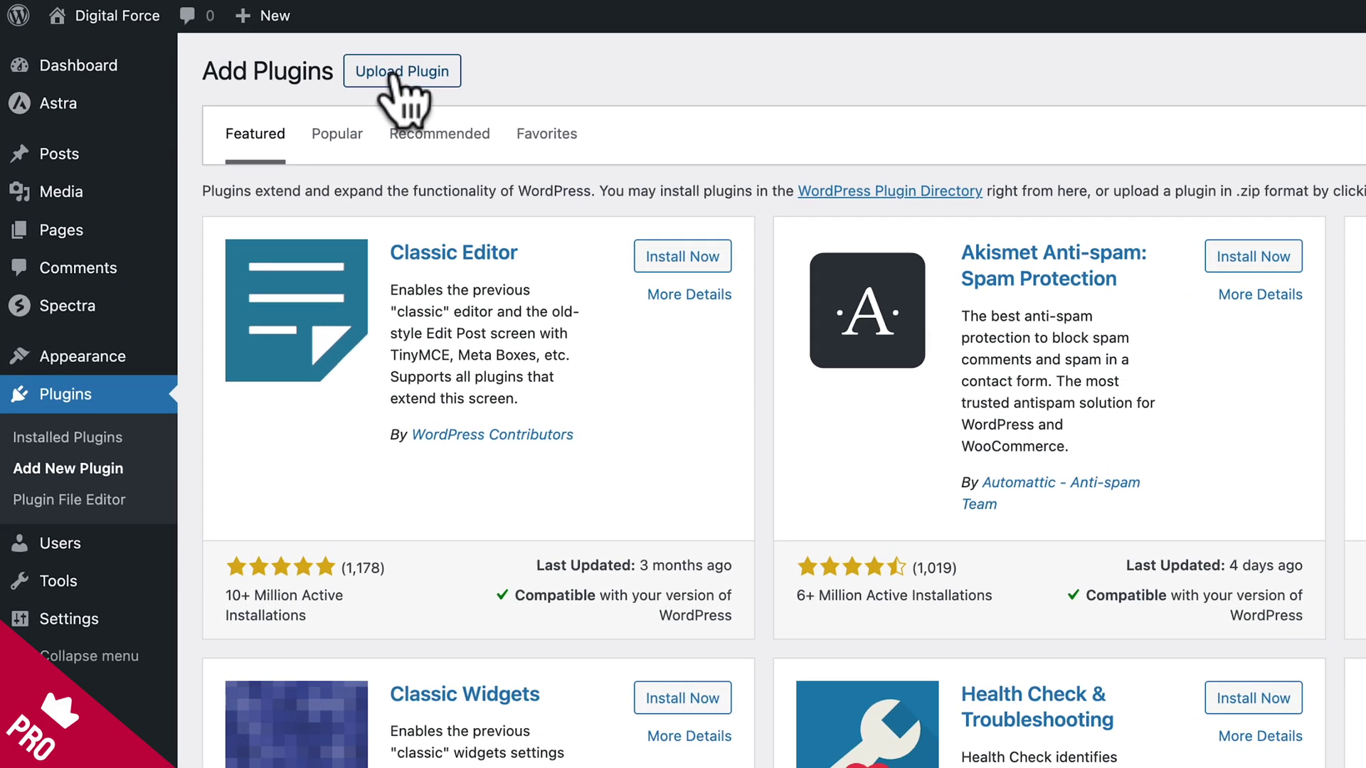
click(412, 77)
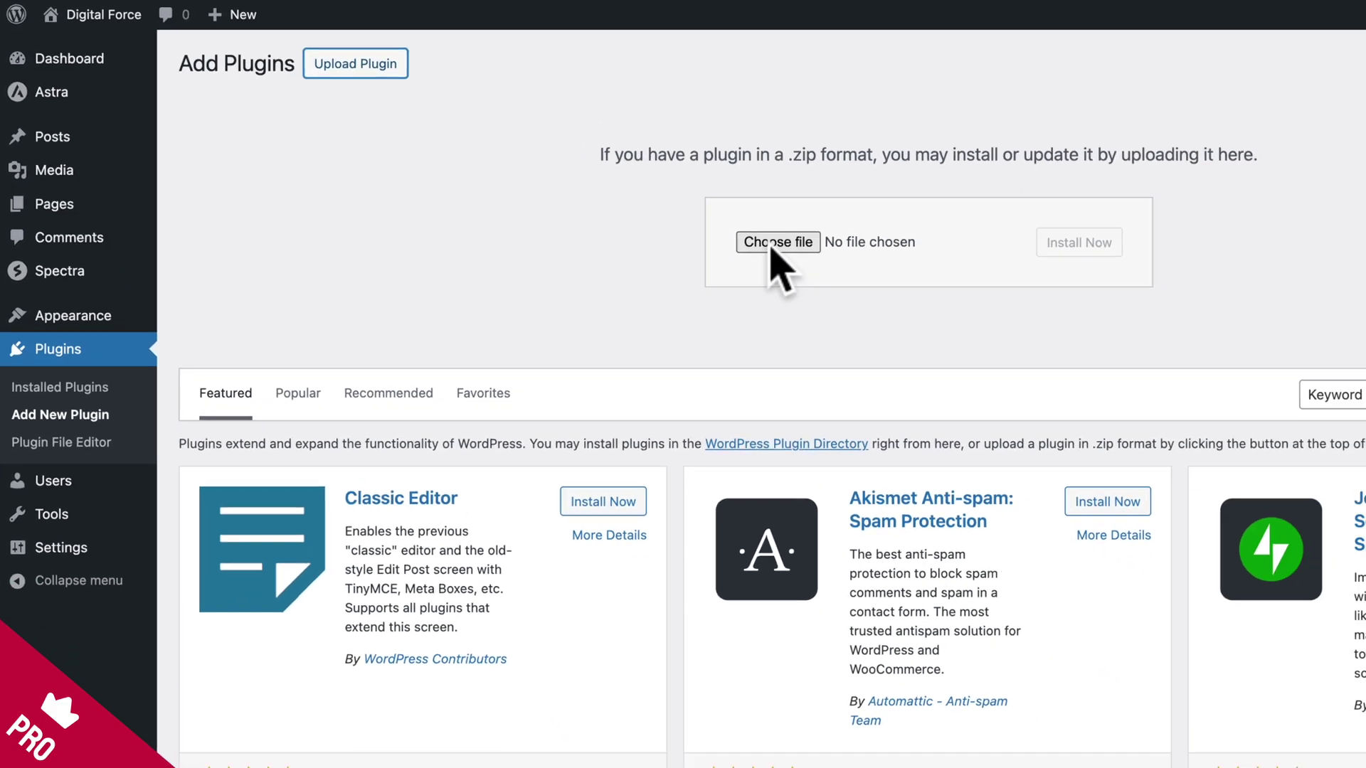
click(892, 283)
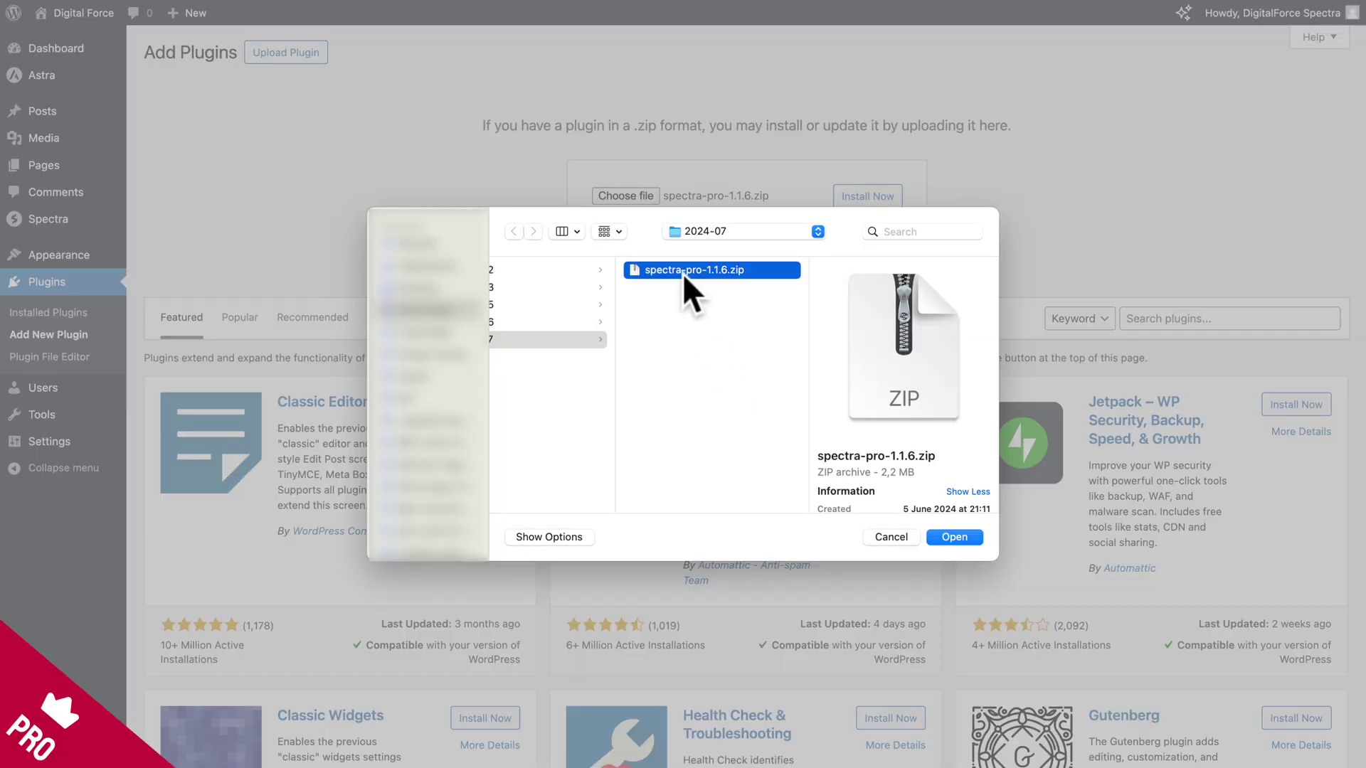
click(958, 536)
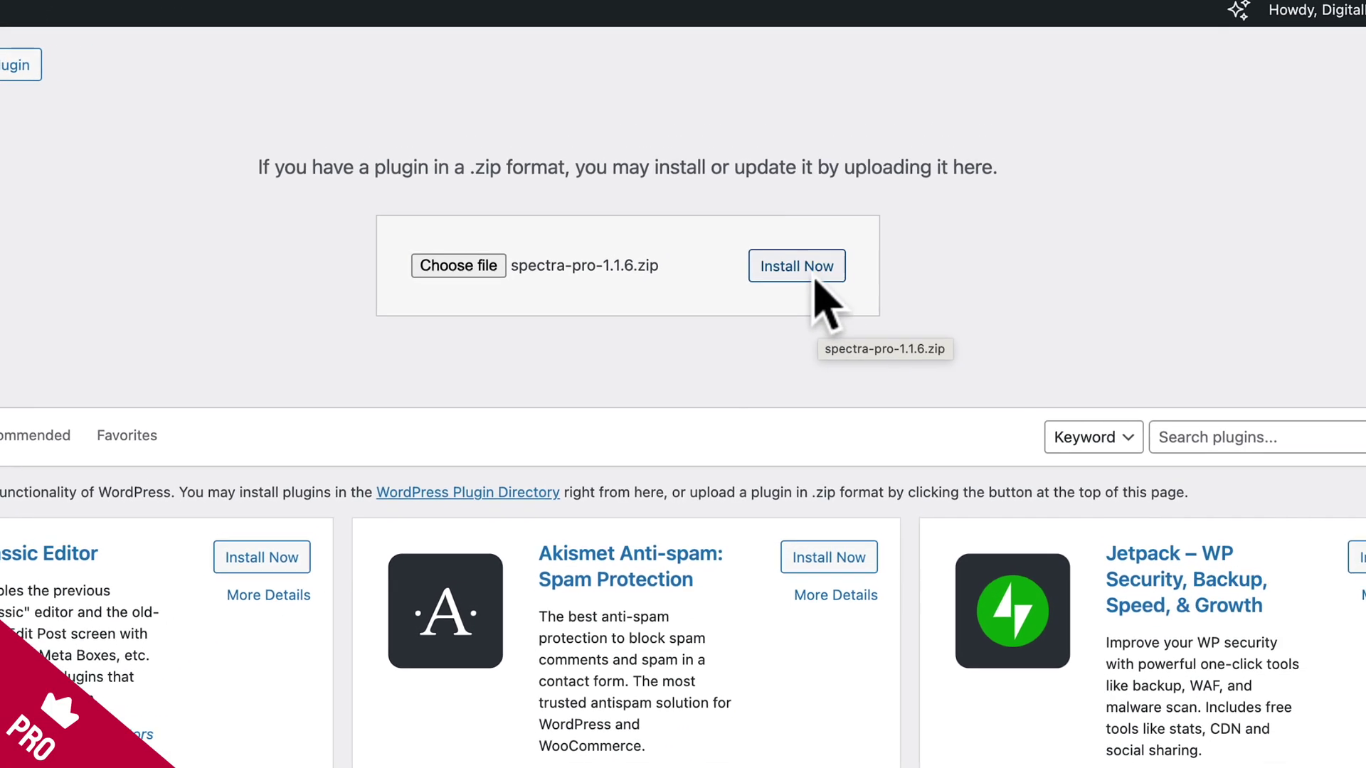
click(867, 196)
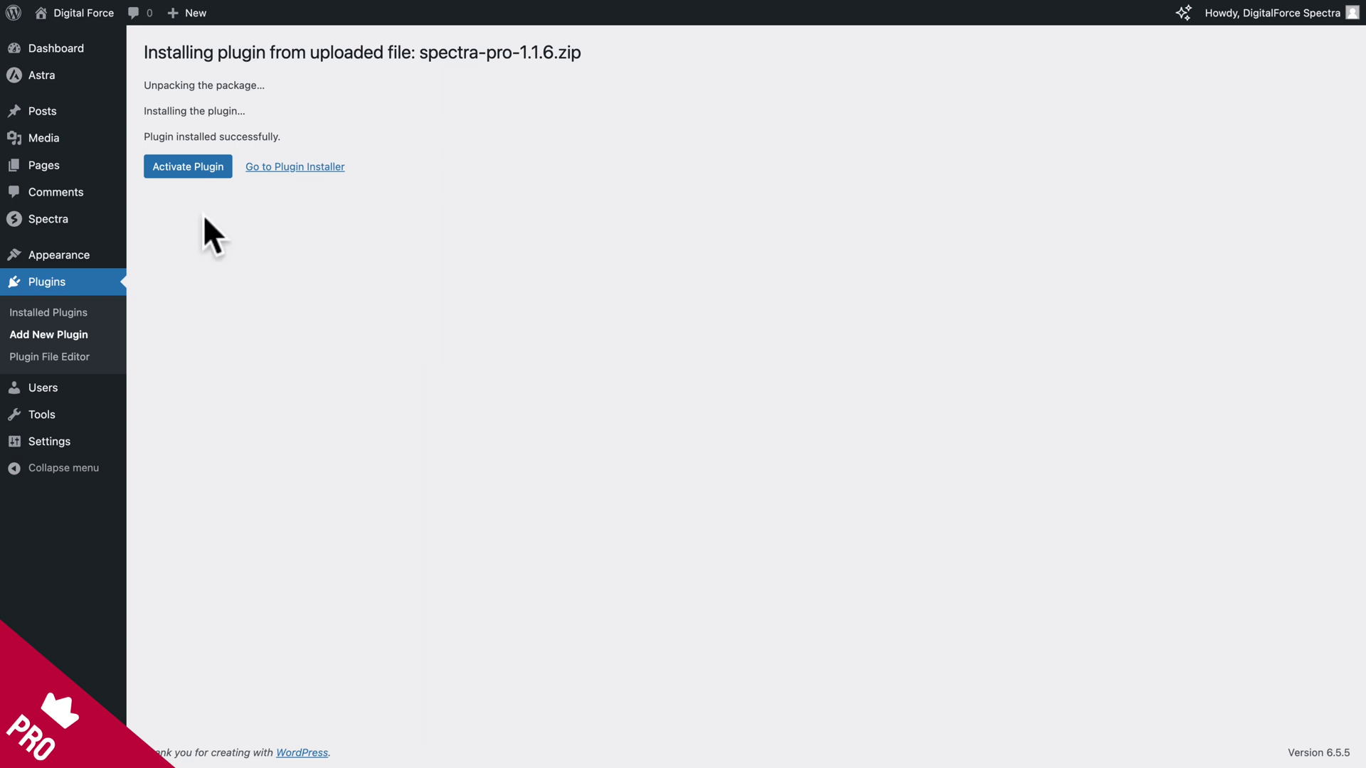
click(187, 167)
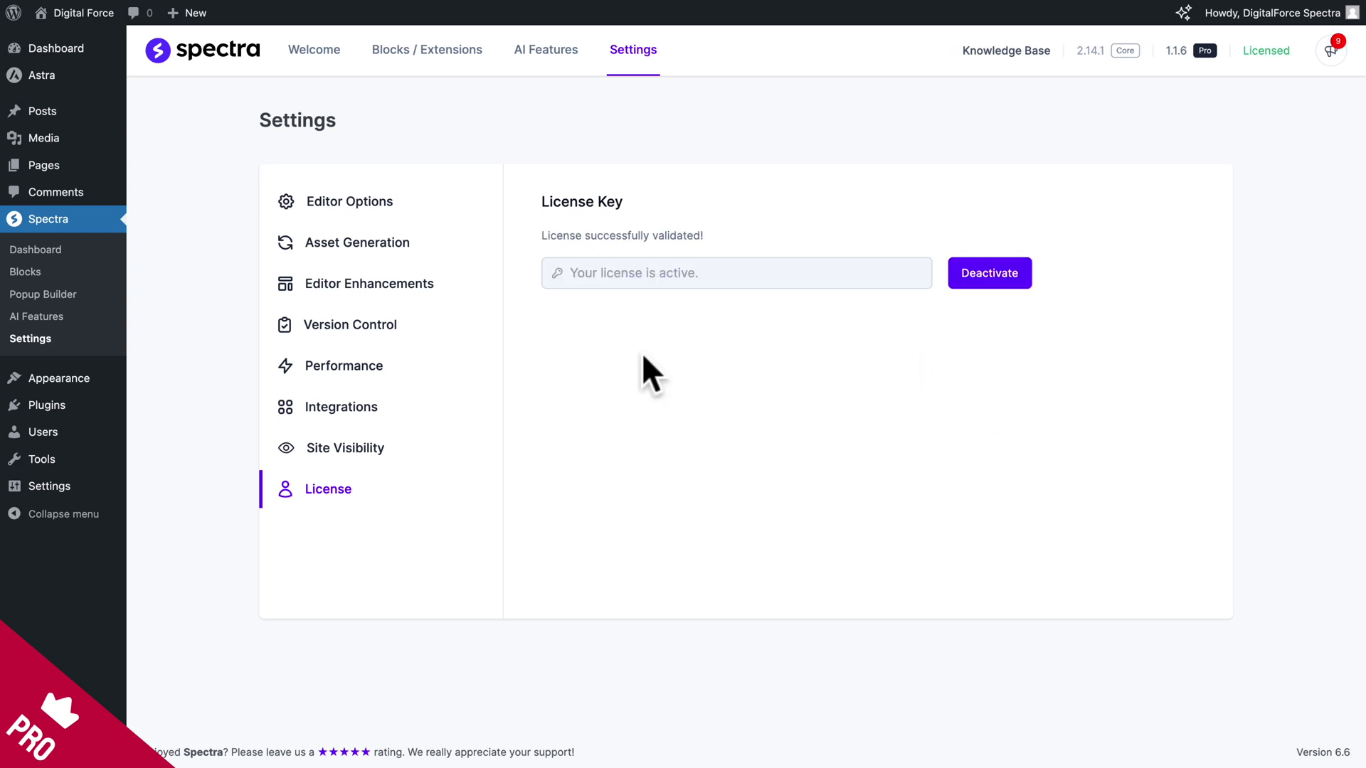
mouse_move(35, 167)
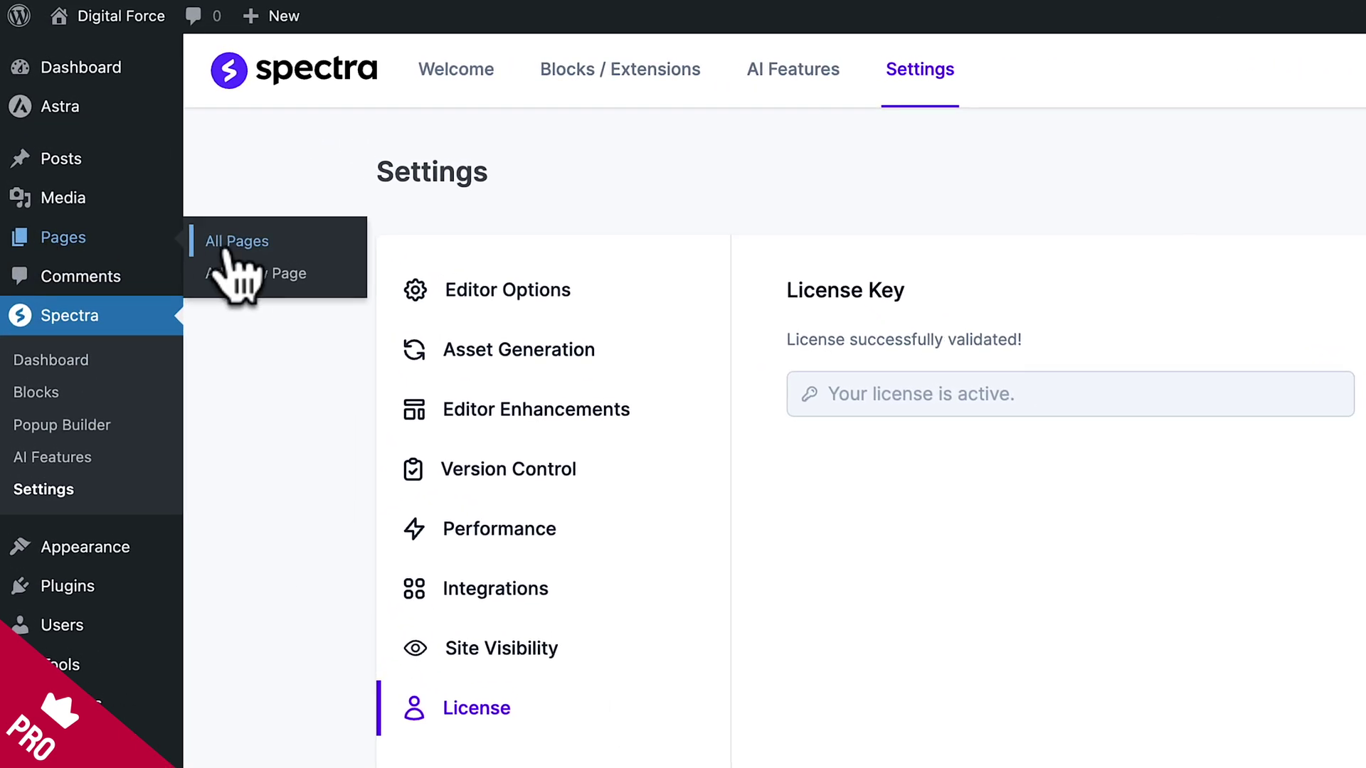
click(228, 246)
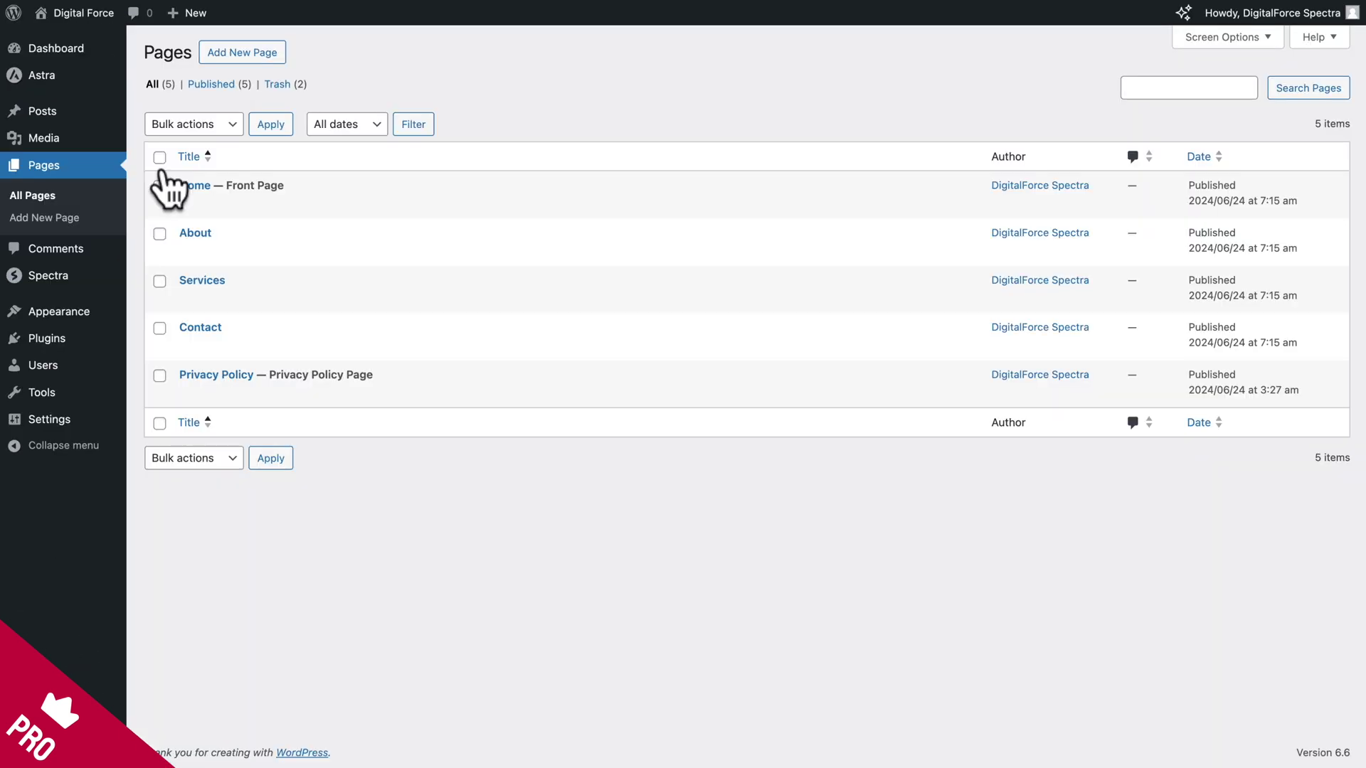
Edit the Contact page and set the second team photo's animation delay to 300 ms.
click(187, 348)
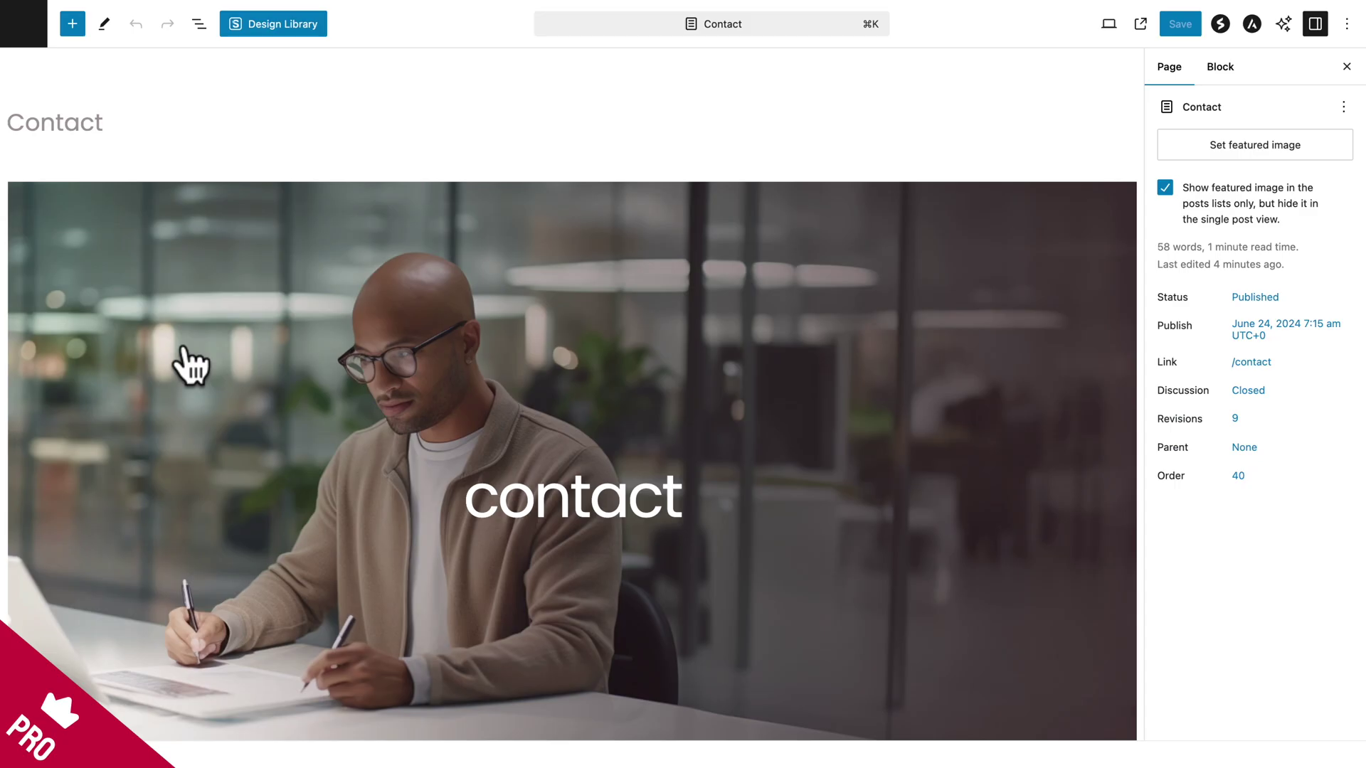
scroll(185, 363, down, 15)
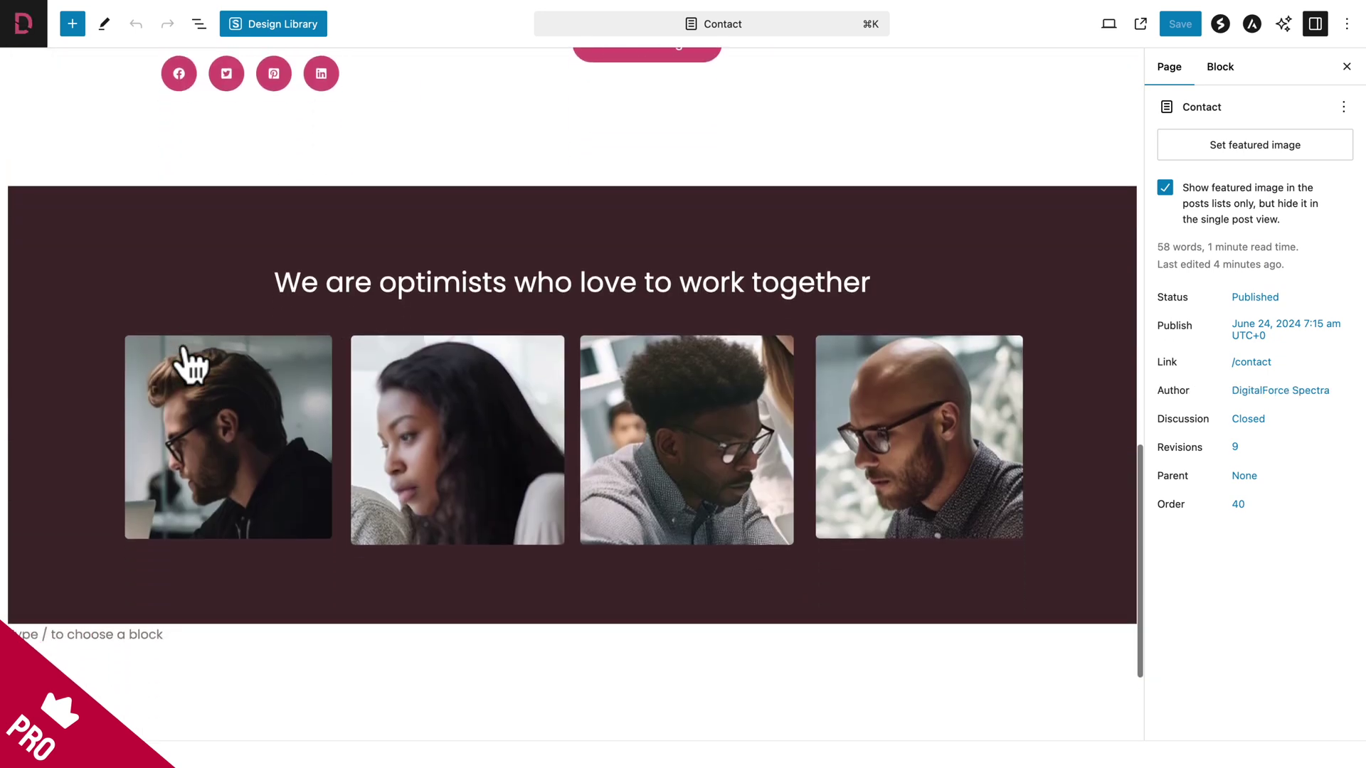
click(224, 356)
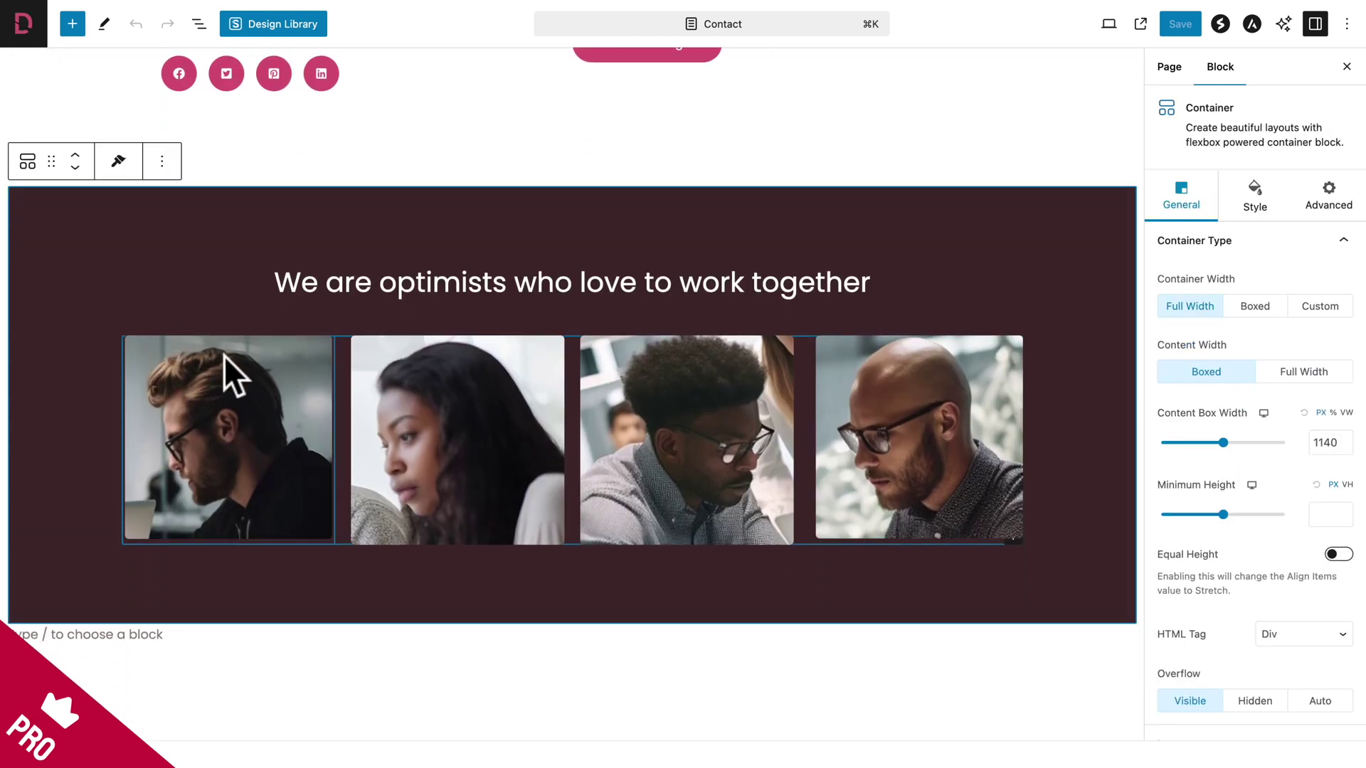
click(367, 392)
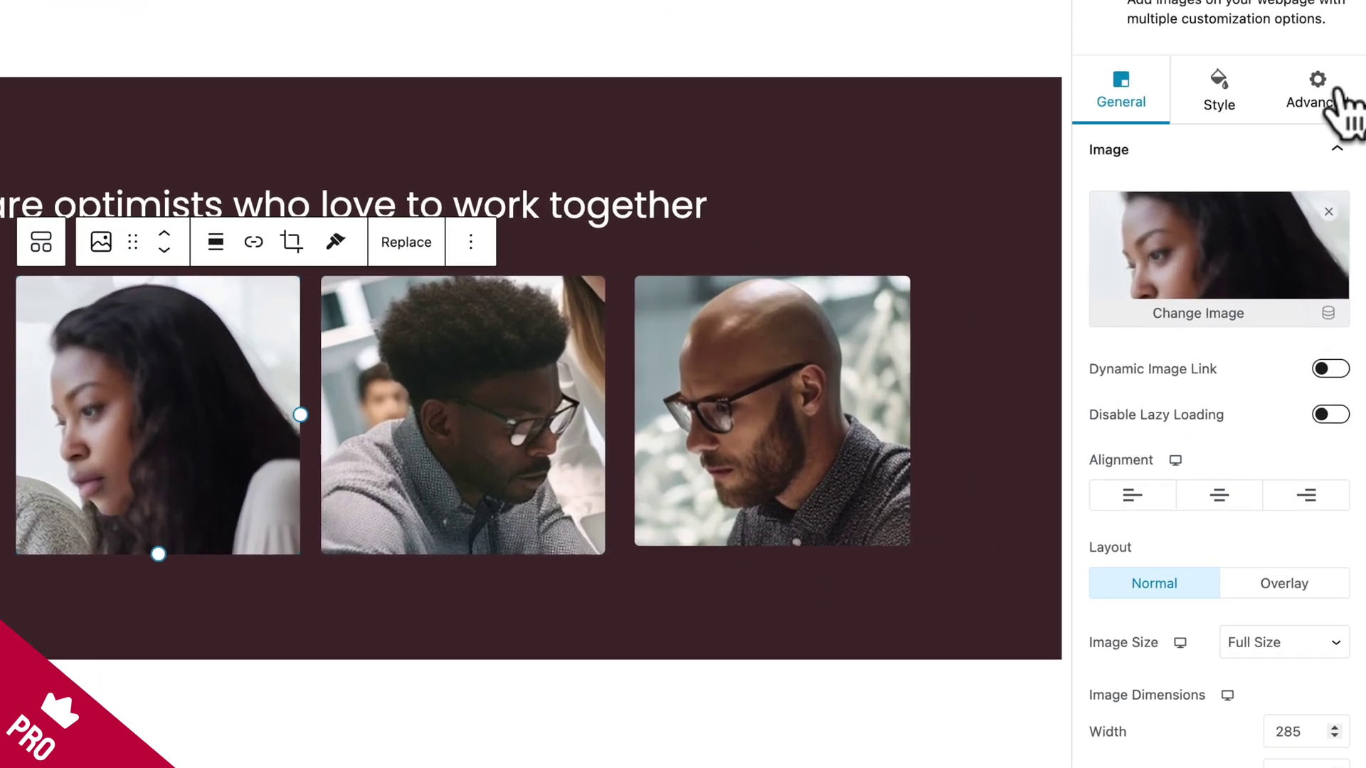
click(1328, 195)
click(1214, 295)
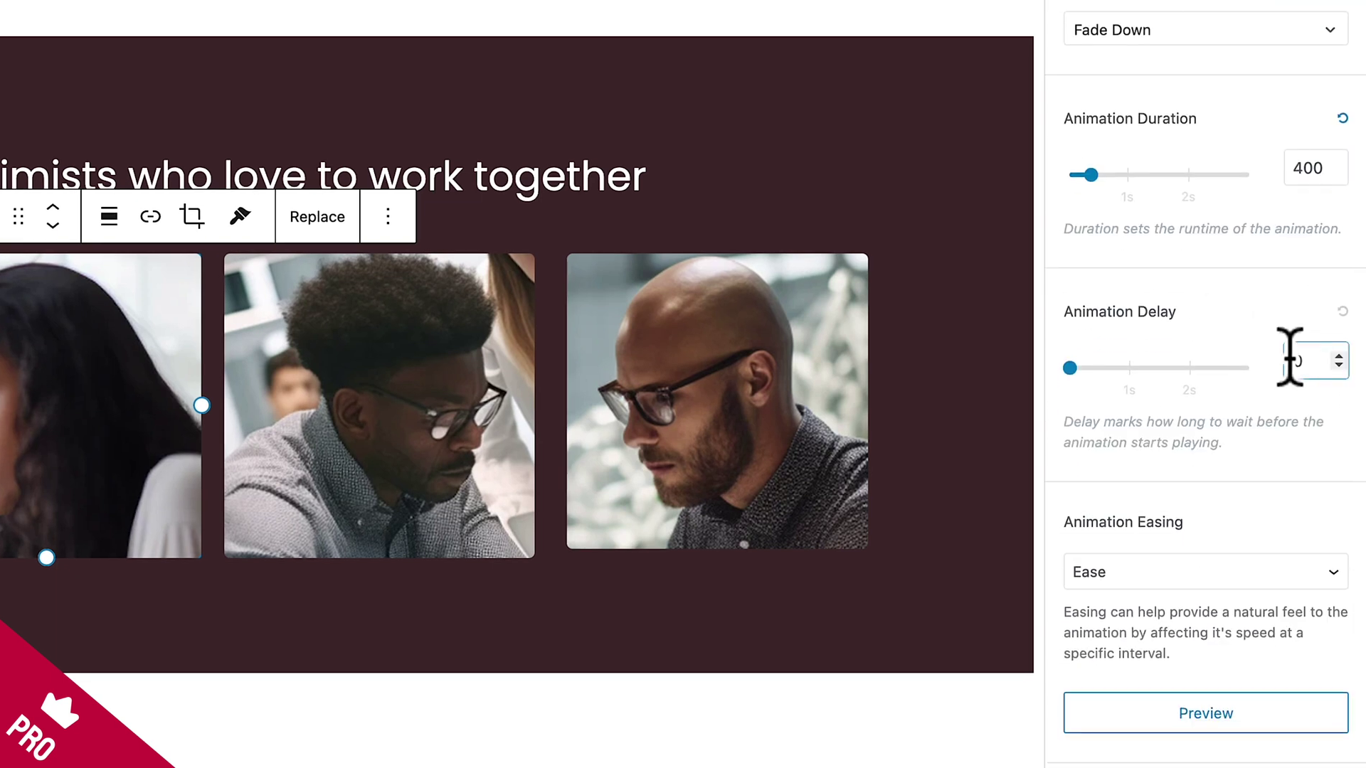
text(00)
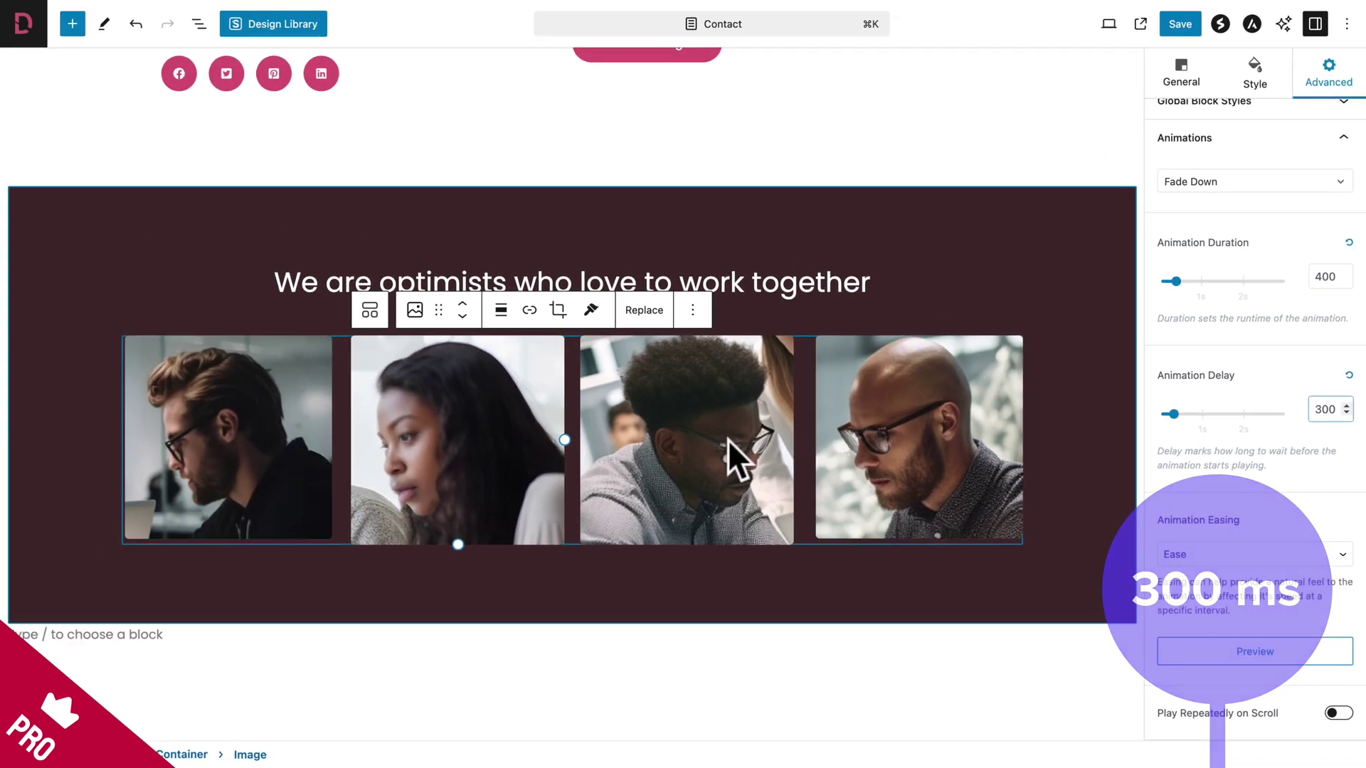
Set the third and fourth photos' animation delays to 600 ms and 900 ms, then save.
click(727, 438)
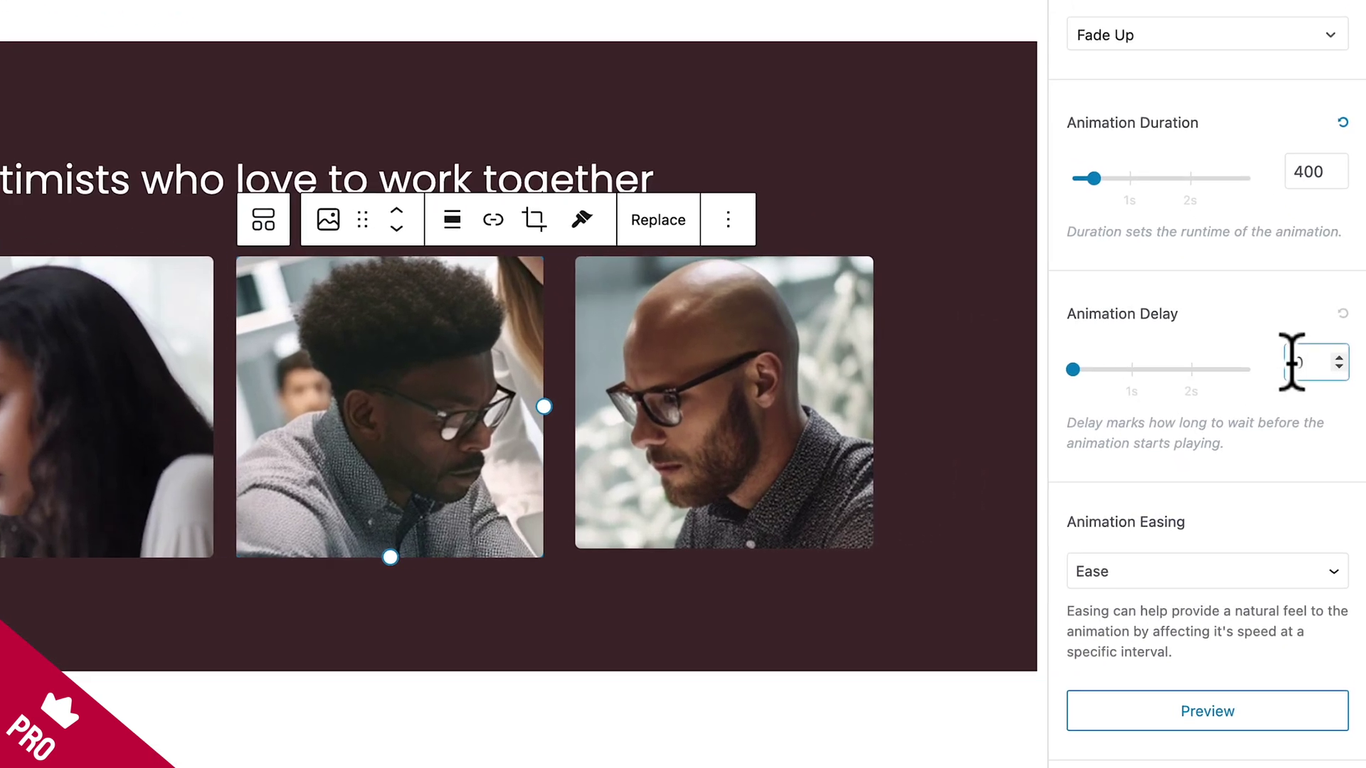
click(1313, 408)
text(600)
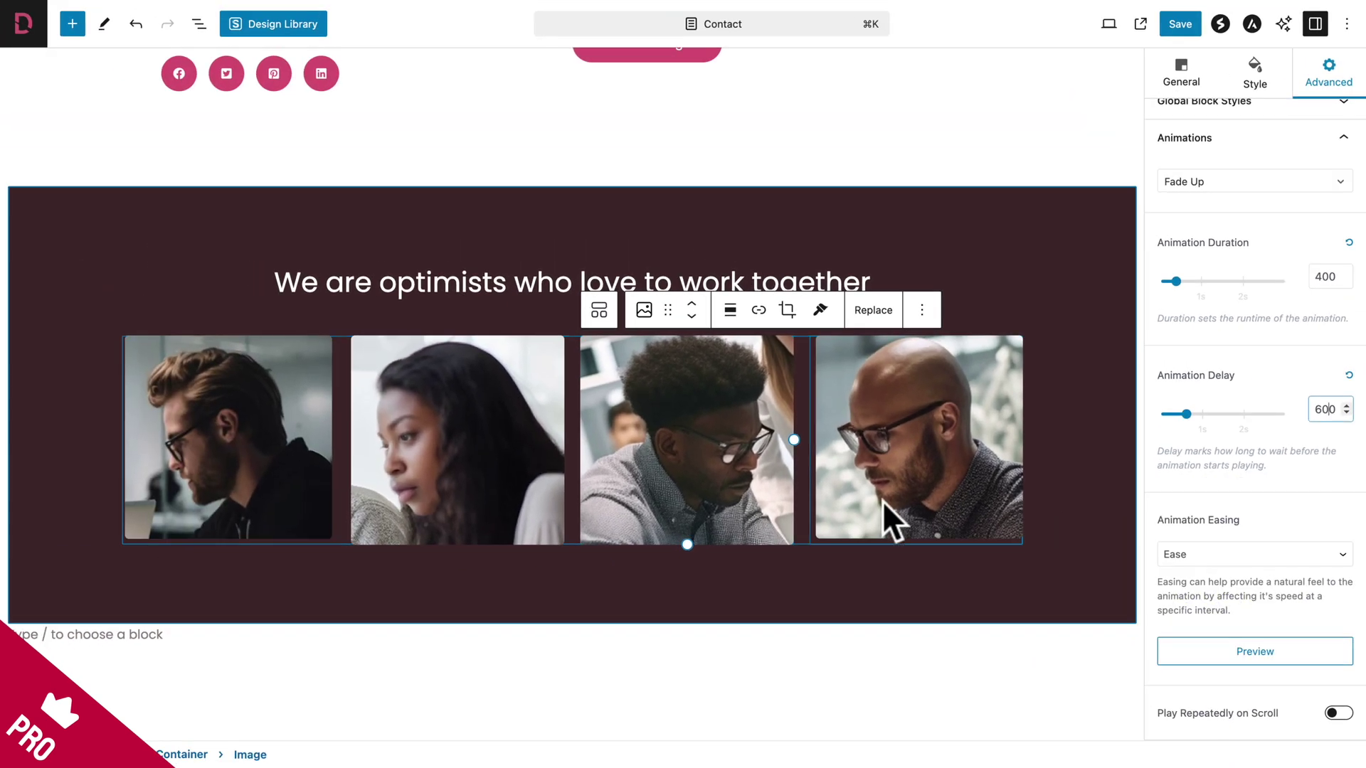
click(815, 497)
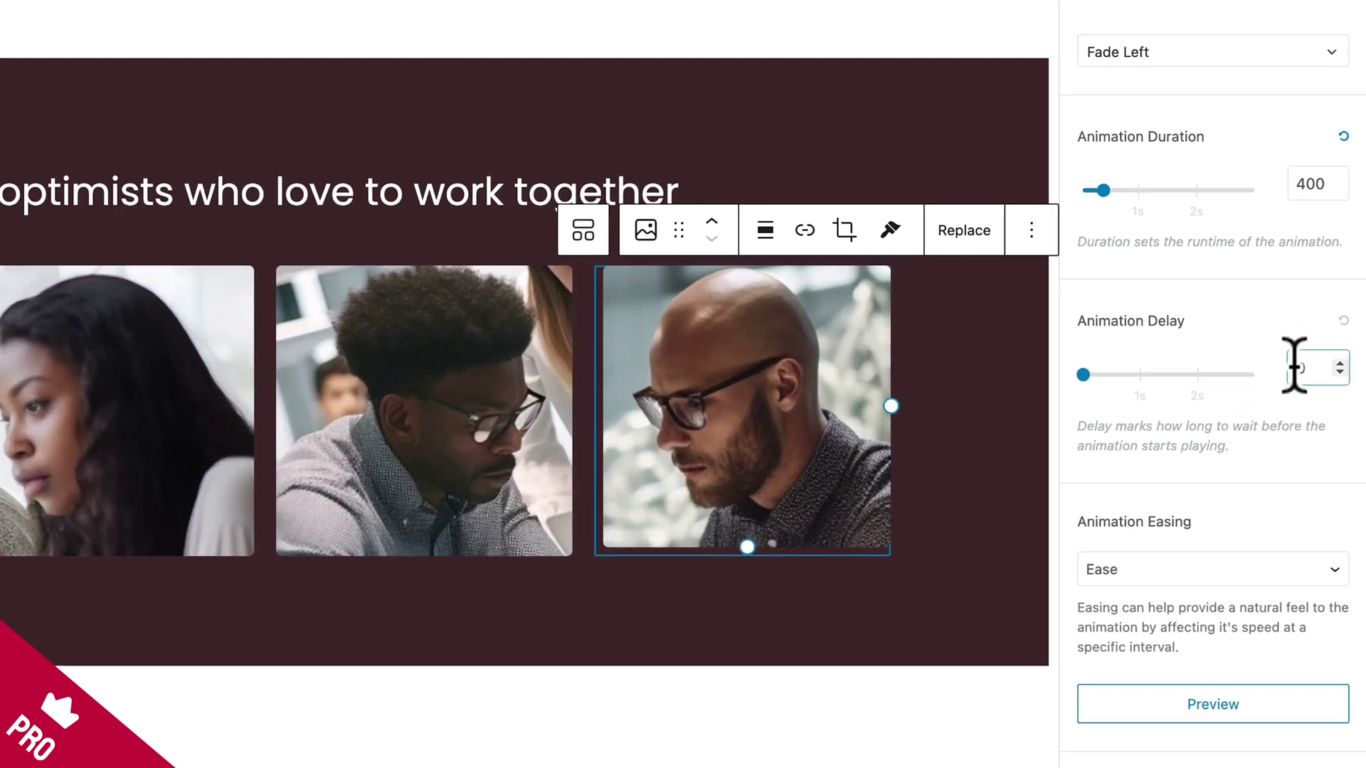
click(1311, 402)
text(100)
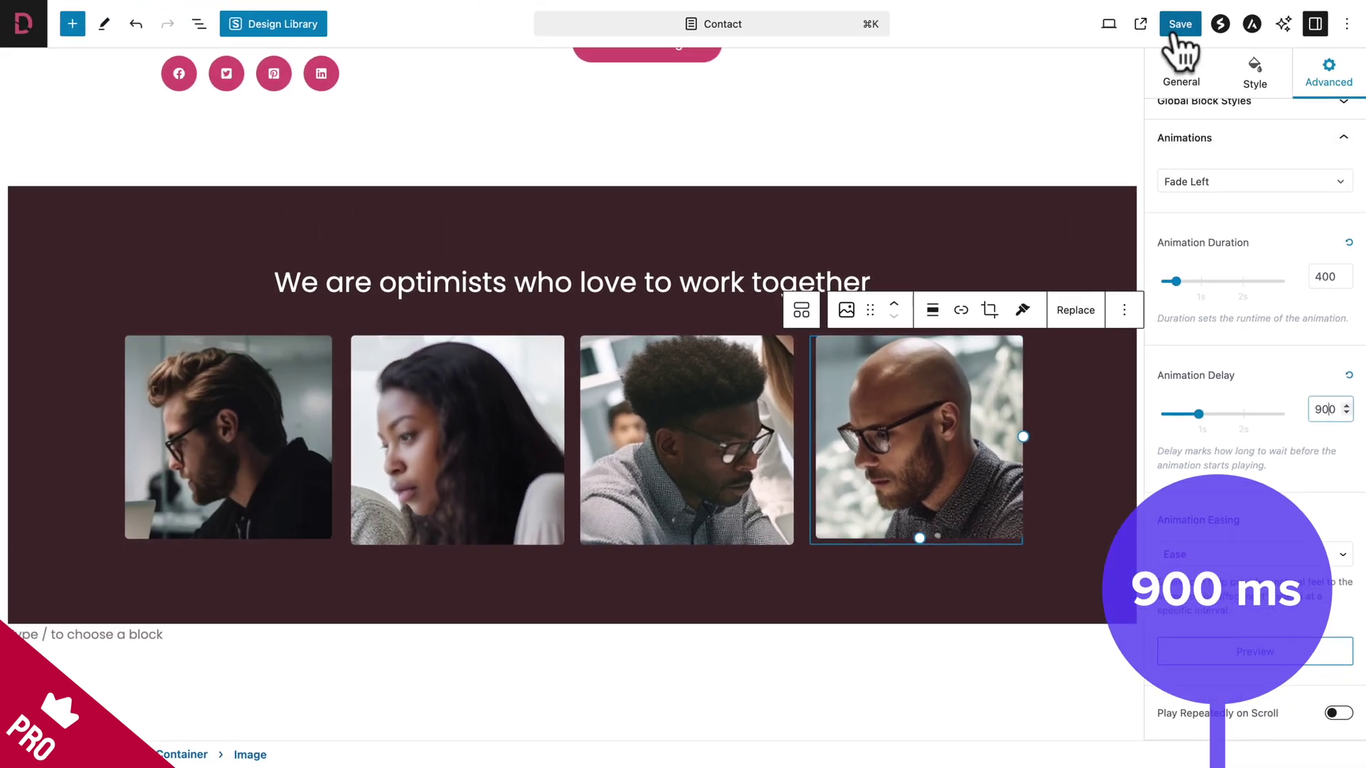
click(1172, 24)
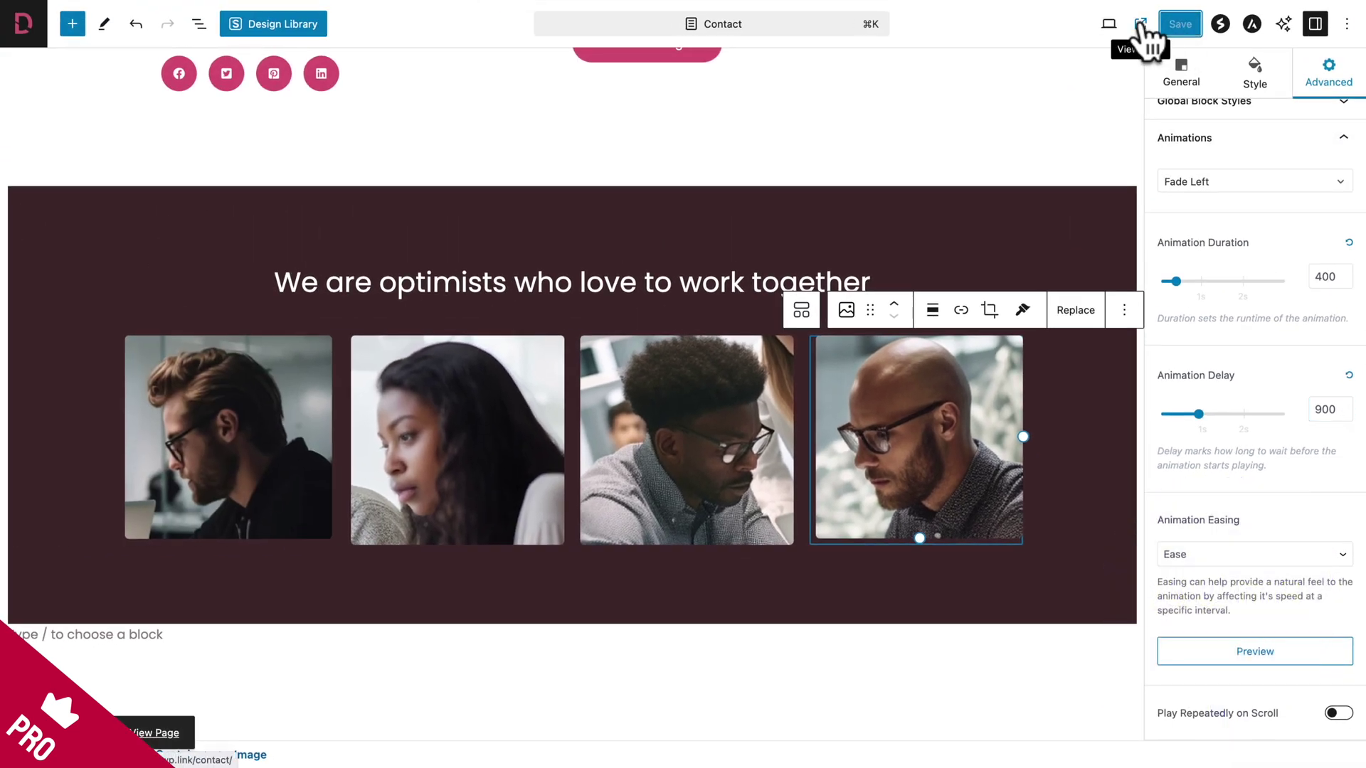
View the live Contact page and scroll down to watch the team photos fade in sequence.
click(1140, 25)
scroll(1152, 256, down, 12)
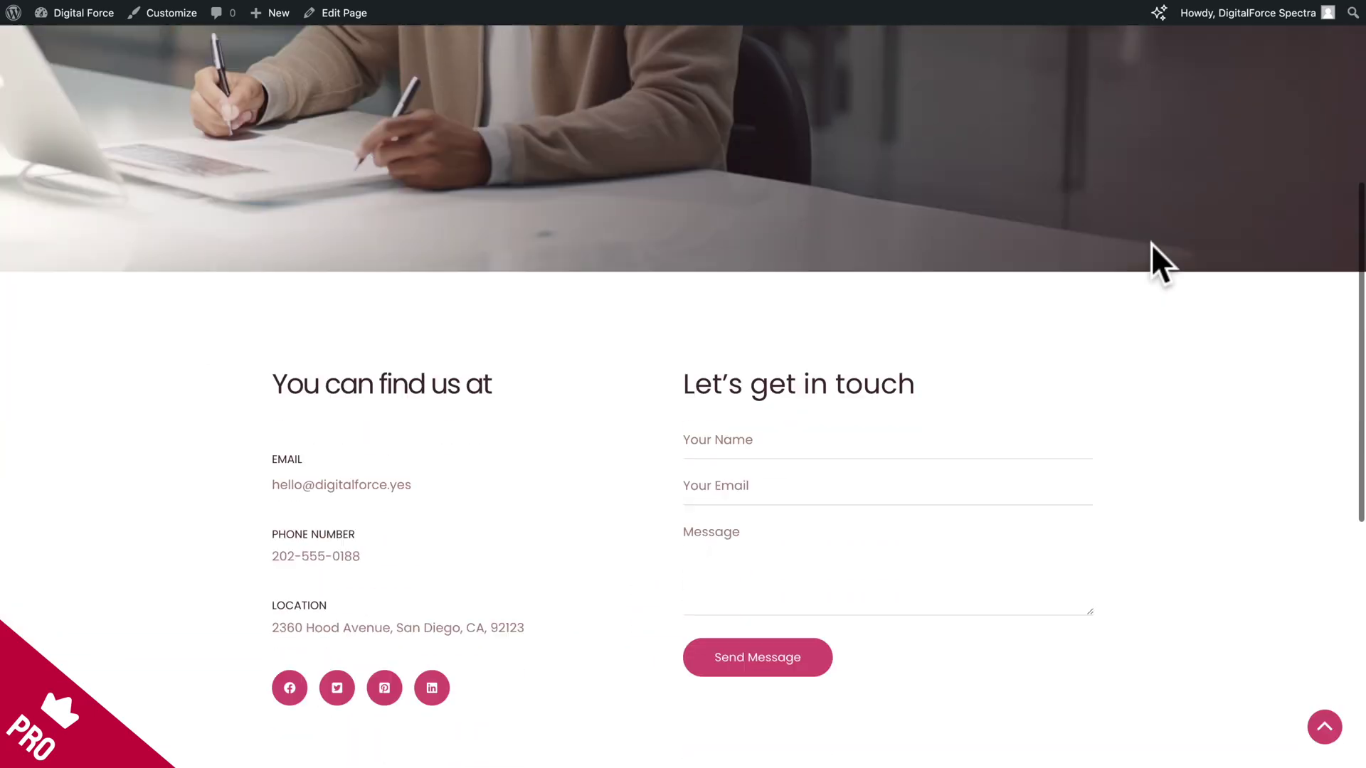
scroll(1152, 249, down, 4)
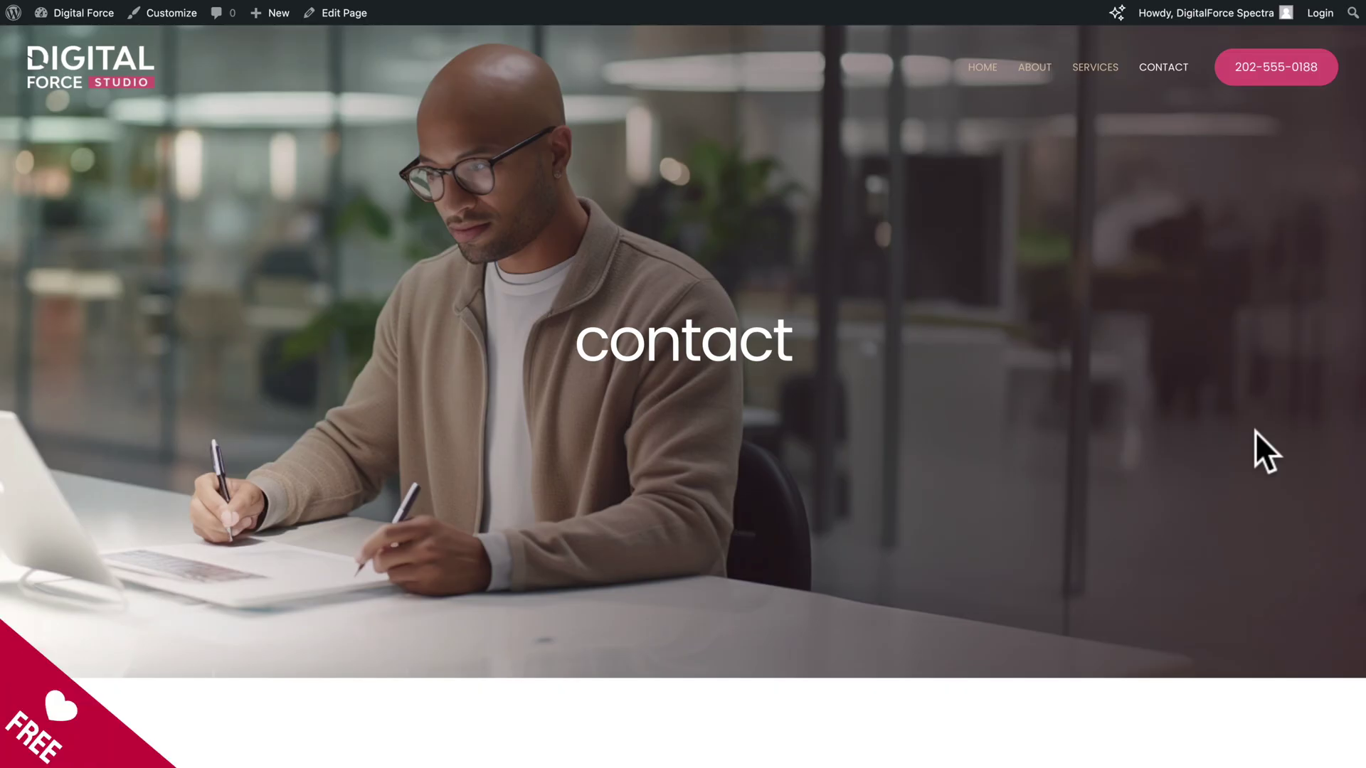
scroll(1255, 431, down, 10)
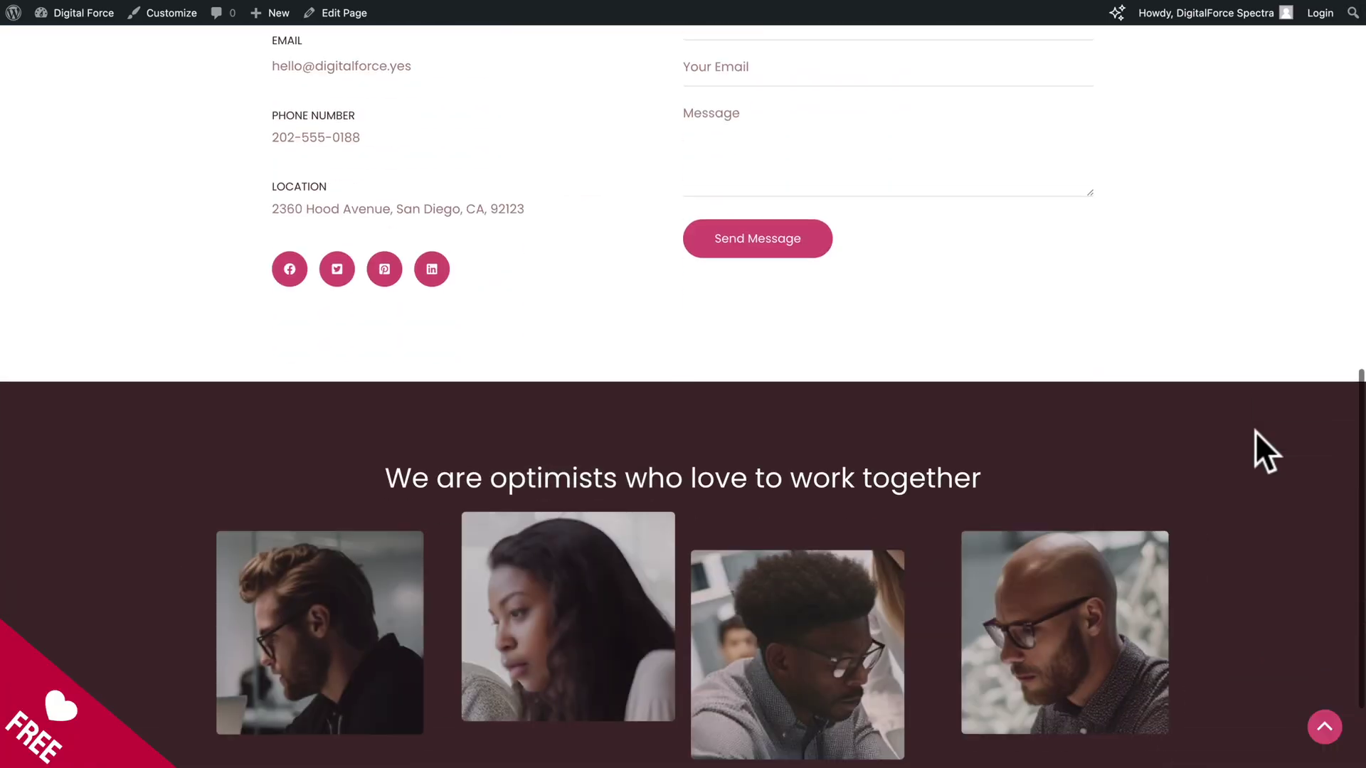